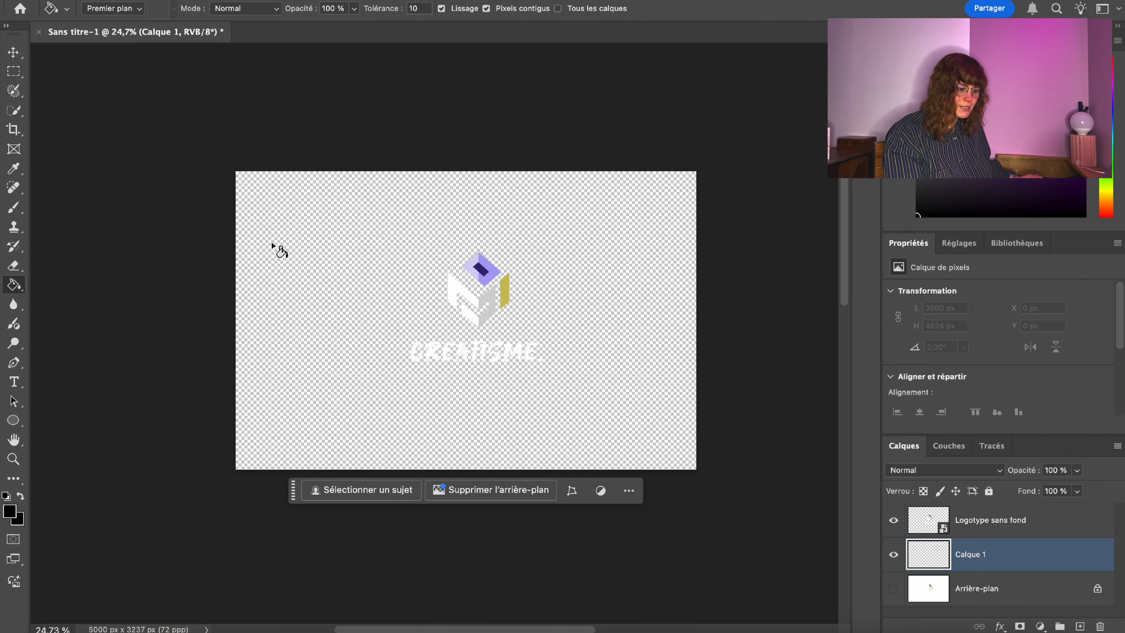
Fill Calque 1 black and marquee-select the CREATISME wordmark on the logo layer.
{"action": "left_click", "coordinate": [284, 245]}
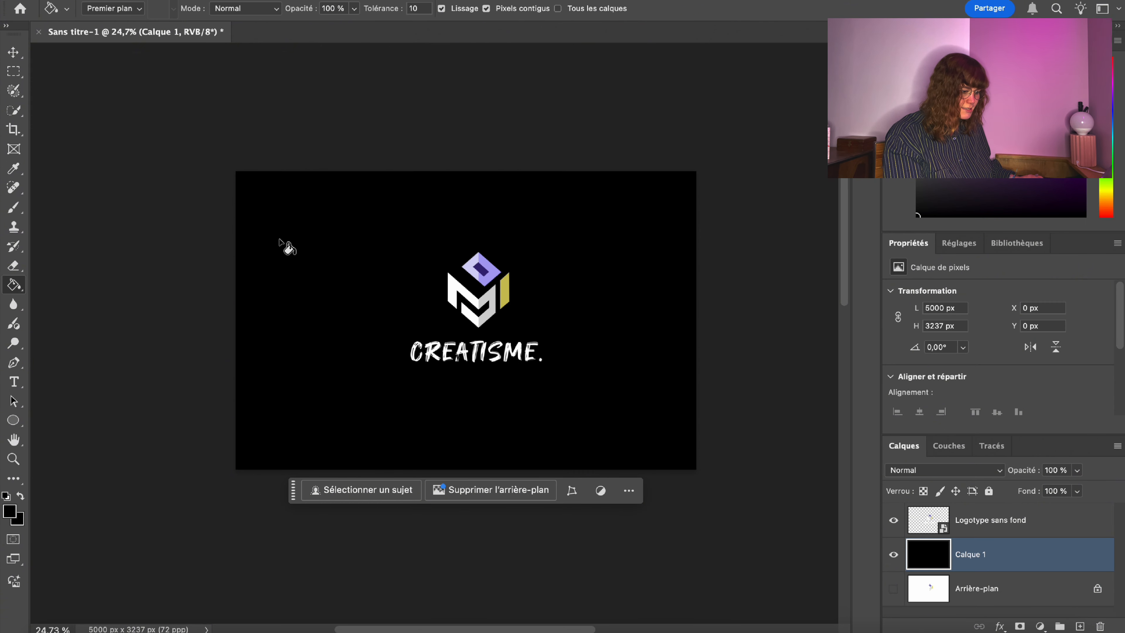
{"action": "left_click", "coordinate": [13, 72]}
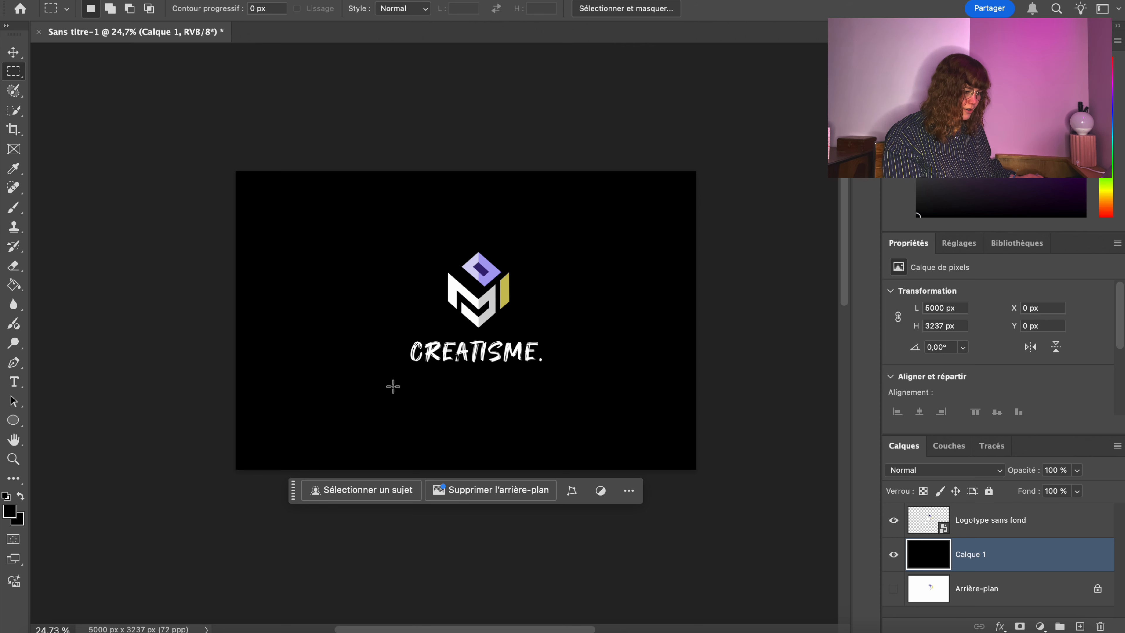
{"action": "left_click_drag", "start_coordinate": [393, 387], "coordinate": [570, 335]}
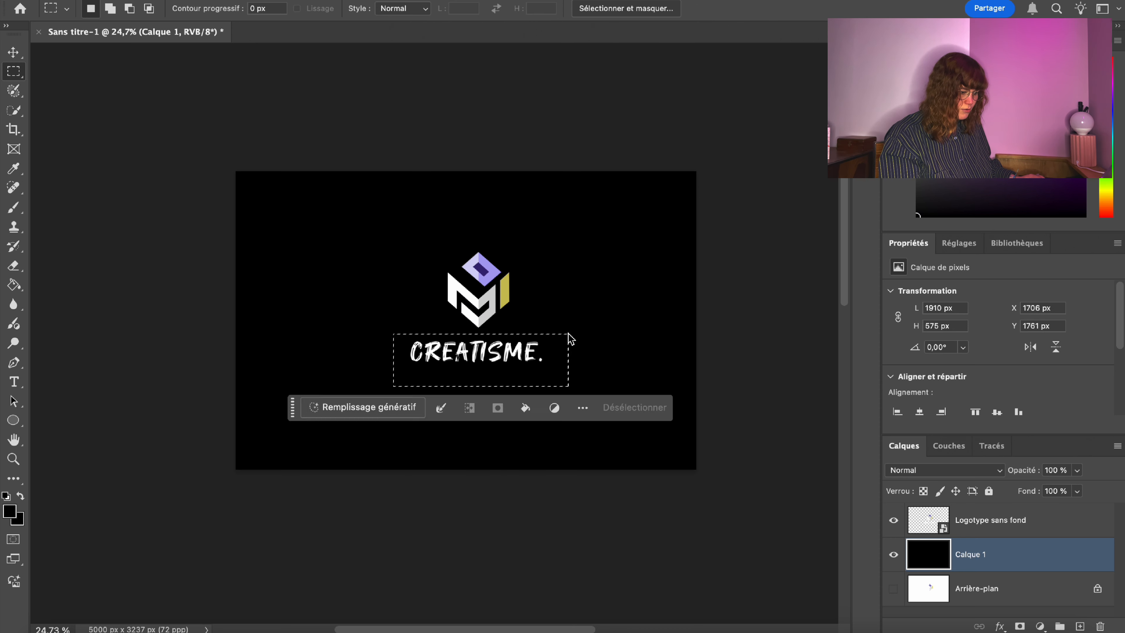
{"action": "left_click", "coordinate": [1018, 524]}
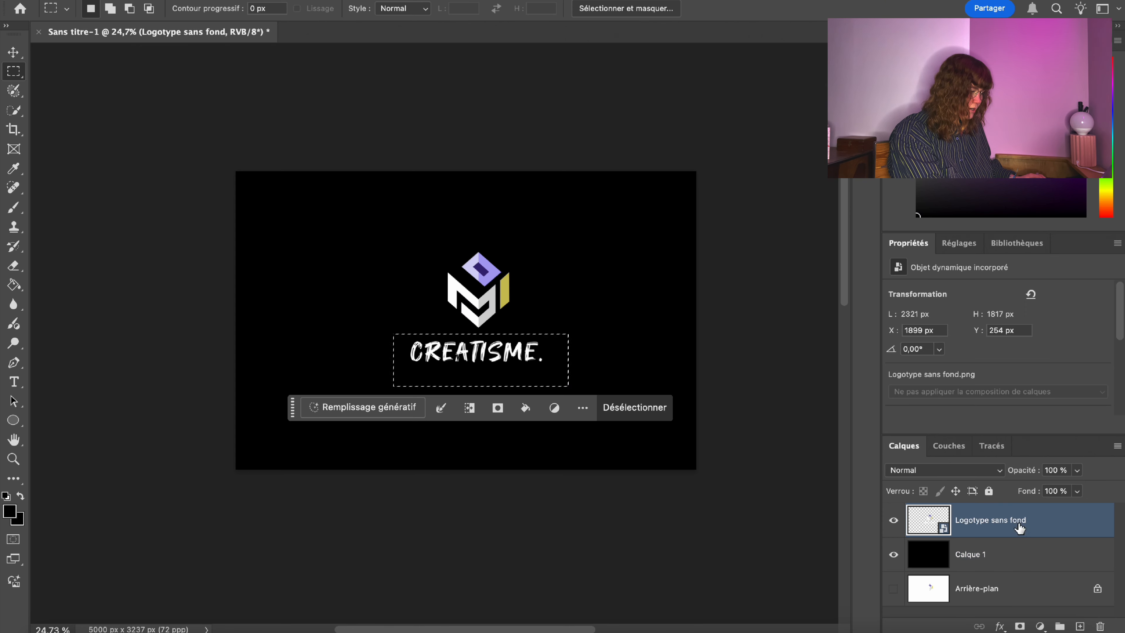
Rasterize the logo layer and delete the CREATISME wordmark, leaving only the cube icon.
{"action": "left_click", "coordinate": [13, 266]}
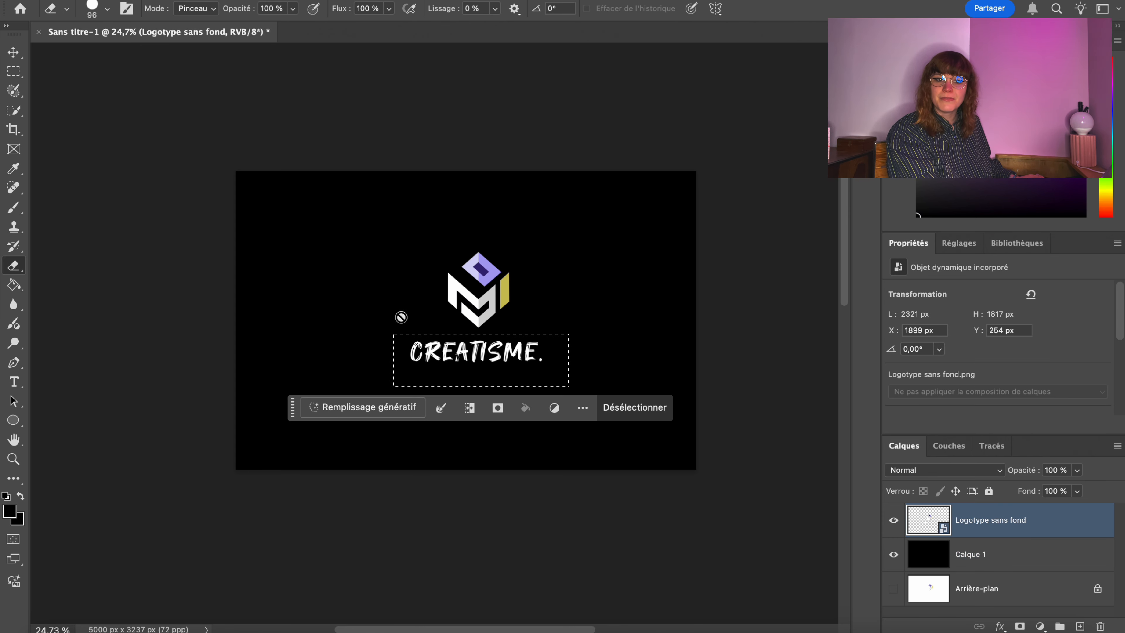
{"action": "right_click", "coordinate": [490, 337]}
{"action": "left_click", "coordinate": [423, 357]}
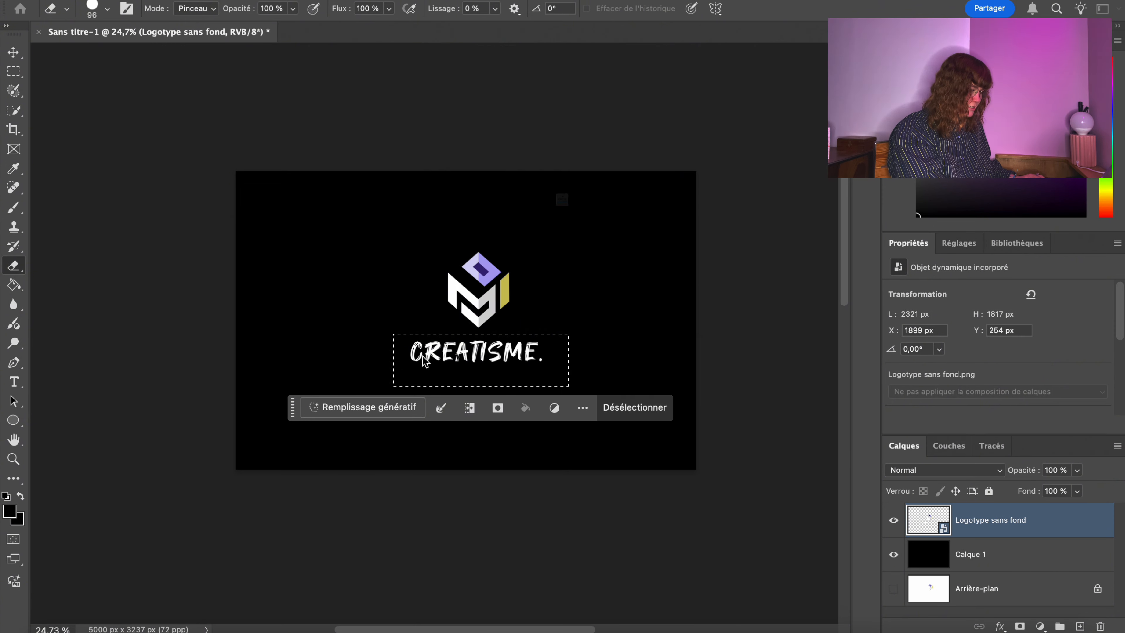
{"action": "key", "text": "Return"}
{"action": "key", "text": "BackSpace"}
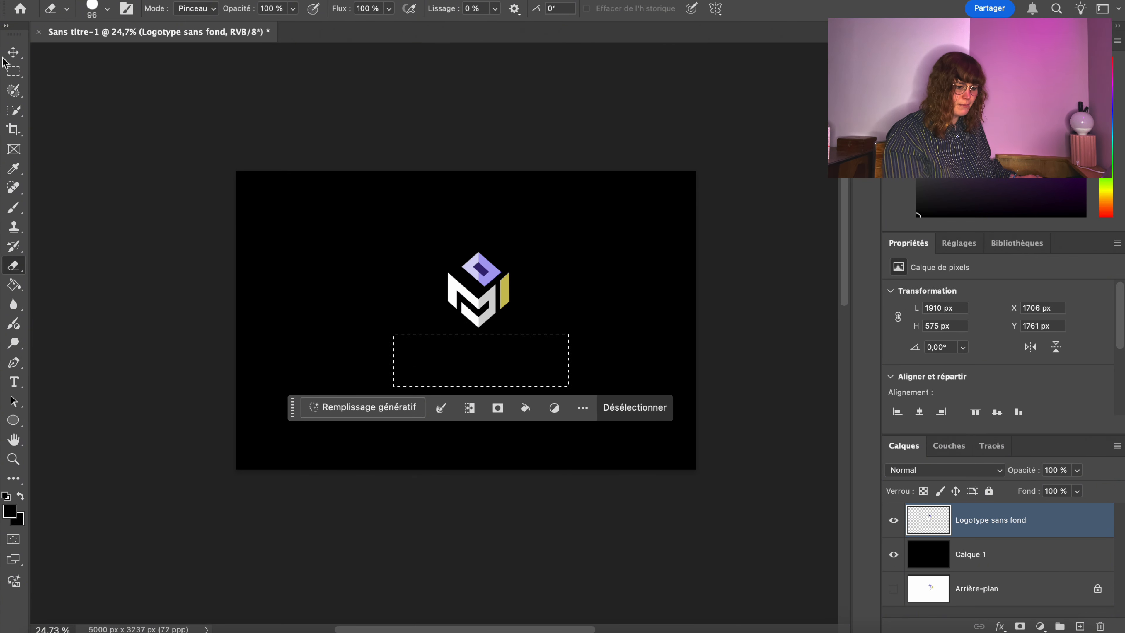
{"action": "left_click", "coordinate": [13, 71]}
Move the cube logo into the card's top-left corner with Transformation manuelle.
{"action": "left_click", "coordinate": [324, 248]}
{"action": "right_click", "coordinate": [477, 275]}
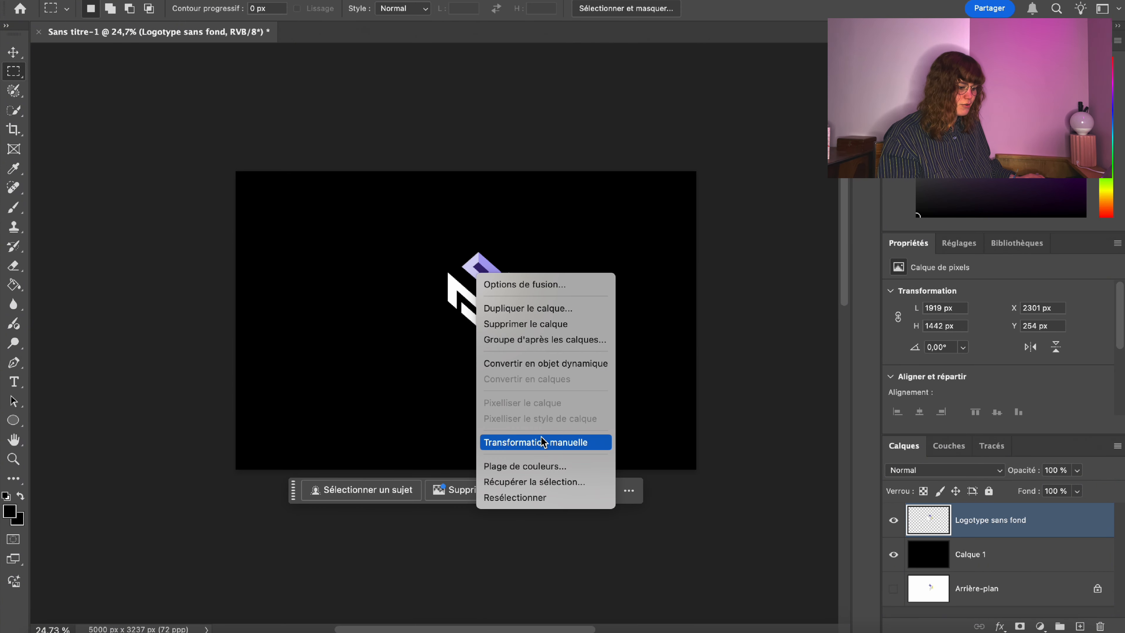
{"action": "left_click", "coordinate": [551, 443]}
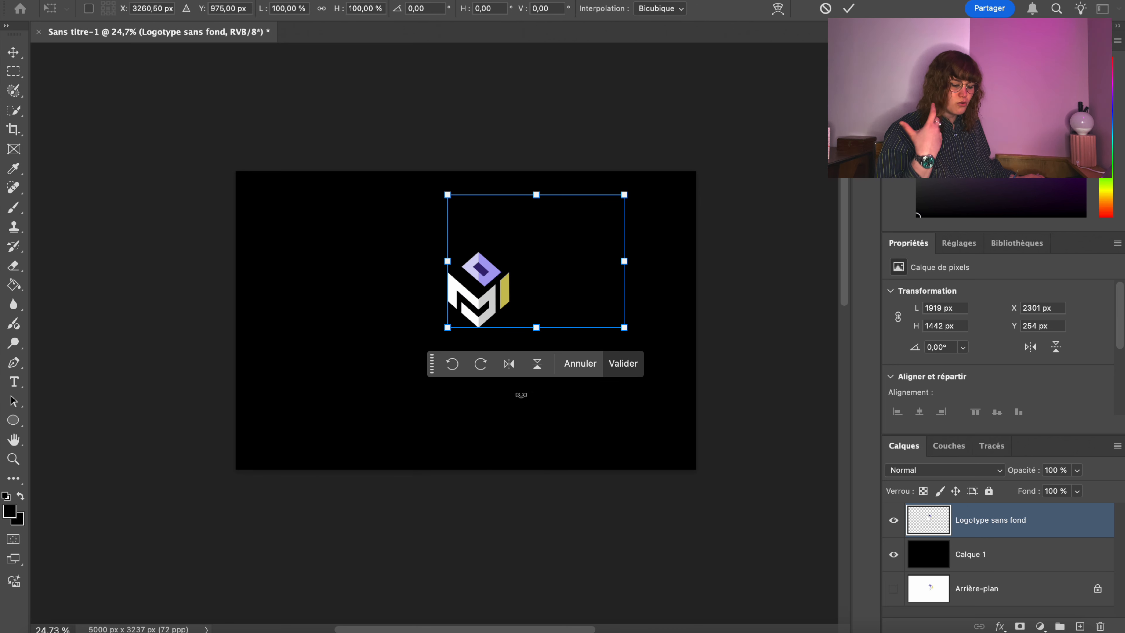
{"action": "left_click_drag", "start_coordinate": [482, 302], "coordinate": [281, 218]}
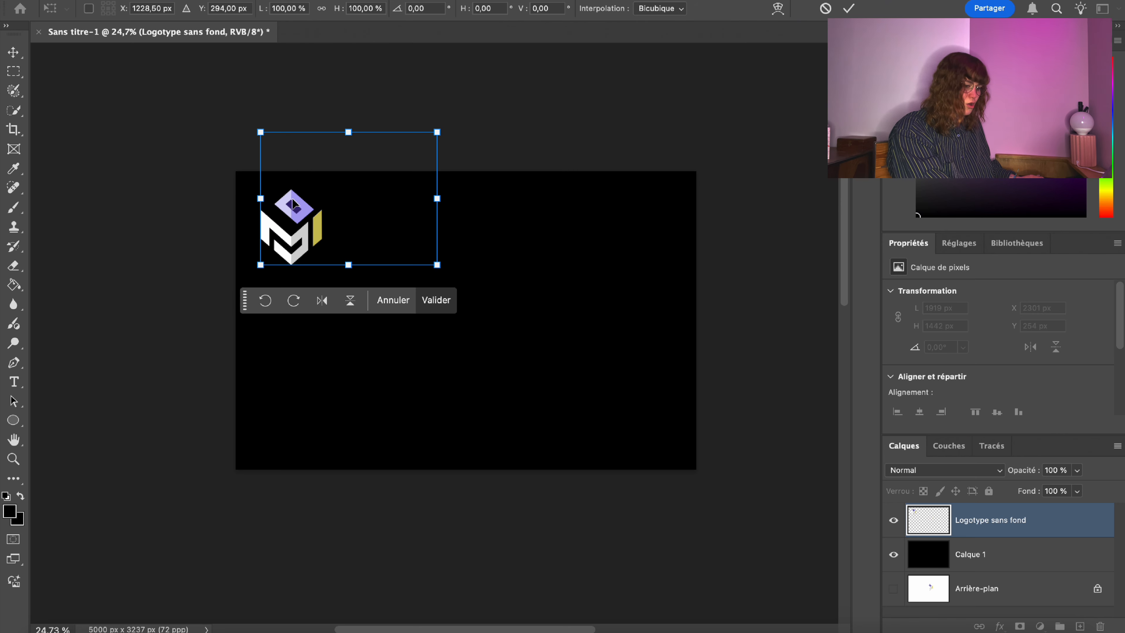
{"action": "key", "text": "Return"}
Duplicate the logo layer and place the copy just right of the original.
{"action": "key", "text": "m"}
{"action": "right_click", "coordinate": [1010, 529]}
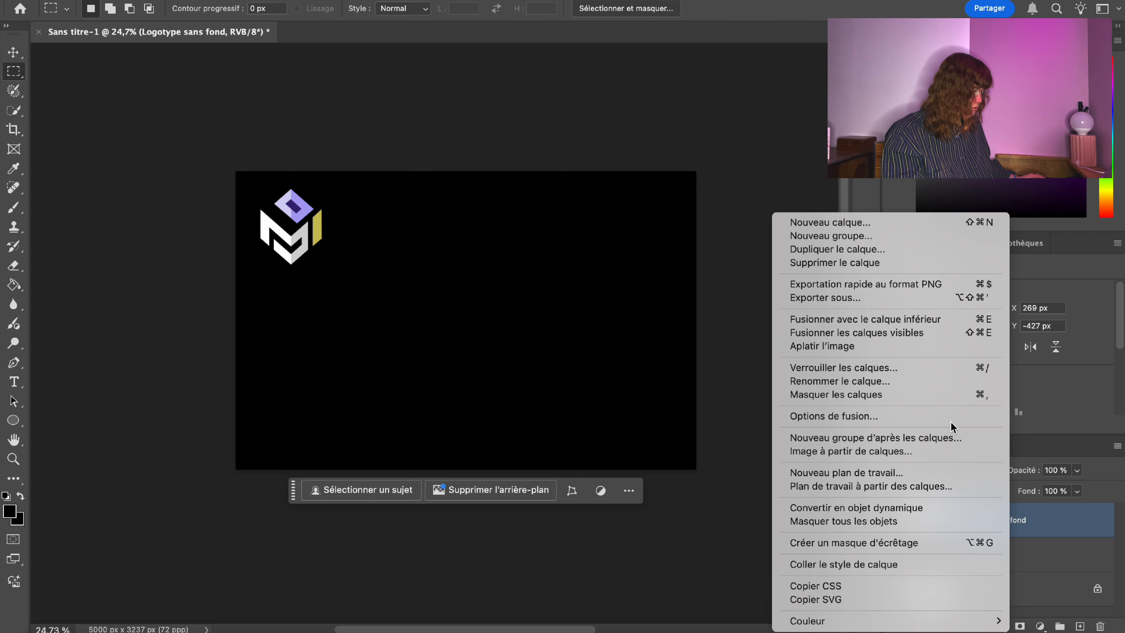
{"action": "left_click", "coordinate": [813, 249]}
{"action": "key", "text": "Return"}
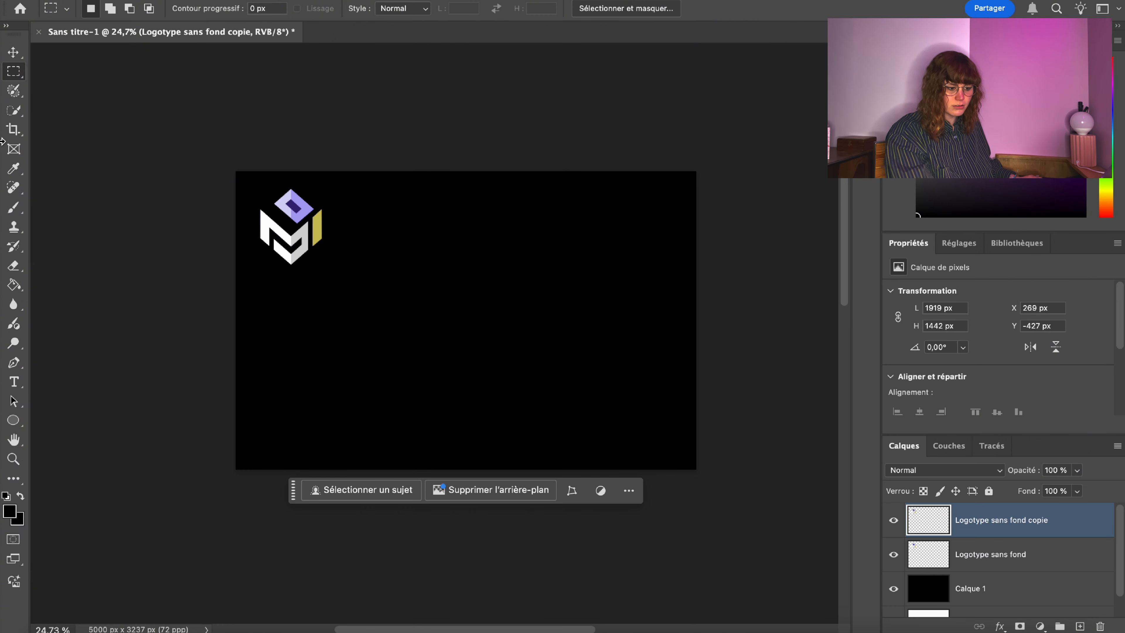
{"action": "right_click", "coordinate": [324, 210]}
{"action": "left_click", "coordinate": [363, 452]}
{"action": "left_click_drag", "start_coordinate": [358, 236], "coordinate": [440, 237]}
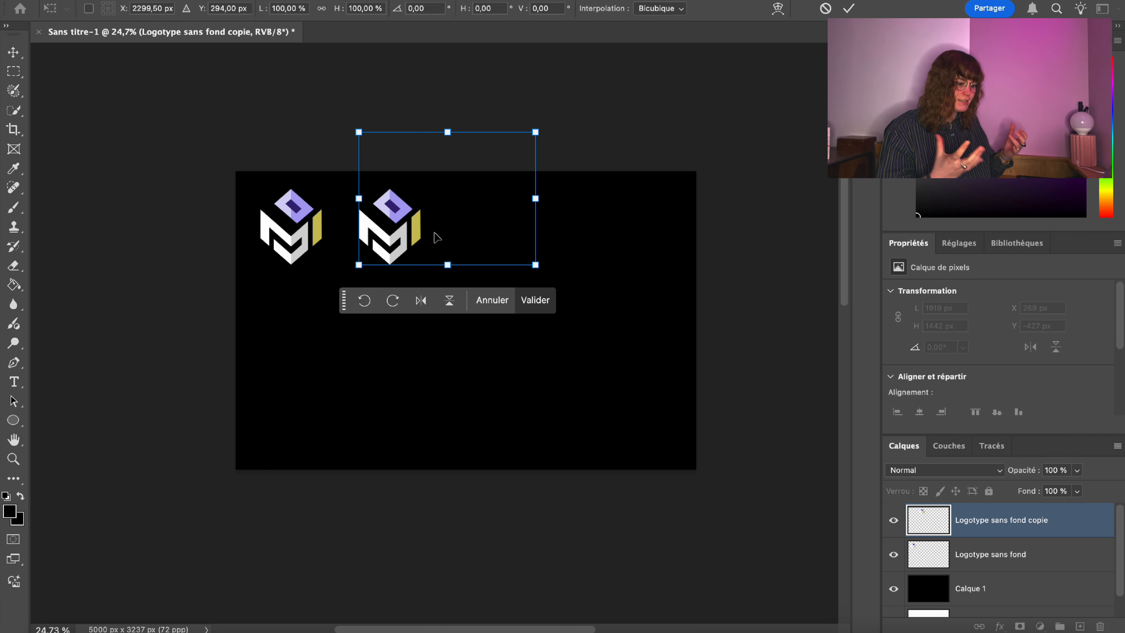
{"action": "left_click_drag", "start_coordinate": [396, 209], "coordinate": [417, 208]}
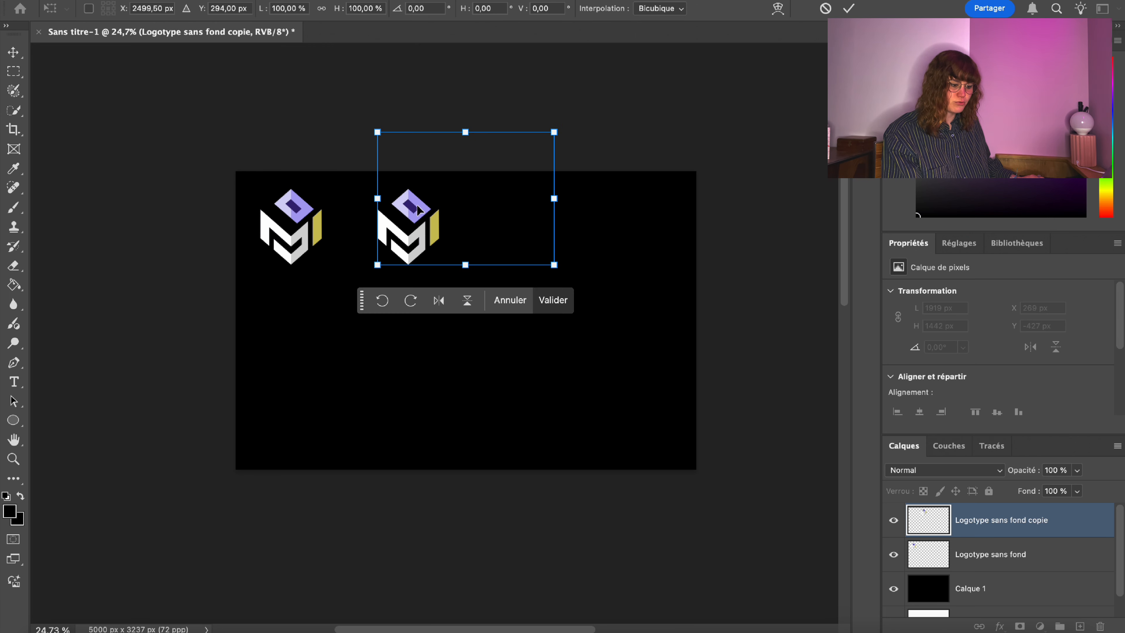
{"action": "key", "text": "Return"}
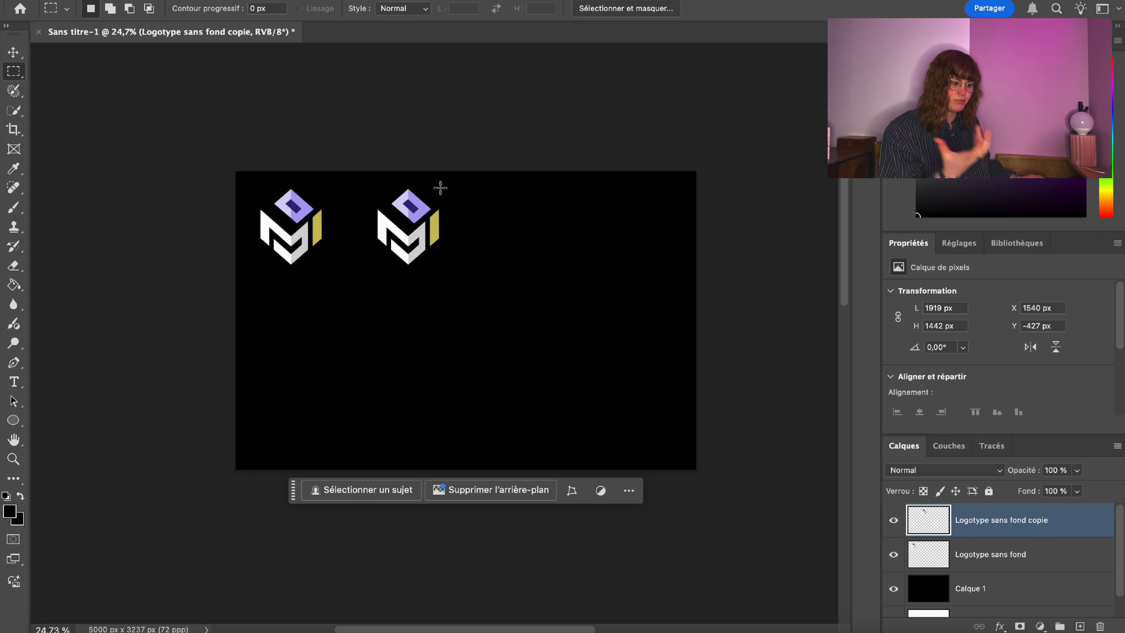
Duplicate the copy and place it third in the row of logos.
{"action": "right_click", "coordinate": [1039, 531]}
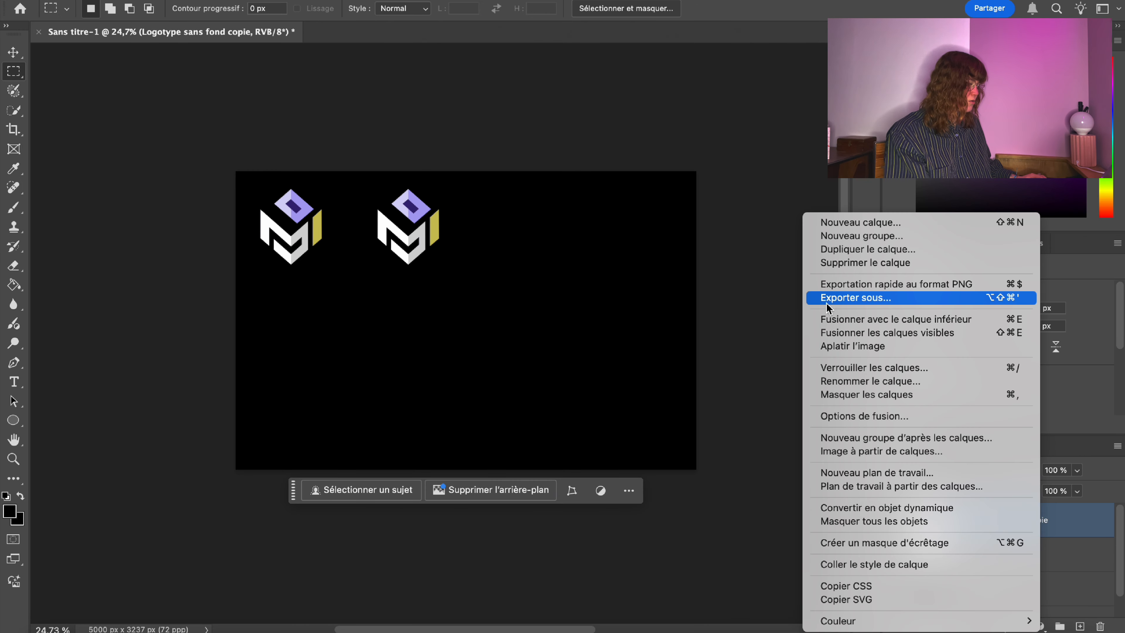
{"action": "left_click", "coordinate": [854, 249]}
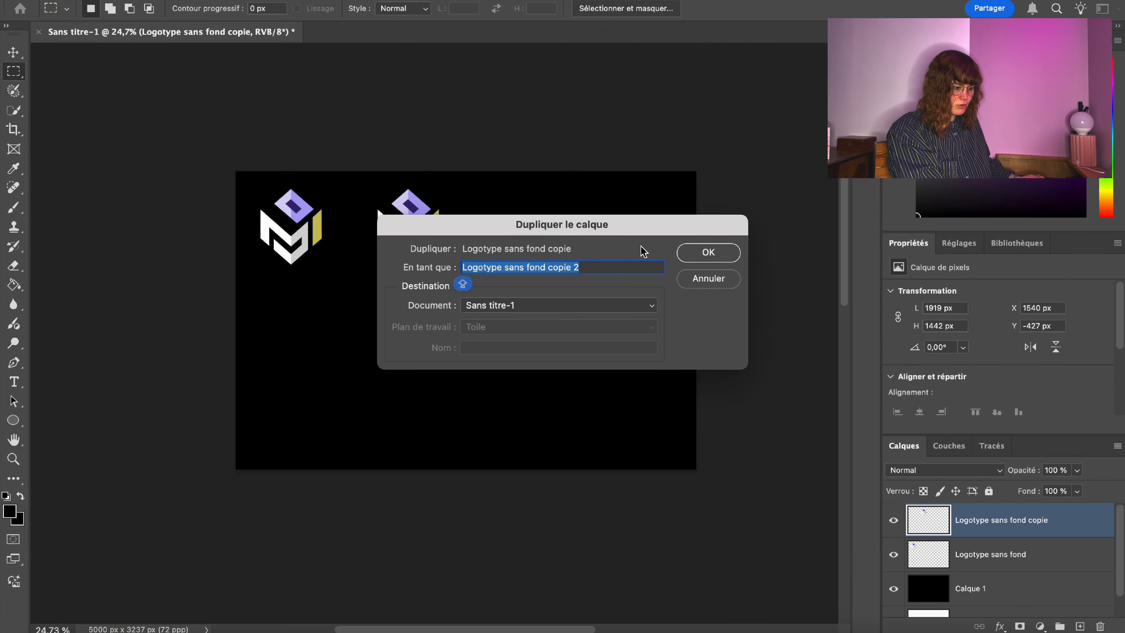
{"action": "key", "text": "Return"}
{"action": "right_click", "coordinate": [436, 222]}
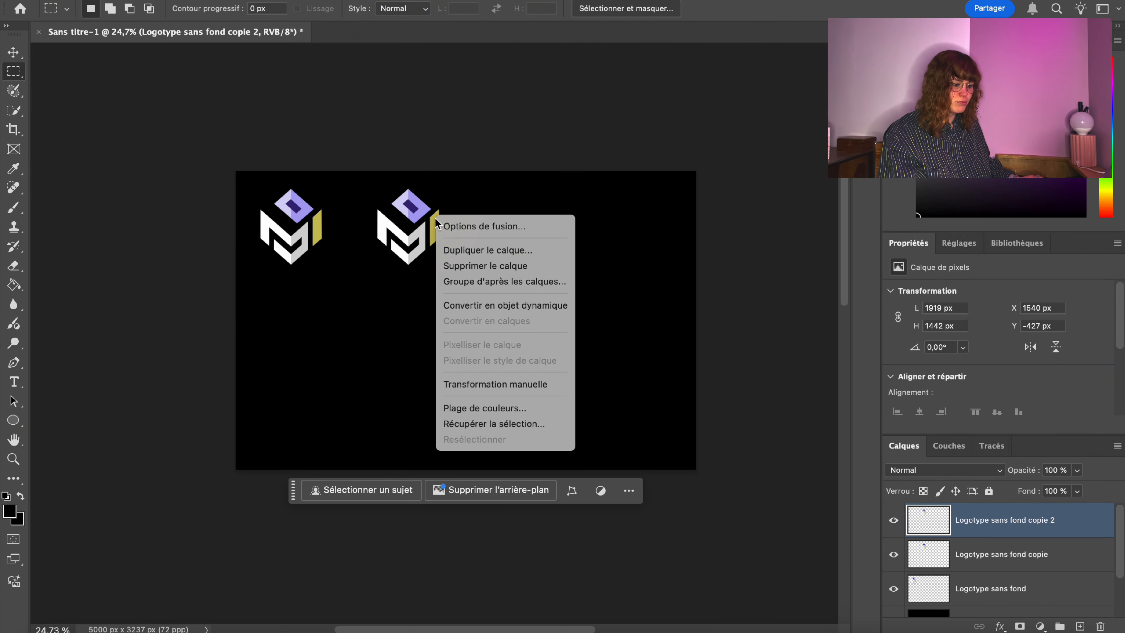
{"action": "left_click", "coordinate": [488, 384]}
{"action": "left_click_drag", "start_coordinate": [428, 215], "coordinate": [537, 216]}
{"action": "key", "text": "Return"}
Add a fourth logo copy at the right end of the top row.
{"action": "right_click", "coordinate": [1049, 515]}
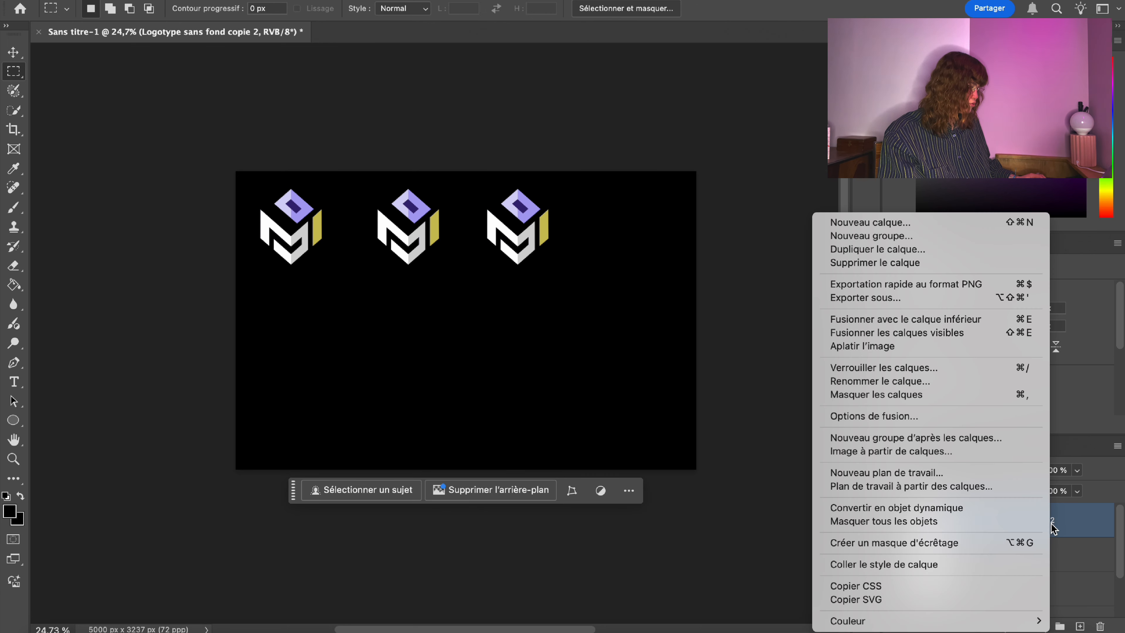
{"action": "left_click", "coordinate": [874, 247]}
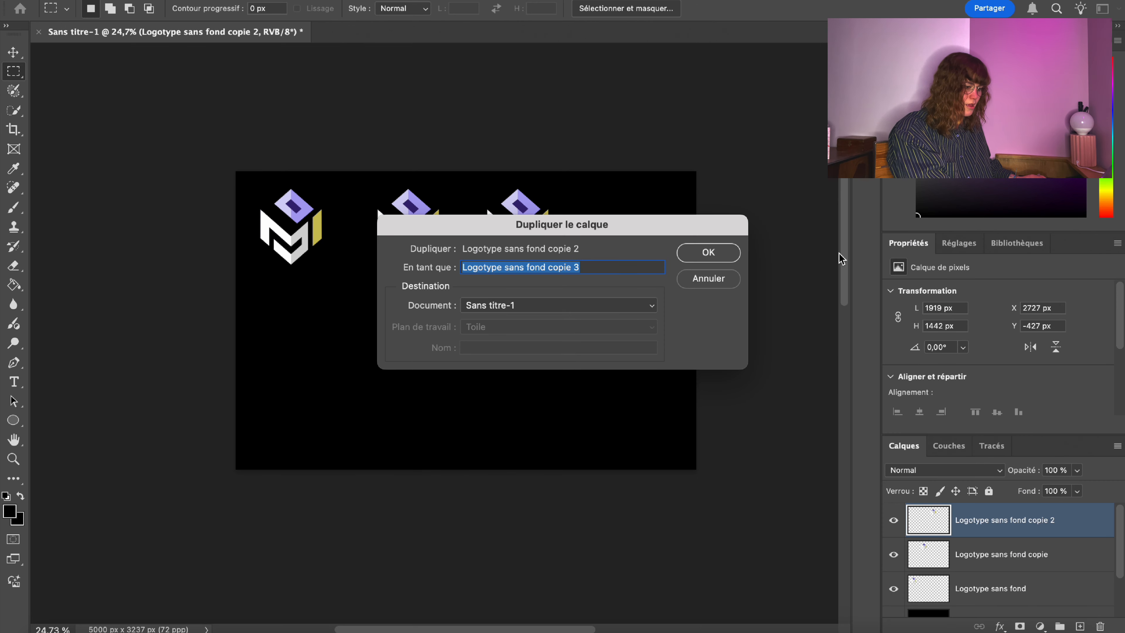
{"action": "key", "text": "Return"}
{"action": "right_click", "coordinate": [506, 204]}
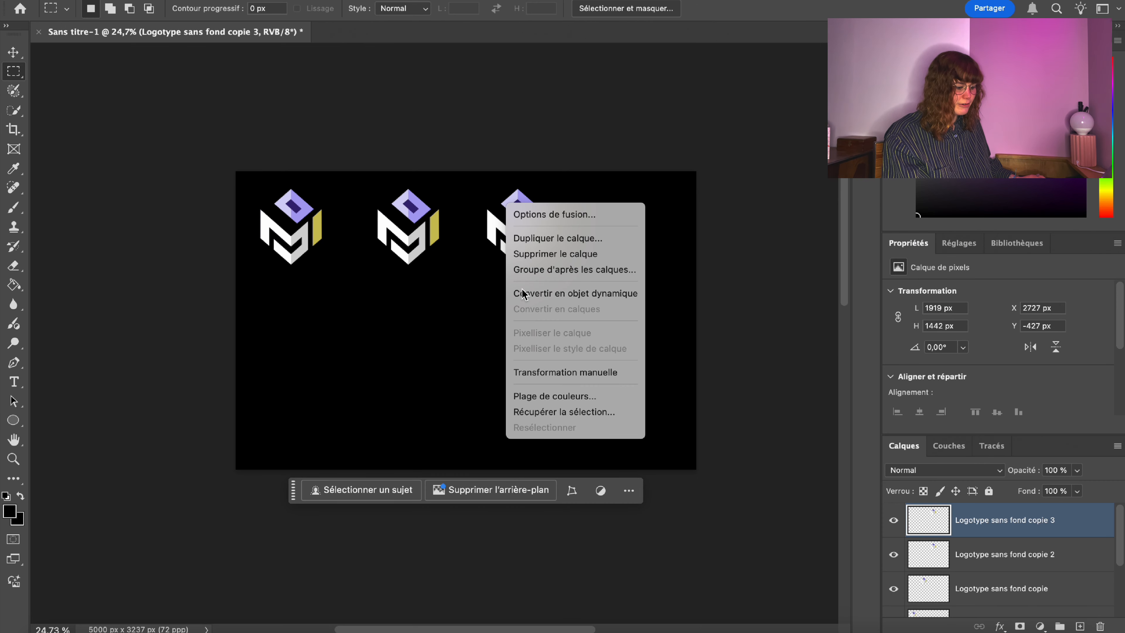
{"action": "left_click", "coordinate": [525, 371]}
{"action": "left_click_drag", "start_coordinate": [522, 206], "coordinate": [631, 206]}
{"action": "key", "text": "Return"}
{"action": "key", "text": "m"}
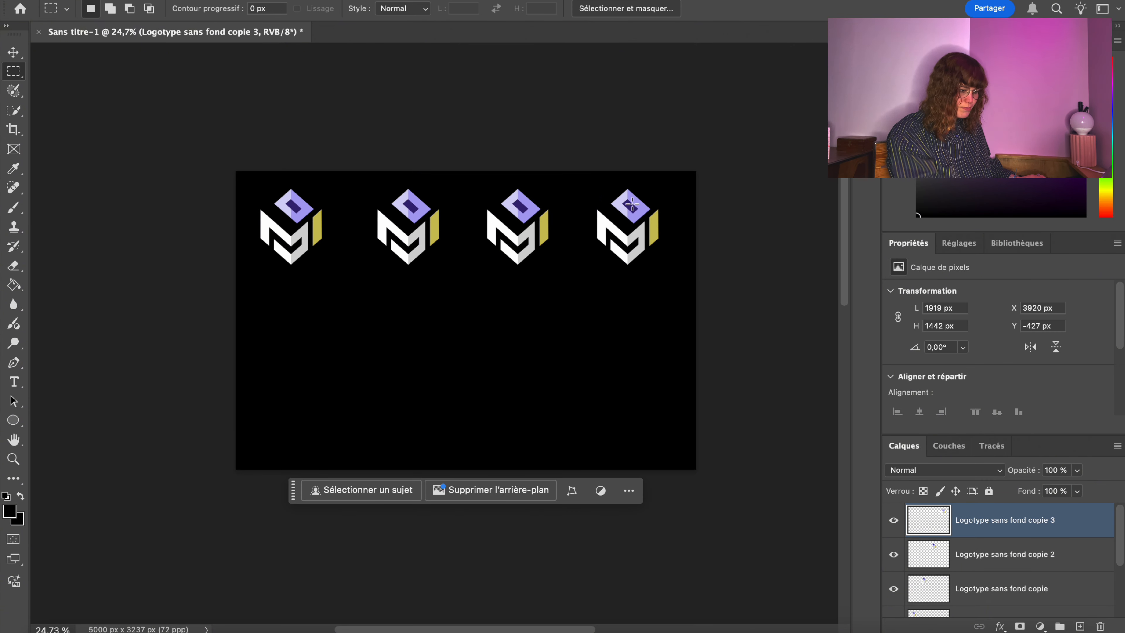
{"action": "key", "text": "z"}
{"action": "mouse_move", "coordinate": [351, 246]}
{"action": "left_mouse_down"}
{"action": "mouse_move", "coordinate": [387, 242]}
{"action": "mouse_move", "coordinate": [359, 244]}
{"action": "left_mouse_up"}
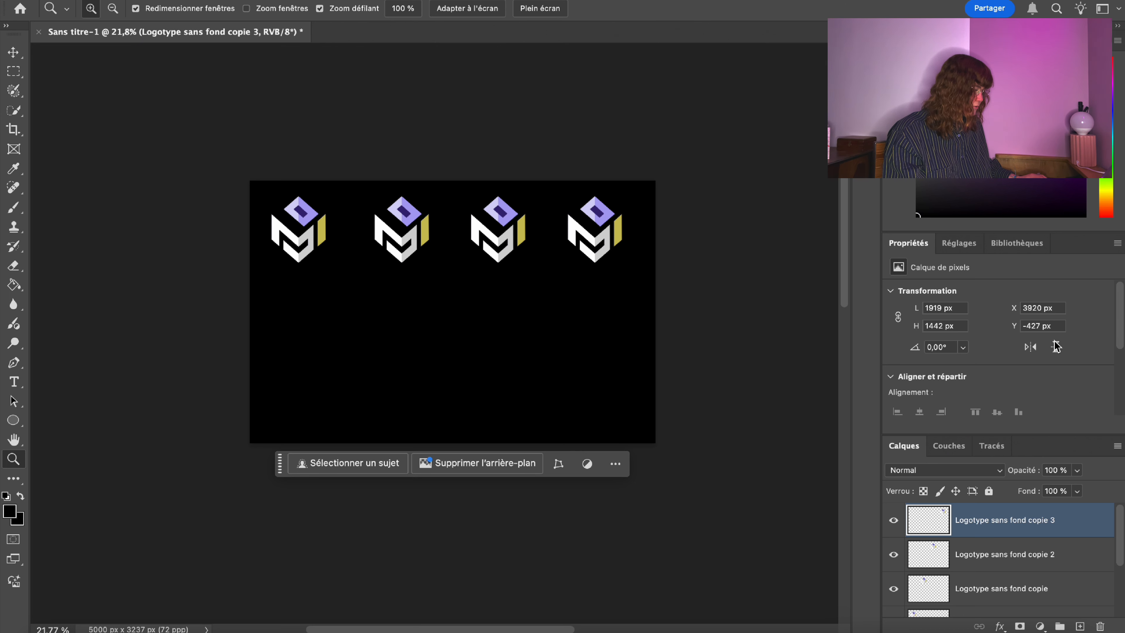
Merge the top two logo copies down, undoing one stray change.
{"action": "right_click", "coordinate": [980, 526]}
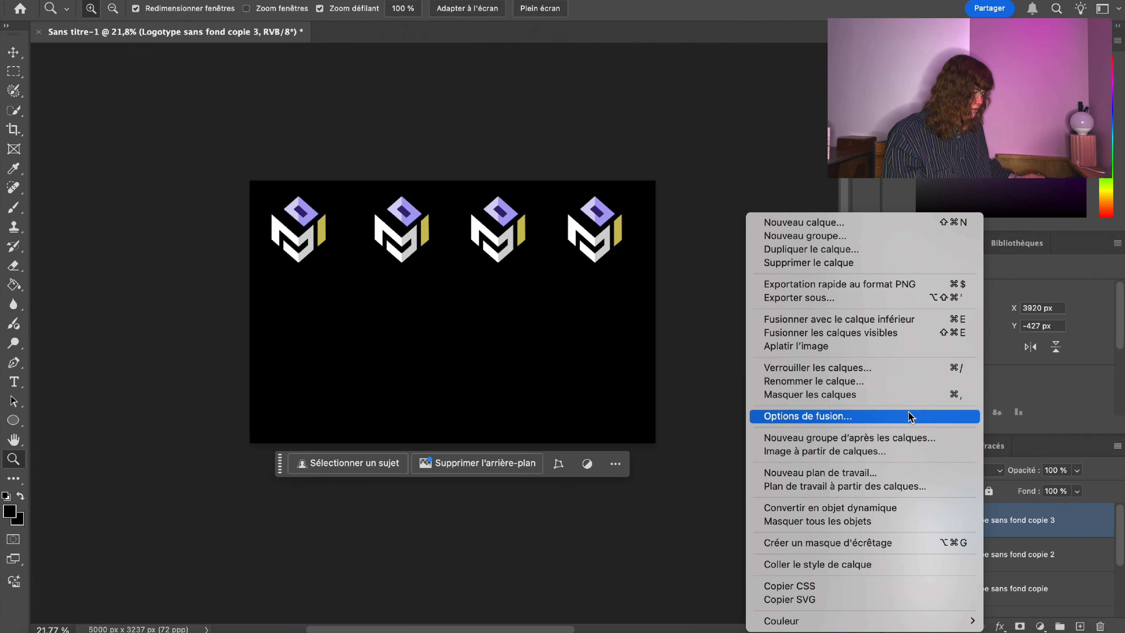
{"action": "left_click", "coordinate": [875, 319]}
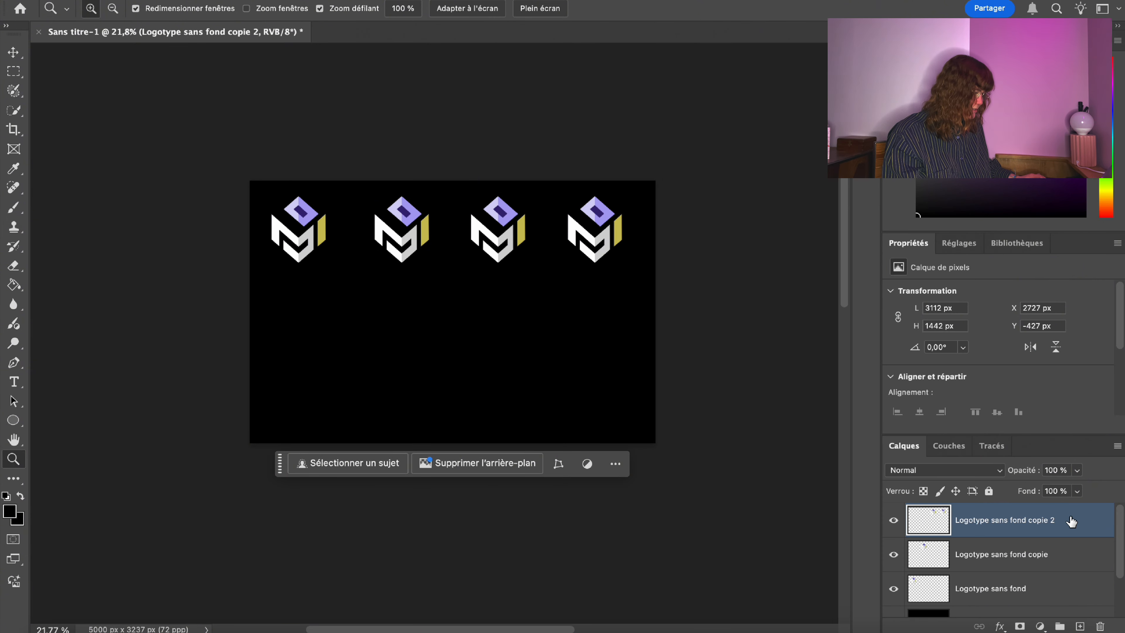
{"action": "right_click", "coordinate": [1071, 521]}
{"action": "left_click", "coordinate": [959, 323]}
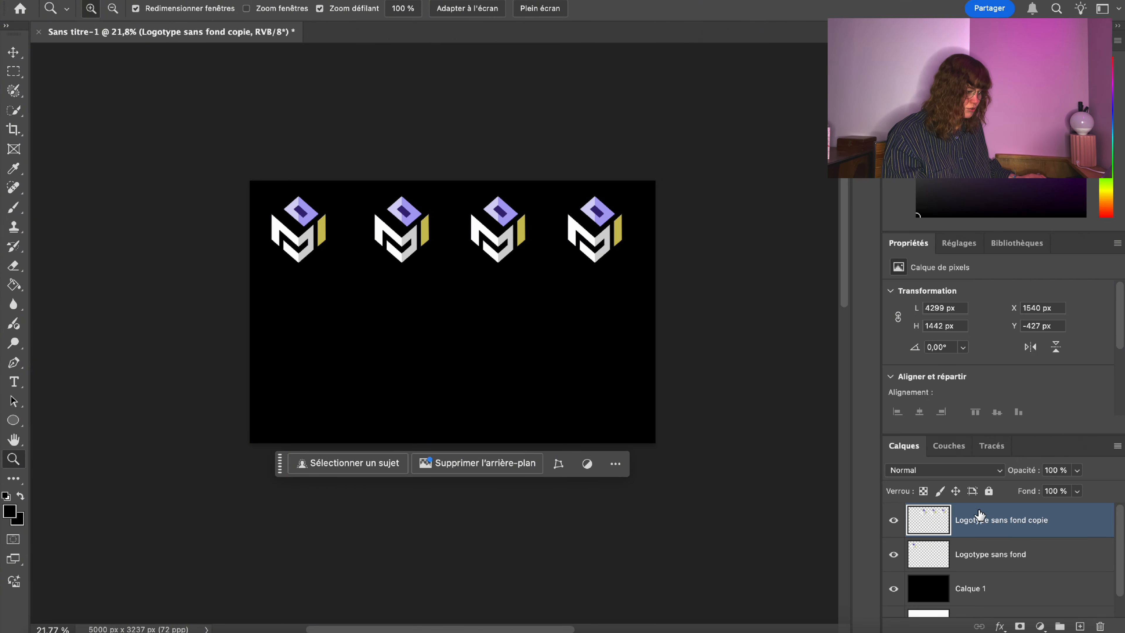
{"action": "right_click", "coordinate": [1002, 519]}
{"action": "key", "text": "Escape"}
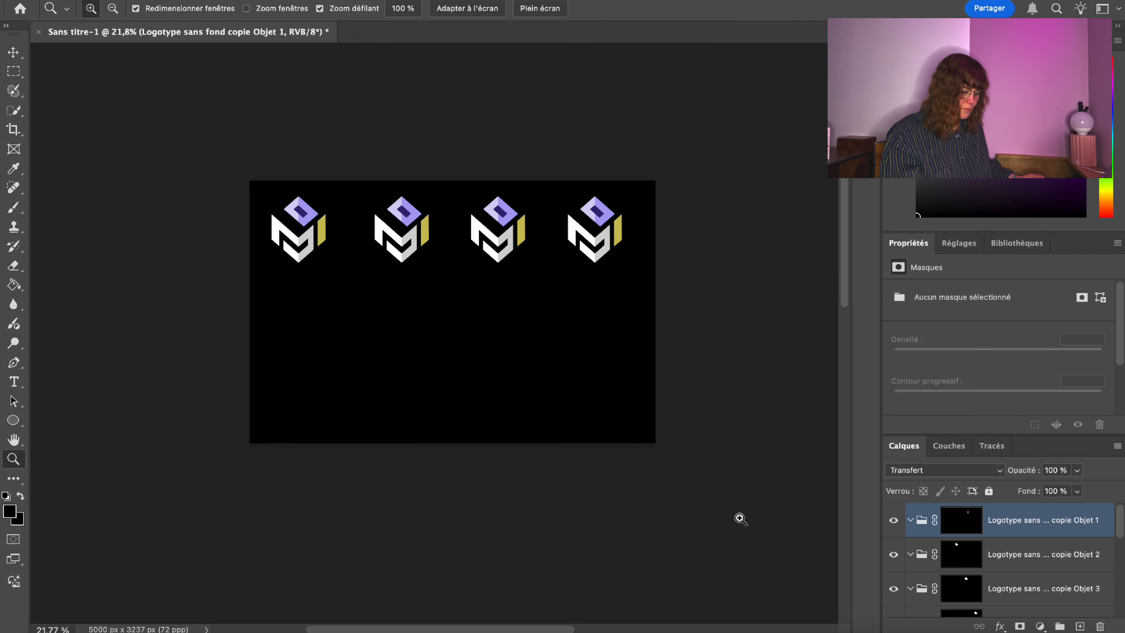
{"action": "key", "text": "super+z"}
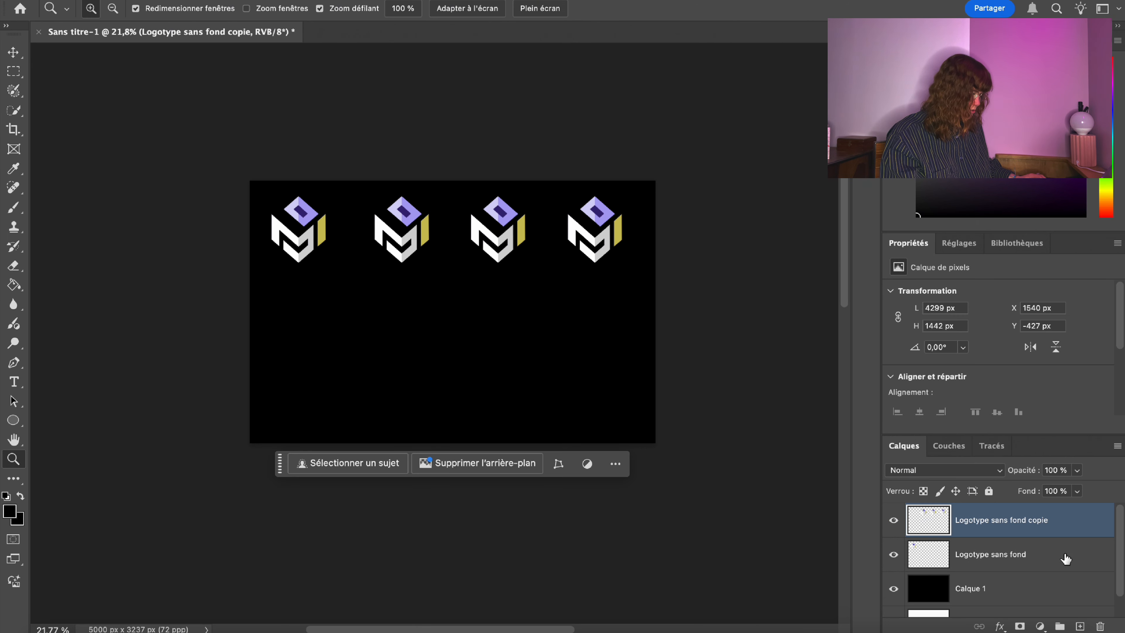
Merge the last copy into the original and name the layer Logotype sans fond.
{"action": "right_click", "coordinate": [1058, 526]}
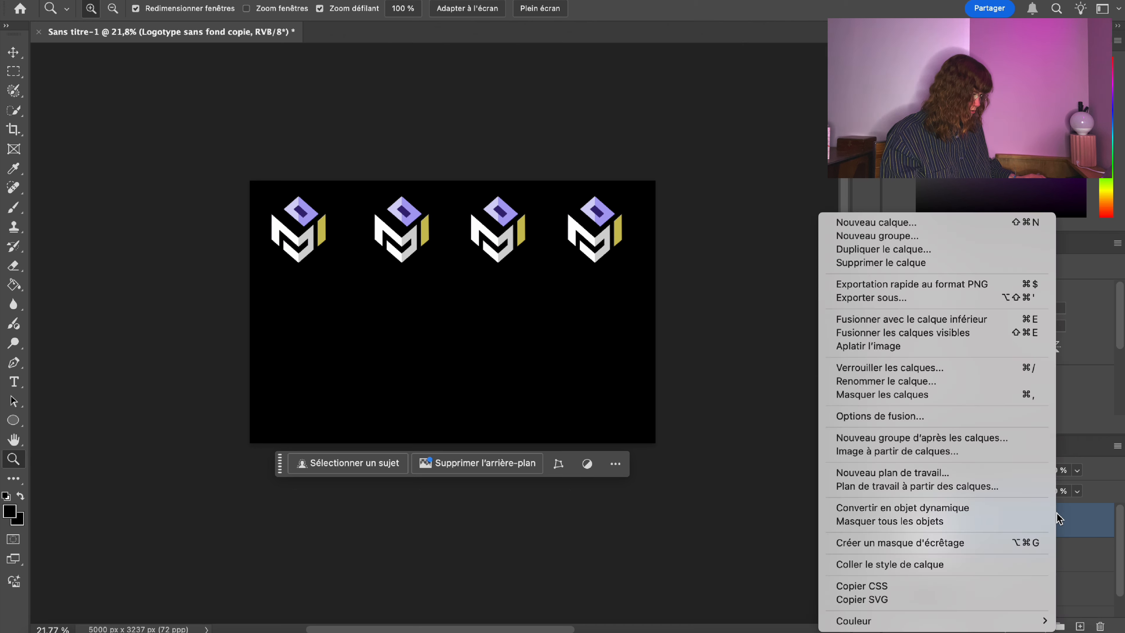
{"action": "left_click", "coordinate": [953, 322]}
{"action": "double_click", "coordinate": [980, 519]}
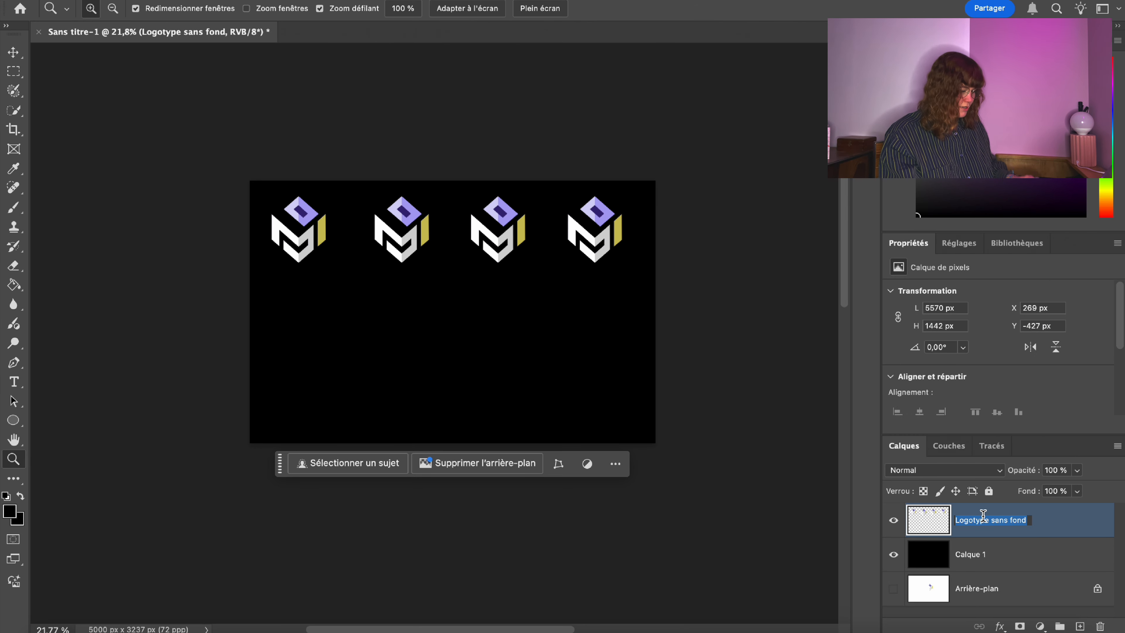
{"action": "key", "text": "Return"}
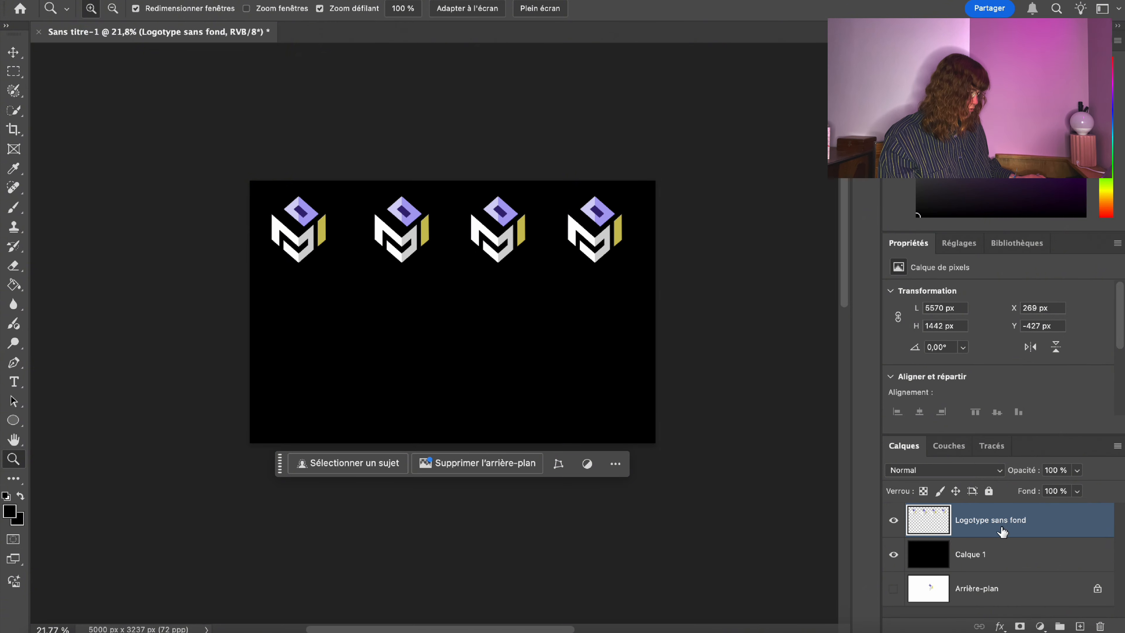
Duplicate the logo row layer and move the copy down as a second row.
{"action": "right_click", "coordinate": [1005, 526]}
{"action": "left_click", "coordinate": [809, 251]}
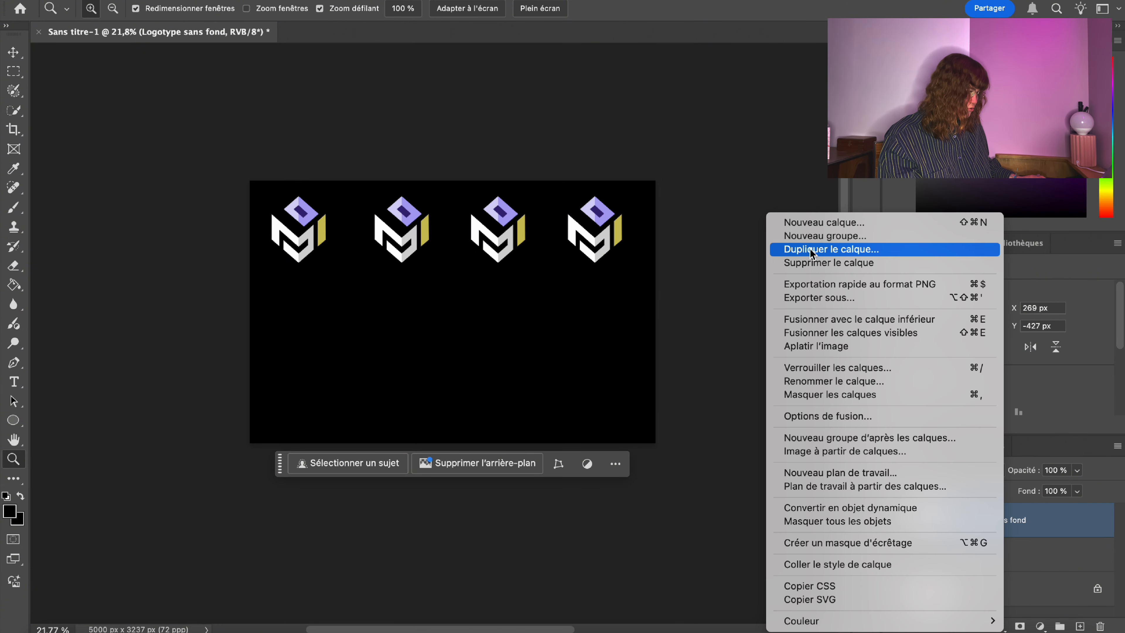
{"action": "key", "text": "Return"}
{"action": "key", "text": "m"}
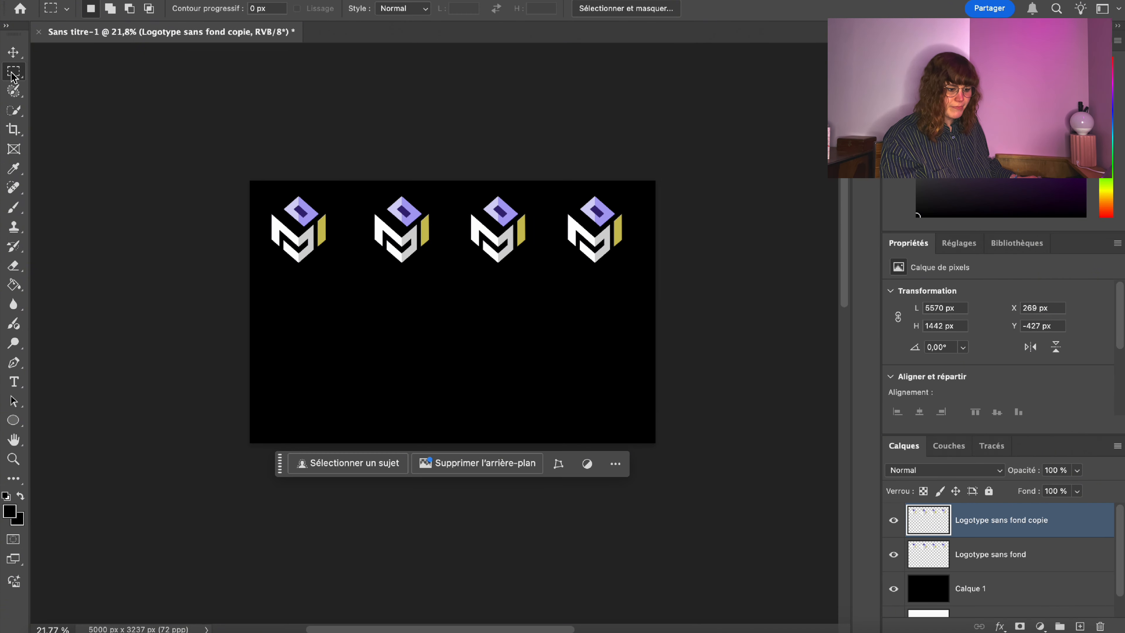
{"action": "right_click", "coordinate": [366, 238]}
{"action": "left_click", "coordinate": [435, 404]}
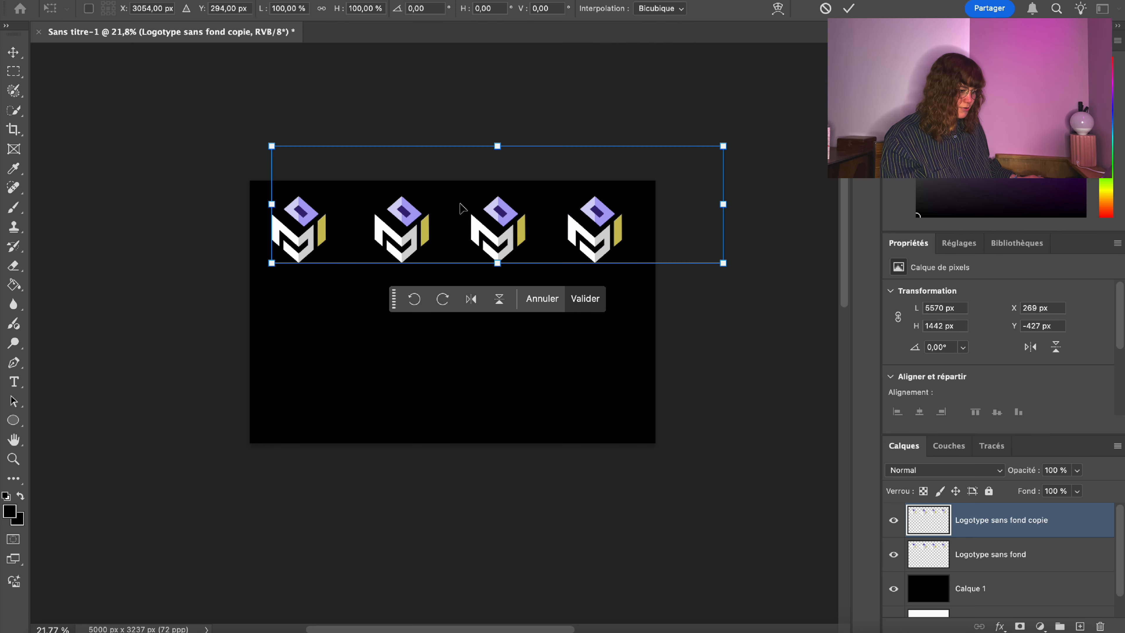
{"action": "left_click_drag", "start_coordinate": [472, 230], "coordinate": [468, 310]}
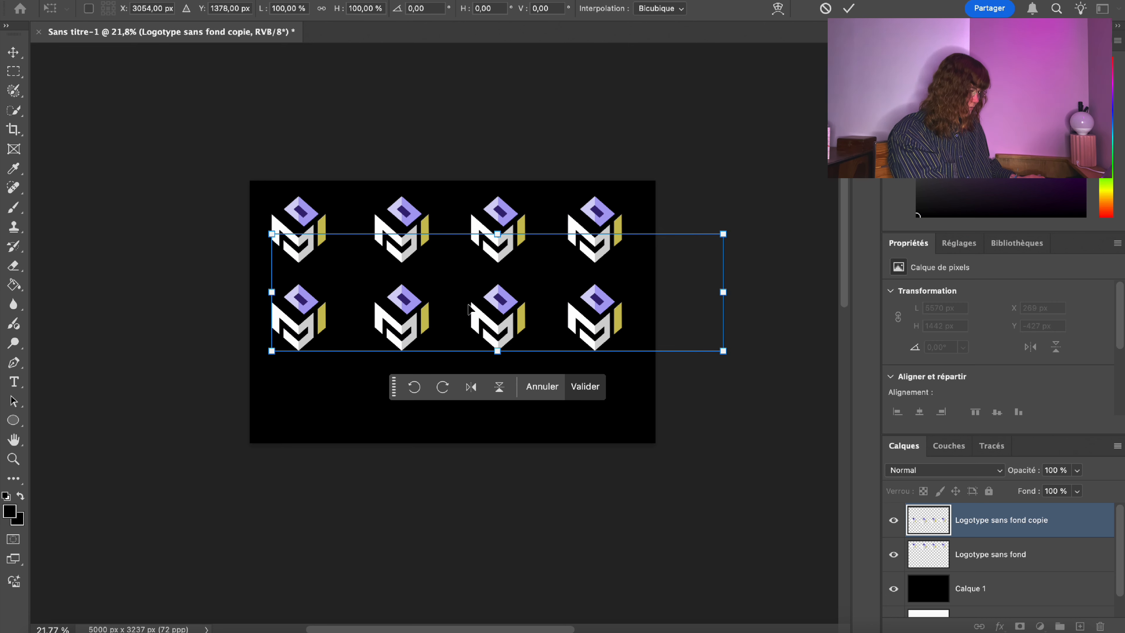
{"action": "key", "text": "Return"}
Duplicate the second row and place the copy near the bottom as a third row.
{"action": "key", "text": "m"}
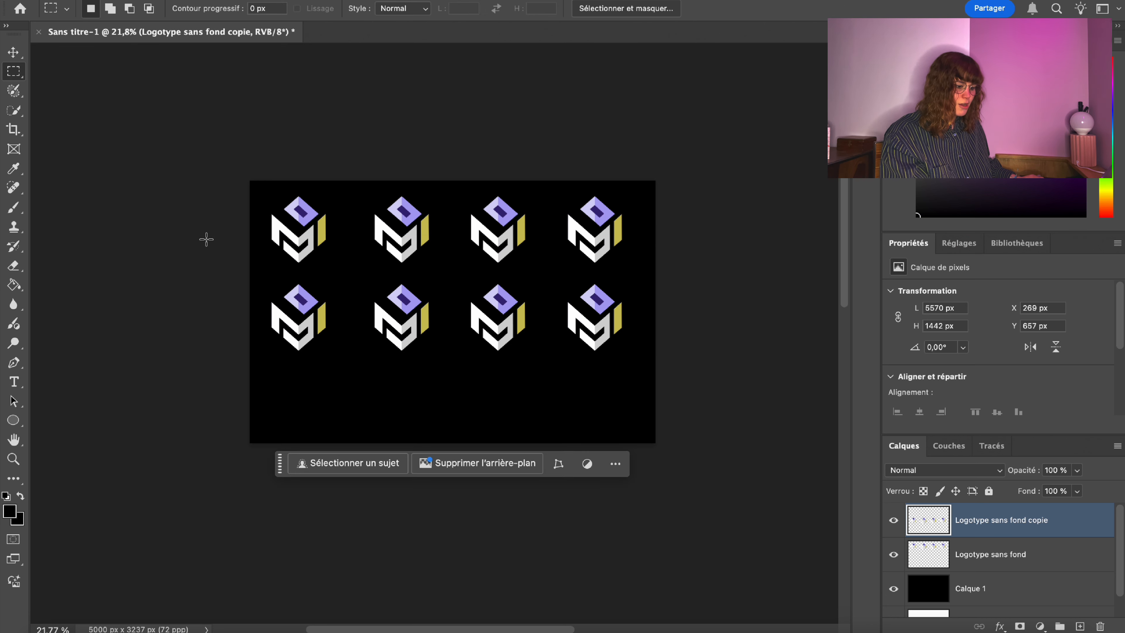
{"action": "right_click", "coordinate": [969, 523]}
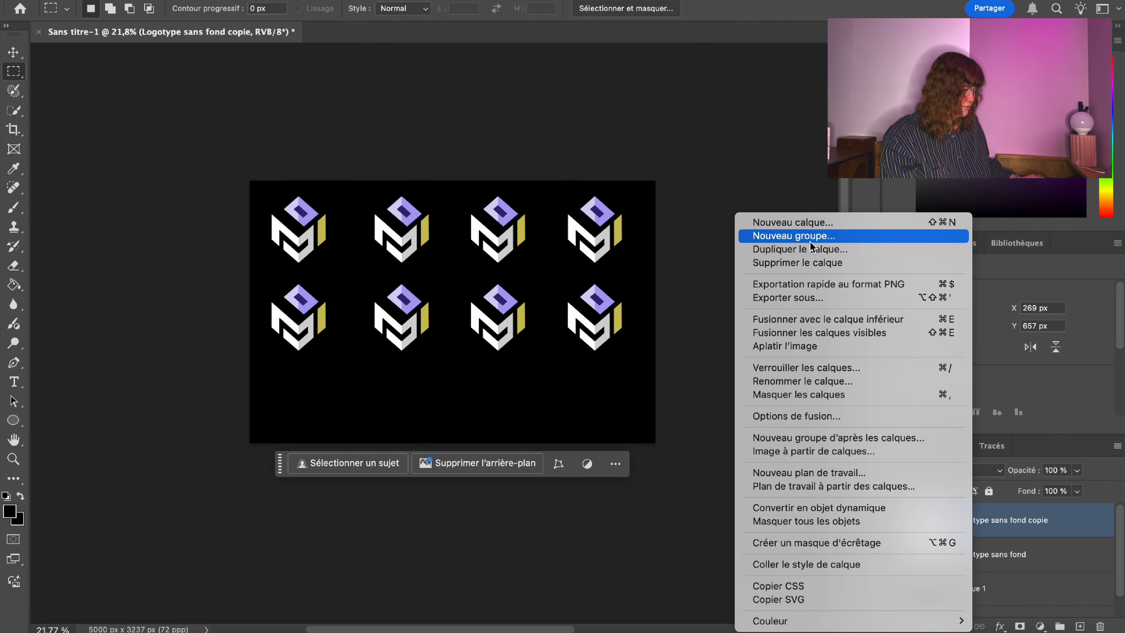
{"action": "left_click", "coordinate": [815, 253]}
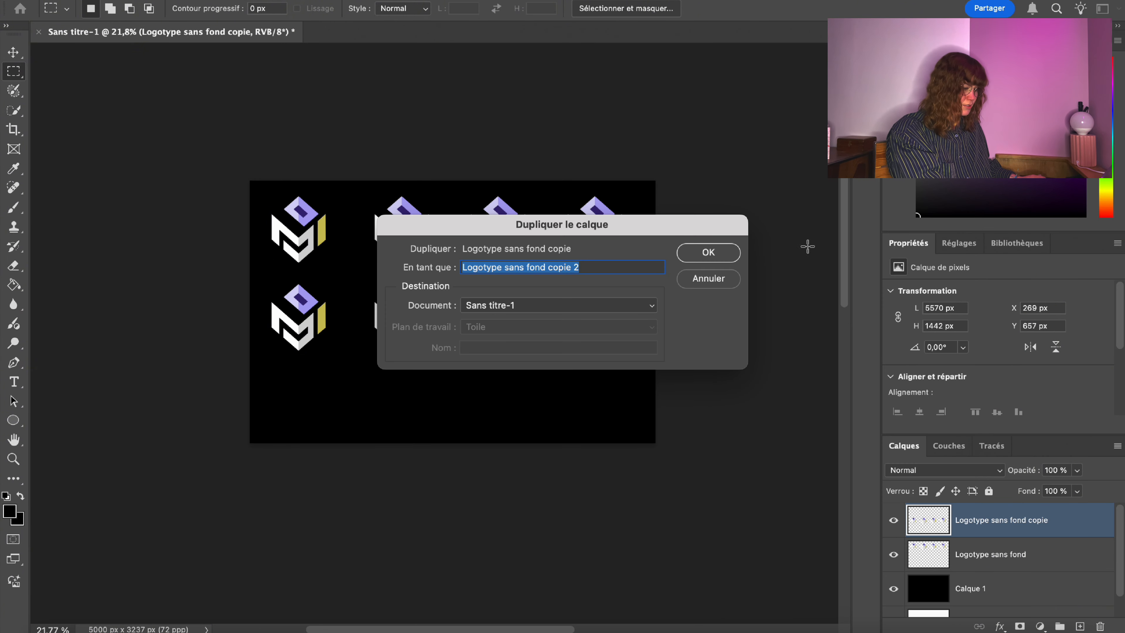
{"action": "key", "text": "Return"}
{"action": "right_click", "coordinate": [345, 238]}
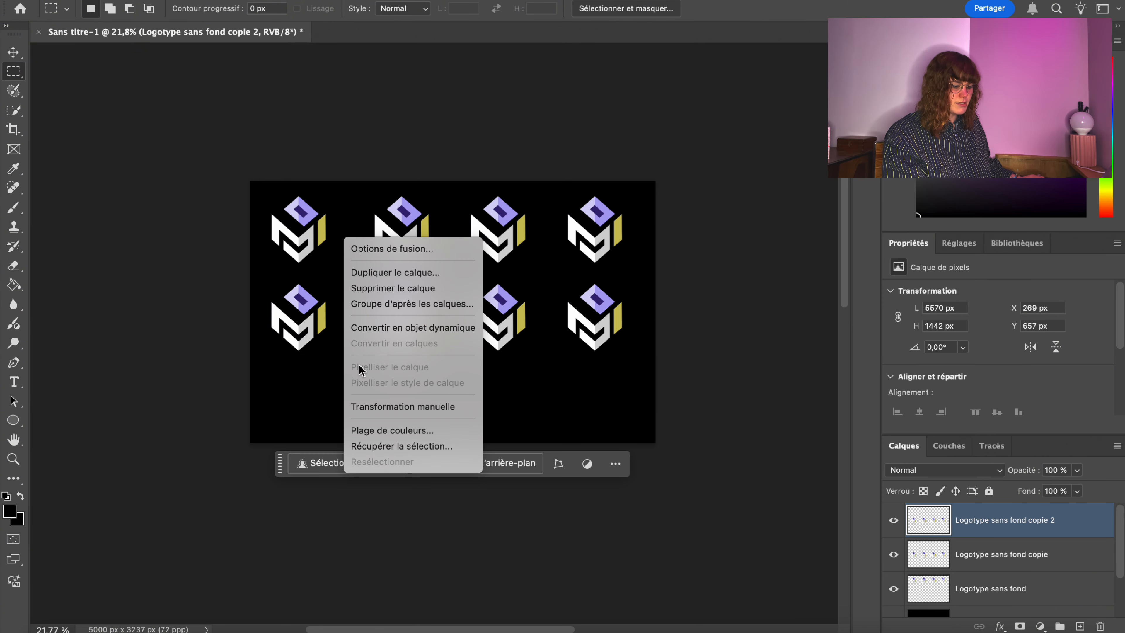
{"action": "left_click", "coordinate": [377, 405]}
{"action": "left_click_drag", "start_coordinate": [463, 297], "coordinate": [459, 370]}
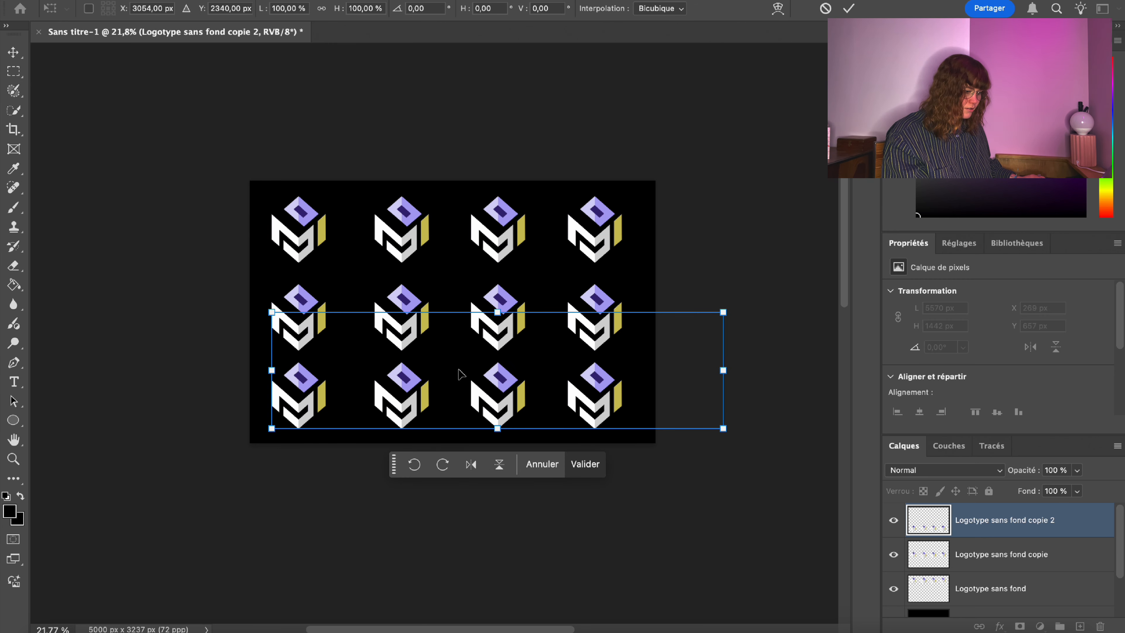
{"action": "left_click_drag", "start_coordinate": [460, 370], "coordinate": [457, 374]}
{"action": "key", "text": "shift+Up"}
{"action": "key", "text": "shift+Up"}
{"action": "key", "text": "shift+Up"}
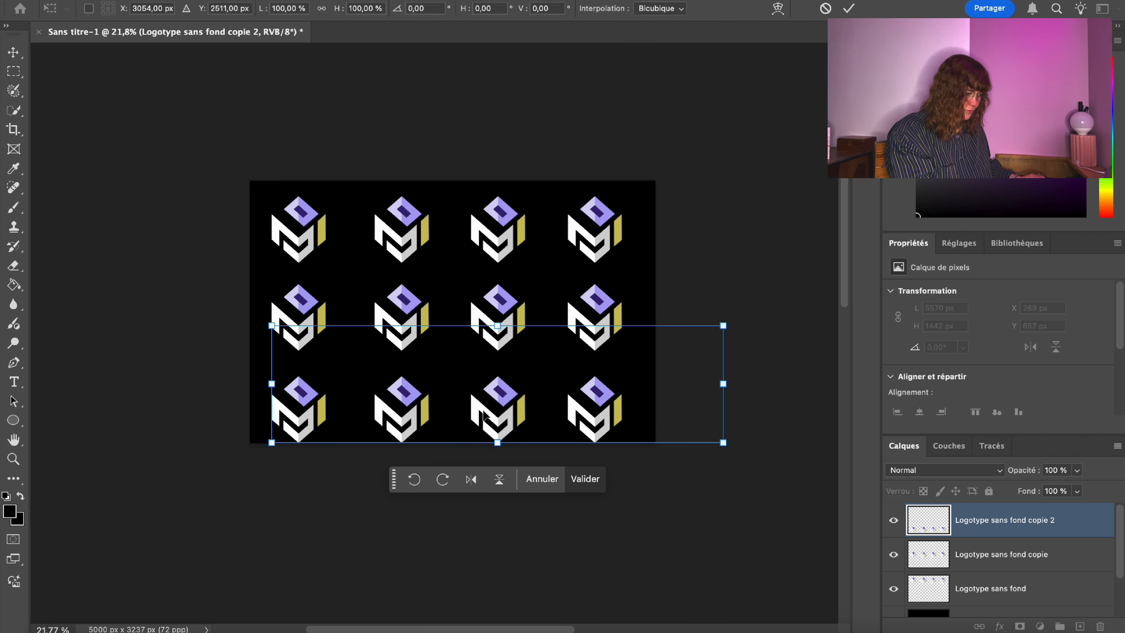
{"action": "key", "text": "shift+Up"}
{"action": "key", "text": "shift+Up"}
{"action": "key", "text": "shift+Up"}
{"action": "key", "text": "shift+Up"}
{"action": "key", "text": "shift+Up"}
{"action": "key", "text": "shift+Up"}
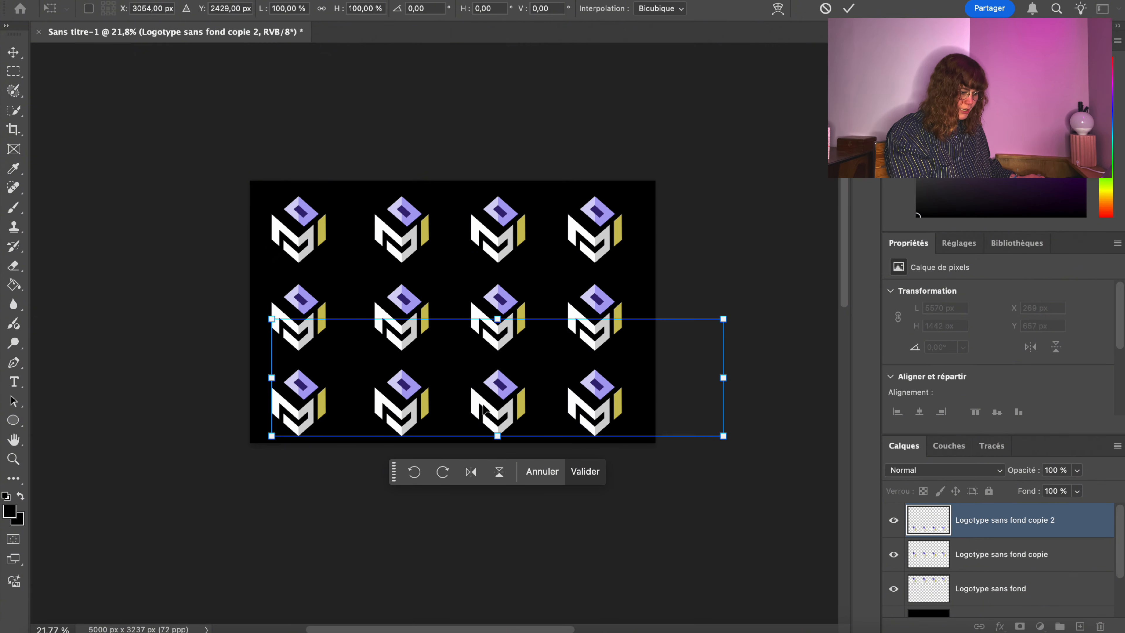
{"action": "key", "text": "Return"}
Raise the original top row of logos slightly.
{"action": "key", "text": "m"}
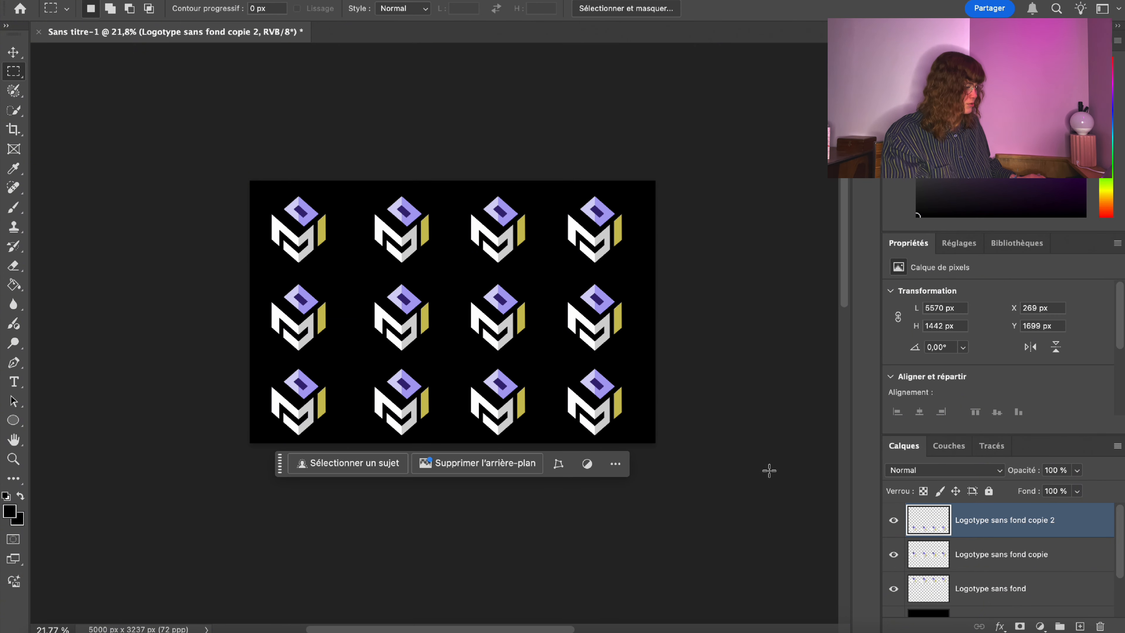
{"action": "left_click", "coordinate": [997, 560]}
{"action": "left_click", "coordinate": [999, 588]}
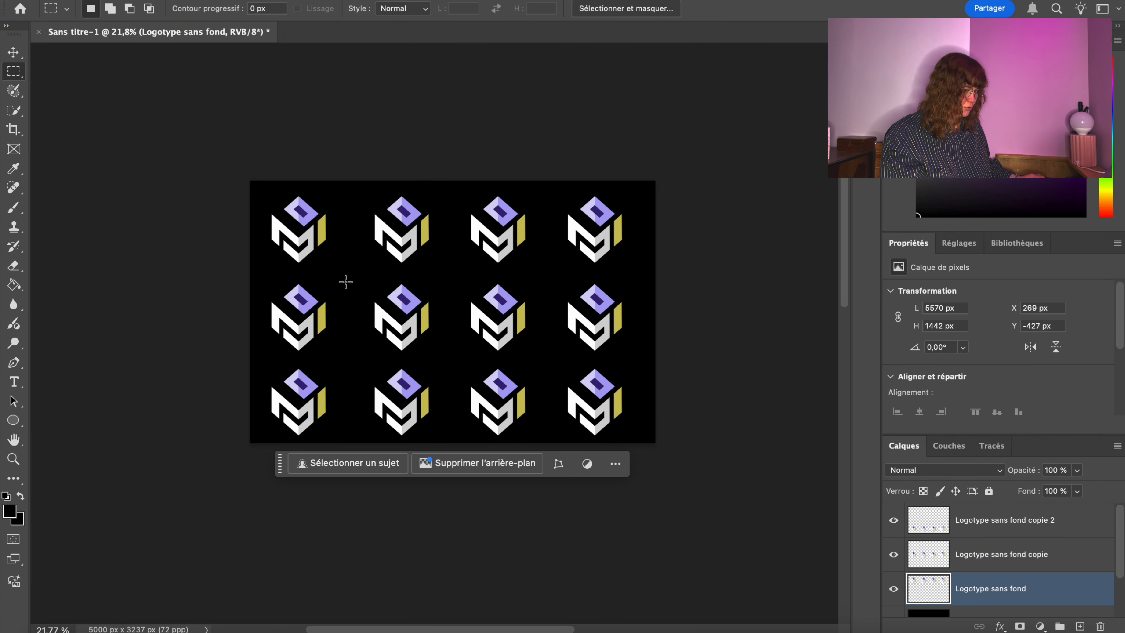
{"action": "right_click", "coordinate": [432, 217]}
{"action": "left_click", "coordinate": [526, 383]}
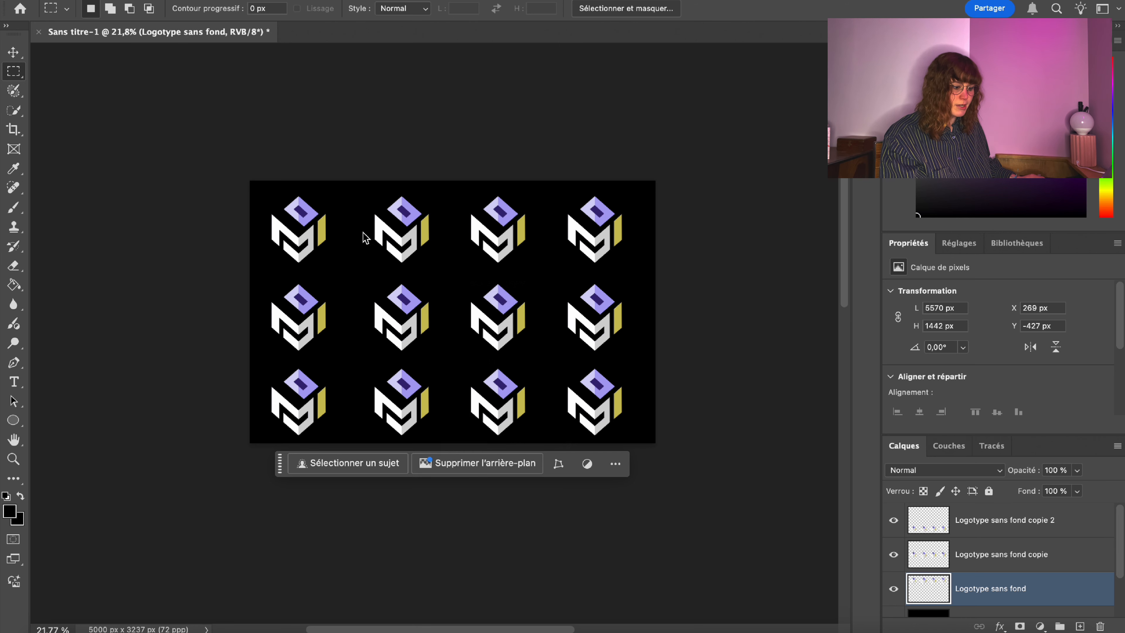
{"action": "left_click_drag", "start_coordinate": [399, 229], "coordinate": [397, 222]}
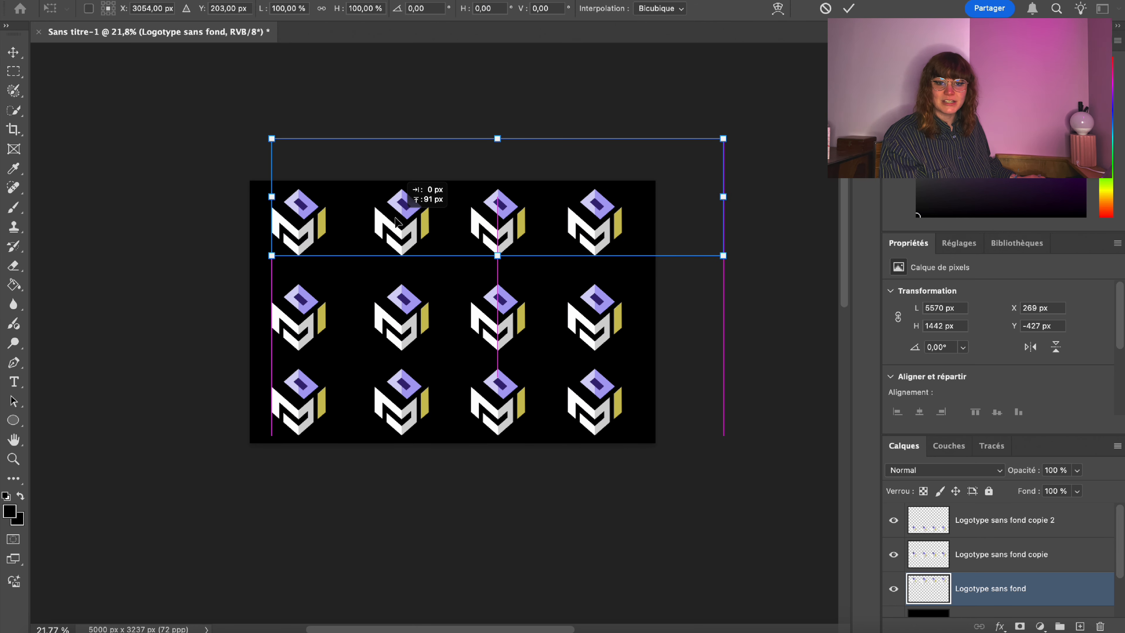
{"action": "key", "text": "Return"}
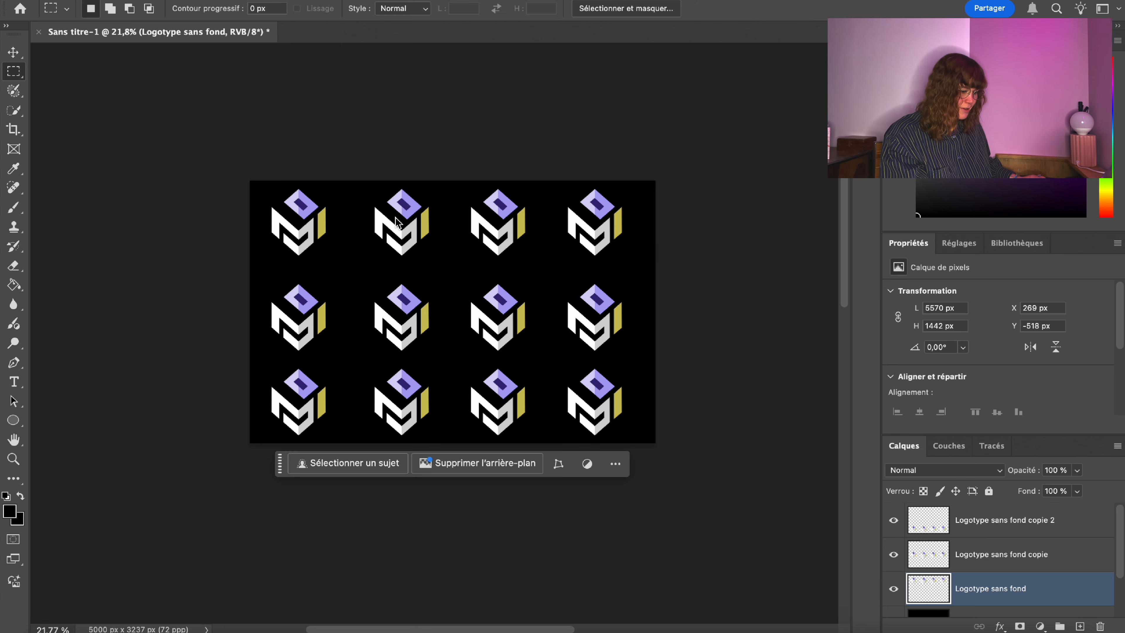
{"action": "right_click", "coordinate": [395, 223]}
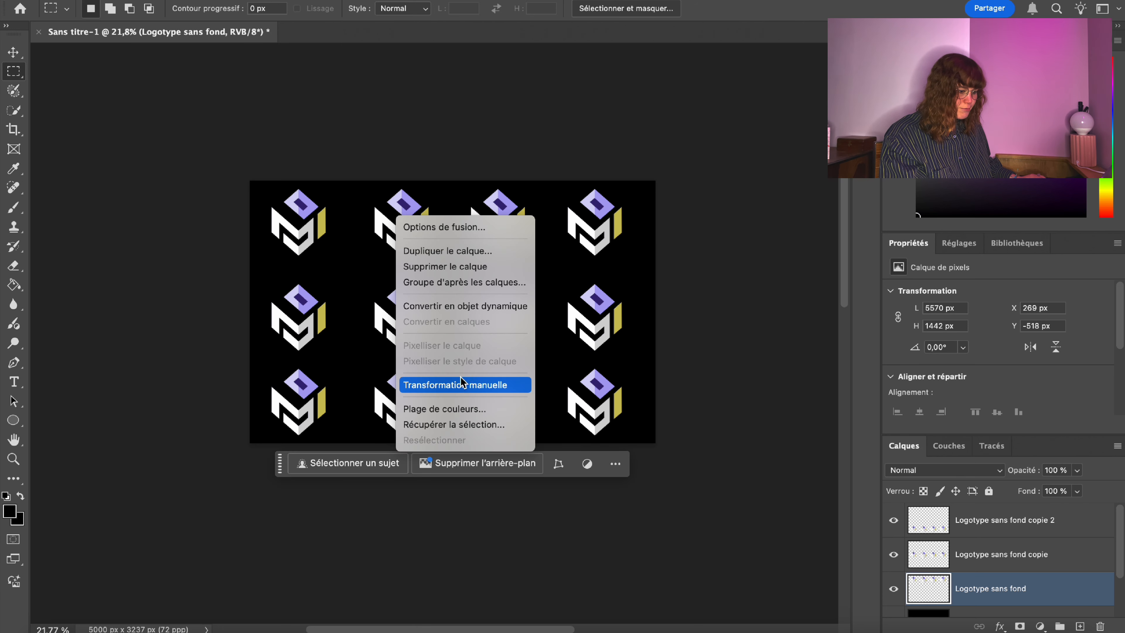
{"action": "left_click", "coordinate": [455, 384]}
{"action": "left_click_drag", "start_coordinate": [412, 212], "coordinate": [412, 212]}
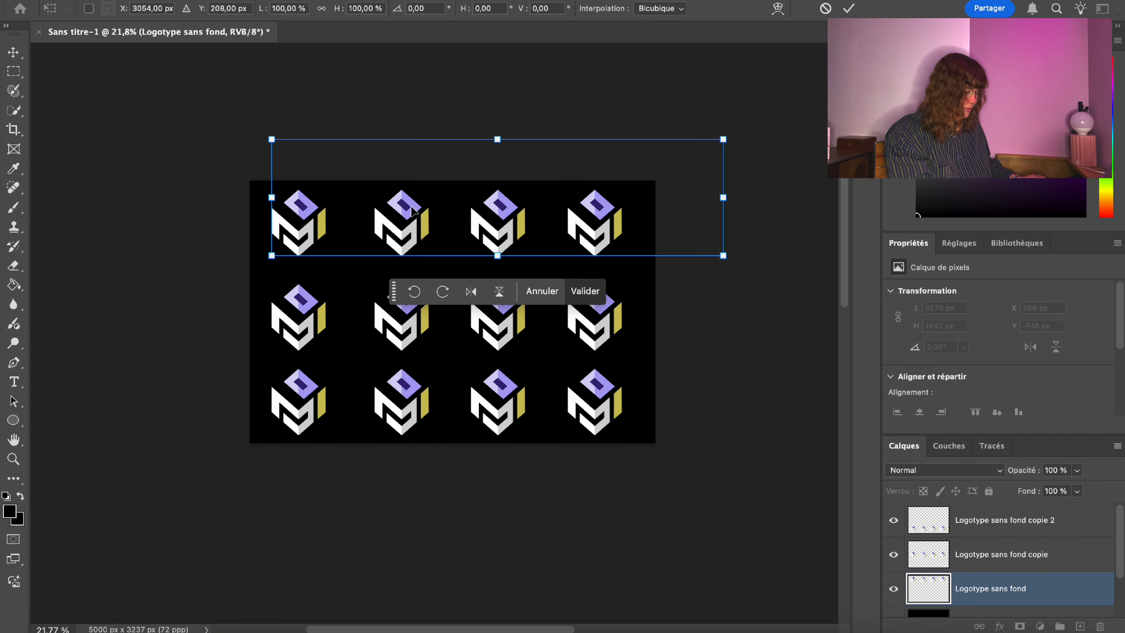
{"action": "key", "text": "Return"}
Adjust the middle row's height so the three rows are evenly spaced.
{"action": "left_click", "coordinate": [938, 548]}
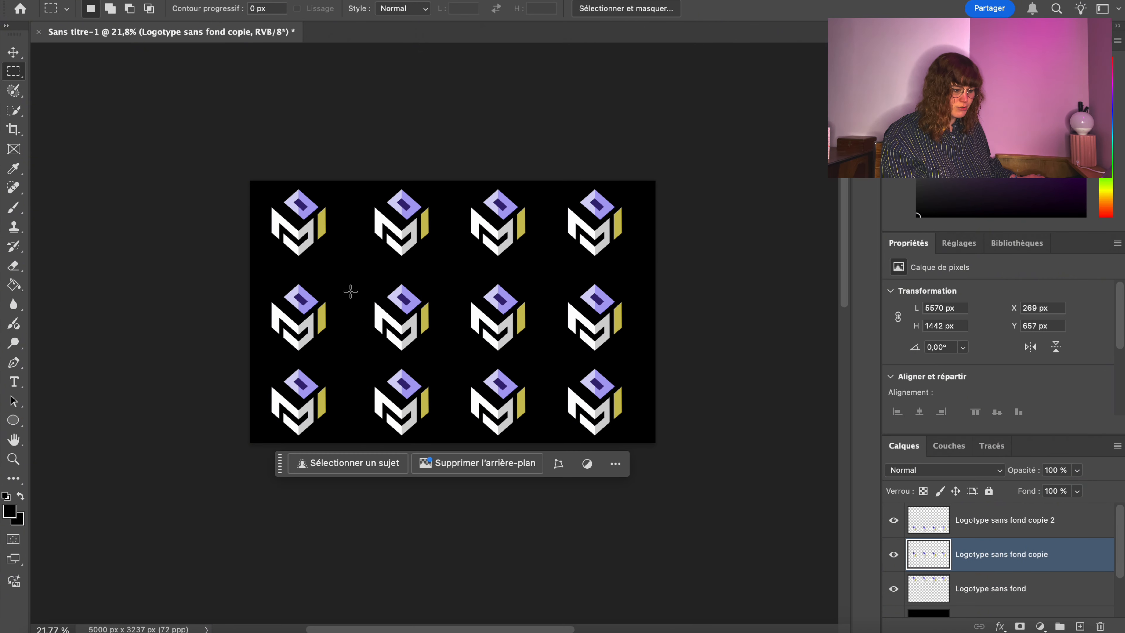
{"action": "right_click", "coordinate": [379, 293]}
{"action": "left_click", "coordinate": [463, 464]}
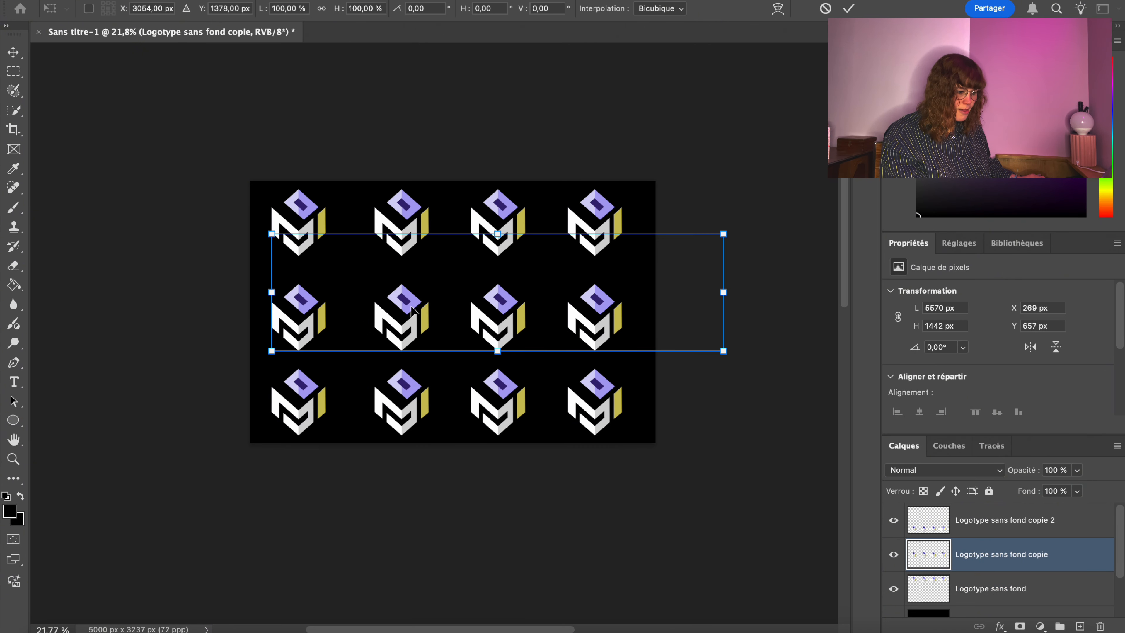
{"action": "left_click_drag", "start_coordinate": [412, 309], "coordinate": [412, 302]}
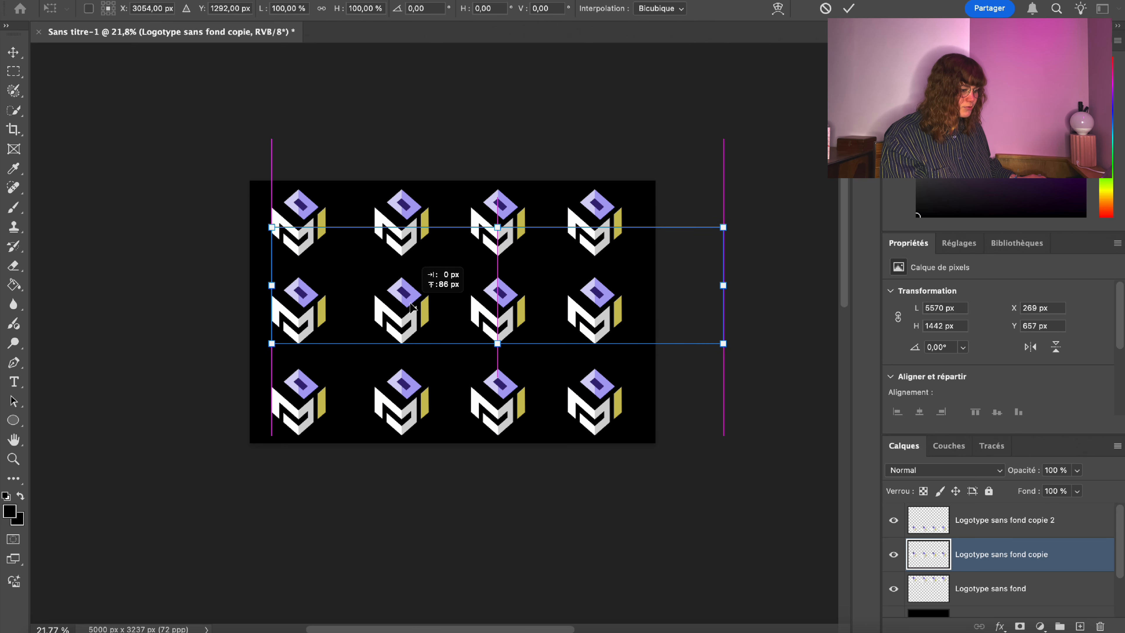
{"action": "left_click_drag", "start_coordinate": [412, 306], "coordinate": [412, 304]}
{"action": "key", "text": "Return"}
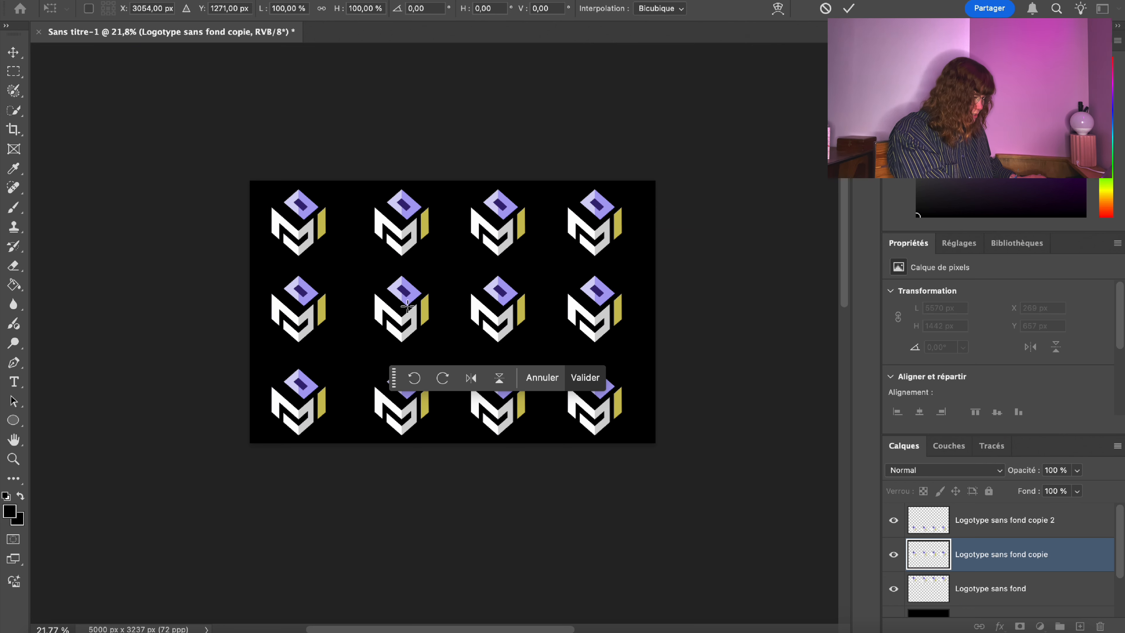
{"action": "key", "text": "m"}
{"action": "right_click", "coordinate": [298, 305]}
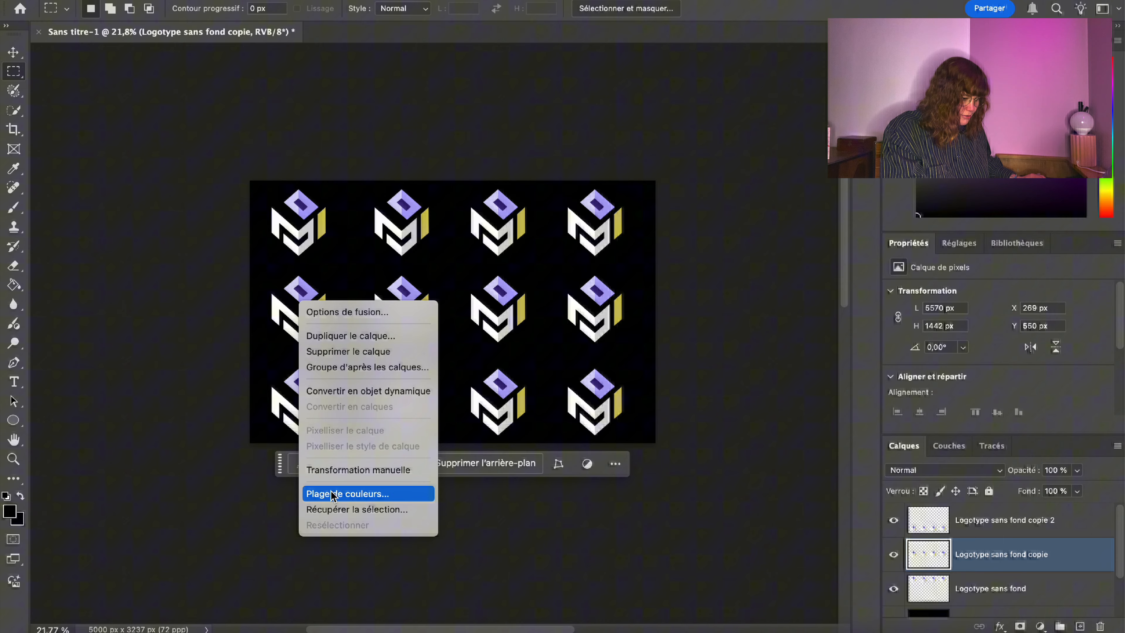
{"action": "left_click", "coordinate": [345, 470]}
{"action": "left_click_drag", "start_coordinate": [308, 294], "coordinate": [309, 299]}
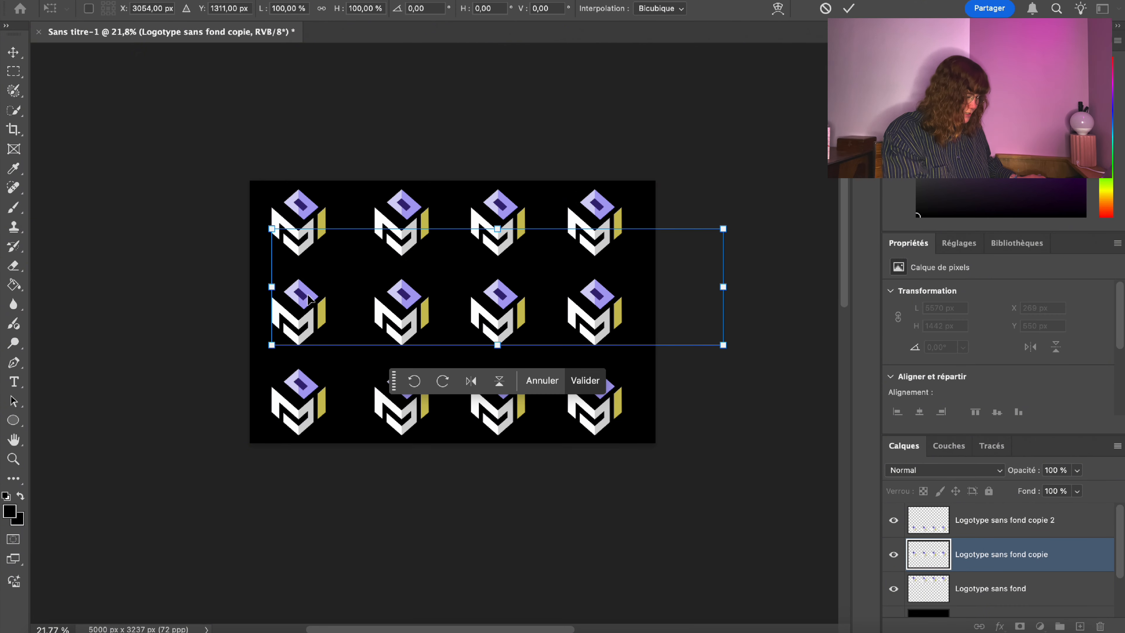
{"action": "key", "text": "Return"}
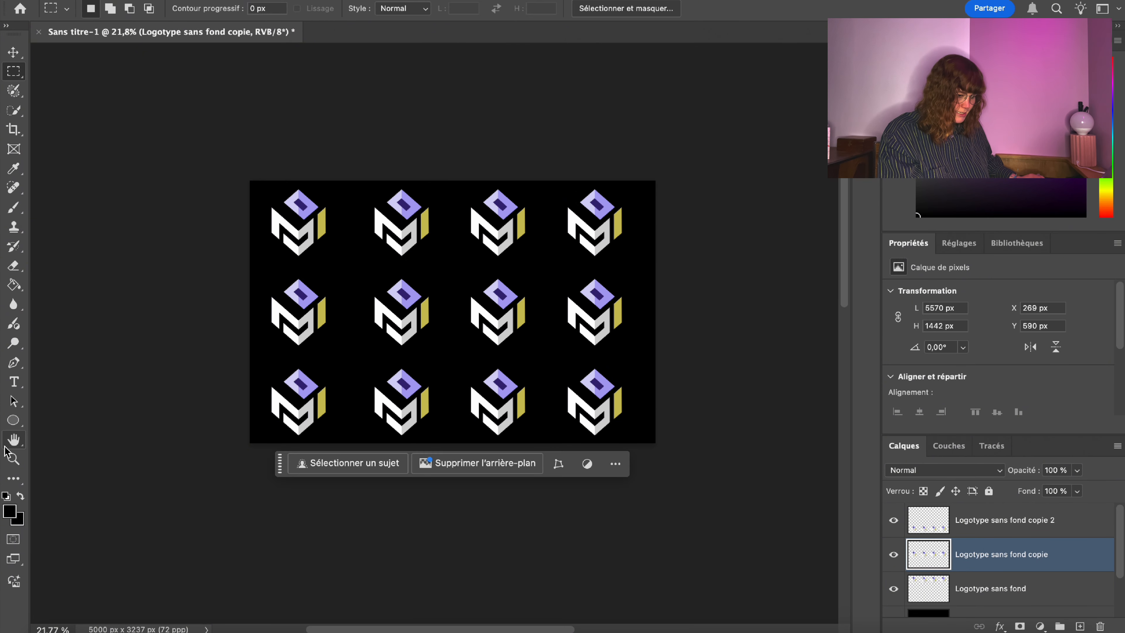
{"action": "left_click", "coordinate": [15, 458]}
{"action": "left_click_drag", "start_coordinate": [320, 250], "coordinate": [340, 244]}
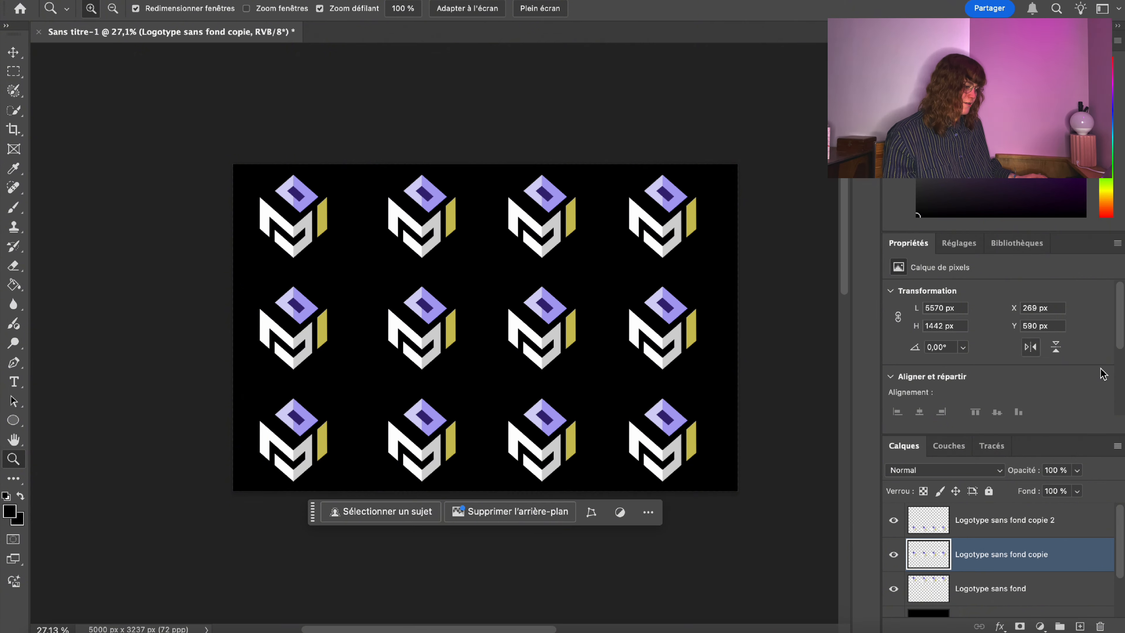
Merge the three logo row layers into the Logotype sans fond layer.
{"action": "left_click", "coordinate": [1006, 523]}
{"action": "right_click", "coordinate": [1007, 524]}
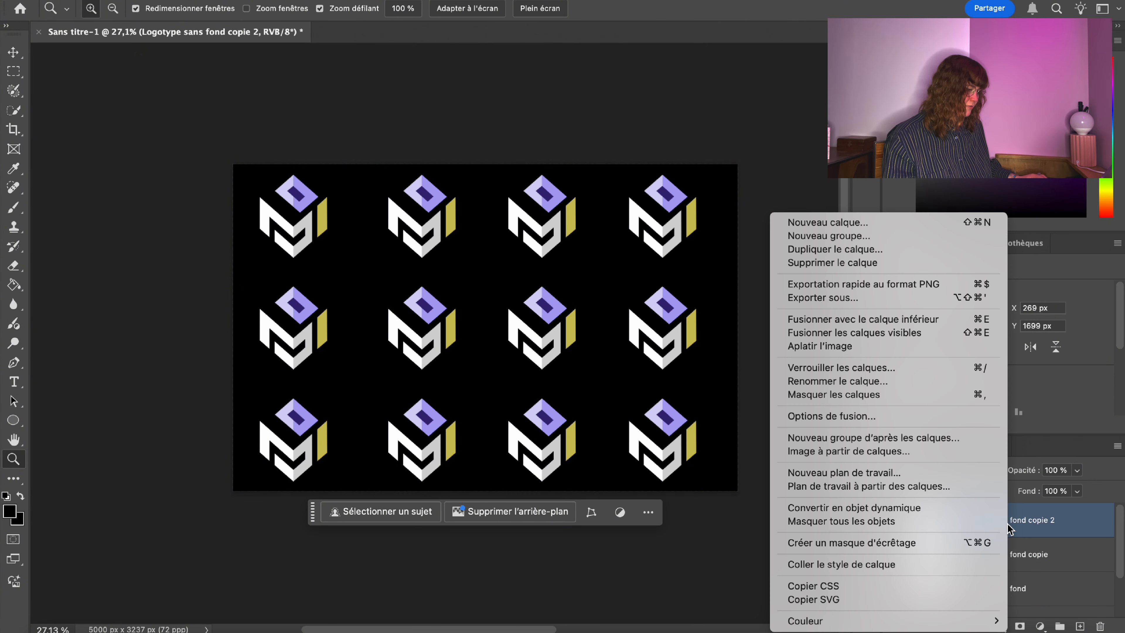
{"action": "left_click", "coordinate": [1056, 523]}
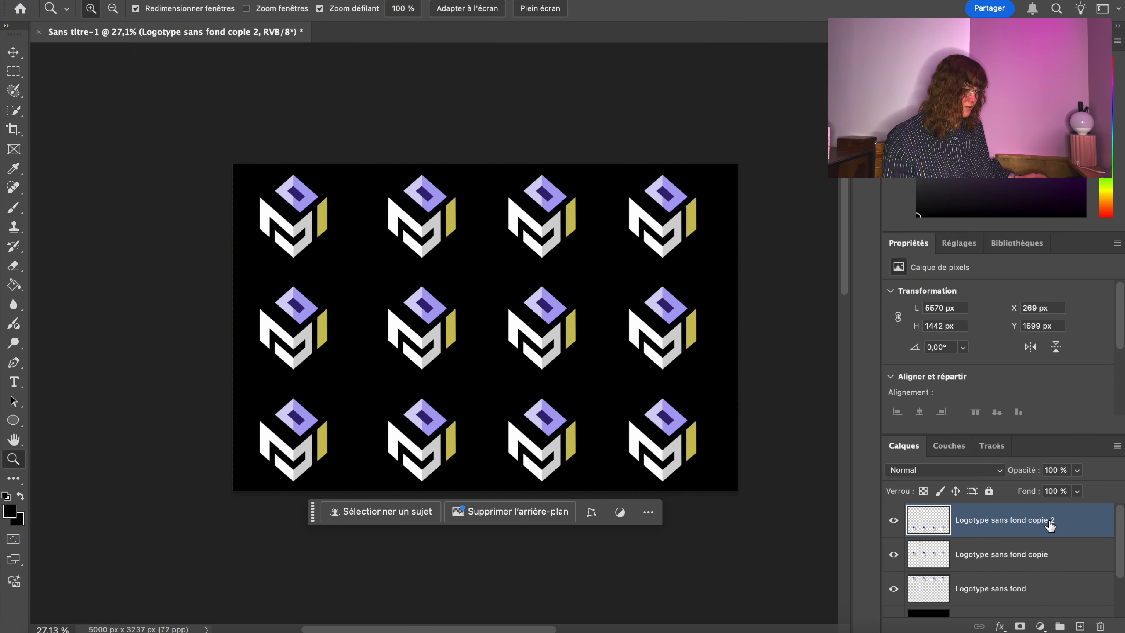
{"action": "right_click", "coordinate": [1052, 524]}
{"action": "left_click", "coordinate": [886, 320]}
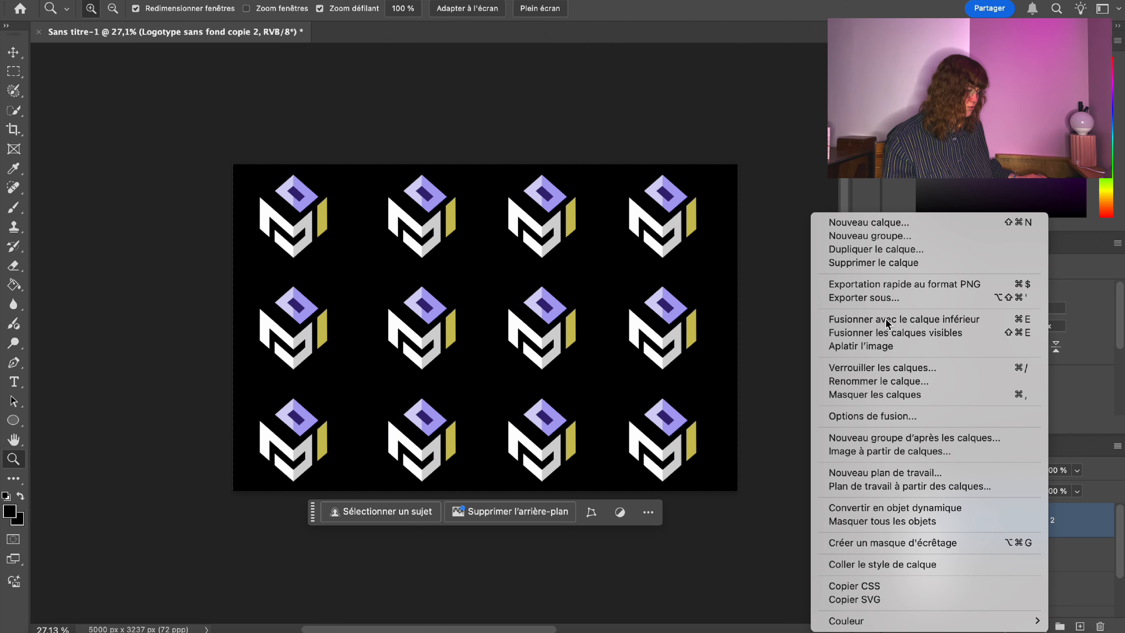
{"action": "right_click", "coordinate": [1054, 523]}
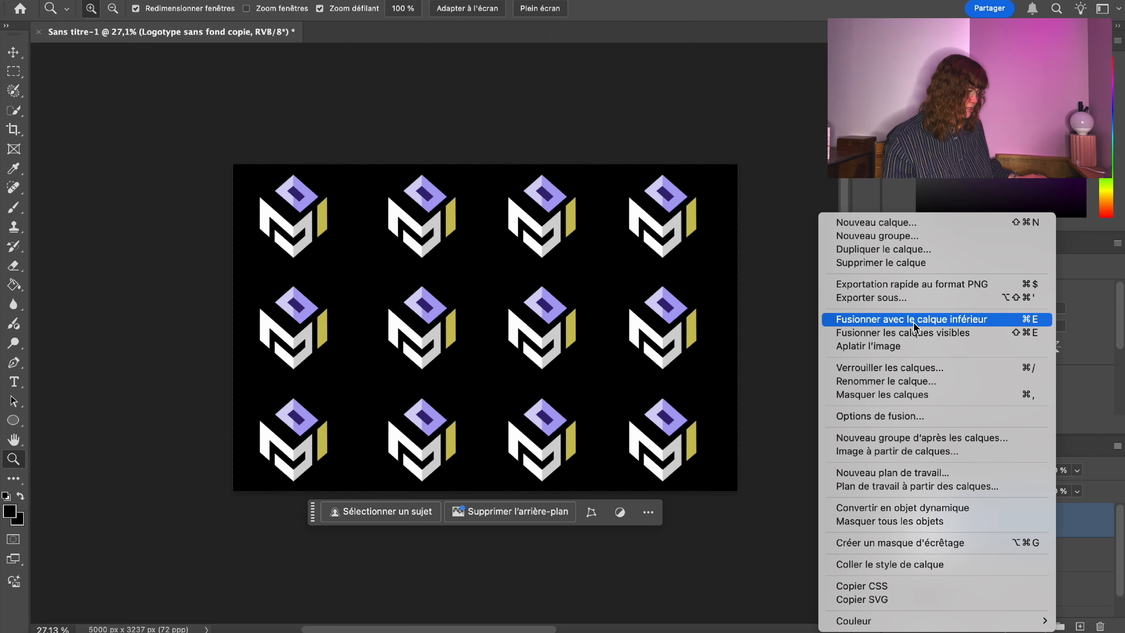
{"action": "left_click", "coordinate": [915, 325]}
Duplicate the merged logo pattern layer as a copie layer.
{"action": "right_click", "coordinate": [1040, 521]}
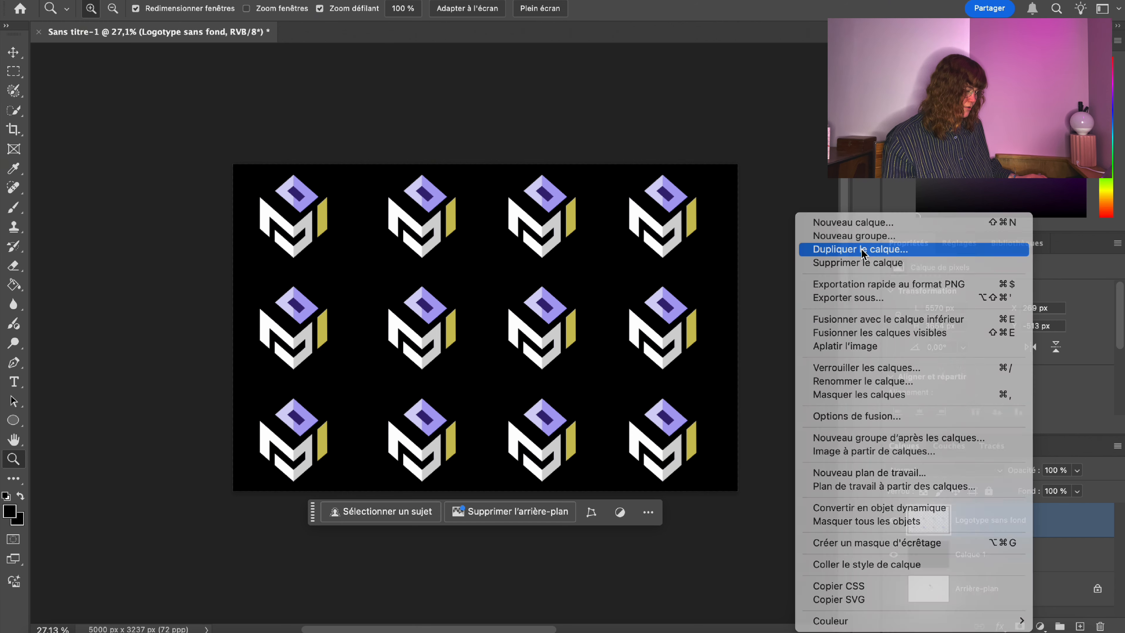
{"action": "left_click", "coordinate": [833, 249]}
{"action": "key", "text": "Return"}
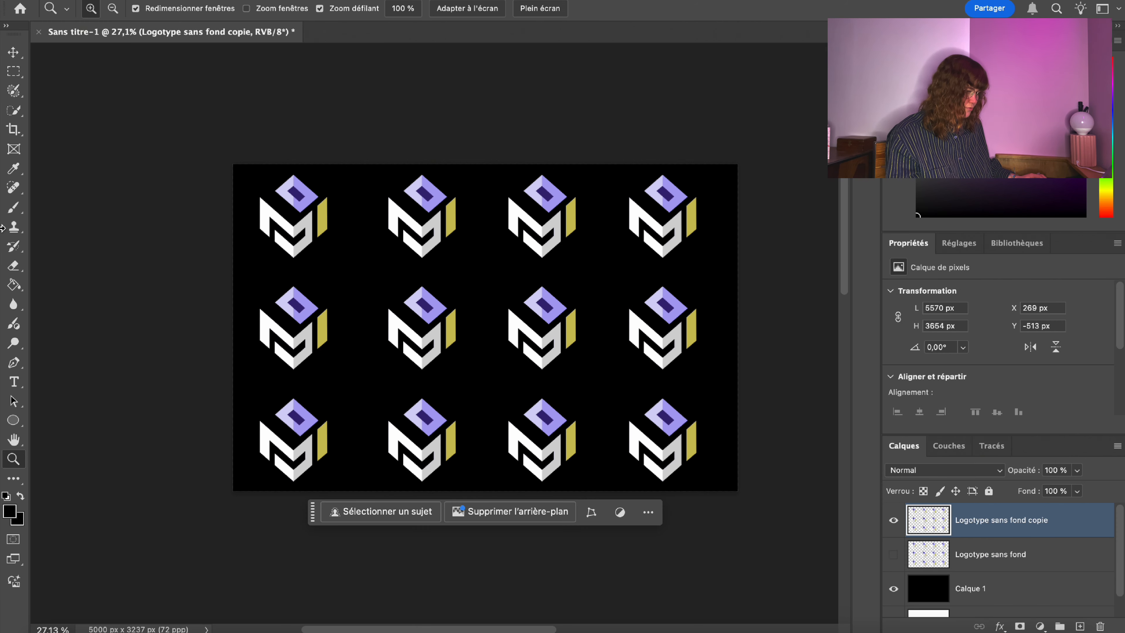
Scale the copie pattern to 73.61% (4100 × 2689 px) and nudge it into the upper-left area.
{"action": "left_click", "coordinate": [11, 89]}
{"action": "right_click", "coordinate": [657, 296]}
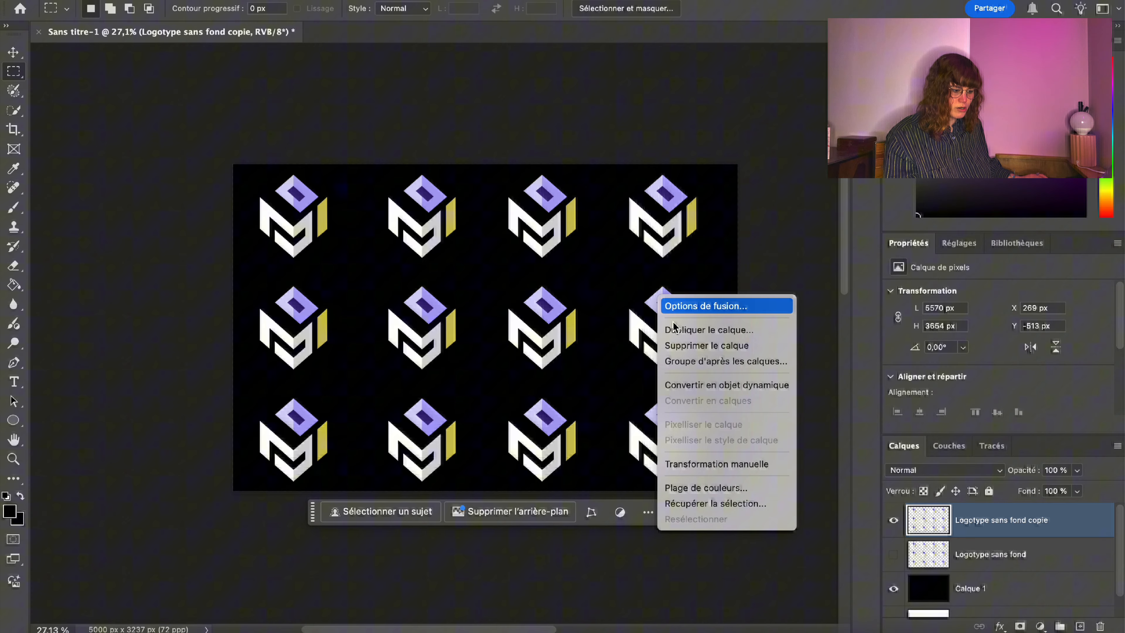
{"action": "left_click", "coordinate": [764, 469]}
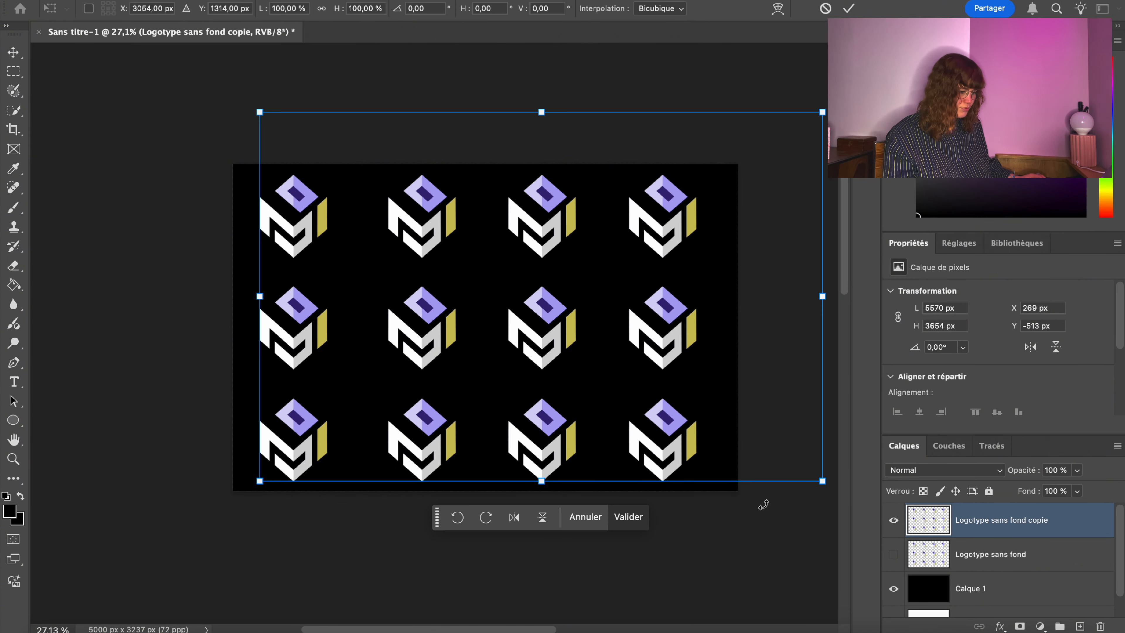
{"action": "left_click_drag", "start_coordinate": [822, 481], "coordinate": [681, 388]}
{"action": "mouse_move", "coordinate": [438, 197]}
{"action": "left_mouse_down"}
{"action": "mouse_move", "coordinate": [413, 201]}
{"action": "mouse_move", "coordinate": [423, 206]}
{"action": "left_mouse_up"}
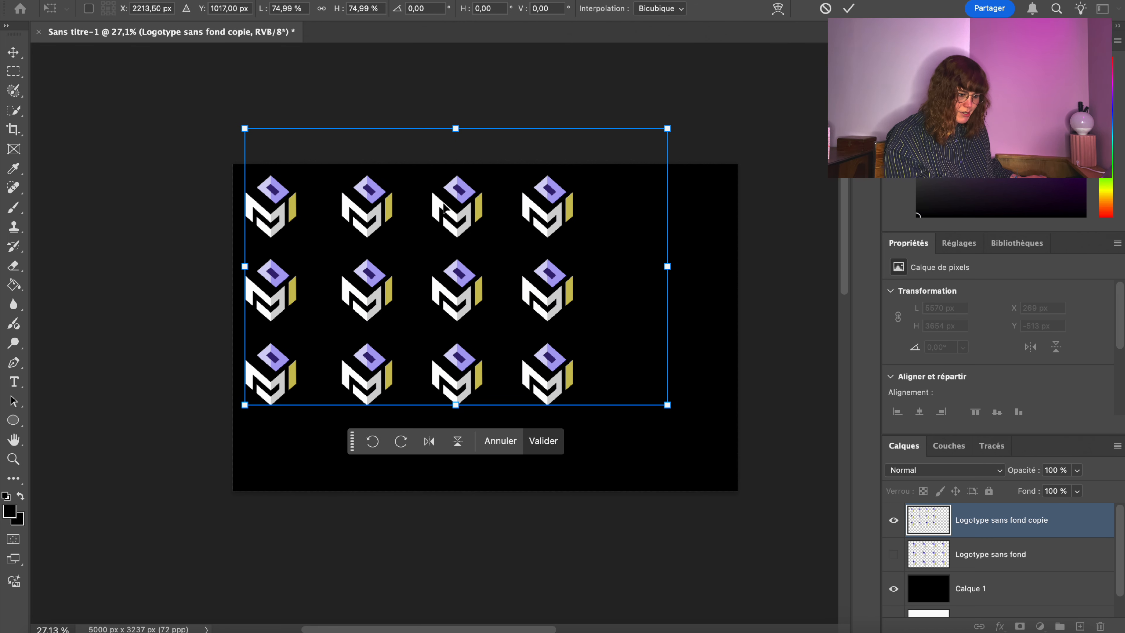
{"action": "left_click_drag", "start_coordinate": [667, 405], "coordinate": [659, 400]}
{"action": "left_click_drag", "start_coordinate": [404, 310], "coordinate": [406, 312]}
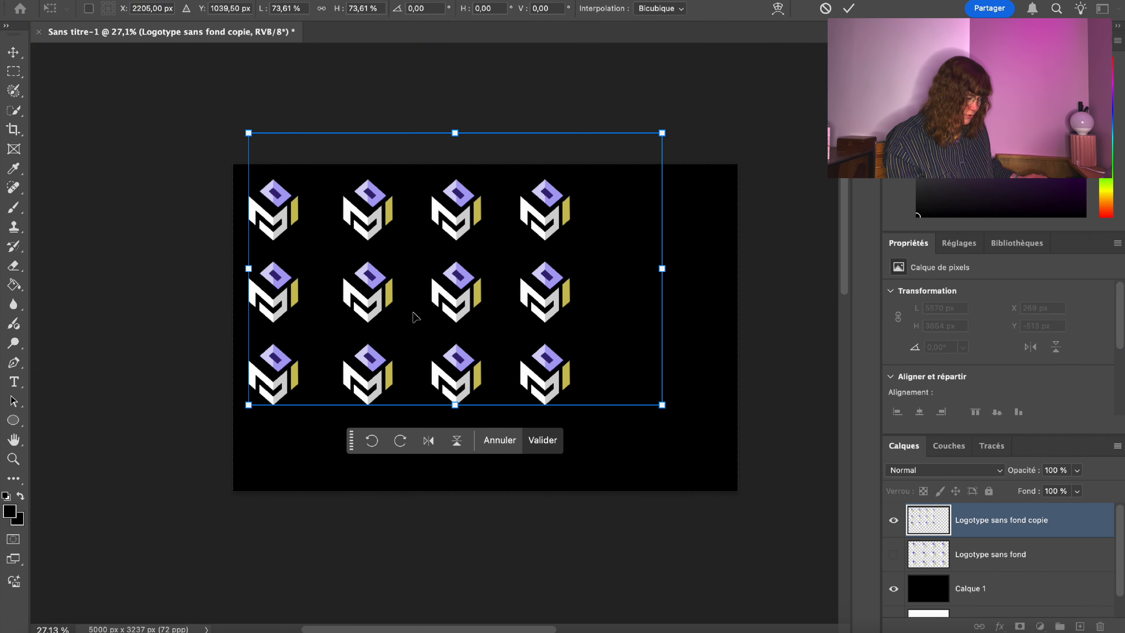
{"action": "key", "text": "Return"}
{"action": "right_click", "coordinate": [1037, 528]}
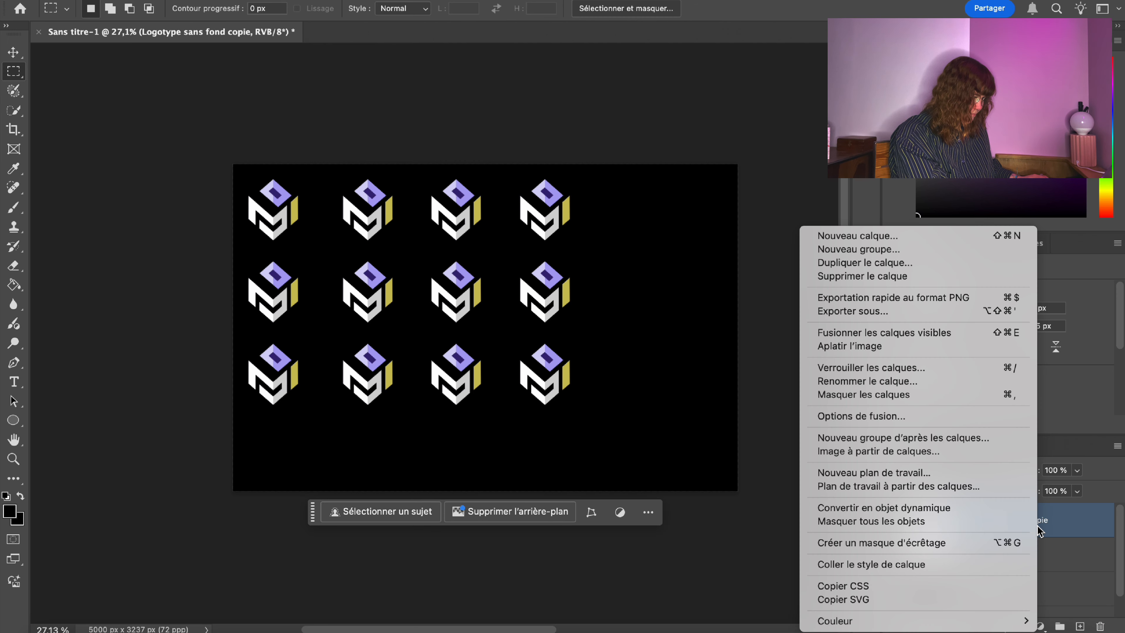
{"action": "left_click", "coordinate": [1064, 515]}
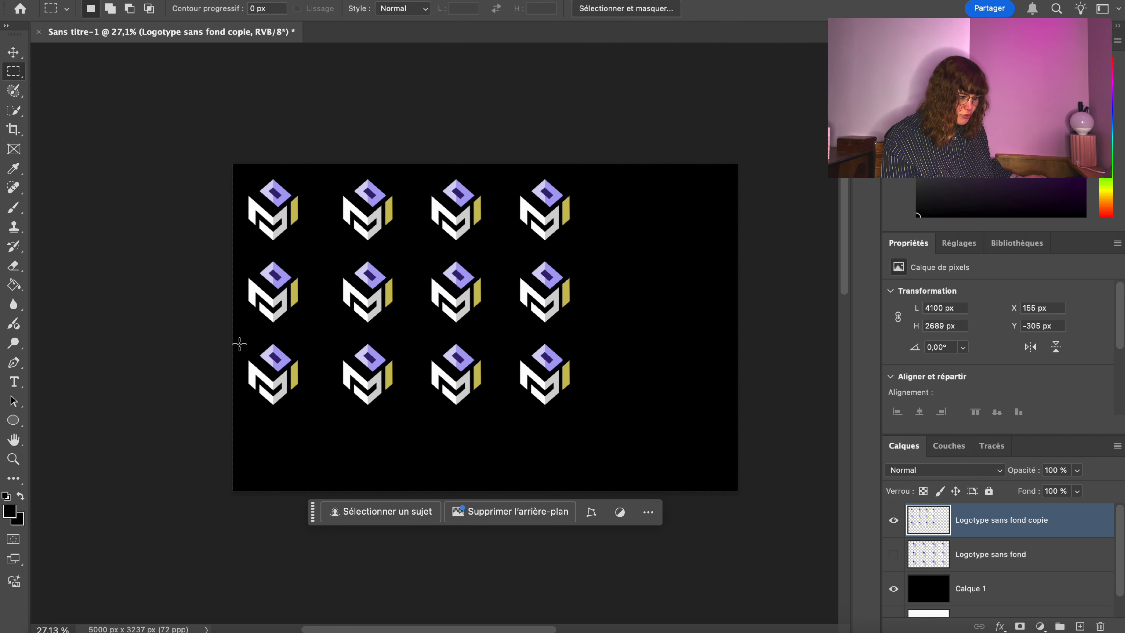
Copy the fourth logo column to a new layer and shift it right as a fifth column.
{"action": "left_click_drag", "start_coordinate": [514, 173], "coordinate": [597, 417]}
{"action": "key", "text": "ctrl+j"}
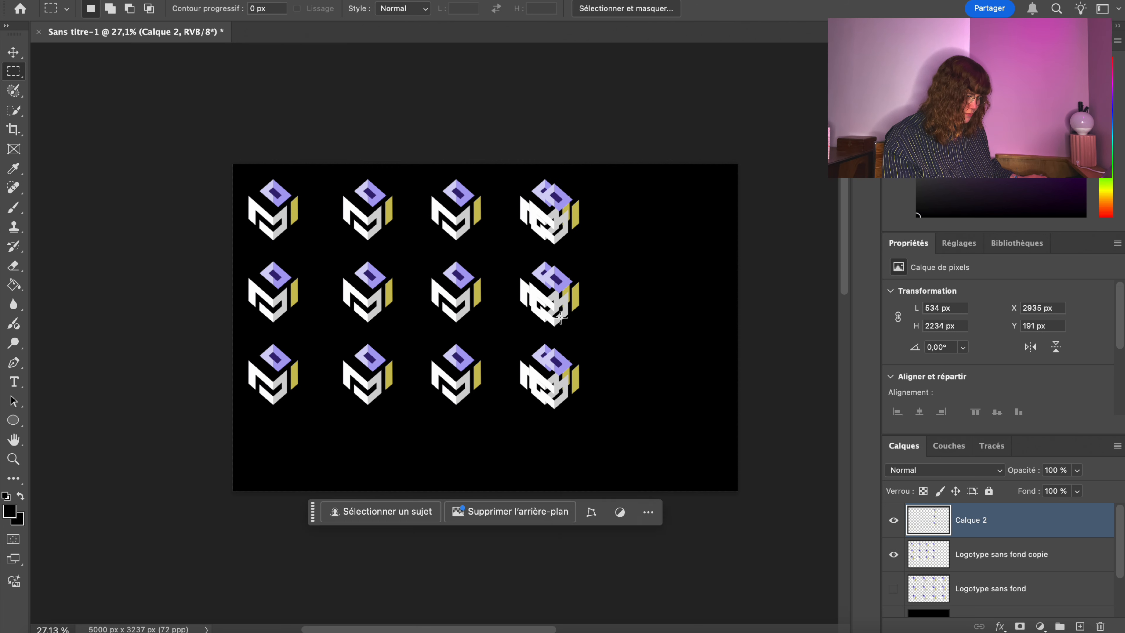
{"action": "right_click", "coordinate": [563, 313]}
{"action": "left_click", "coordinate": [640, 481]}
{"action": "left_click_drag", "start_coordinate": [553, 275], "coordinate": [633, 275]}
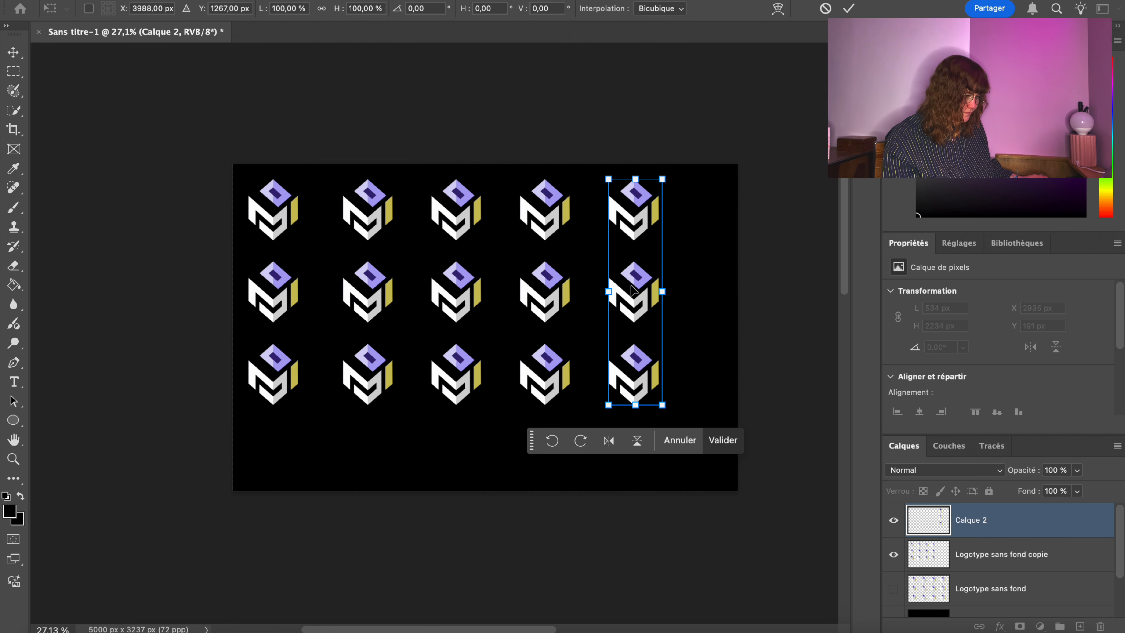
{"action": "key", "text": "Return"}
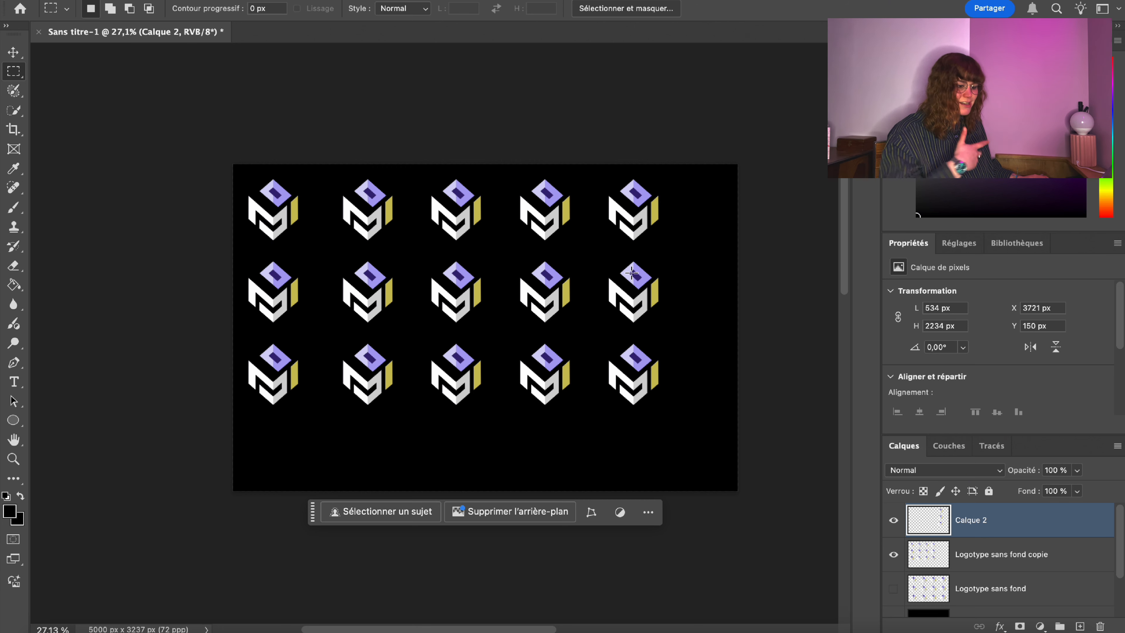
{"action": "right_click", "coordinate": [634, 276]}
{"action": "left_click", "coordinate": [753, 438]}
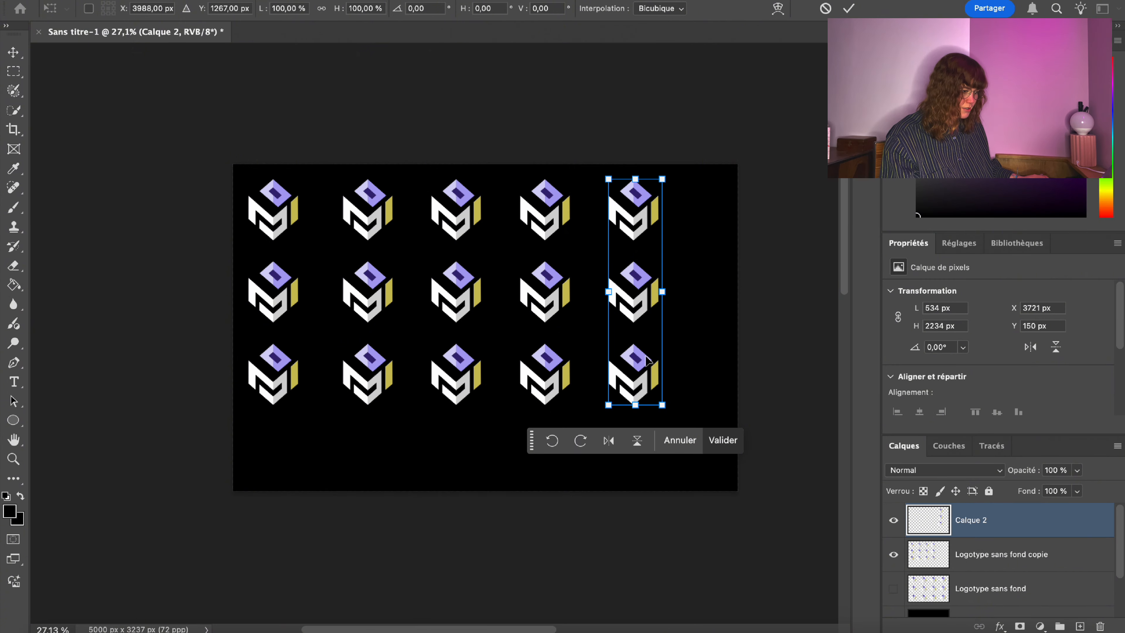
{"action": "key", "text": "Return"}
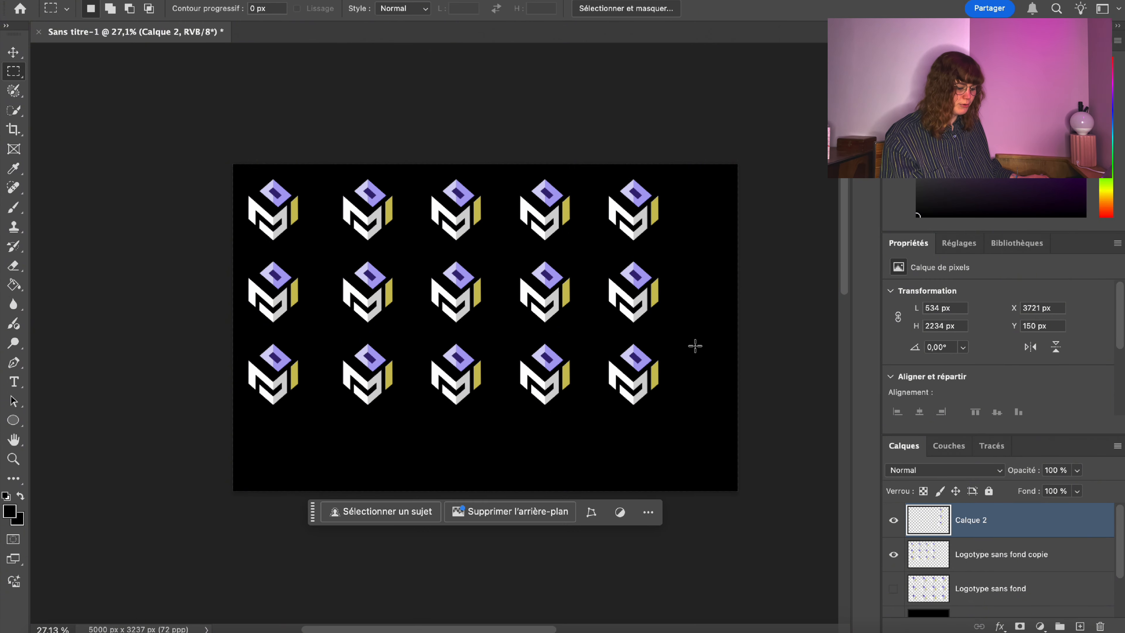
Paste another logo column and move it to the right edge as a clipped sixth column.
{"action": "key", "text": "ctrl+v"}
{"action": "right_click", "coordinate": [460, 301]}
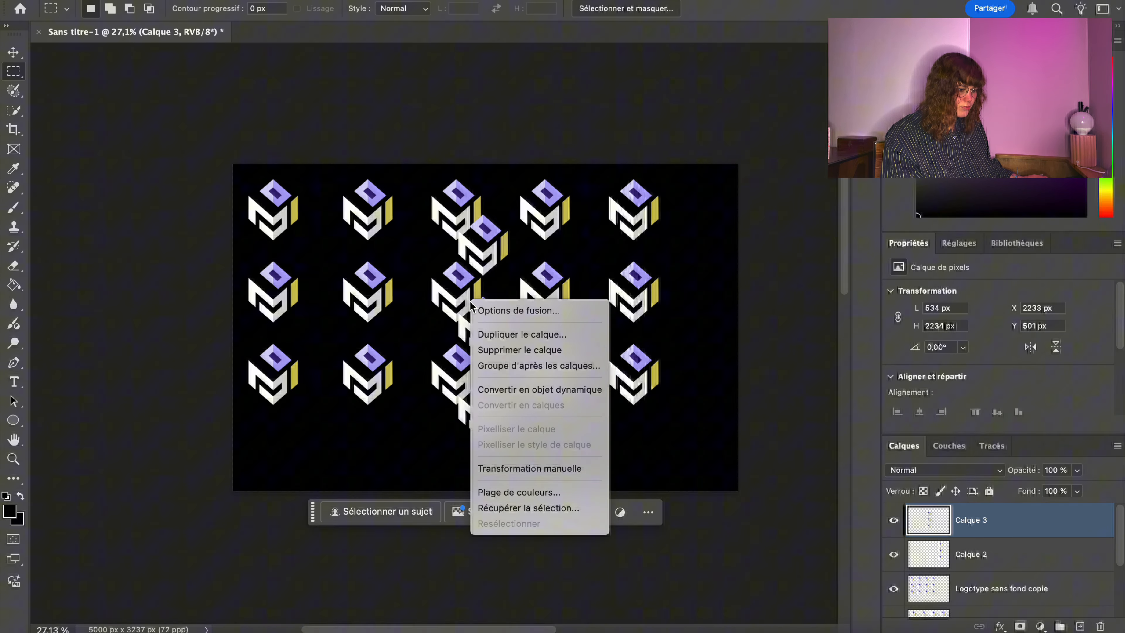
{"action": "left_click", "coordinate": [550, 470]}
{"action": "left_click_drag", "start_coordinate": [489, 330], "coordinate": [733, 296]}
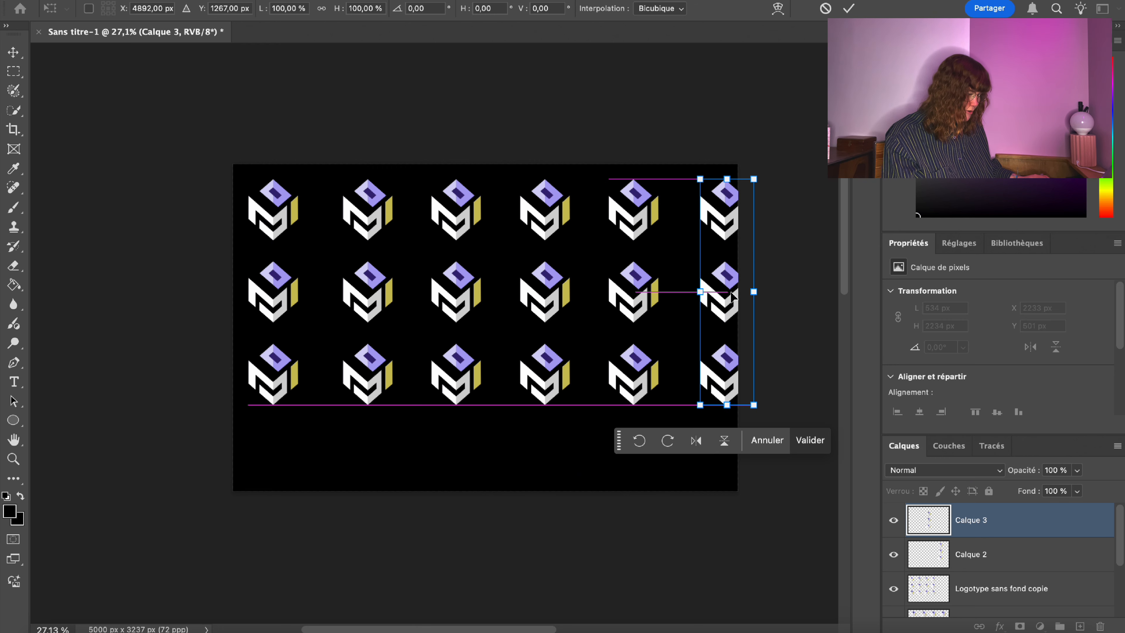
{"action": "key", "text": "Return"}
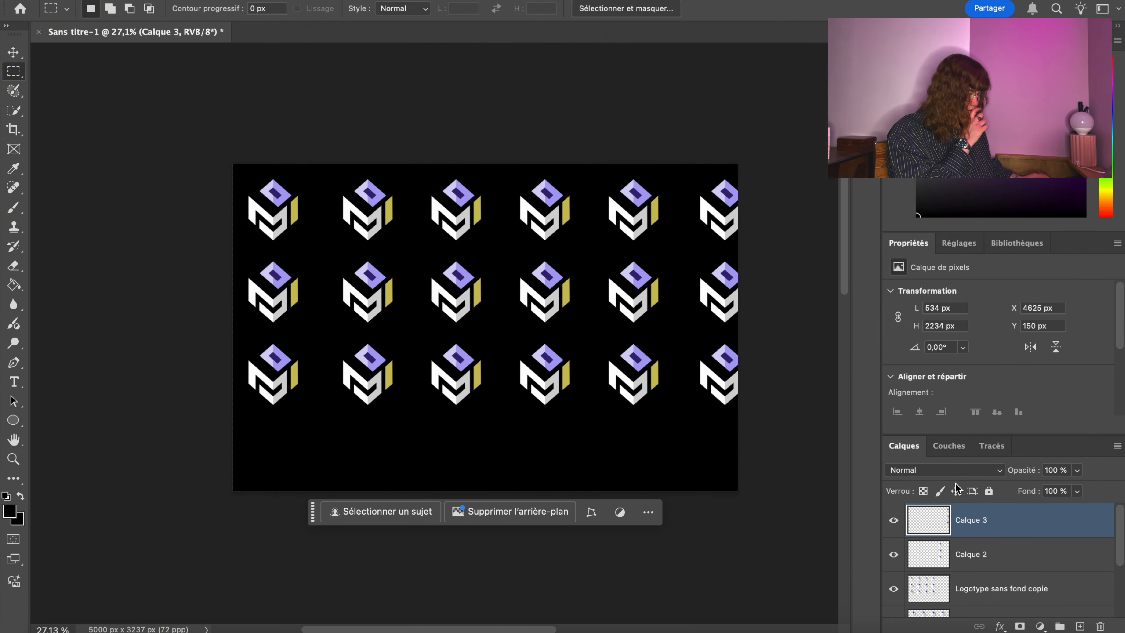
Merge the sixth logo column down, then merge all visible logo layers into one.
{"action": "right_click", "coordinate": [1013, 526]}
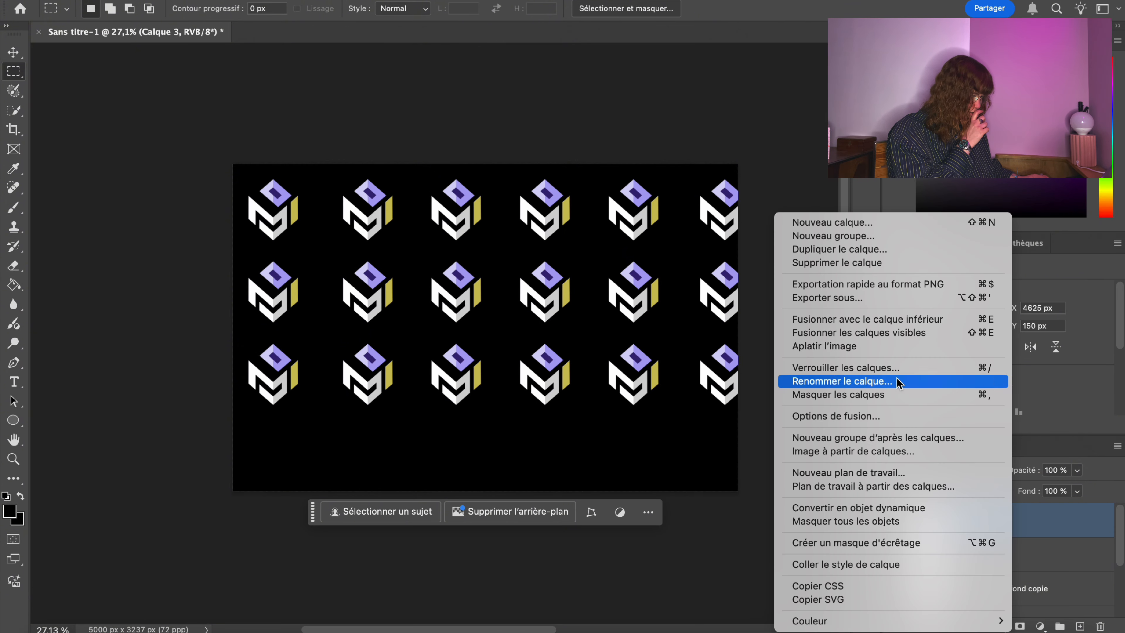
{"action": "left_click", "coordinate": [868, 319]}
{"action": "right_click", "coordinate": [998, 521]}
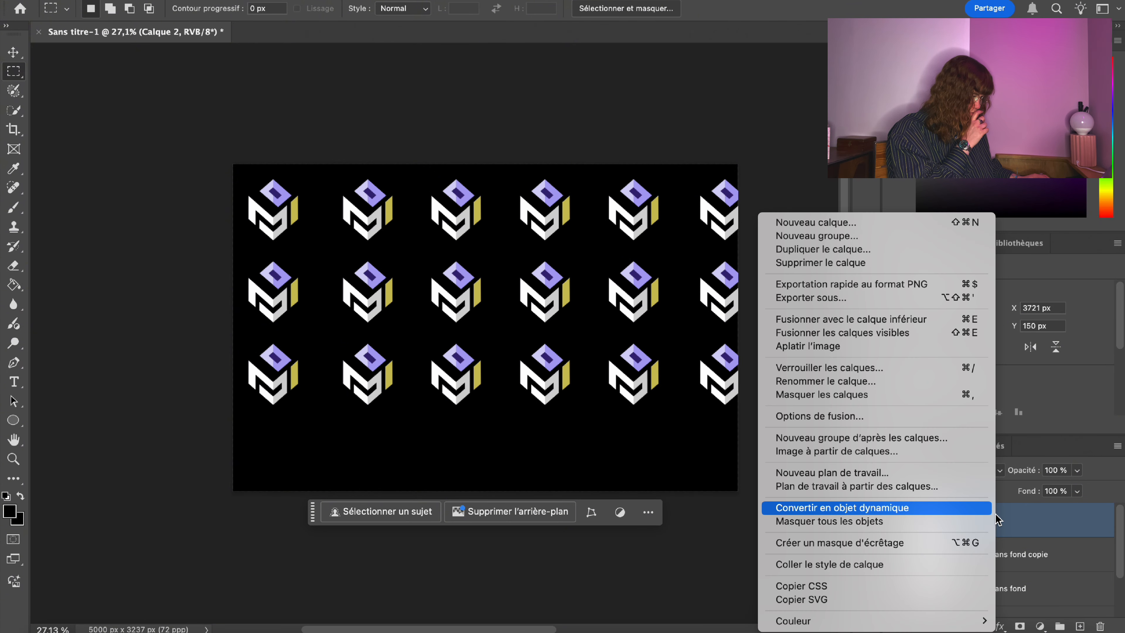
{"action": "left_click", "coordinate": [836, 332]}
{"action": "left_click", "coordinate": [893, 520]}
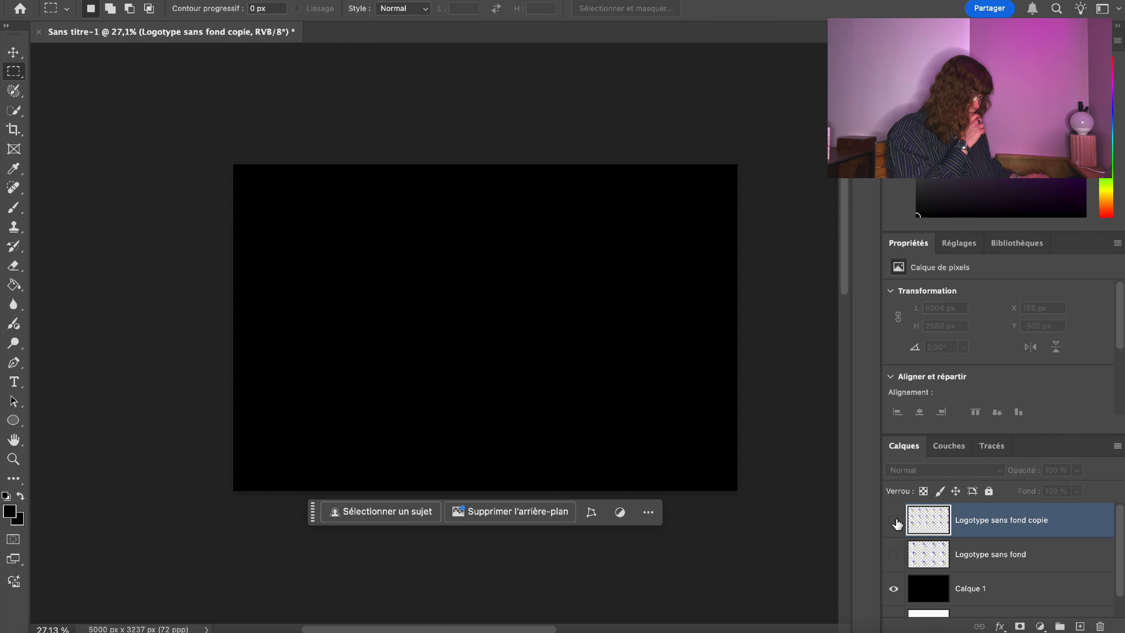
{"action": "left_click", "coordinate": [893, 520]}
Free-transform the merged logo grid, shifting it left and nudging it slightly right.
{"action": "right_click", "coordinate": [499, 276]}
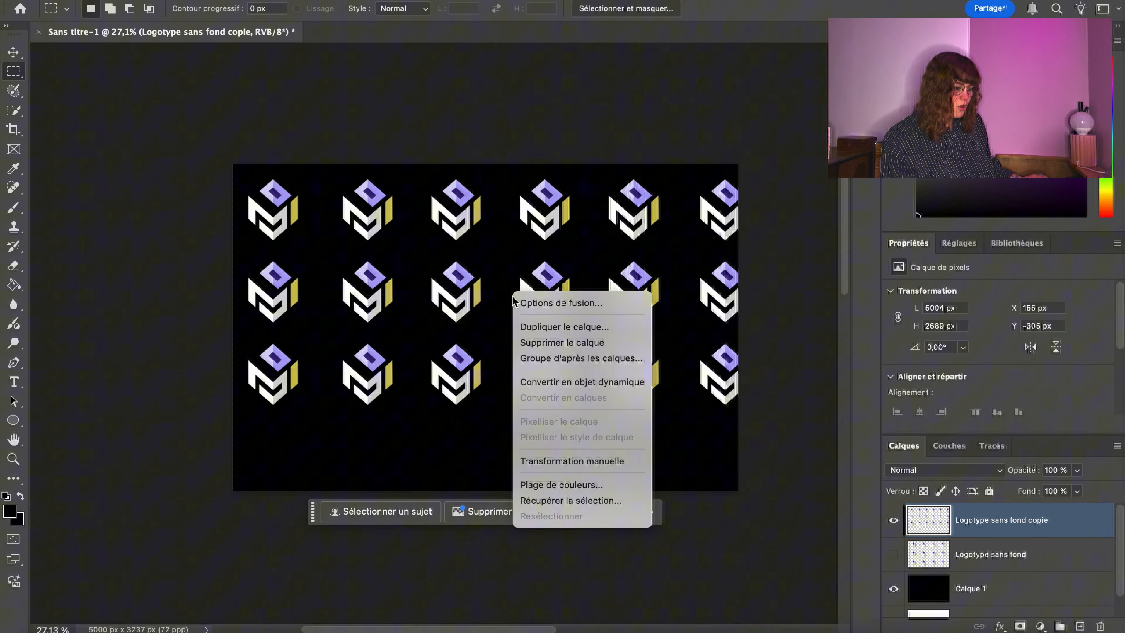
{"action": "left_click", "coordinate": [620, 463]}
{"action": "left_click_drag", "start_coordinate": [571, 259], "coordinate": [562, 259]}
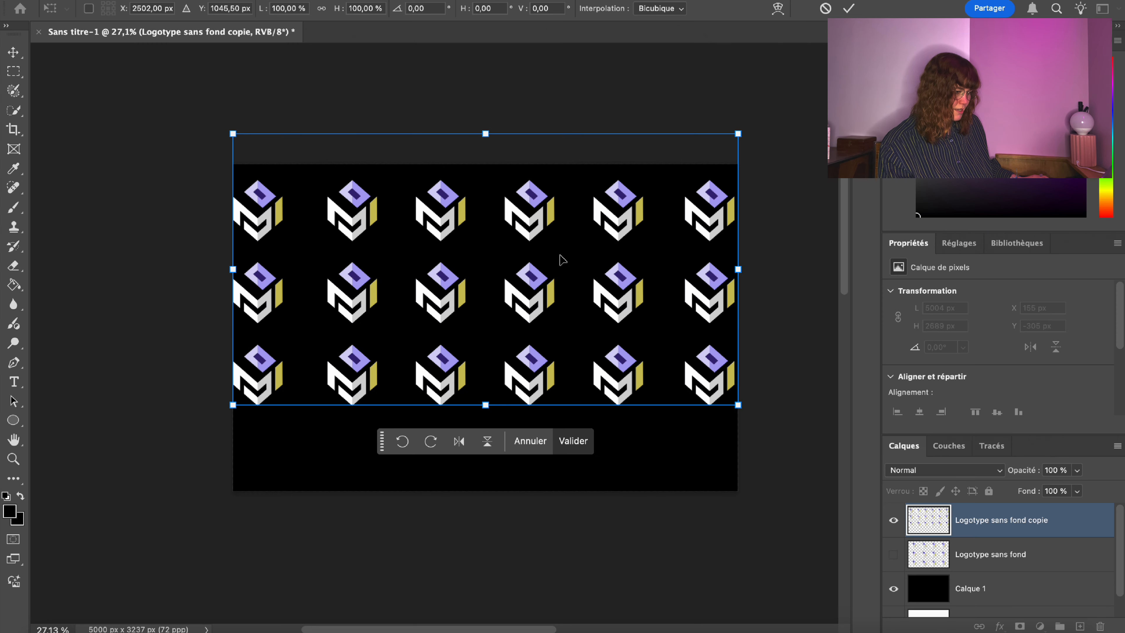
{"action": "key", "text": "Right"}
{"action": "key", "text": "Right"}
{"action": "key", "text": "Right"}
{"action": "key", "text": "Right"}
{"action": "key", "text": "Right"}
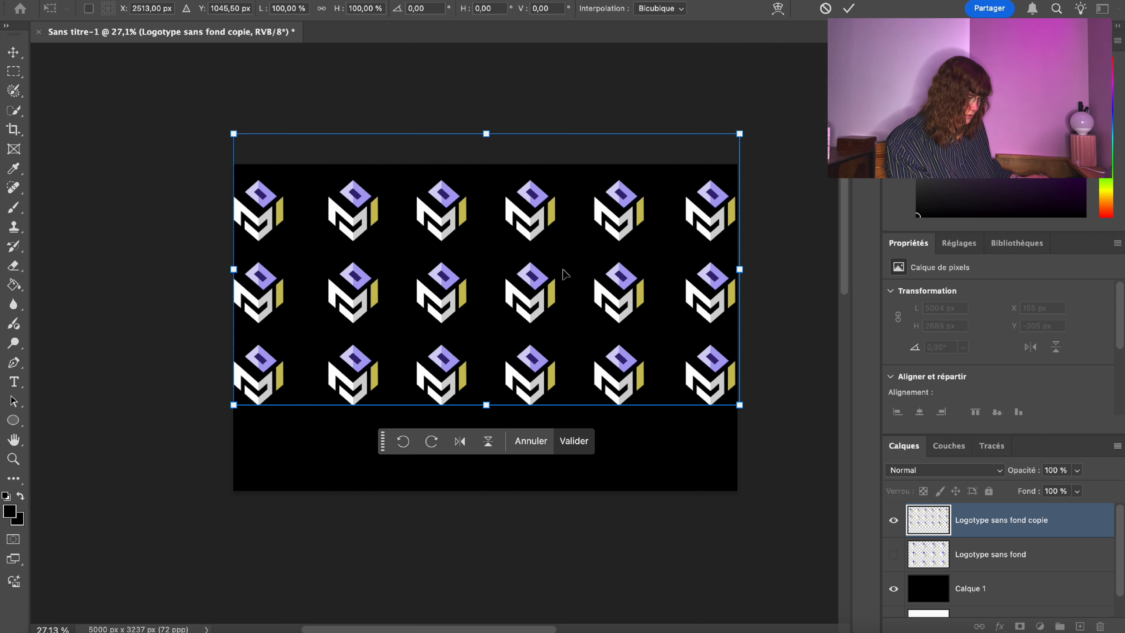
{"action": "key", "text": "Return"}
{"action": "key", "text": "m"}
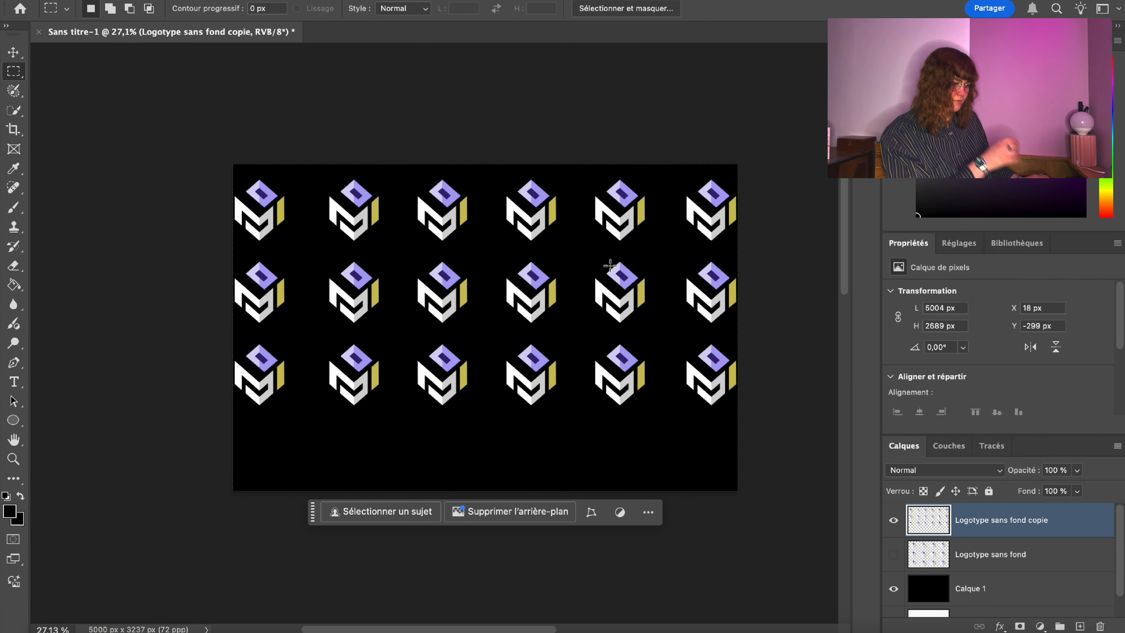
Move the six-column grid up to Y −386 px and nudge it right to 18 px.
{"action": "right_click", "coordinate": [571, 226]}
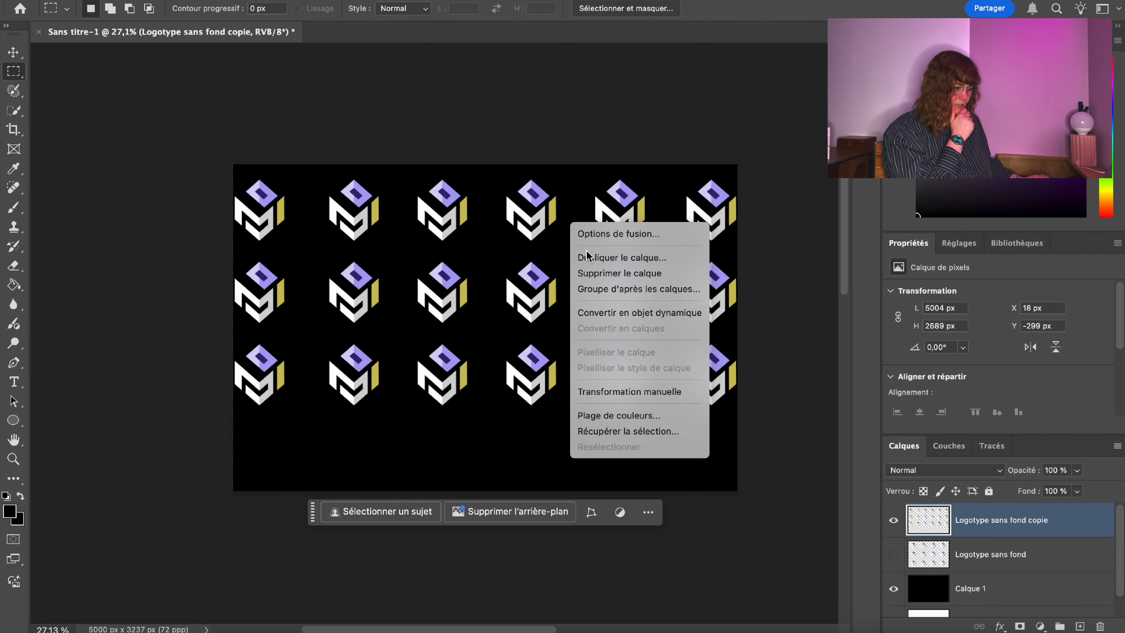
{"action": "left_click", "coordinate": [666, 392]}
{"action": "left_click_drag", "start_coordinate": [610, 308], "coordinate": [614, 297]}
{"action": "key", "text": "Return"}
{"action": "key", "text": "m"}
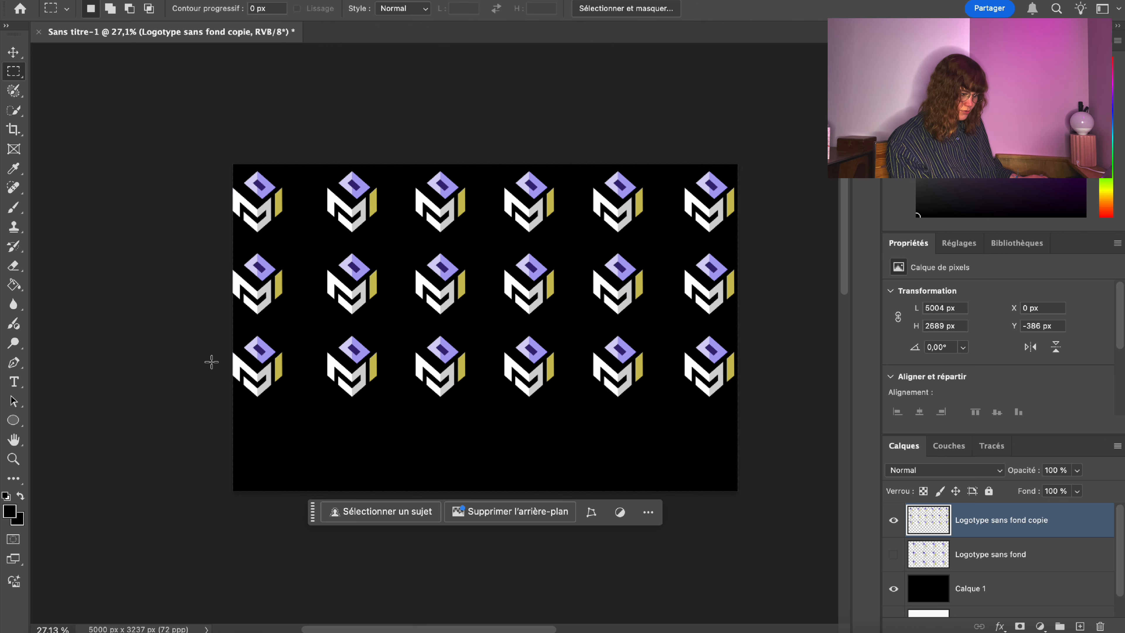
{"action": "right_click", "coordinate": [412, 261]}
{"action": "left_click", "coordinate": [464, 432]}
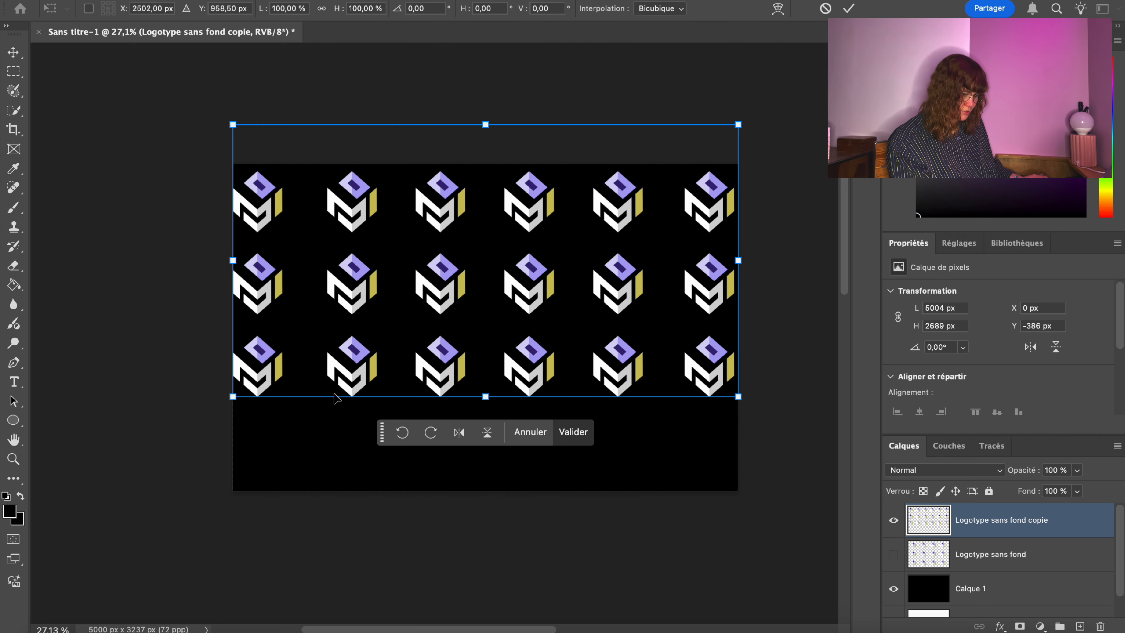
{"action": "key", "text": "Right"}
{"action": "key", "text": "Right"}
{"action": "key", "text": "Right"}
{"action": "key", "text": "Right"}
{"action": "key", "text": "Right"}
{"action": "key", "text": "Right"}
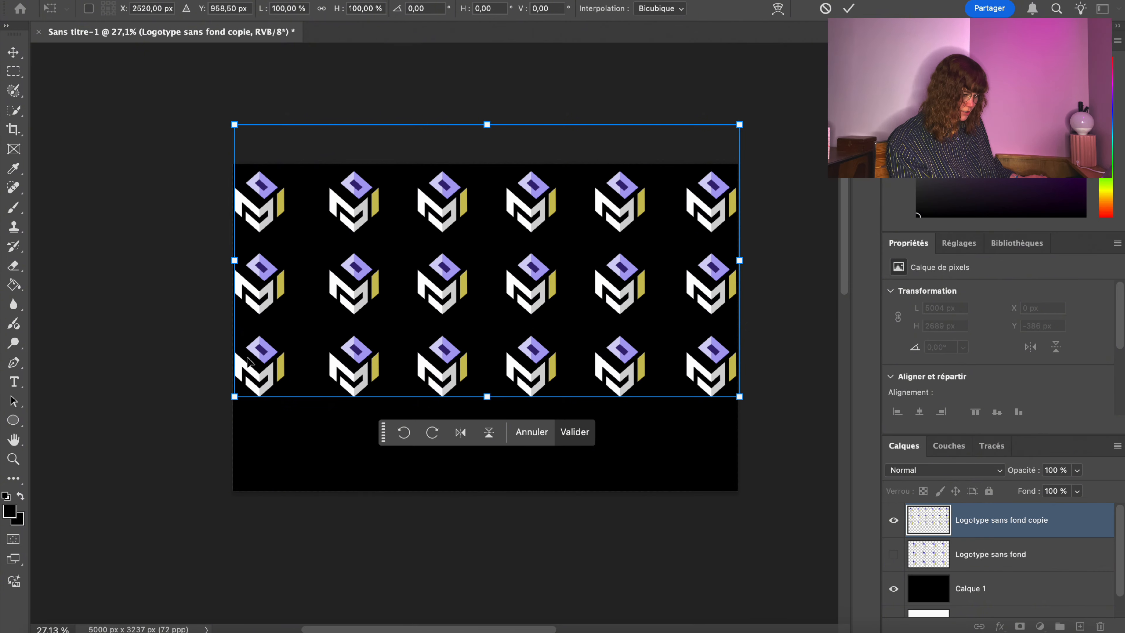
{"action": "key", "text": "Return"}
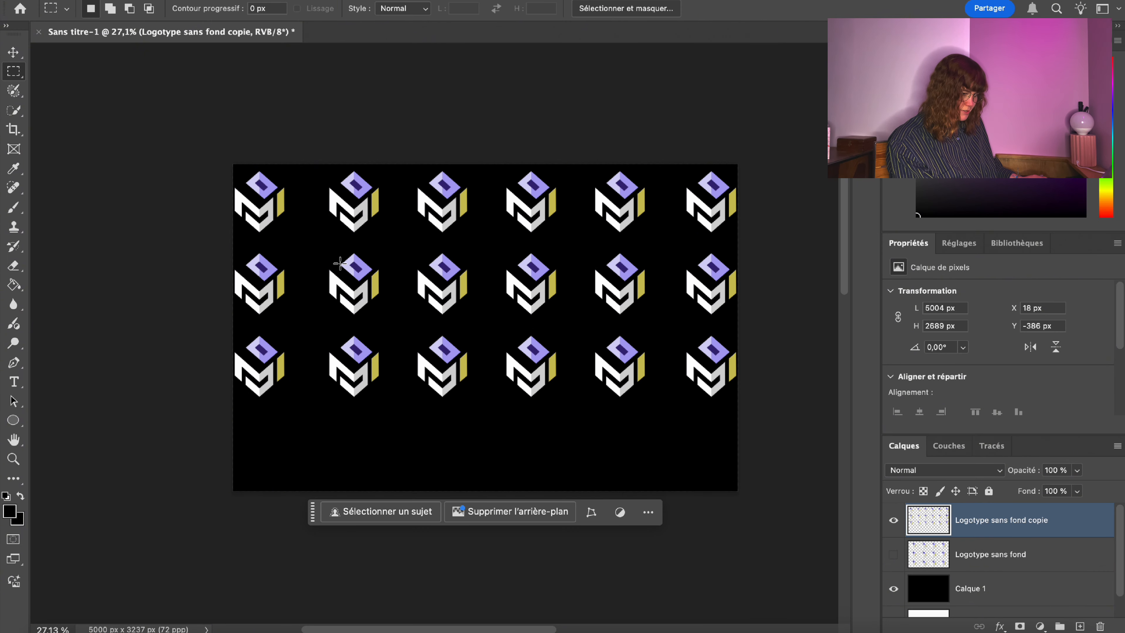
Copy the bottom logo row onto a new layer and move it down as a fourth row.
{"action": "left_click_drag", "start_coordinate": [214, 332], "coordinate": [762, 406]}
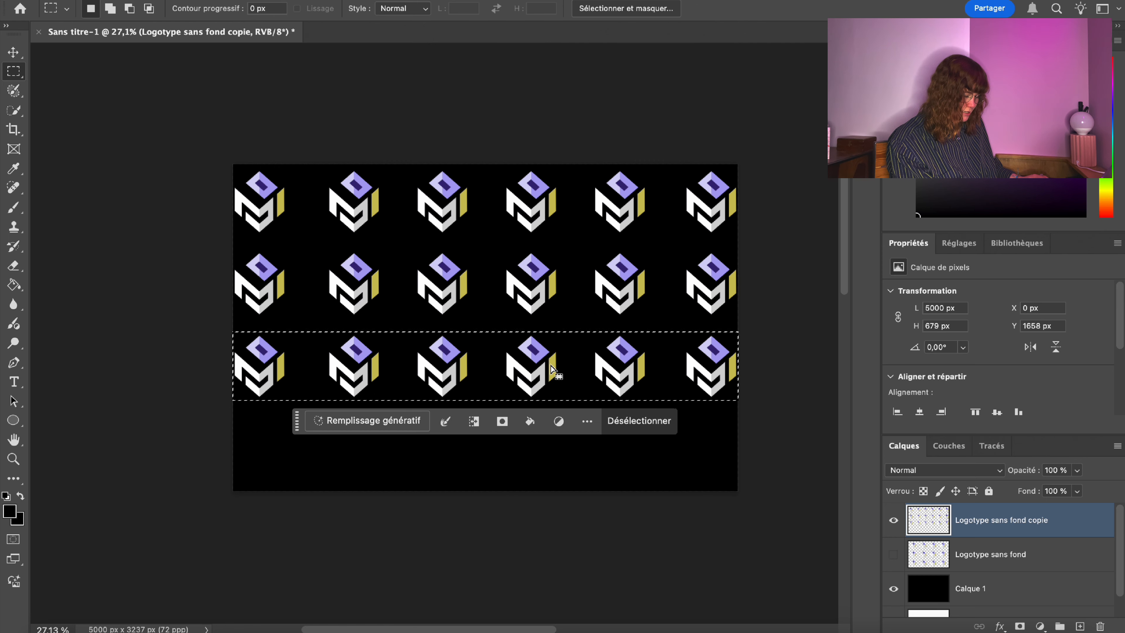
{"action": "key", "text": "super+j"}
{"action": "right_click", "coordinate": [564, 359]}
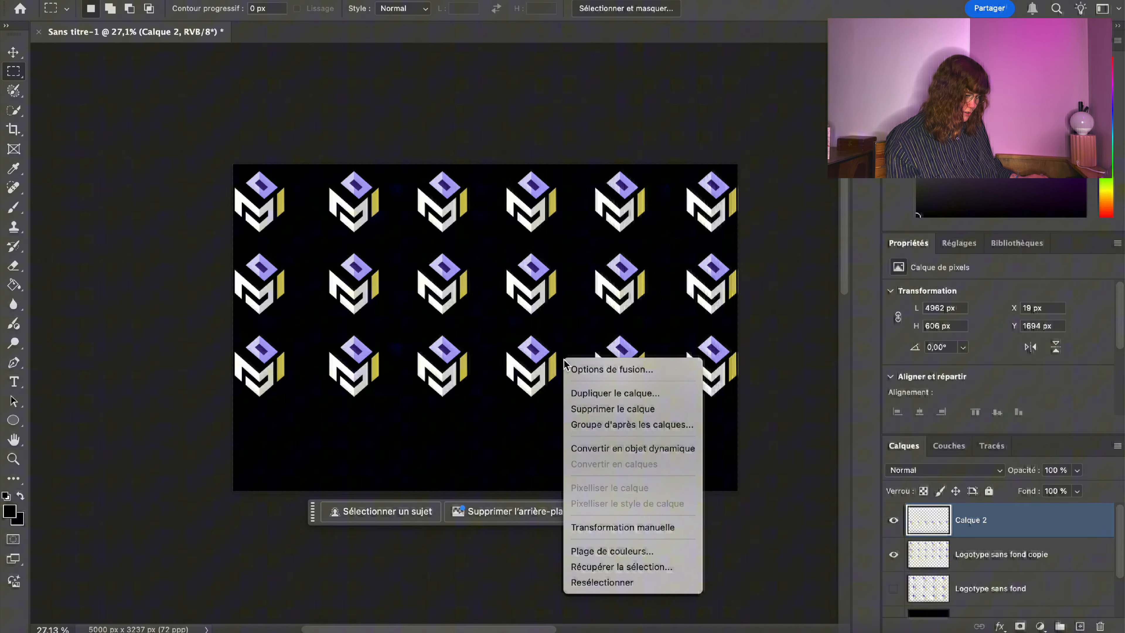
{"action": "left_click", "coordinate": [640, 531]}
{"action": "left_click_drag", "start_coordinate": [426, 354], "coordinate": [424, 438]}
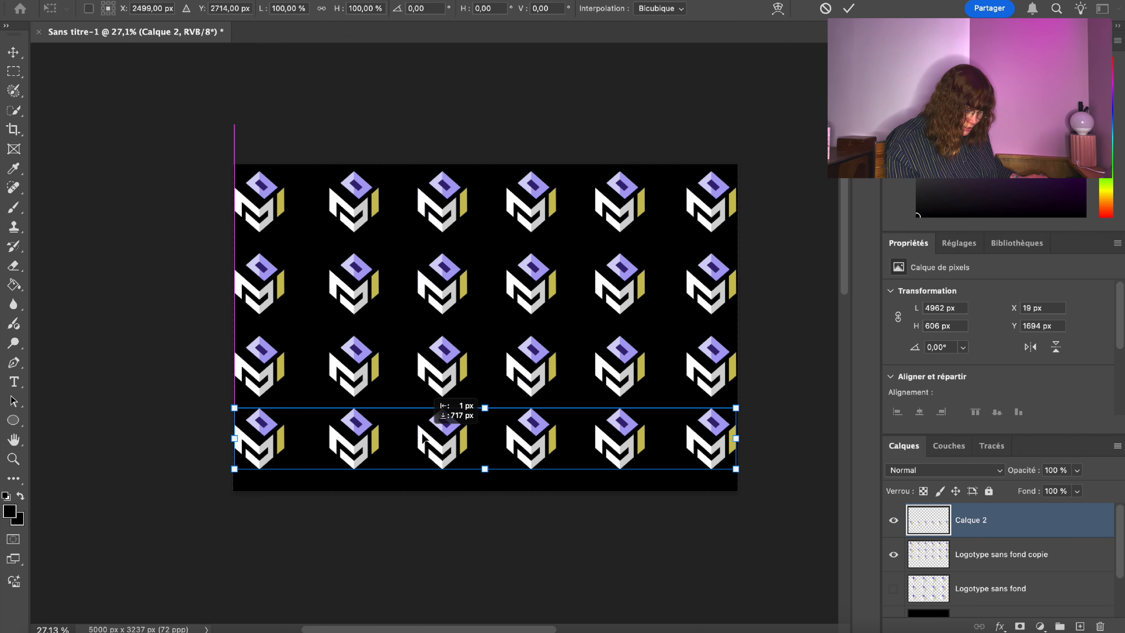
{"action": "left_click_drag", "start_coordinate": [423, 438], "coordinate": [423, 440]}
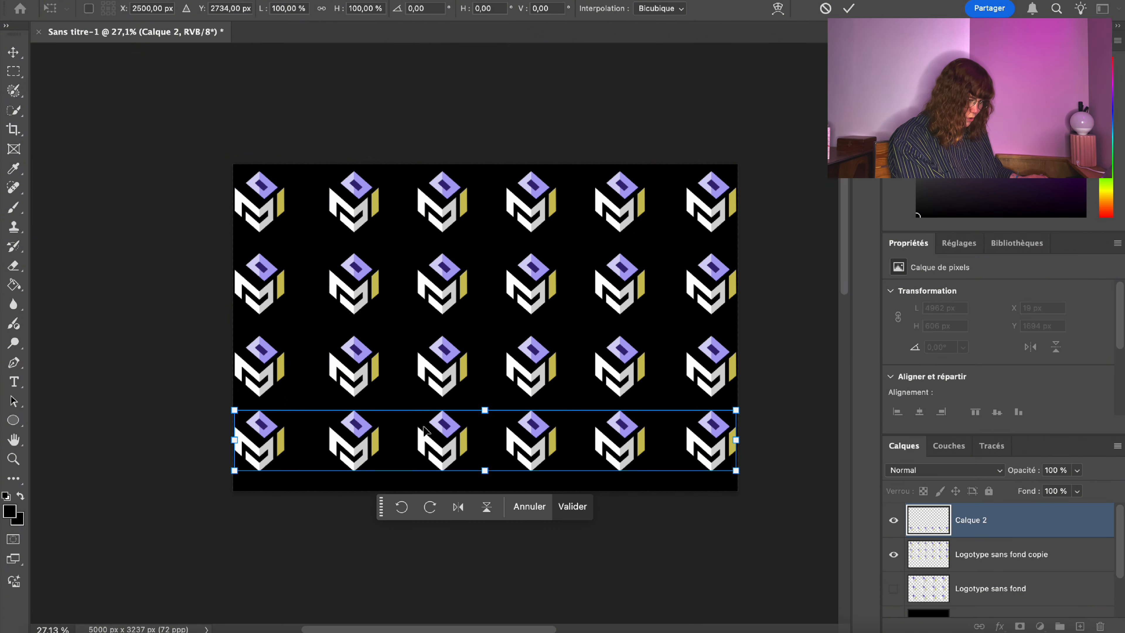
{"action": "key", "text": "m"}
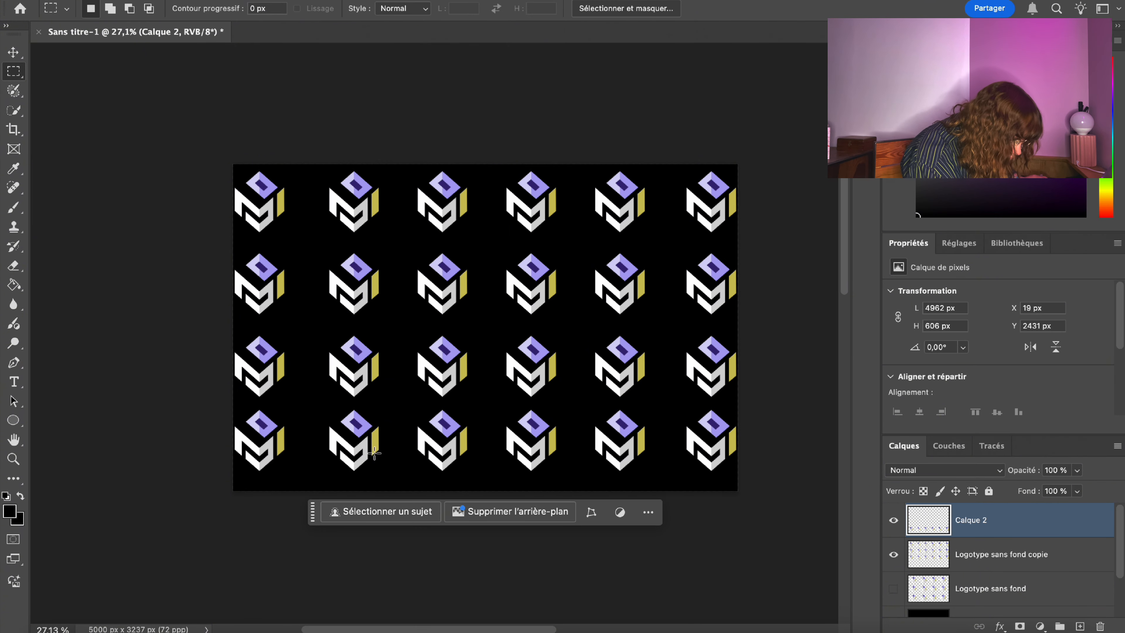
Lower the fourth logo row slightly to sit at Y 2487 px.
{"action": "right_click", "coordinate": [378, 436]}
{"action": "left_click", "coordinate": [455, 567]}
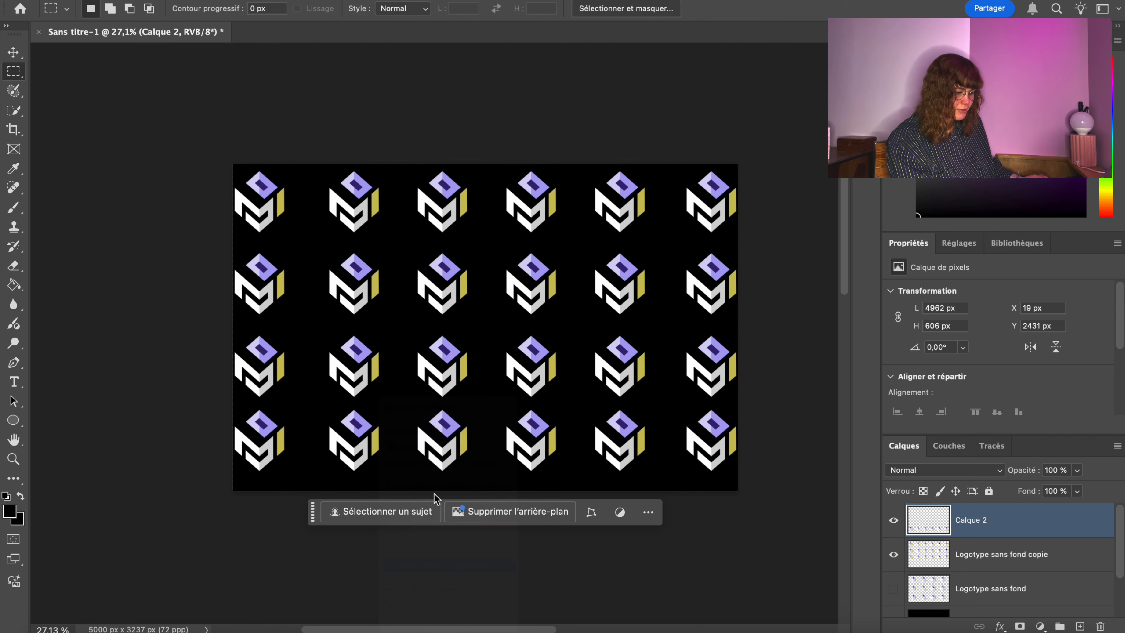
{"action": "left_click_drag", "start_coordinate": [427, 448], "coordinate": [427, 453]}
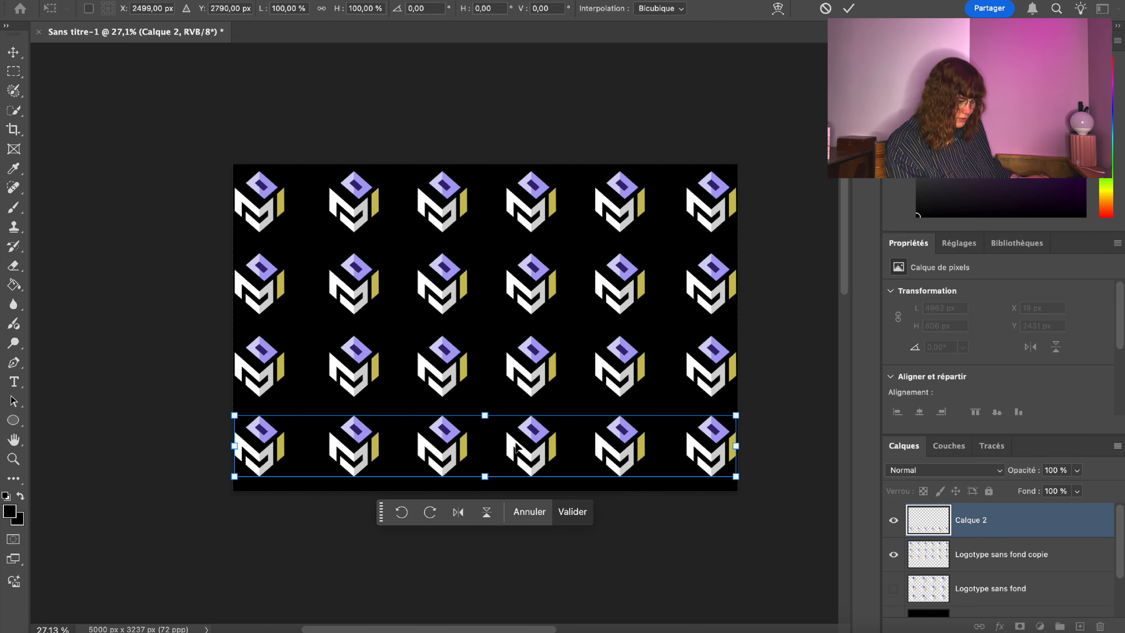
{"action": "key", "text": "Return"}
{"action": "key", "text": "m"}
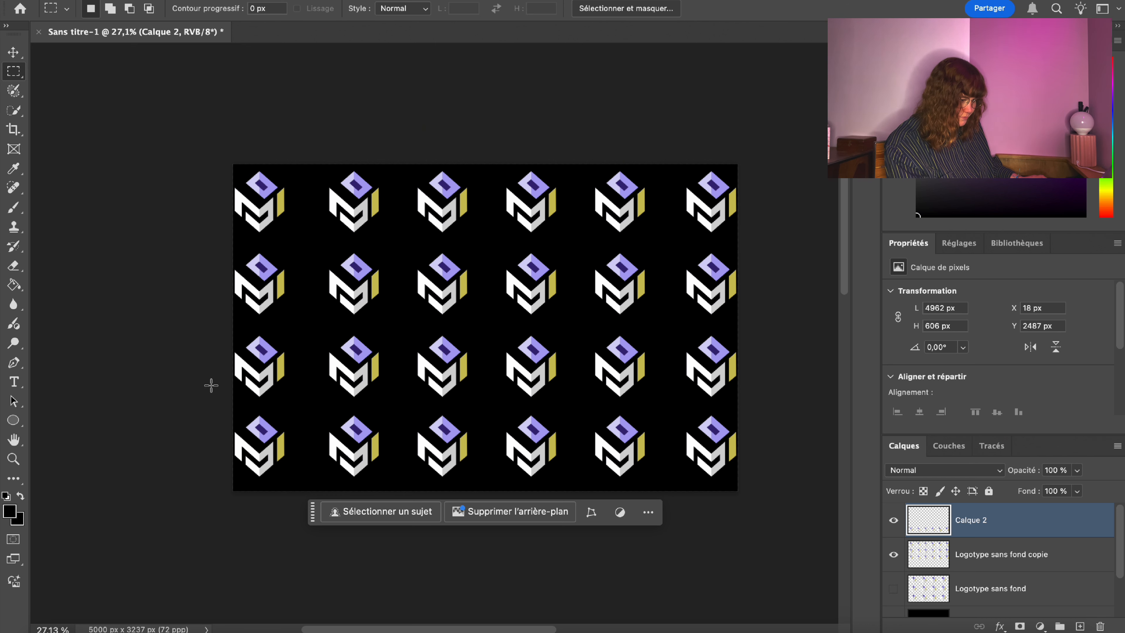
Merge the bottom row into the copie pattern layer, testing a transform and undoing the squash.
{"action": "right_click", "coordinate": [1006, 528]}
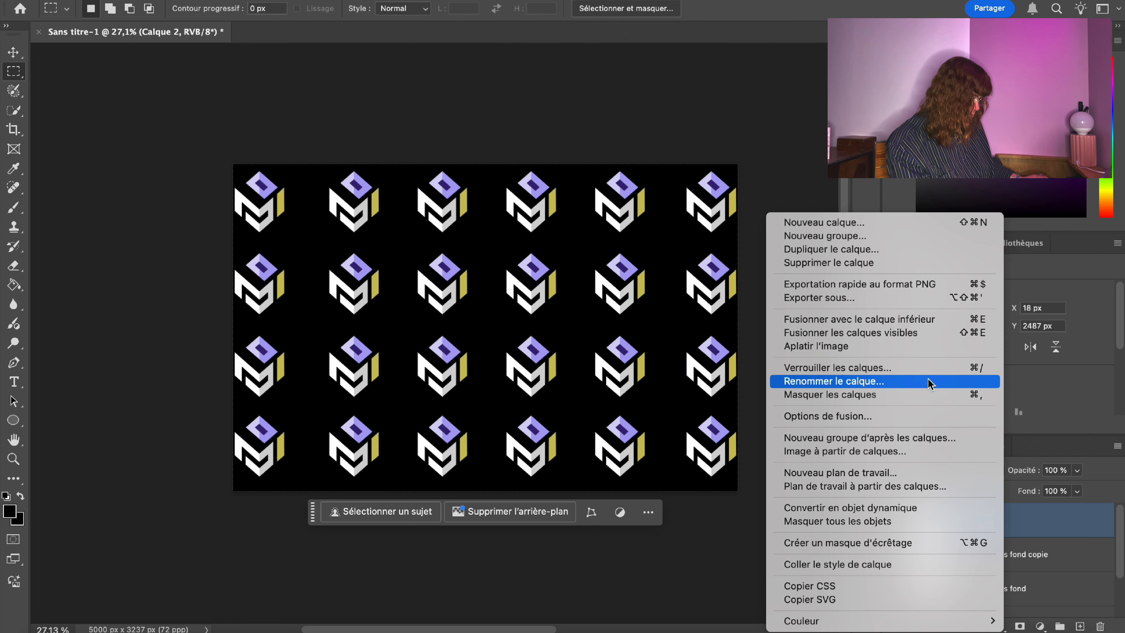
{"action": "left_click", "coordinate": [894, 319]}
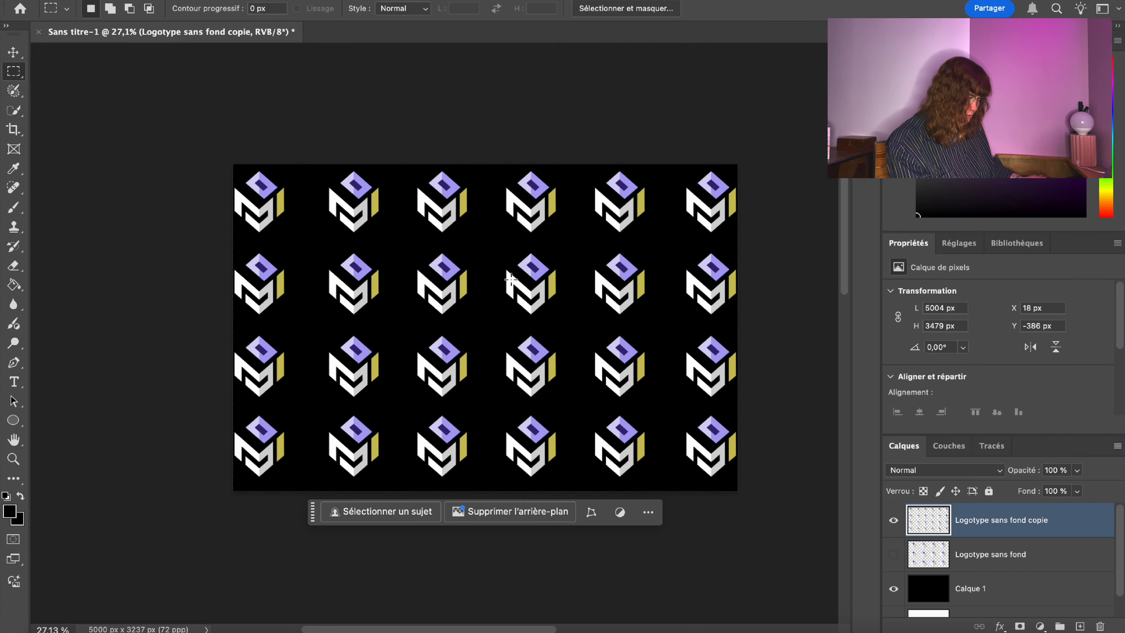
{"action": "right_click", "coordinate": [510, 280]}
{"action": "left_click", "coordinate": [566, 448]}
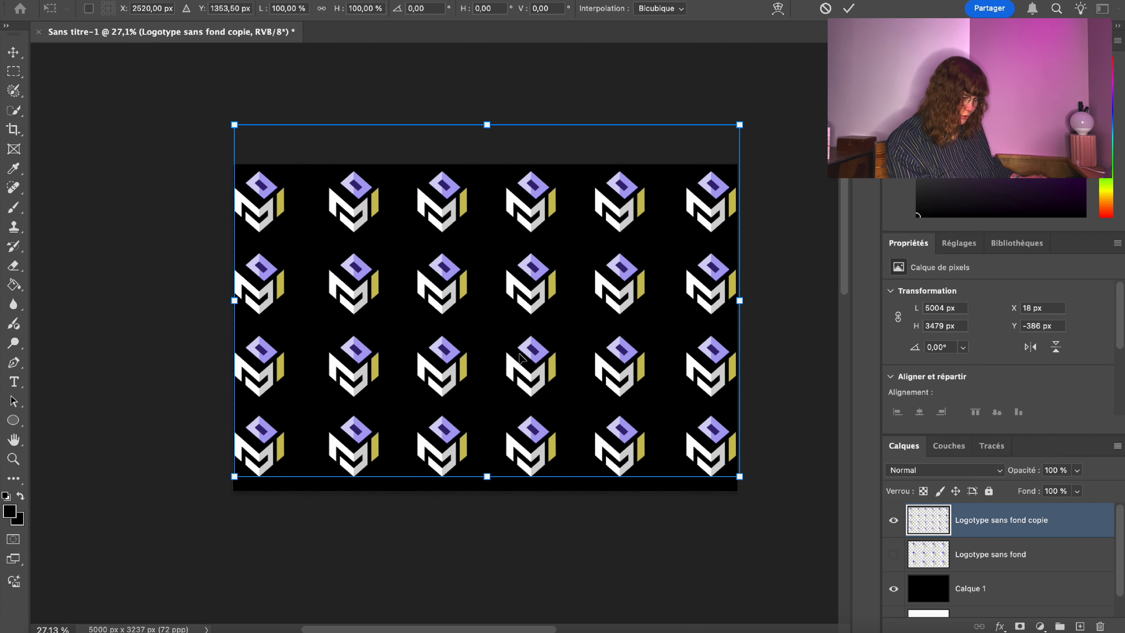
{"action": "left_click_drag", "start_coordinate": [524, 357], "coordinate": [522, 364]}
{"action": "left_click_drag", "start_coordinate": [509, 218], "coordinate": [518, 269]}
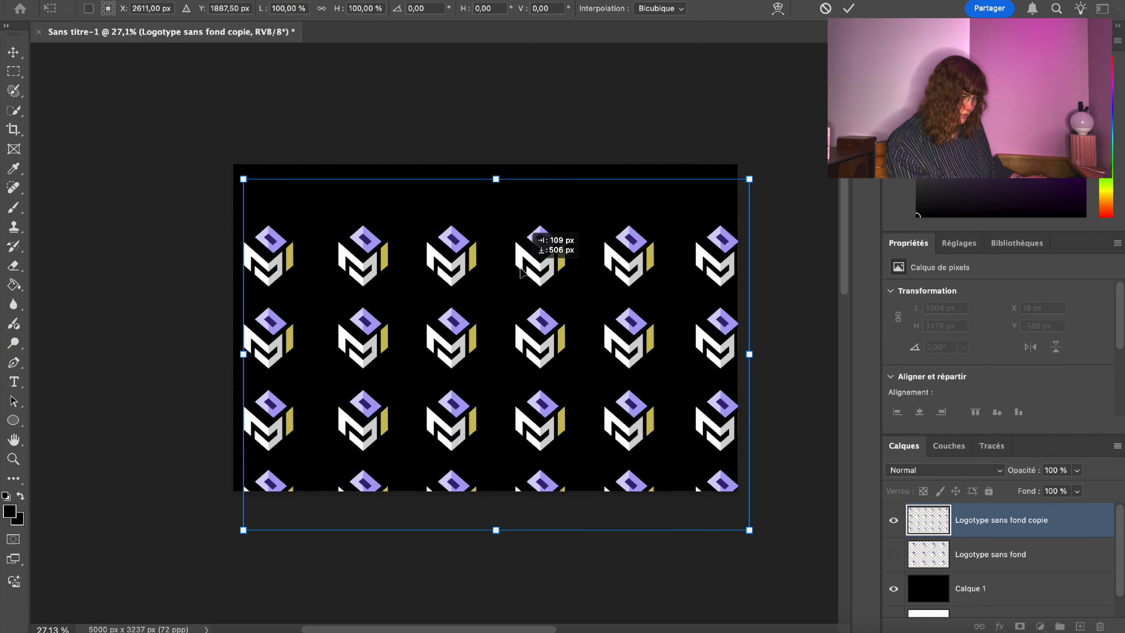
{"action": "left_click_drag", "start_coordinate": [505, 179], "coordinate": [508, 197]}
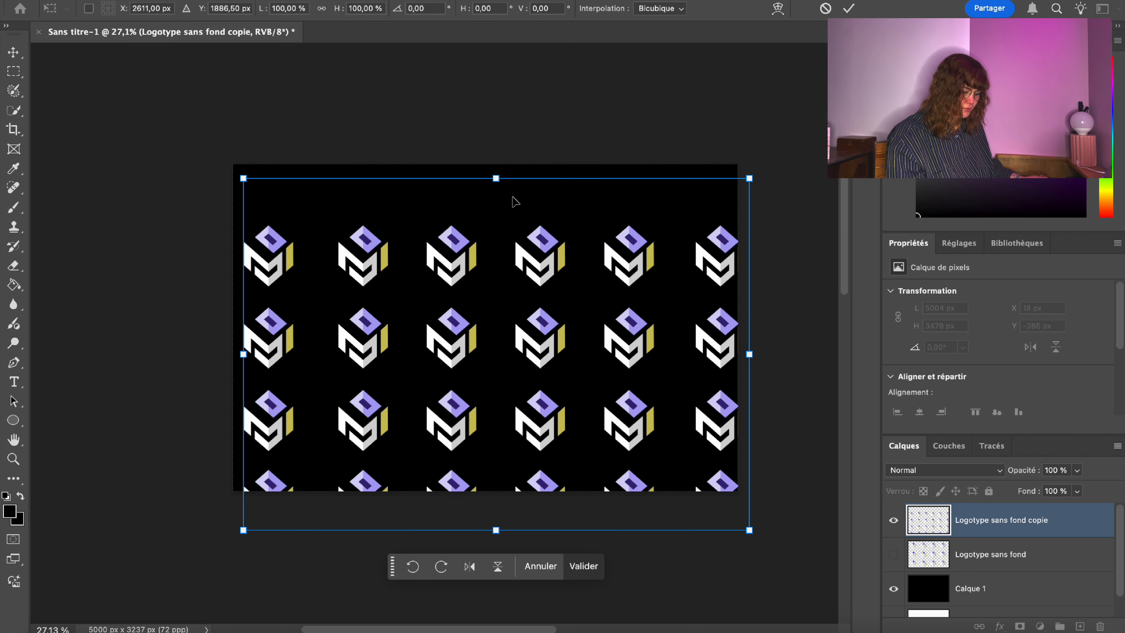
{"action": "key", "text": "ctrl+z"}
{"action": "key", "text": "ctrl+z"}
{"action": "key", "text": "Return"}
{"action": "key", "text": "m"}
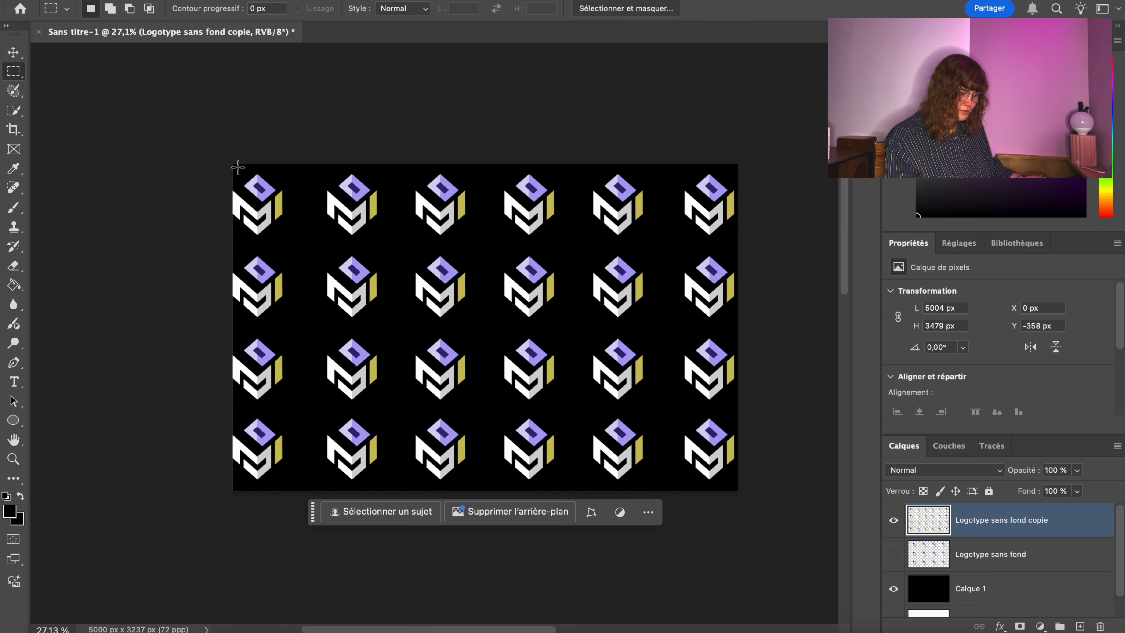
Select the whole card area, then clear the selection.
{"action": "left_click_drag", "start_coordinate": [232, 164], "coordinate": [738, 490]}
{"action": "right_click", "coordinate": [592, 344]}
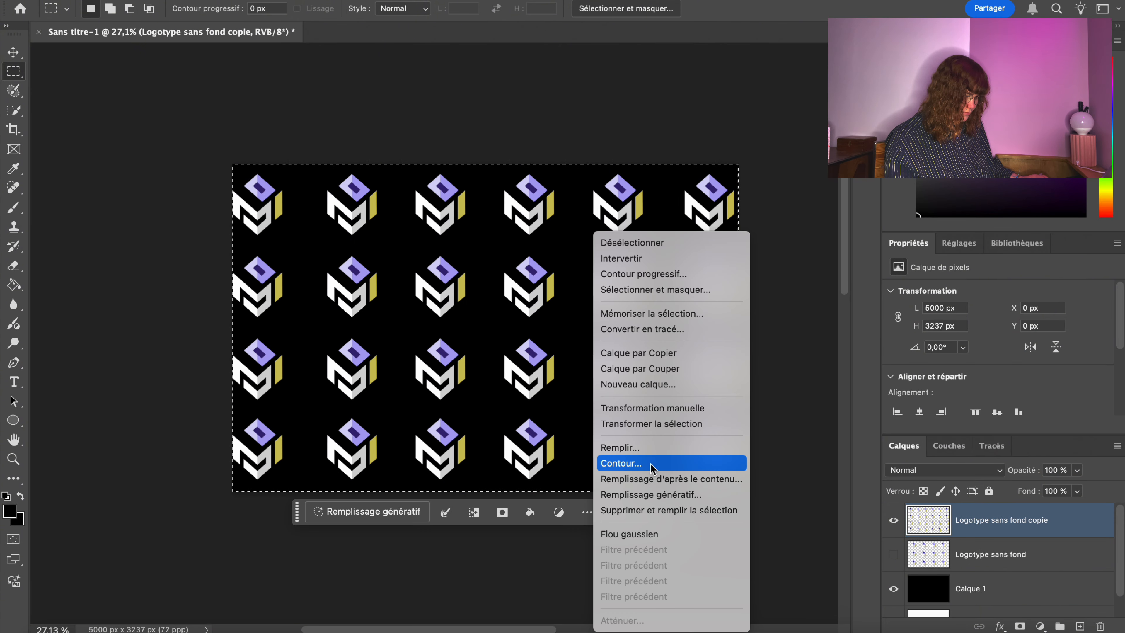
{"action": "left_click", "coordinate": [549, 577]}
{"action": "left_click", "coordinate": [151, 282]}
Nudge the four-row pattern down to Y −325 px and adjust the layer's opacity.
{"action": "right_click", "coordinate": [477, 271]}
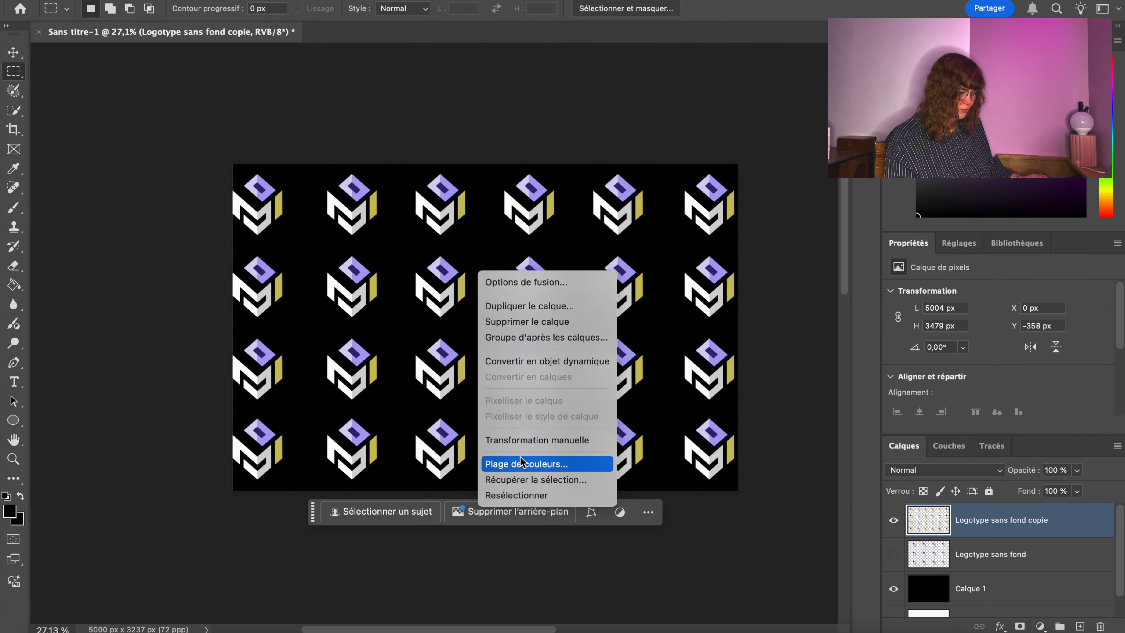
{"action": "left_click", "coordinate": [531, 439]}
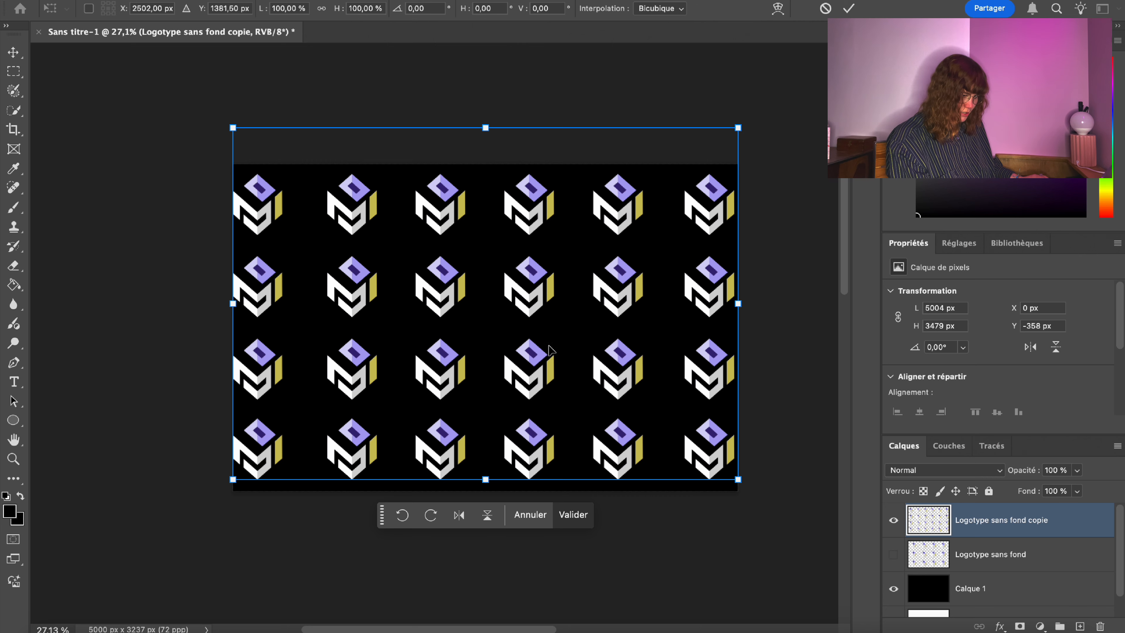
{"action": "key", "text": "Down"}
{"action": "key", "text": "Down"}
{"action": "key", "text": "Down"}
{"action": "key", "text": "Down"}
{"action": "key", "text": "Down"}
{"action": "key", "text": "Down"}
{"action": "key", "text": "Down"}
{"action": "key", "text": "Down"}
{"action": "key", "text": "Down"}
{"action": "key", "text": "Down"}
{"action": "key", "text": "Down"}
{"action": "key", "text": "Down"}
{"action": "key", "text": "Down"}
{"action": "key", "text": "Down"}
{"action": "key", "text": "Down"}
{"action": "key", "text": "Down"}
{"action": "key", "text": "Down"}
{"action": "key", "text": "Down"}
{"action": "key", "text": "Down"}
{"action": "key", "text": "Down"}
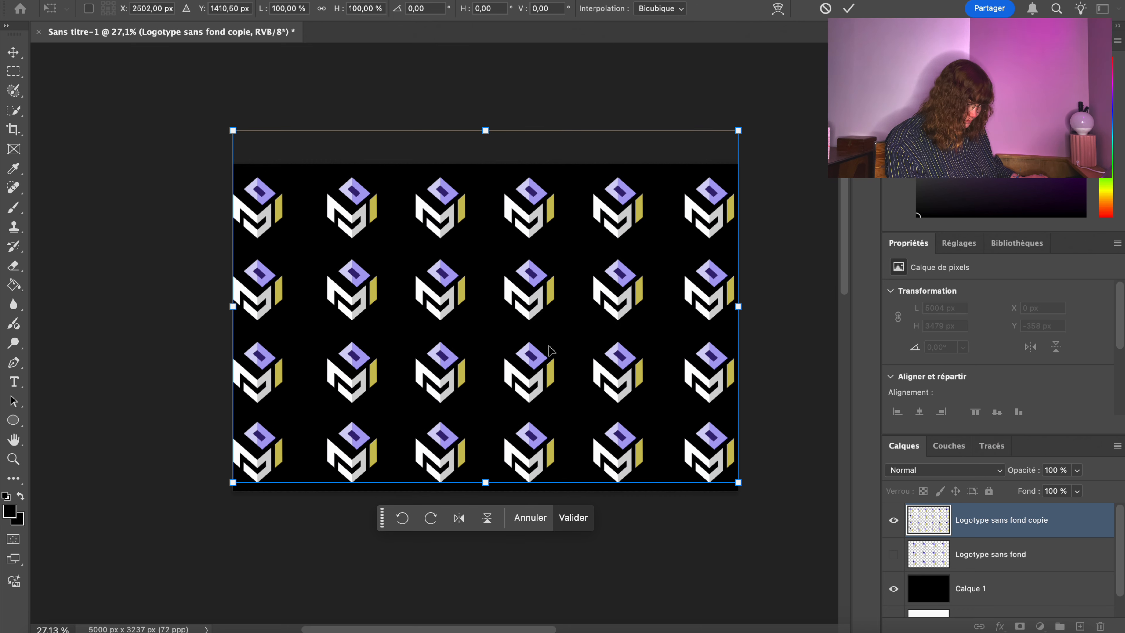
{"action": "key", "text": "Down"}
{"action": "key", "text": "Down"}
{"action": "key", "text": "Down"}
{"action": "key", "text": "Down"}
{"action": "key", "text": "Down"}
{"action": "key", "text": "Down"}
{"action": "key", "text": "Down"}
{"action": "key", "text": "Down"}
{"action": "key", "text": "Down"}
{"action": "key", "text": "Down"}
{"action": "key", "text": "Down"}
{"action": "key", "text": "Down"}
{"action": "key", "text": "Down"}
{"action": "key", "text": "Down"}
{"action": "key", "text": "Down"}
{"action": "key", "text": "Down"}
{"action": "key", "text": "Down"}
{"action": "key", "text": "Down"}
{"action": "key", "text": "Down"}
{"action": "key", "text": "Down"}
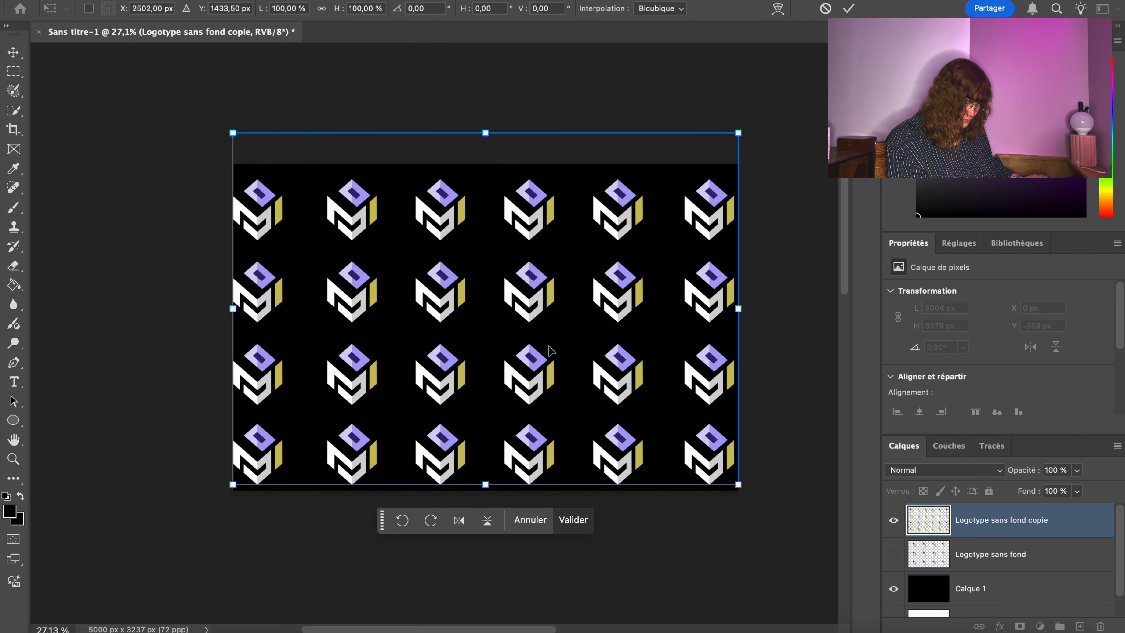
{"action": "key", "text": "Up"}
{"action": "key", "text": "Up"}
{"action": "key", "text": "Up"}
{"action": "key", "text": "Up"}
{"action": "key", "text": "Up"}
{"action": "key", "text": "Up"}
{"action": "key", "text": "Up"}
{"action": "key", "text": "Up"}
{"action": "key", "text": "Up"}
{"action": "key", "text": "Up"}
{"action": "key", "text": "Up"}
{"action": "key", "text": "Up"}
{"action": "key", "text": "Up"}
{"action": "key", "text": "Up"}
{"action": "key", "text": "Up"}
{"action": "key", "text": "Up"}
{"action": "key", "text": "Up"}
{"action": "key", "text": "Up"}
{"action": "key", "text": "Up"}
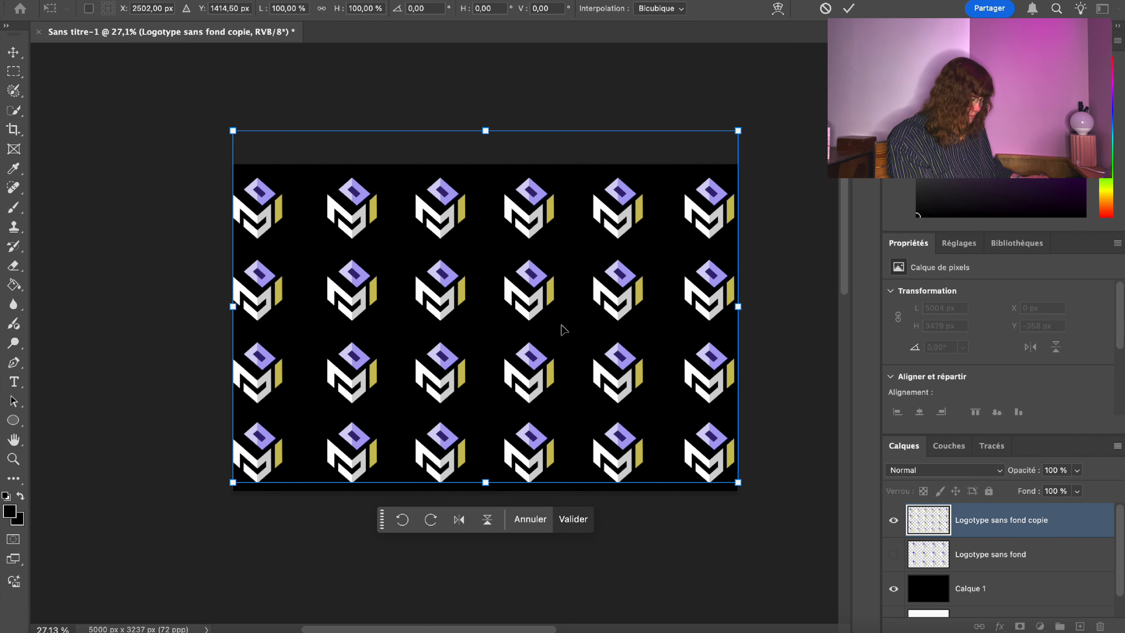
{"action": "key", "text": "Return"}
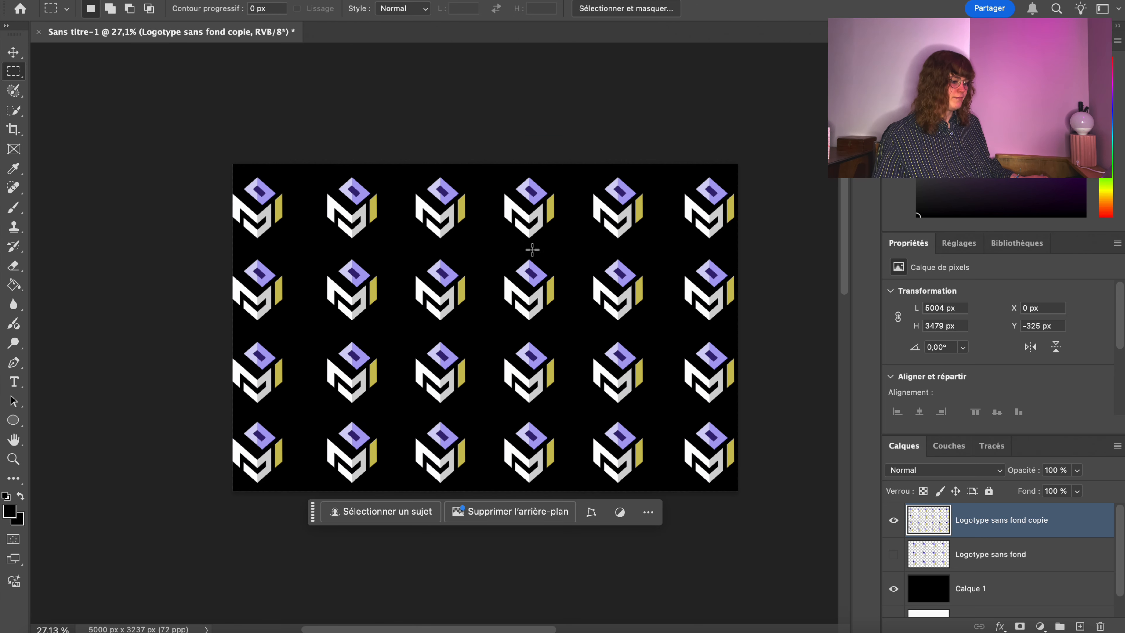
{"action": "left_click", "coordinate": [1078, 471]}
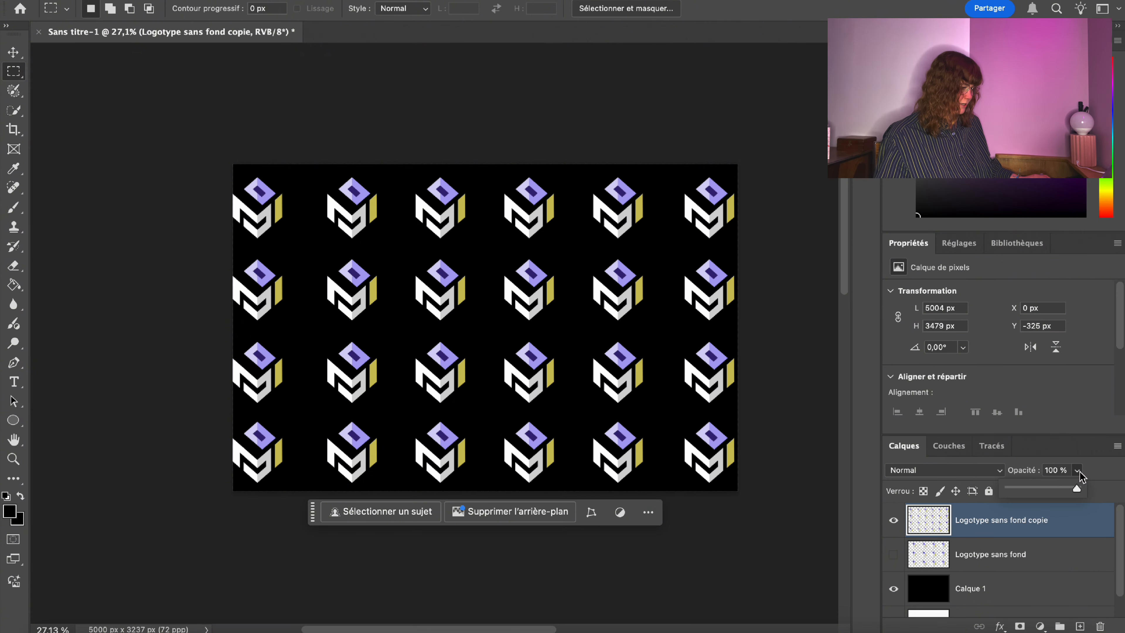
{"action": "left_click", "coordinate": [1046, 488]}
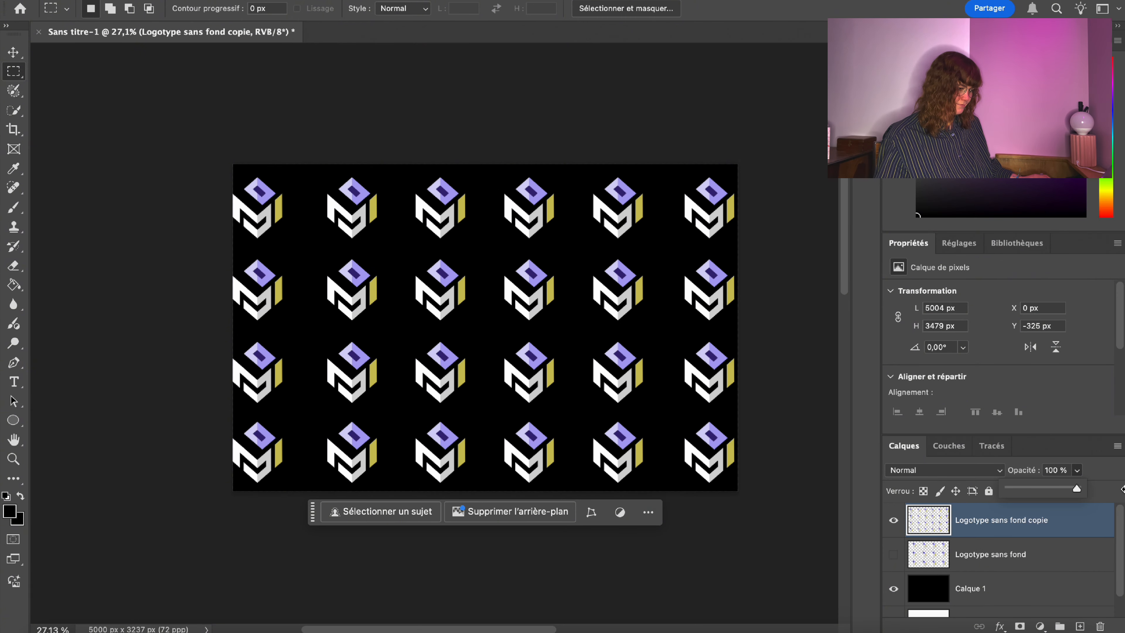
{"action": "right_click", "coordinate": [1022, 530]}
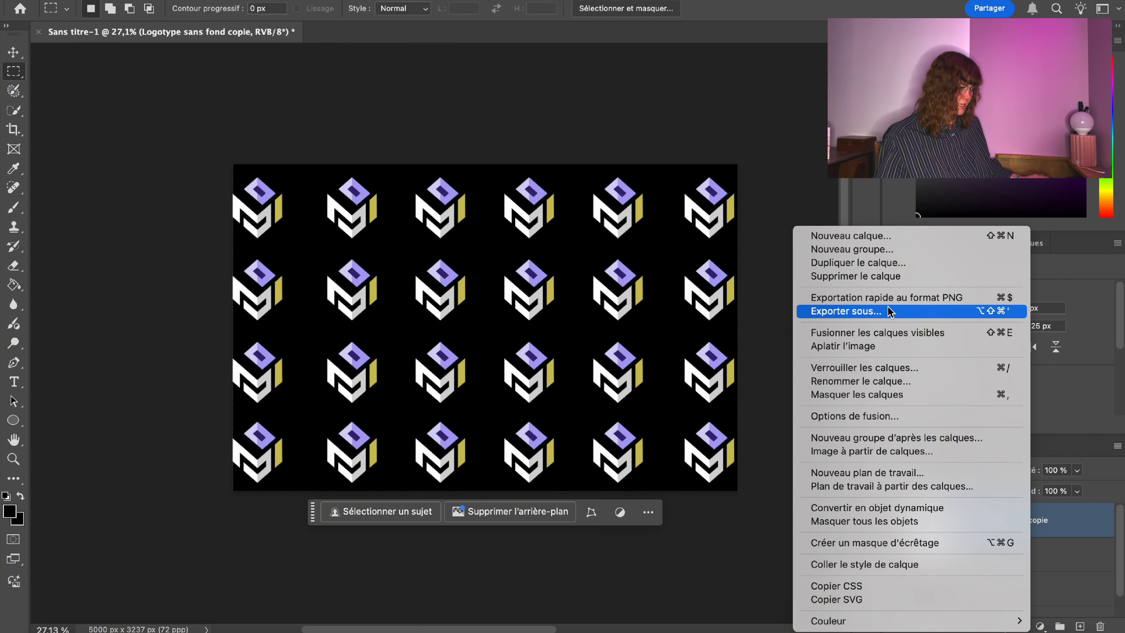
Duplicate the logo pattern layer and rotate the copy about −45°.
{"action": "left_click", "coordinate": [863, 263]}
{"action": "key", "text": "Return"}
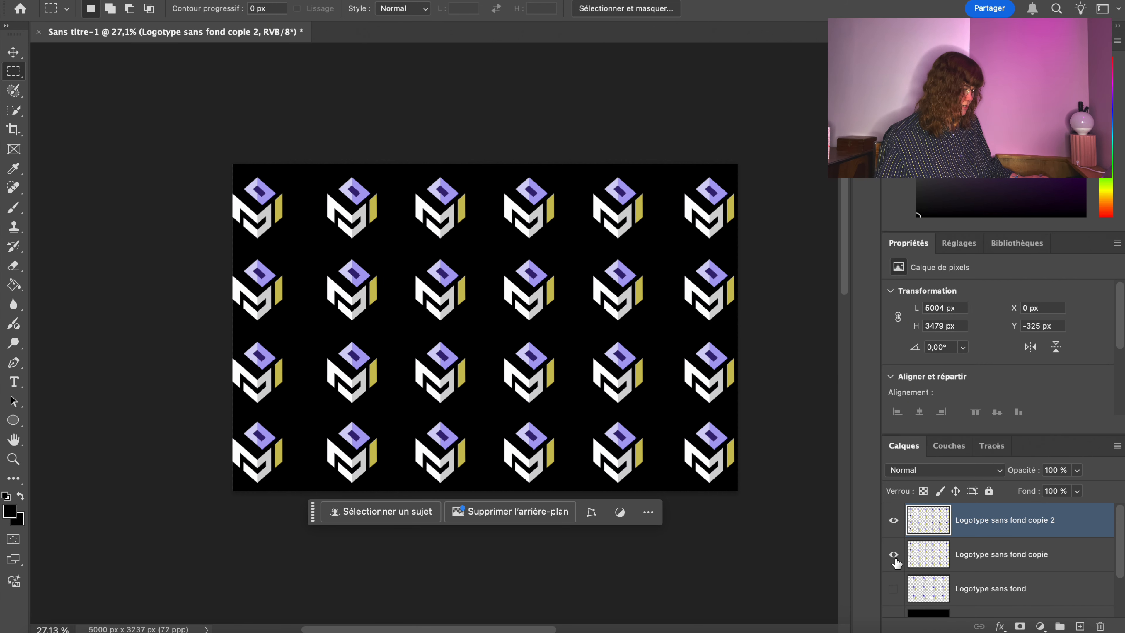
{"action": "right_click", "coordinate": [316, 236]}
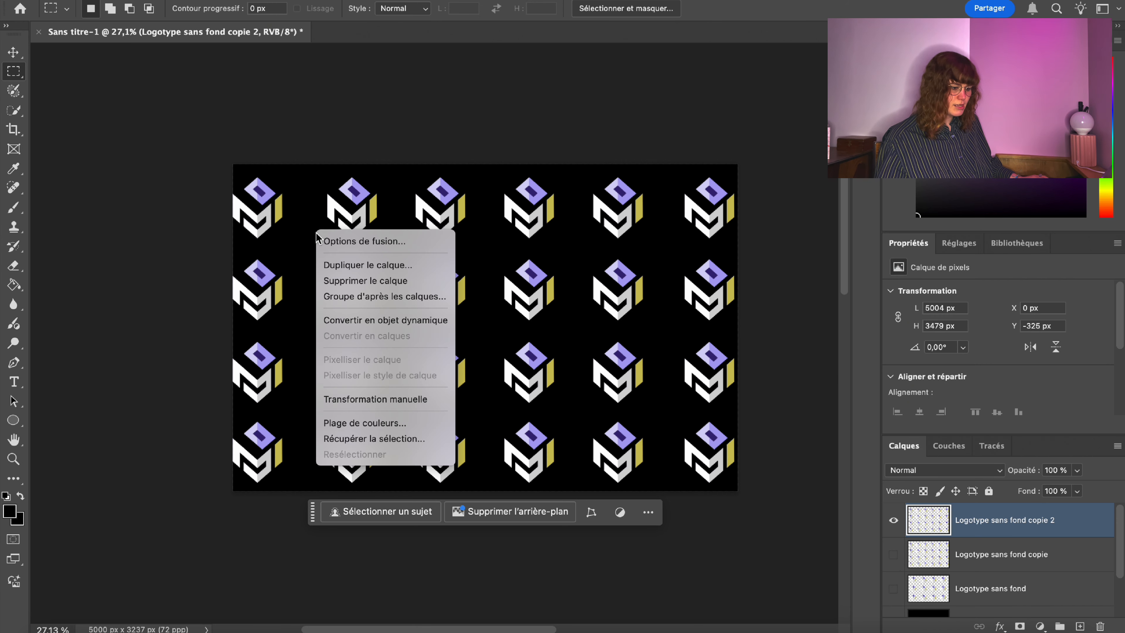
{"action": "left_click", "coordinate": [389, 399]}
{"action": "left_click_drag", "start_coordinate": [170, 309], "coordinate": [245, 438]}
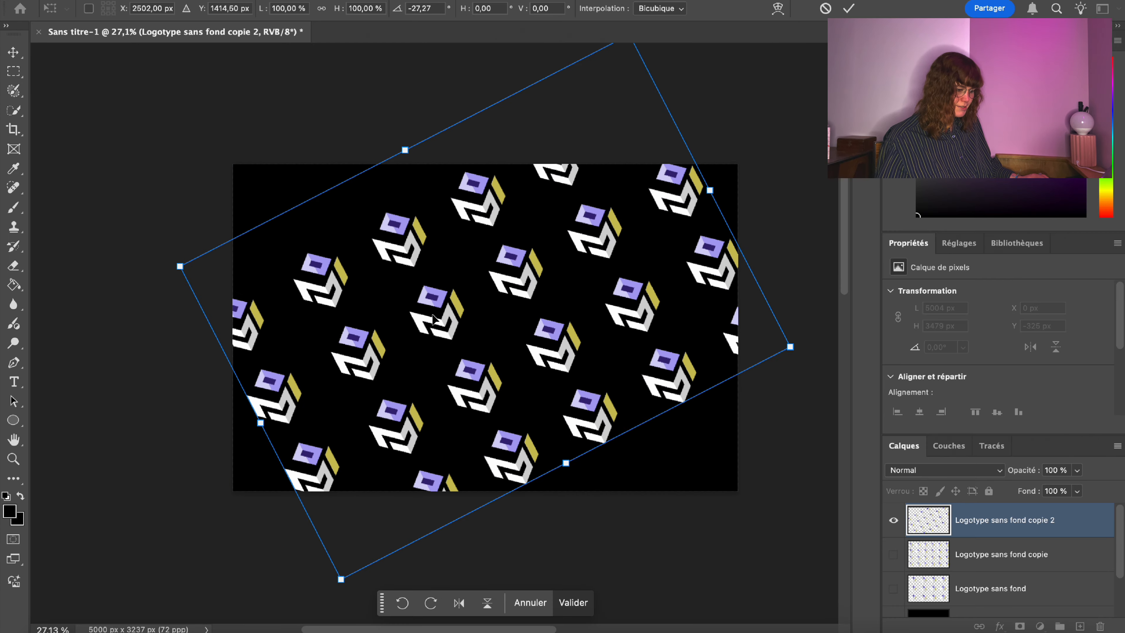
{"action": "left_click_drag", "start_coordinate": [434, 316], "coordinate": [333, 265]}
{"action": "left_click_drag", "start_coordinate": [154, 446], "coordinate": [163, 461]}
{"action": "left_click_drag", "start_coordinate": [178, 467], "coordinate": [228, 476]}
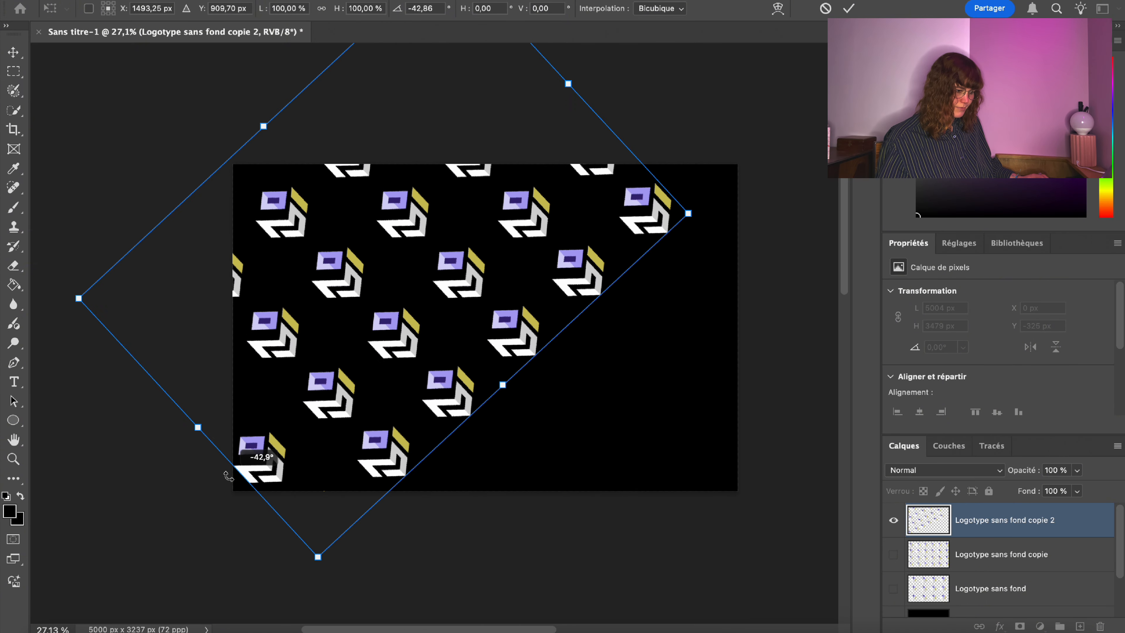
{"action": "left_click_drag", "start_coordinate": [433, 260], "coordinate": [403, 289]}
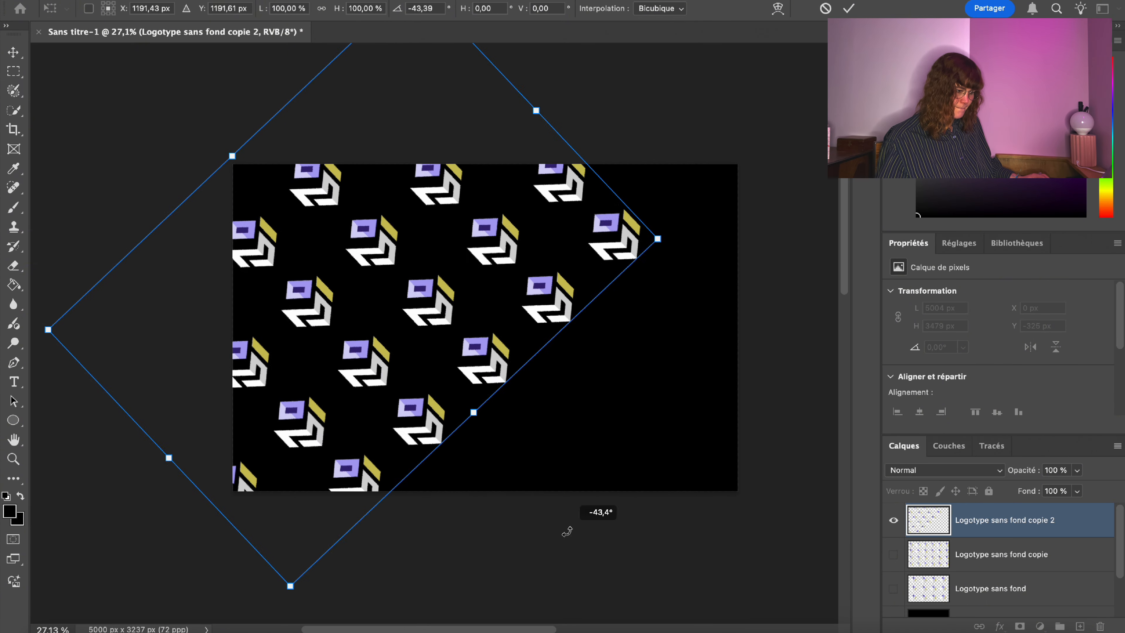
{"action": "left_click_drag", "start_coordinate": [374, 325], "coordinate": [410, 299]}
{"action": "left_click_drag", "start_coordinate": [334, 379], "coordinate": [351, 391]}
{"action": "left_click_drag", "start_coordinate": [489, 478], "coordinate": [507, 401]}
{"action": "left_click_drag", "start_coordinate": [380, 247], "coordinate": [259, 148]}
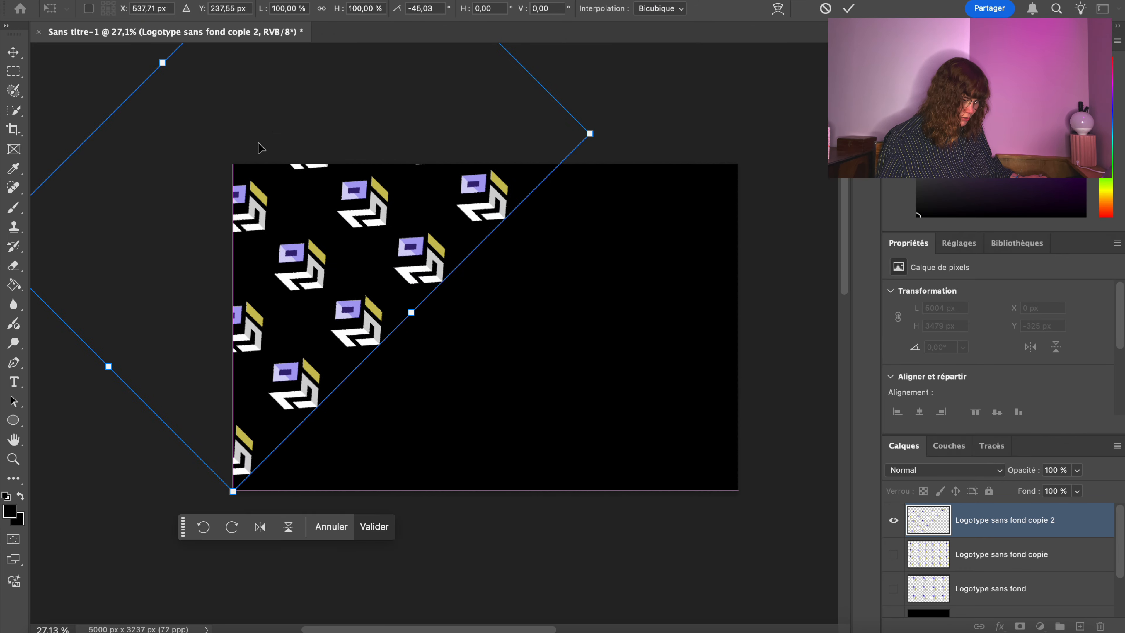
{"action": "key", "text": "Return"}
Recentre the rotated pattern over the card, undoing an extra rotation.
{"action": "key", "text": "ctrl+t"}
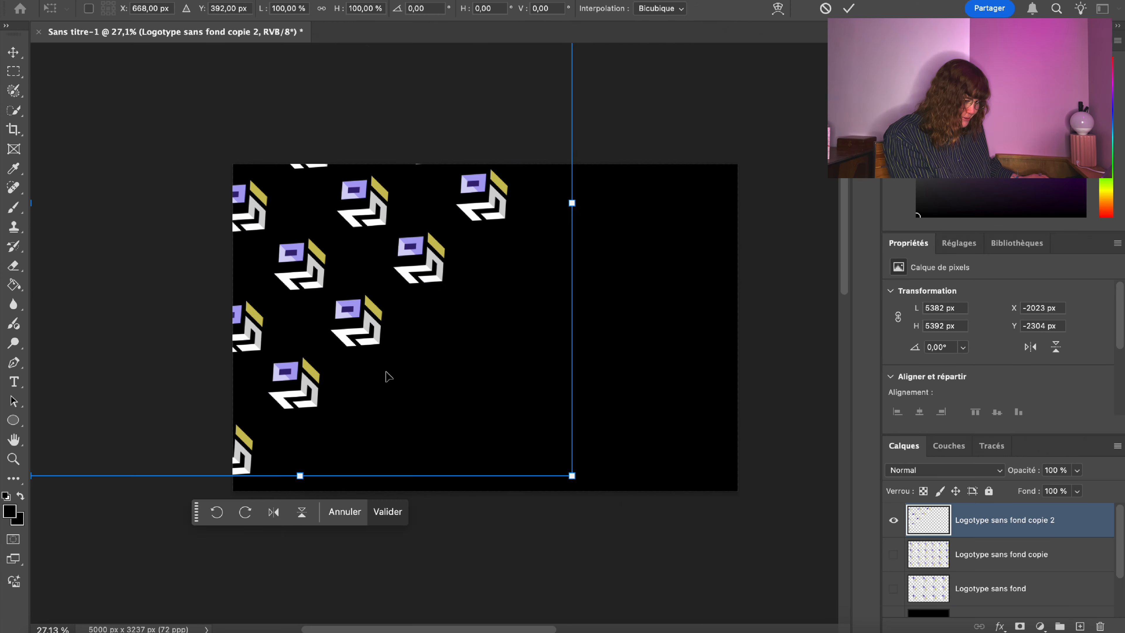
{"action": "left_click_drag", "start_coordinate": [384, 376], "coordinate": [539, 470]}
{"action": "left_click_drag", "start_coordinate": [744, 213], "coordinate": [709, 394]}
{"action": "key", "text": "ctrl+z"}
{"action": "left_click_drag", "start_coordinate": [572, 287], "coordinate": [611, 342]}
{"action": "key", "text": "Return"}
Duplicate the diagonal pattern and move the copy to fill the top-left corner.
{"action": "right_click", "coordinate": [996, 530]}
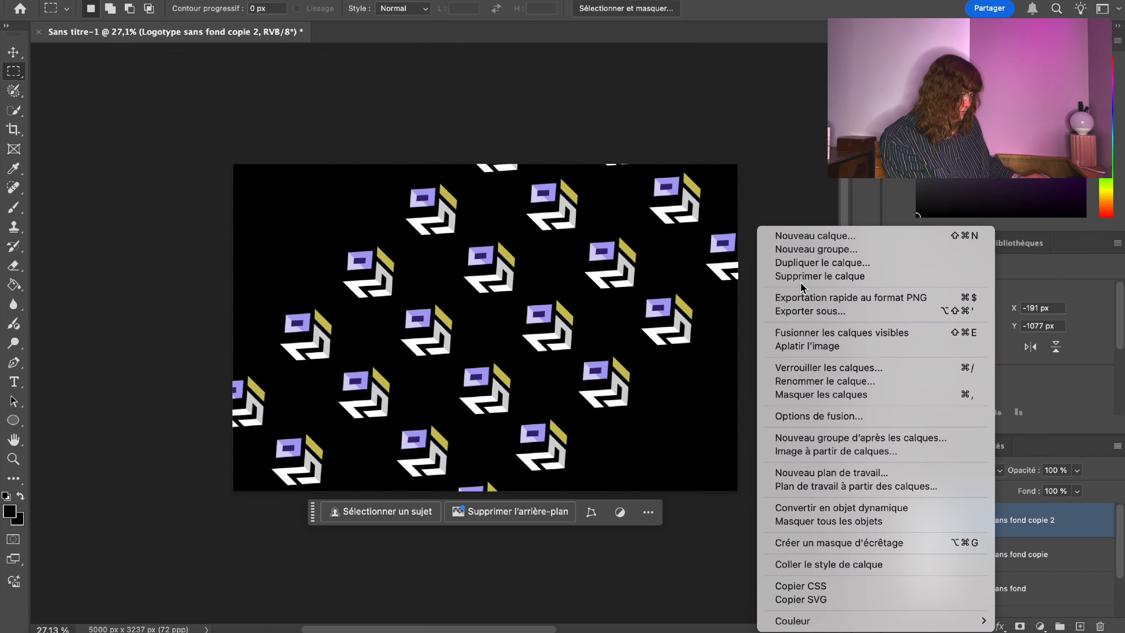
{"action": "left_click", "coordinate": [801, 284]}
{"action": "left_click", "coordinate": [708, 251]}
{"action": "left_click_drag", "start_coordinate": [429, 326], "coordinate": [202, 165]}
{"action": "key", "text": "Return"}
Duplicate the pattern again and move that copy down-right to fill the gaps.
{"action": "right_click", "coordinate": [1001, 527]}
{"action": "left_click", "coordinate": [894, 256]}
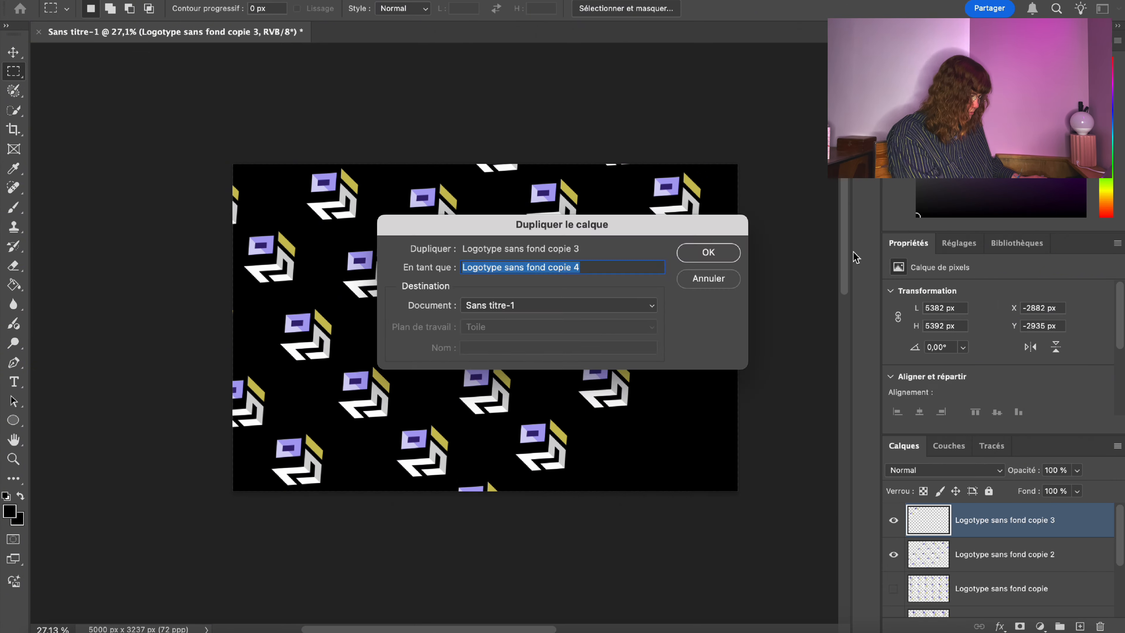
{"action": "left_click", "coordinate": [708, 252]}
{"action": "key", "text": "super+t"}
{"action": "left_click_drag", "start_coordinate": [346, 209], "coordinate": [632, 460]}
{"action": "key", "text": "Return"}
Merge the copy down, then merge all visible diagonal pattern layers into one.
{"action": "right_click", "coordinate": [1049, 526]}
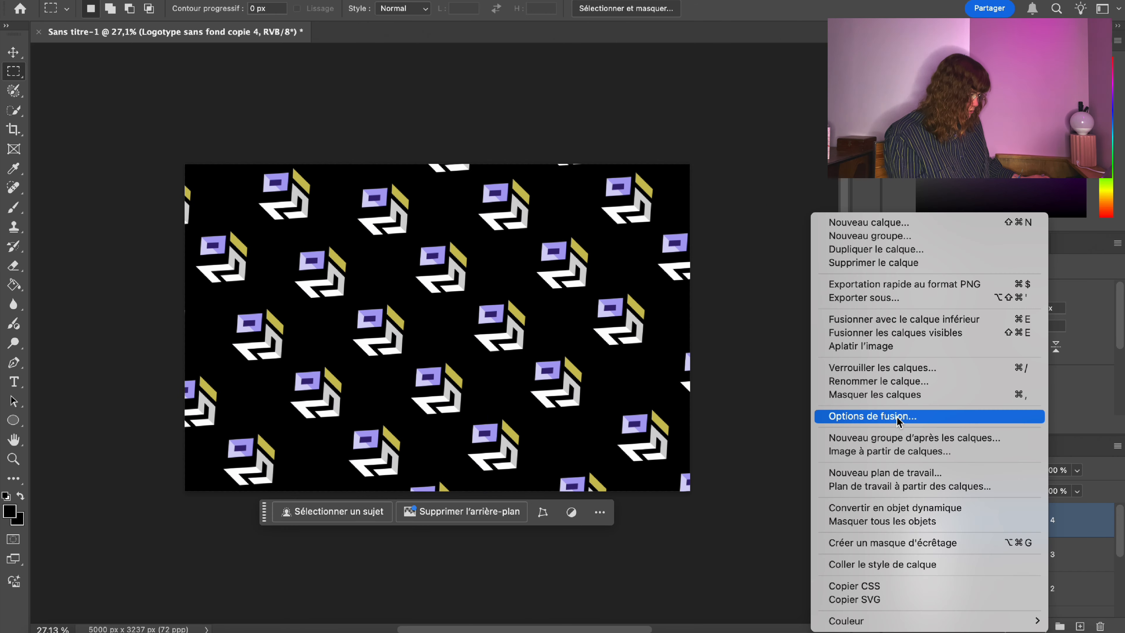
{"action": "left_click", "coordinate": [908, 323]}
{"action": "left_click", "coordinate": [894, 523]}
{"action": "left_click", "coordinate": [894, 523]}
{"action": "right_click", "coordinate": [970, 532]}
{"action": "left_click", "coordinate": [926, 332]}
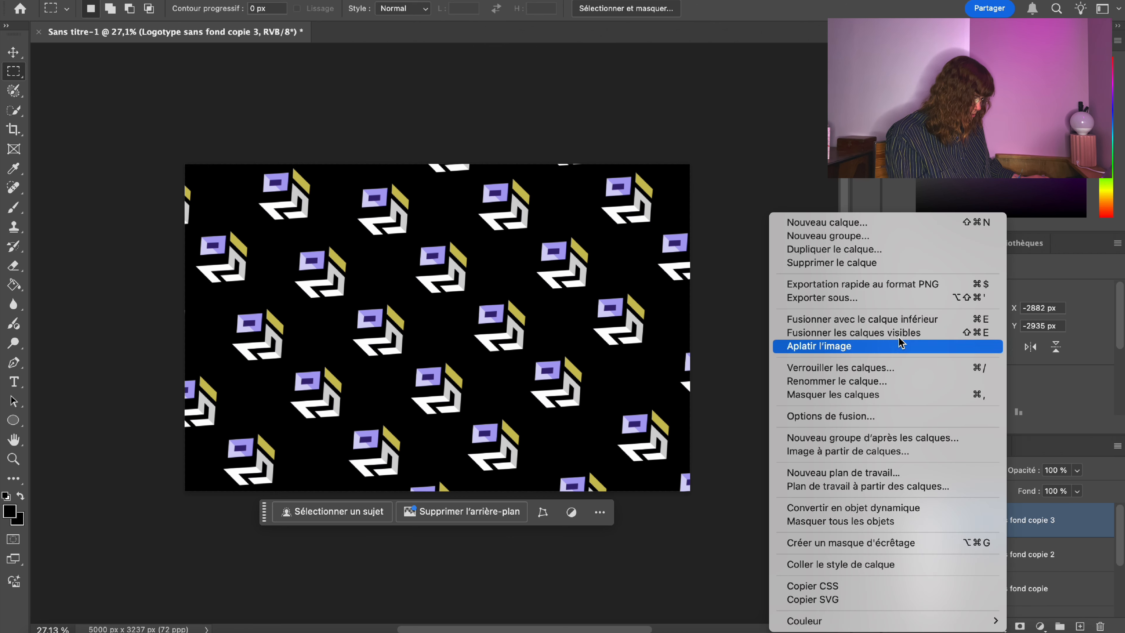
Name the merged layer 'Logo diagonale' and the straight logo layer 'Logos droits'.
{"action": "double_click", "coordinate": [998, 519]}
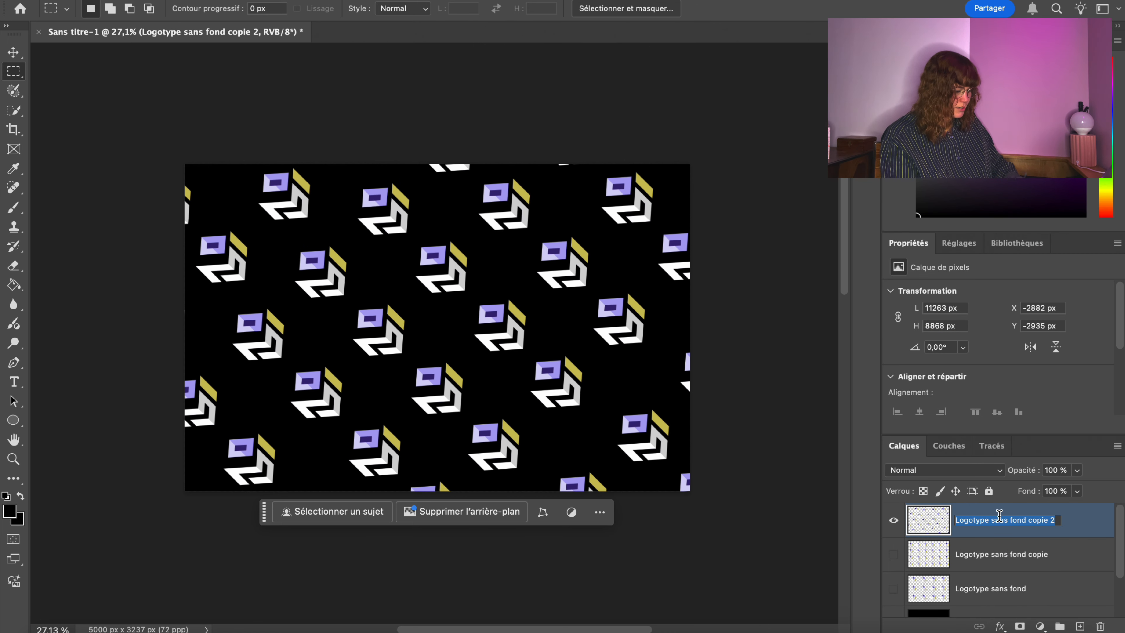
{"action": "type", "text": "Logo diag"}
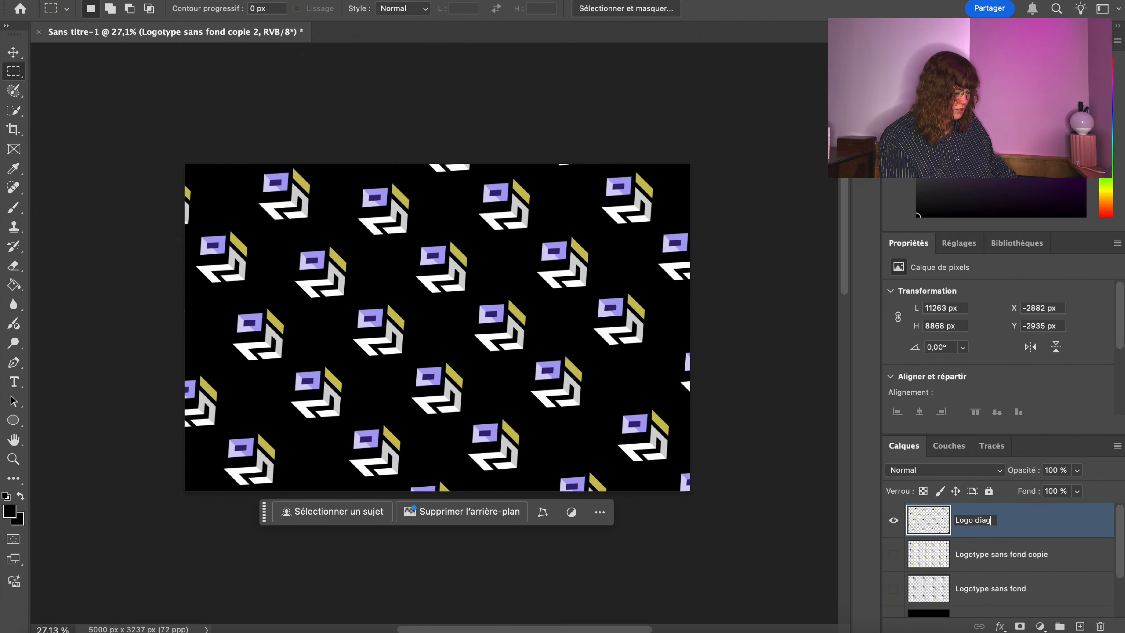
{"action": "type", "text": "onale"}
{"action": "key", "text": "Return"}
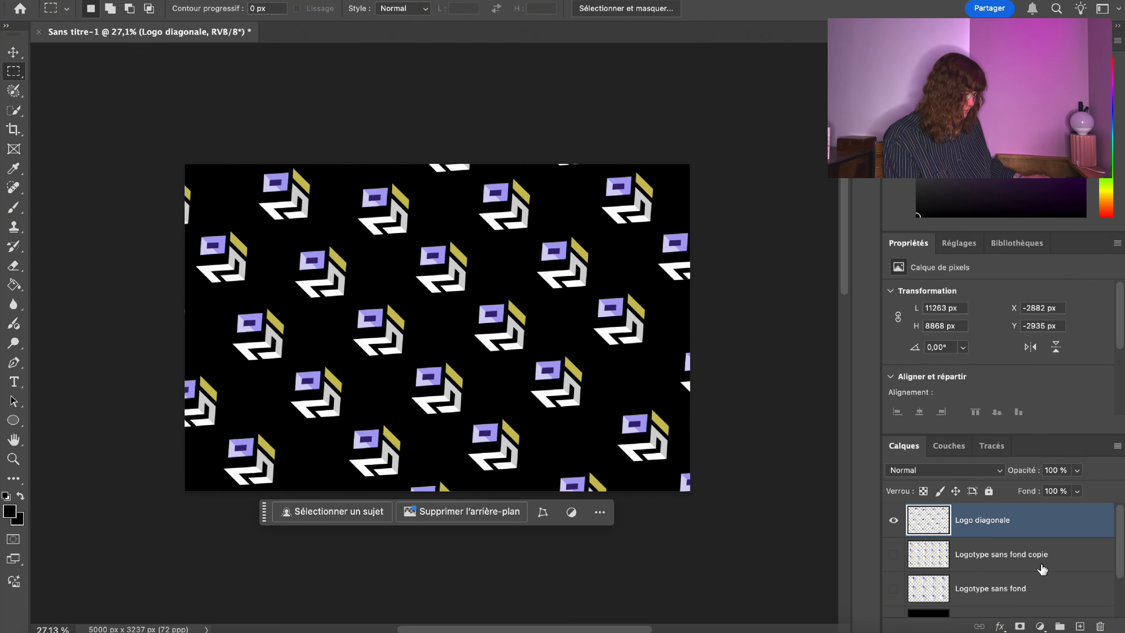
{"action": "left_click", "coordinate": [893, 554]}
{"action": "double_click", "coordinate": [958, 555]}
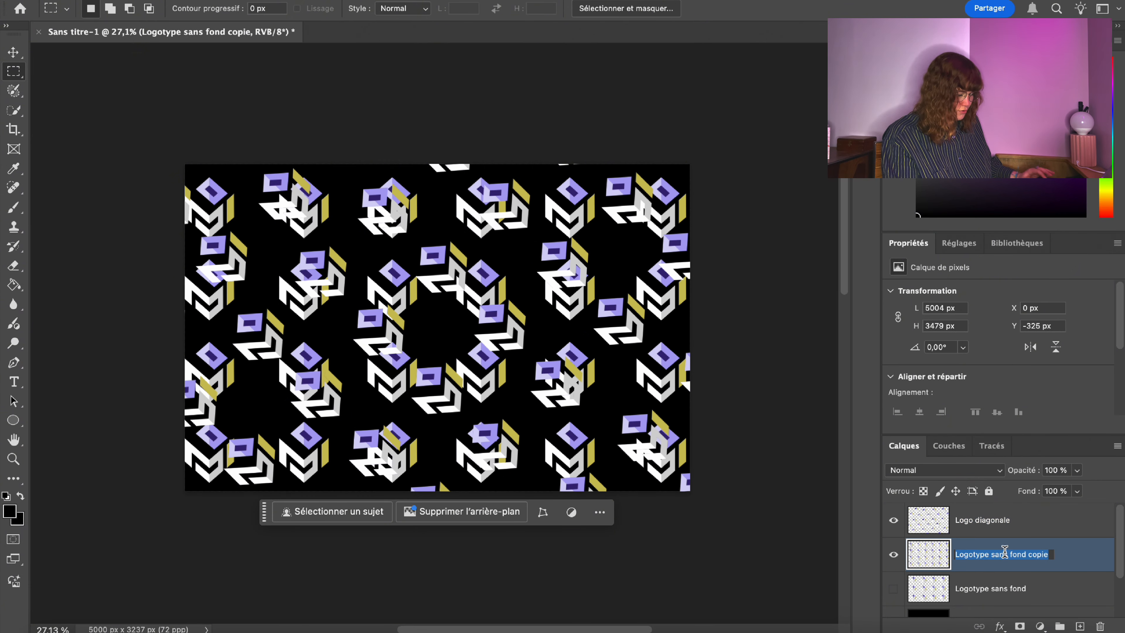
{"action": "type", "text": "Logos droits"}
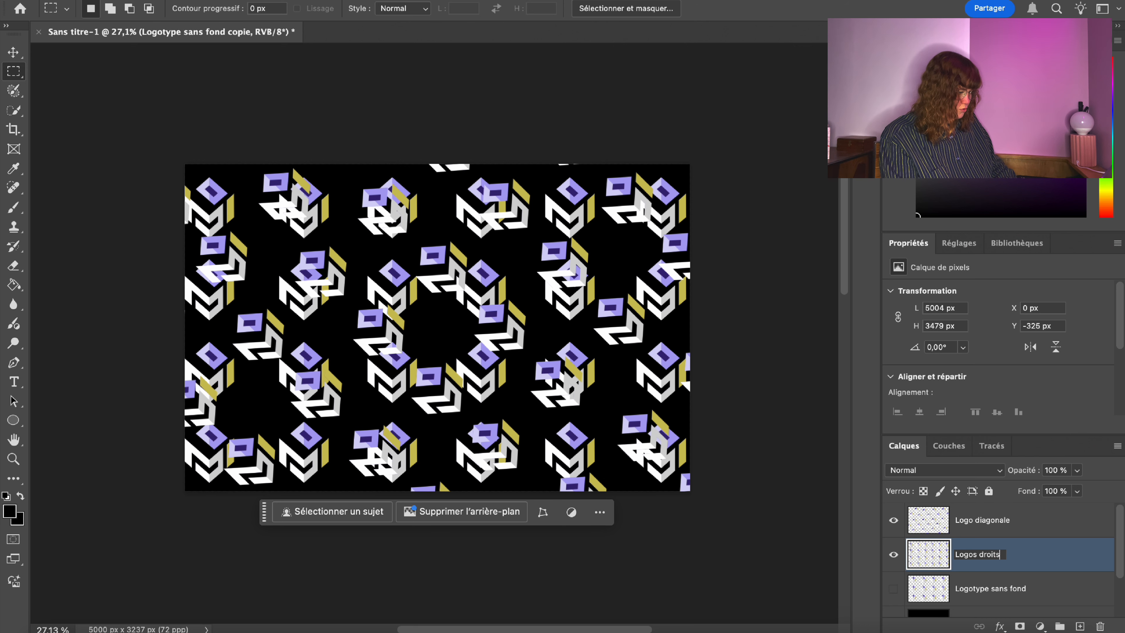
{"action": "key", "text": "Return"}
Correct the diagonal layer's name to 'Logos diagonales'.
{"action": "double_click", "coordinate": [977, 520]}
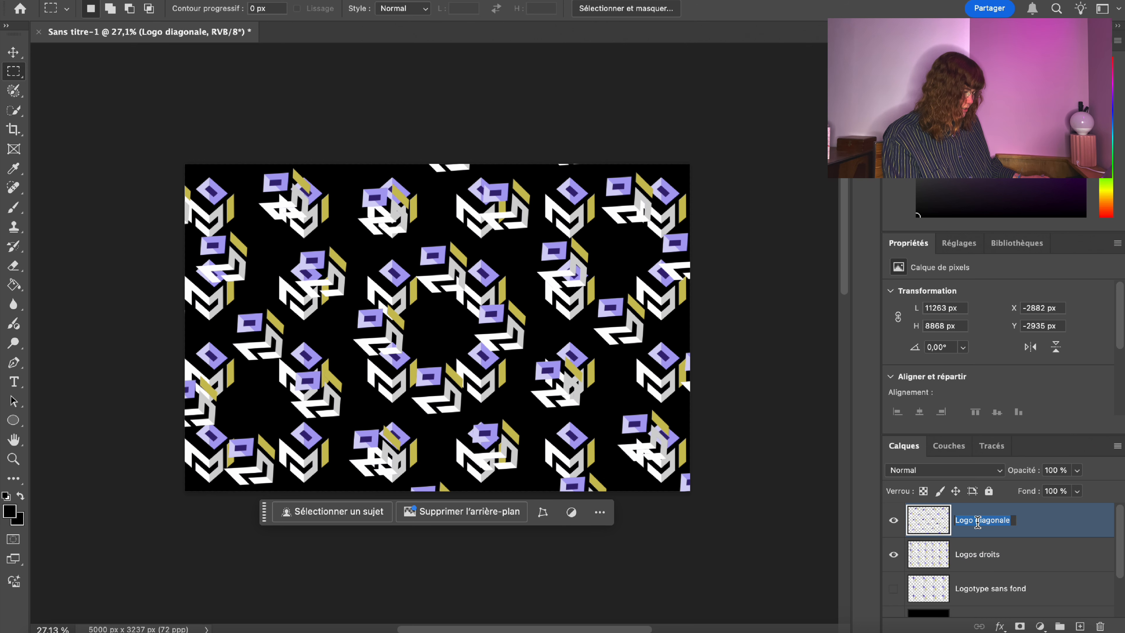
{"action": "left_click", "coordinate": [975, 522]}
{"action": "type", "text": "s"}
{"action": "key", "text": "Return"}
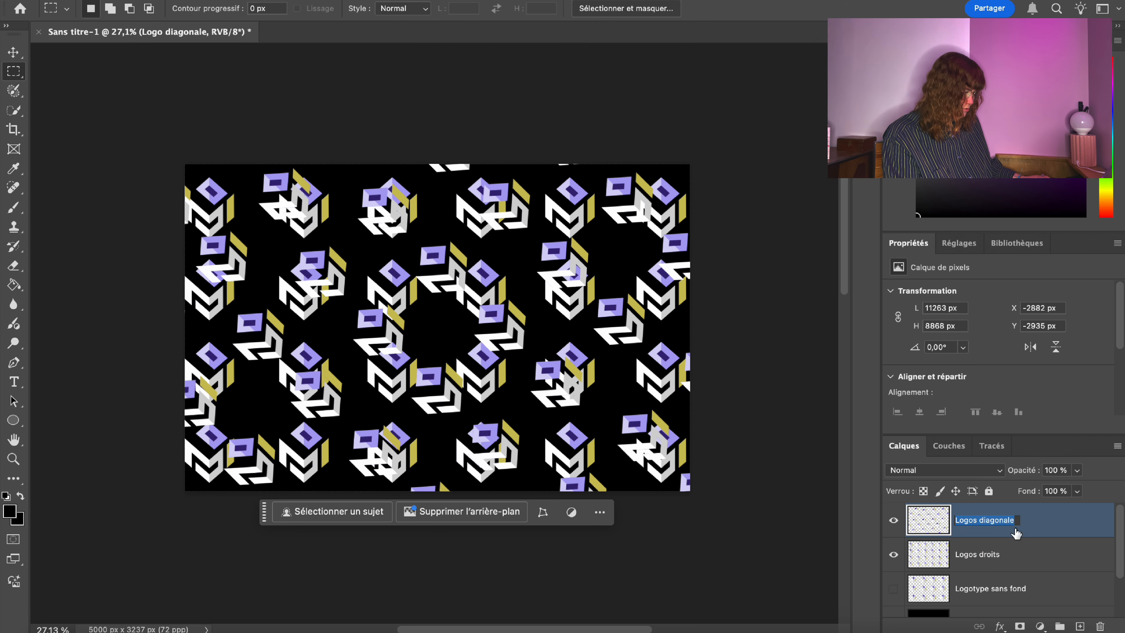
{"action": "left_click", "coordinate": [1012, 521]}
{"action": "key", "text": "Return"}
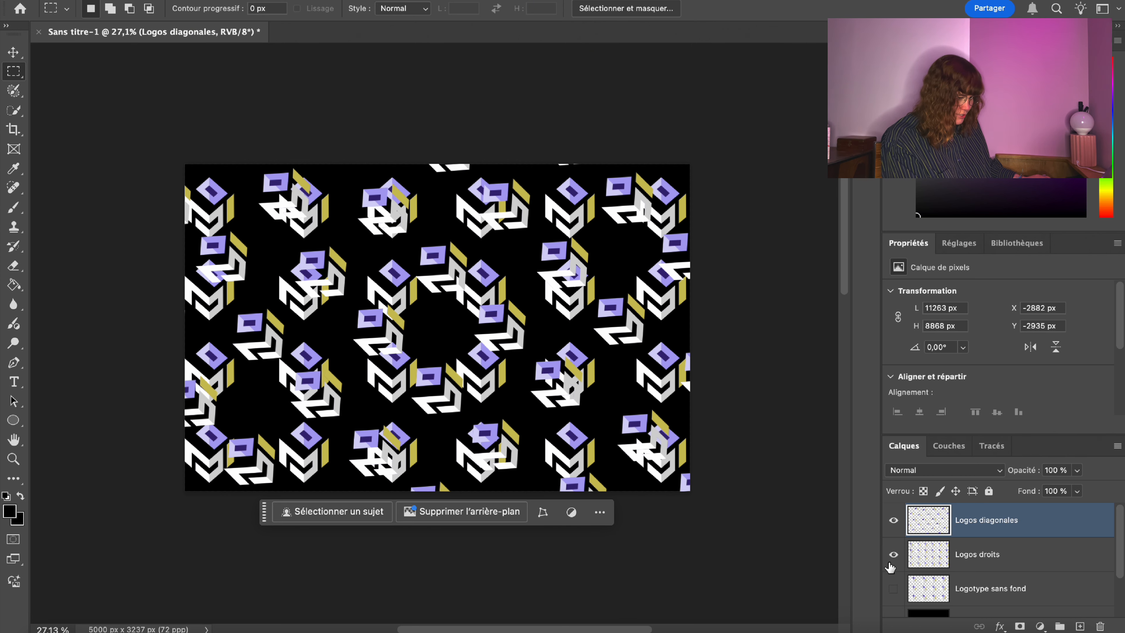
Lower the Logos diagonales opacity step by step, down to fully transparent.
{"action": "key", "text": "z"}
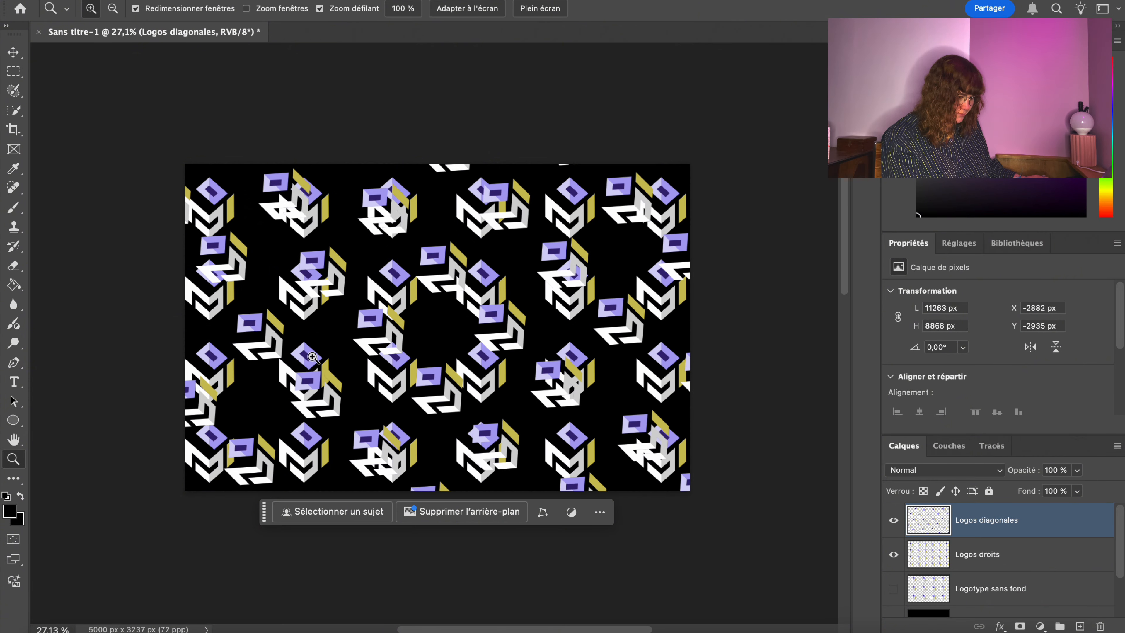
{"action": "left_click", "coordinate": [1077, 469]}
{"action": "left_click_drag", "start_coordinate": [1081, 487], "coordinate": [1041, 489]}
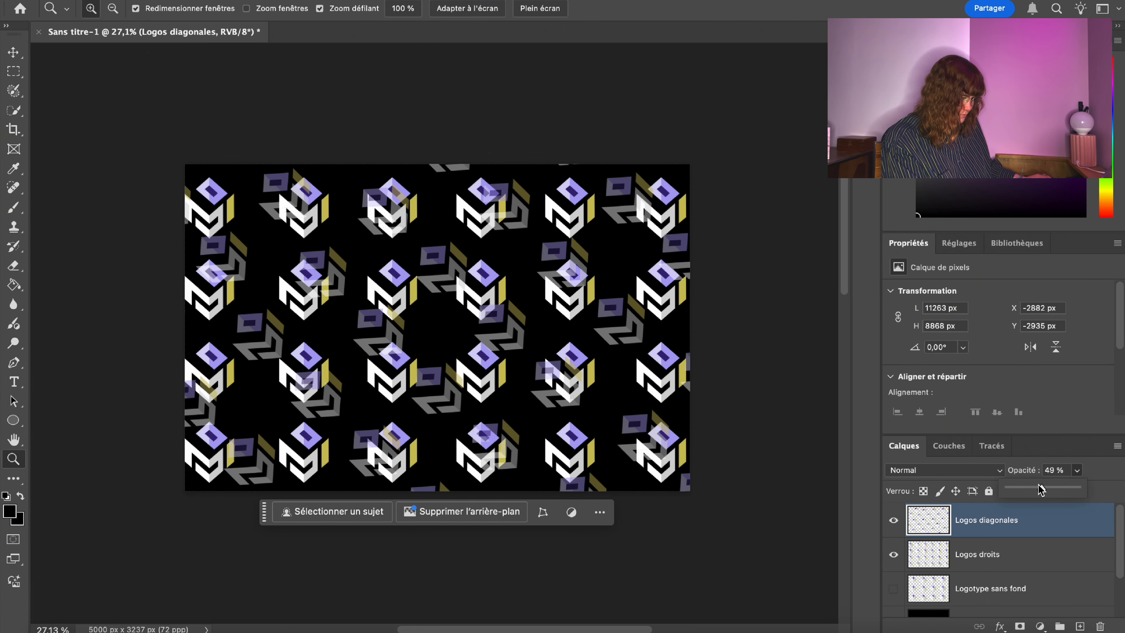
{"action": "left_click", "coordinate": [1030, 489]}
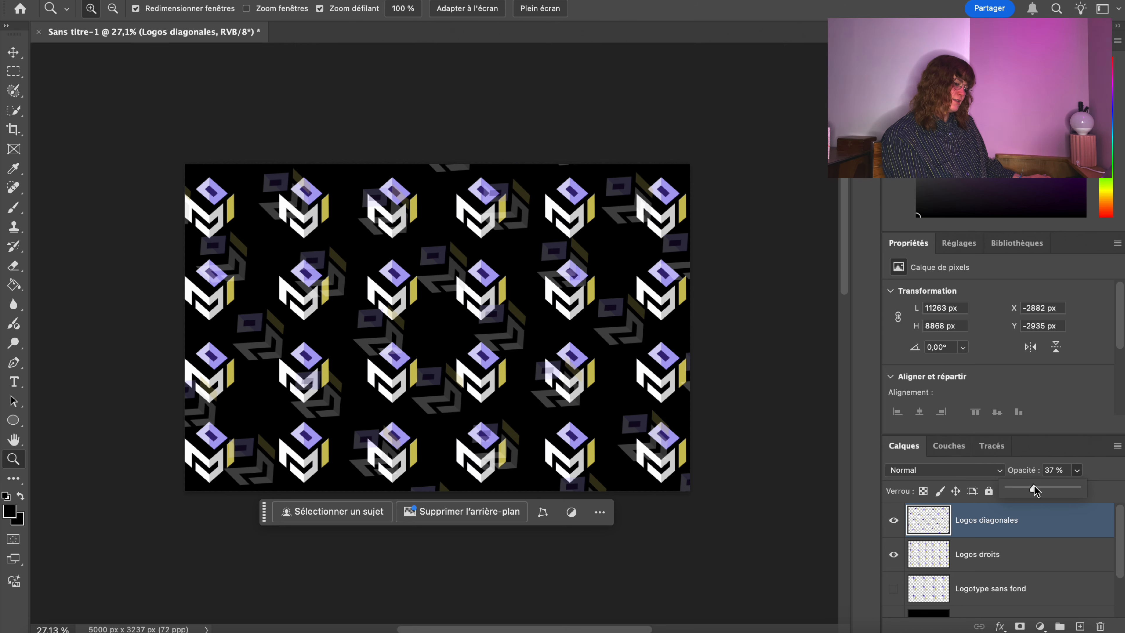
{"action": "left_click_drag", "start_coordinate": [1034, 490], "coordinate": [1008, 489]}
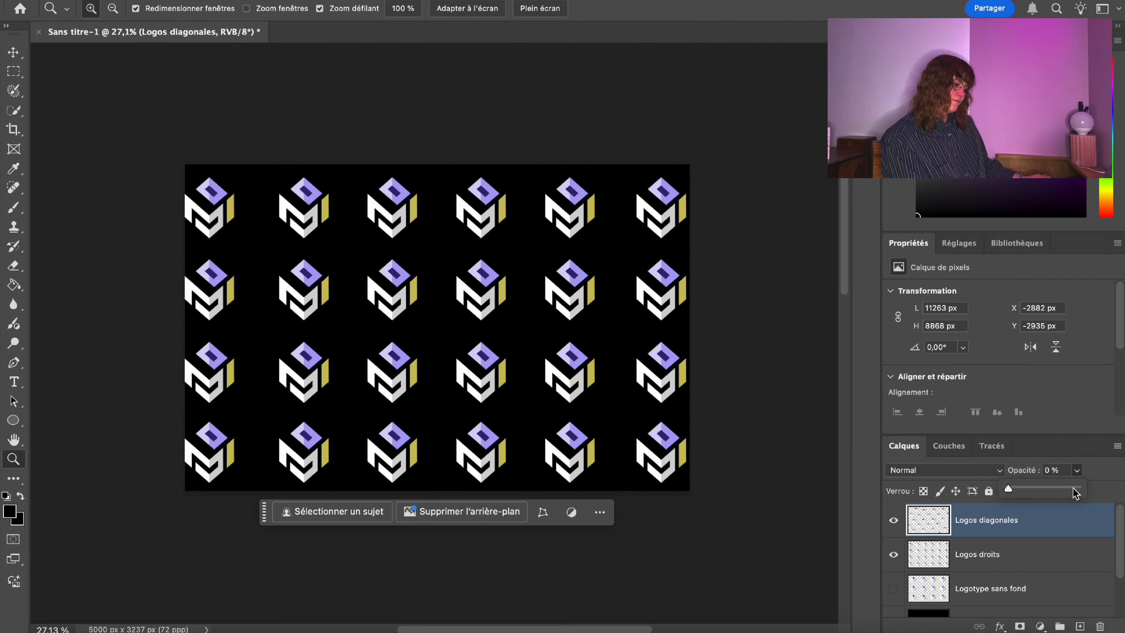
Toggle the Logos diagonales and Logos droits layers to compare them, ending with both visible.
{"action": "left_click", "coordinate": [893, 519]}
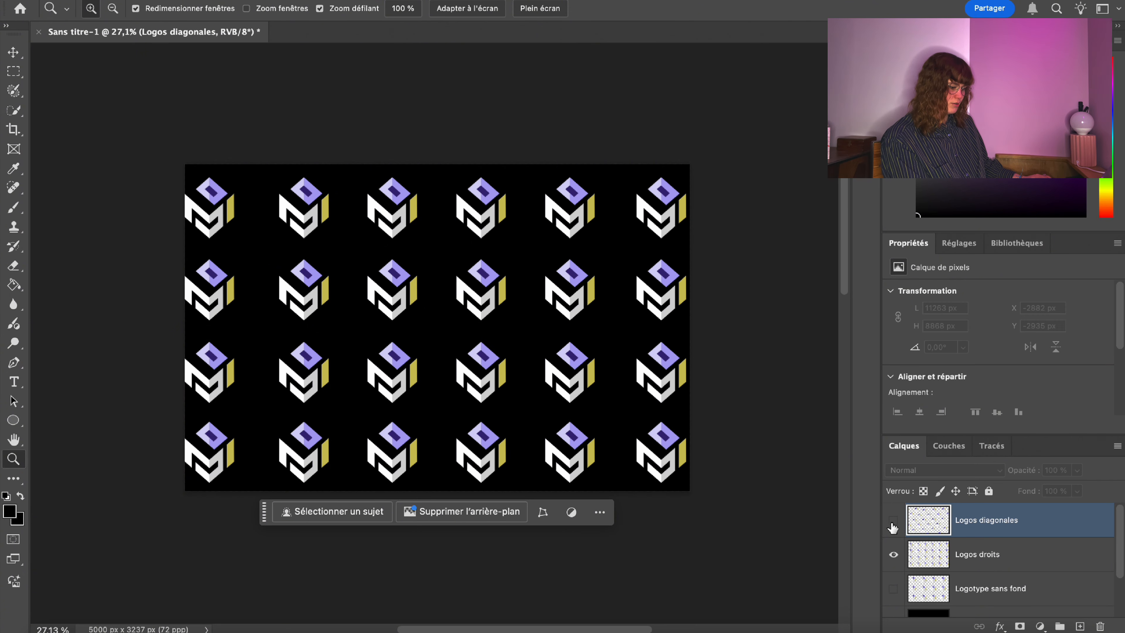
{"action": "left_click", "coordinate": [893, 554]}
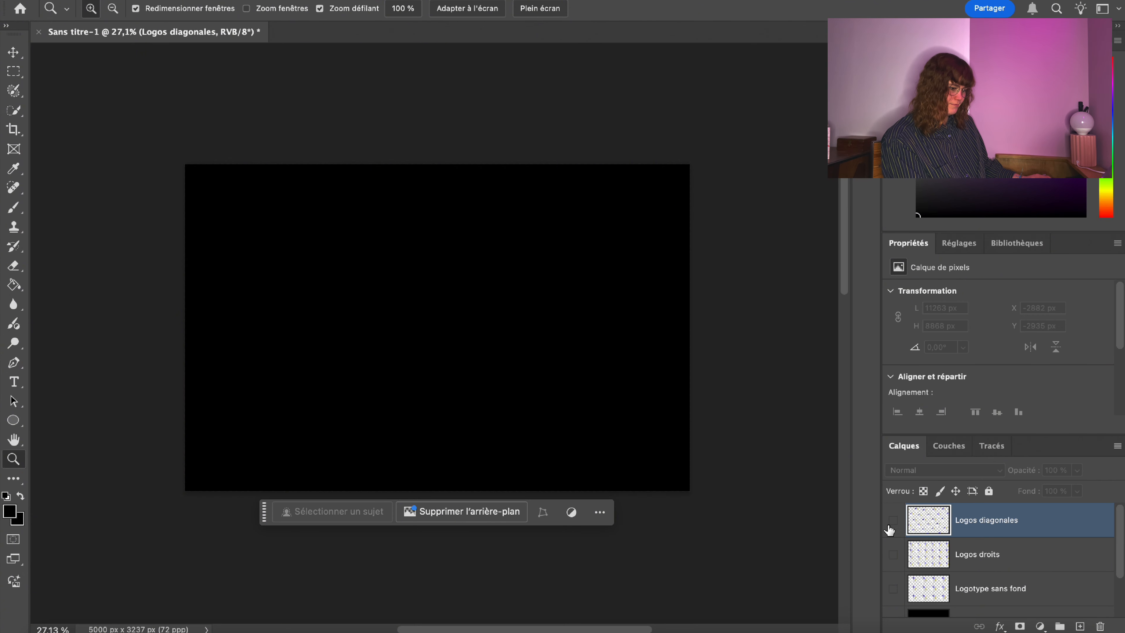
{"action": "left_click", "coordinate": [892, 520]}
{"action": "left_click", "coordinate": [893, 520]}
{"action": "left_click", "coordinate": [893, 555]}
{"action": "left_click", "coordinate": [893, 555]}
{"action": "left_click", "coordinate": [892, 520]}
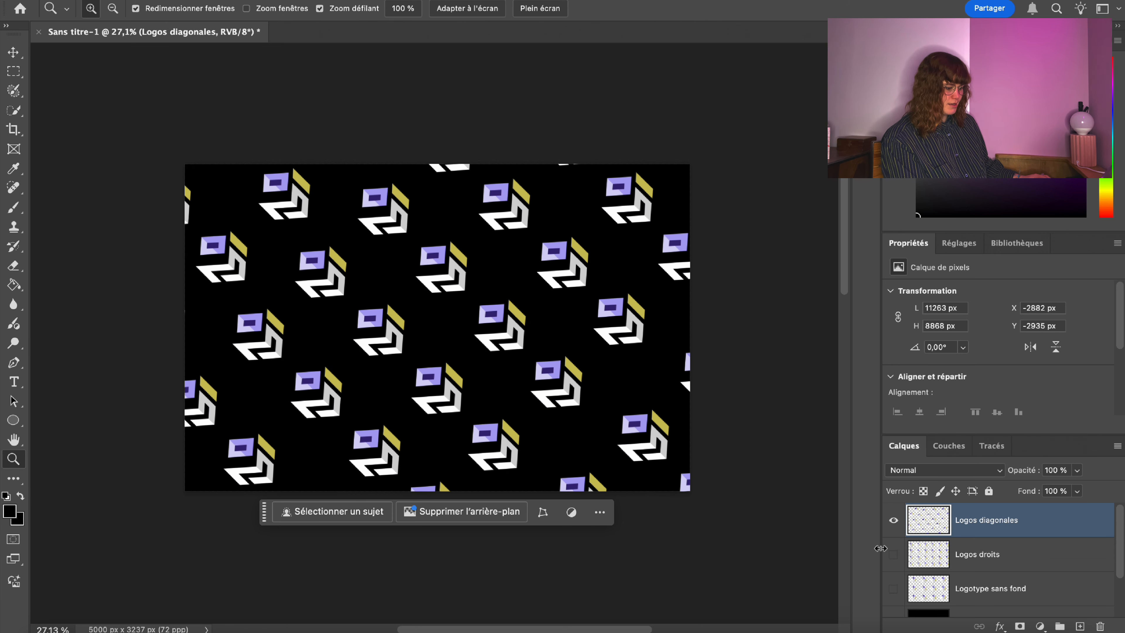
{"action": "left_click", "coordinate": [892, 521]}
{"action": "left_click", "coordinate": [893, 554]}
{"action": "left_click", "coordinate": [893, 555]}
{"action": "left_click", "coordinate": [893, 519]}
{"action": "left_click", "coordinate": [893, 555]}
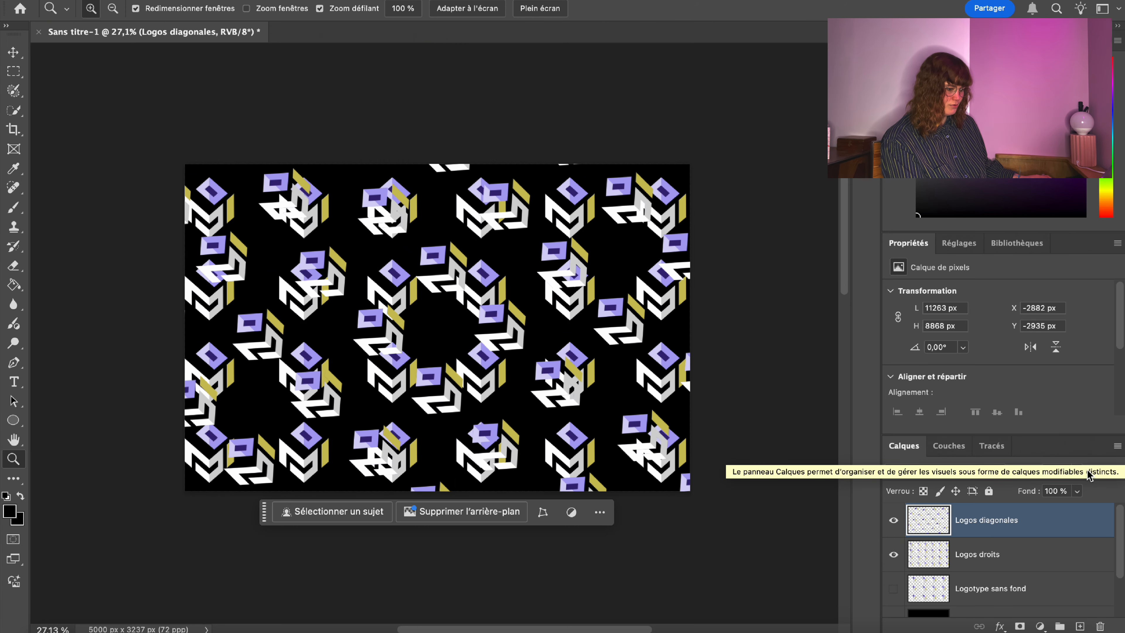
Move Logos diagonales below Logos droits and restore its full opacity.
{"action": "left_click", "coordinate": [1076, 470]}
{"action": "left_click_drag", "start_coordinate": [1048, 492], "coordinate": [1023, 490]}
{"action": "left_click_drag", "start_coordinate": [965, 521], "coordinate": [969, 562]}
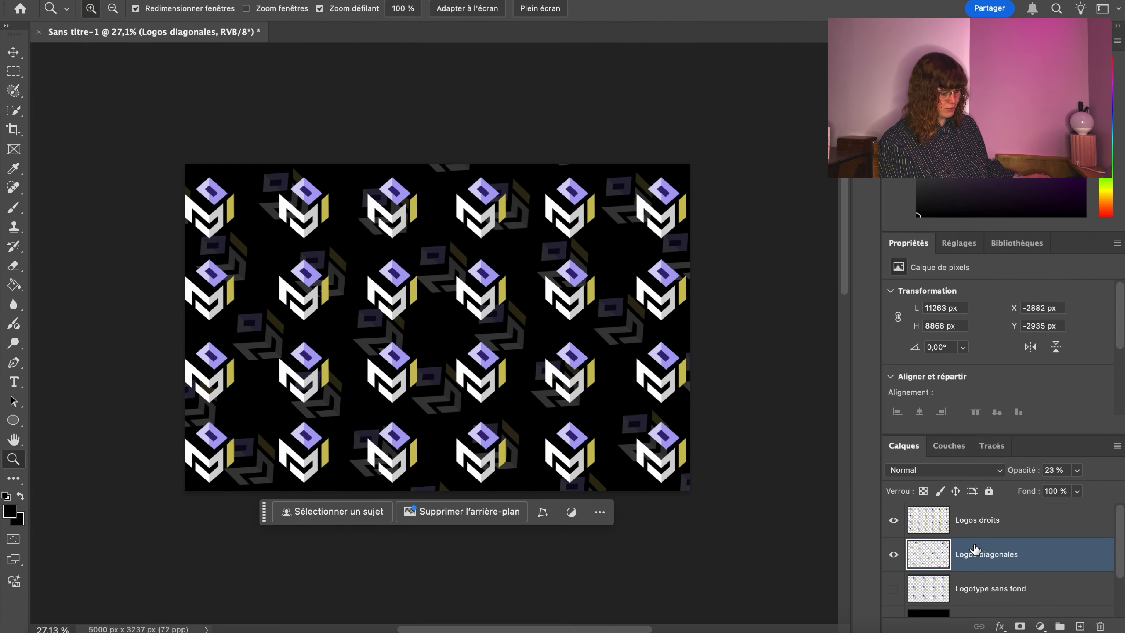
{"action": "left_click", "coordinate": [1076, 470]}
{"action": "left_click_drag", "start_coordinate": [1058, 489], "coordinate": [1122, 487]}
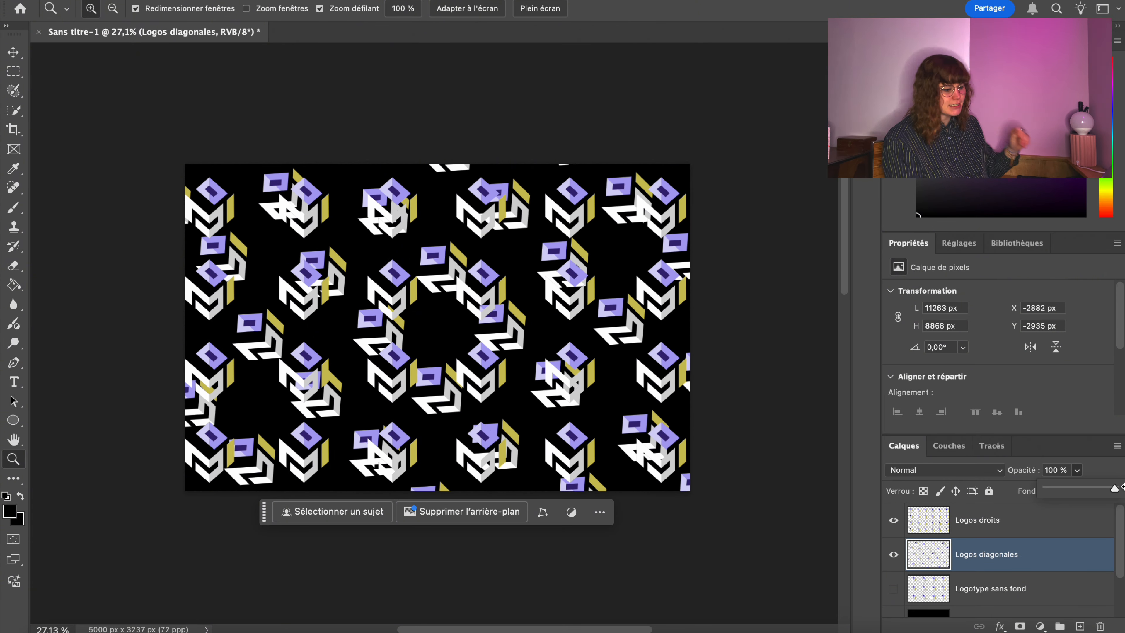
Set the Logos diagonales layer to 30% opacity as a faint backdrop.
{"action": "left_click_drag", "start_coordinate": [517, 337], "coordinate": [464, 306]}
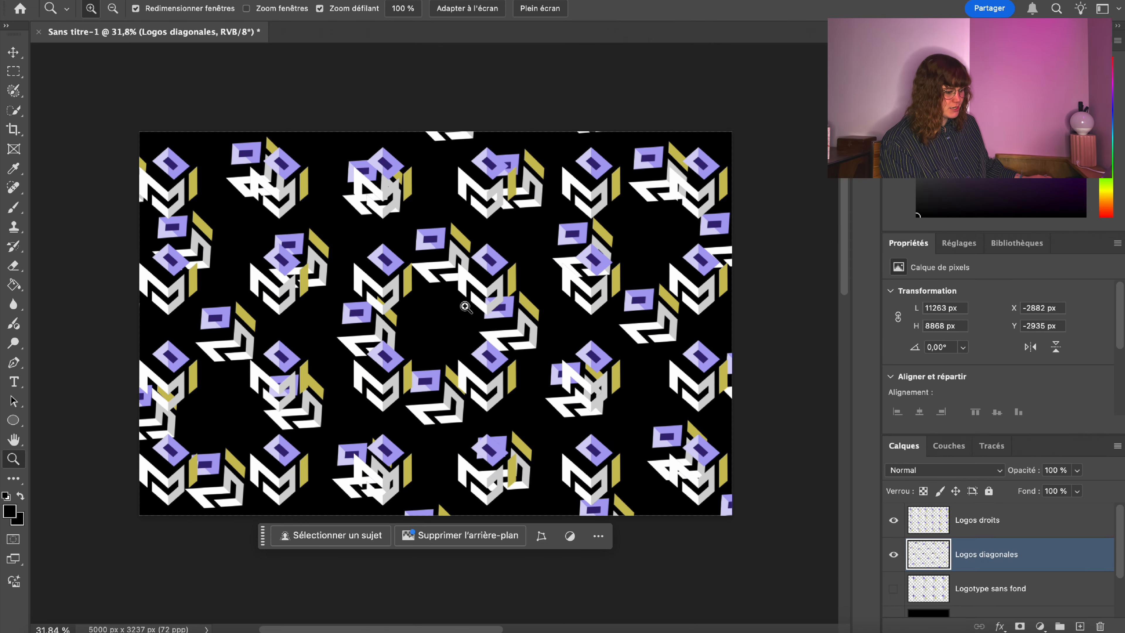
{"action": "scroll", "coordinate": [894, 571], "scroll_direction": "down", "scroll_amount": 3}
{"action": "scroll", "coordinate": [968, 572], "scroll_direction": "up", "scroll_amount": 2}
{"action": "left_click", "coordinate": [1076, 469]}
{"action": "left_click_drag", "start_coordinate": [1080, 487], "coordinate": [1030, 491]}
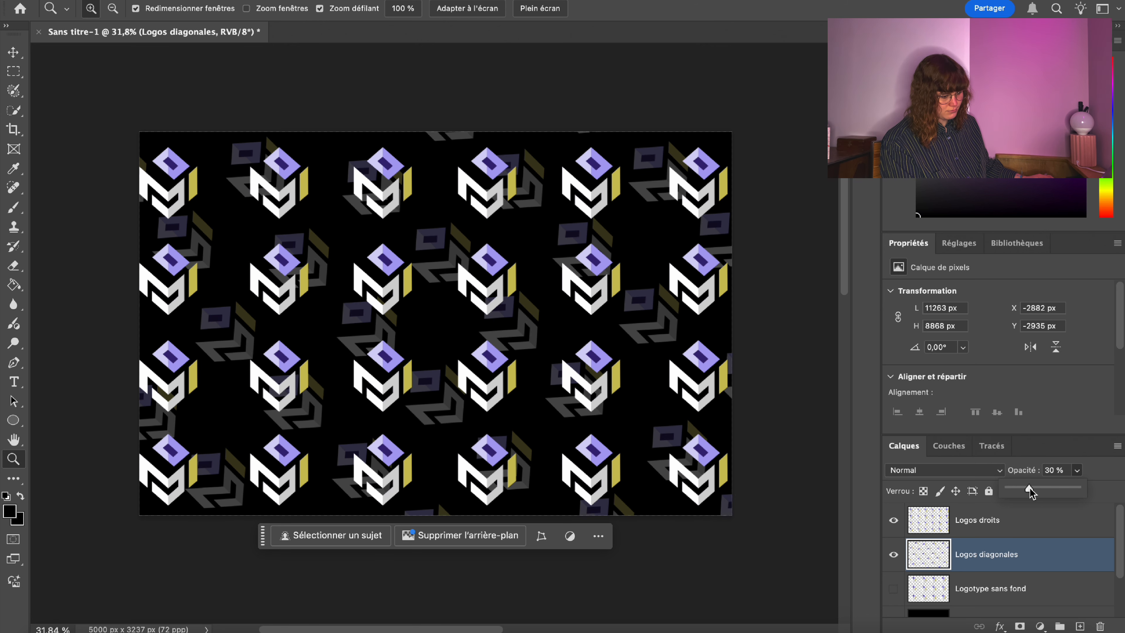
{"action": "left_click", "coordinate": [1003, 560]}
Give Calque 1 a colour overlay of dark purple #372477, eyedropped from the logos.
{"action": "scroll", "coordinate": [992, 545], "scroll_direction": "down", "scroll_amount": 2}
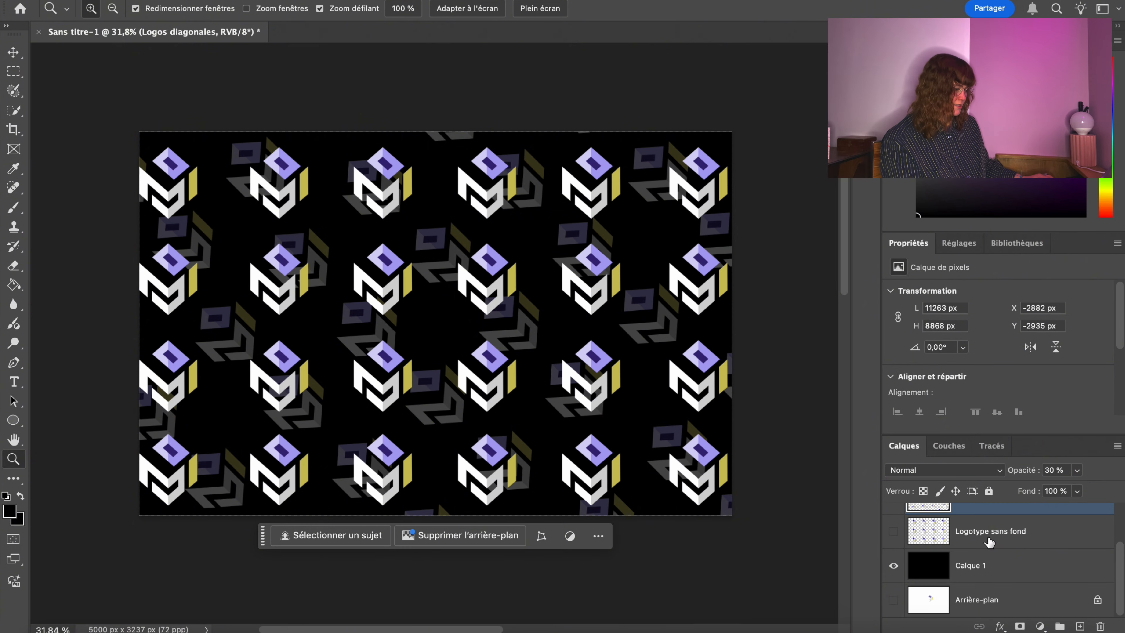
{"action": "scroll", "coordinate": [988, 535], "scroll_direction": "down", "scroll_amount": 1}
{"action": "left_click", "coordinate": [1021, 567]}
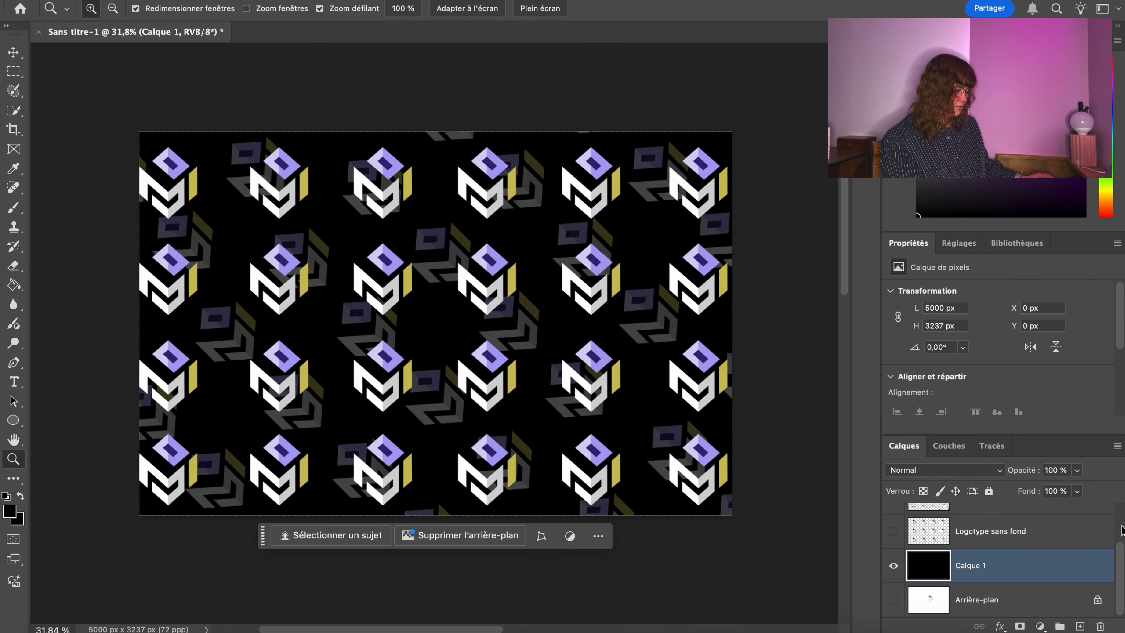
{"action": "double_click", "coordinate": [1051, 578]}
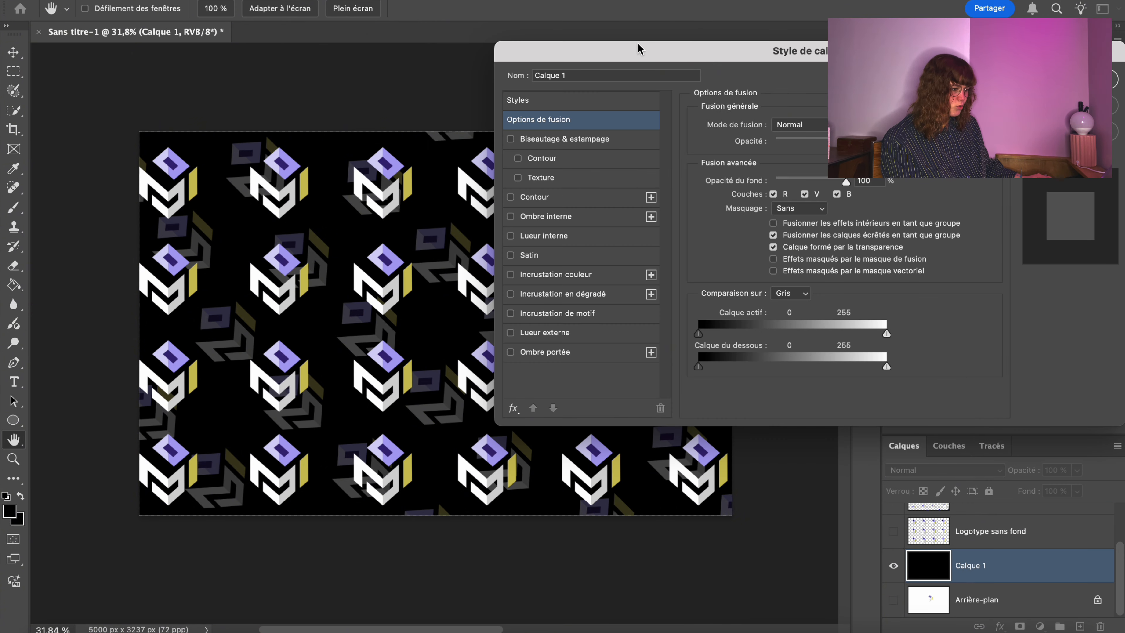
{"action": "left_click_drag", "start_coordinate": [642, 50], "coordinate": [830, 41]}
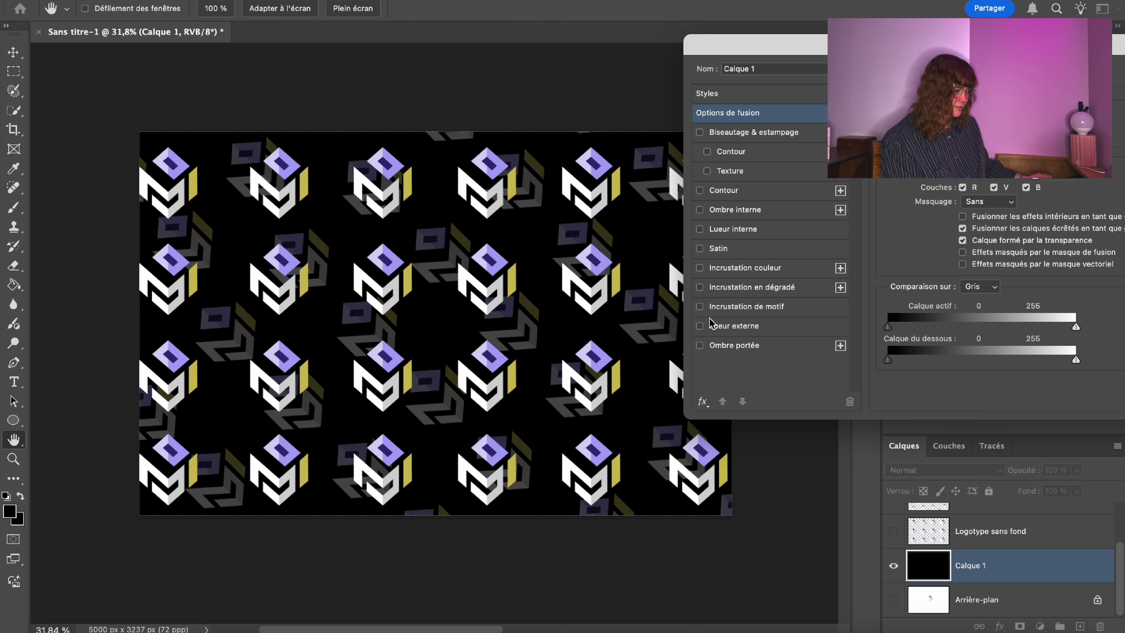
{"action": "left_click", "coordinate": [708, 268]}
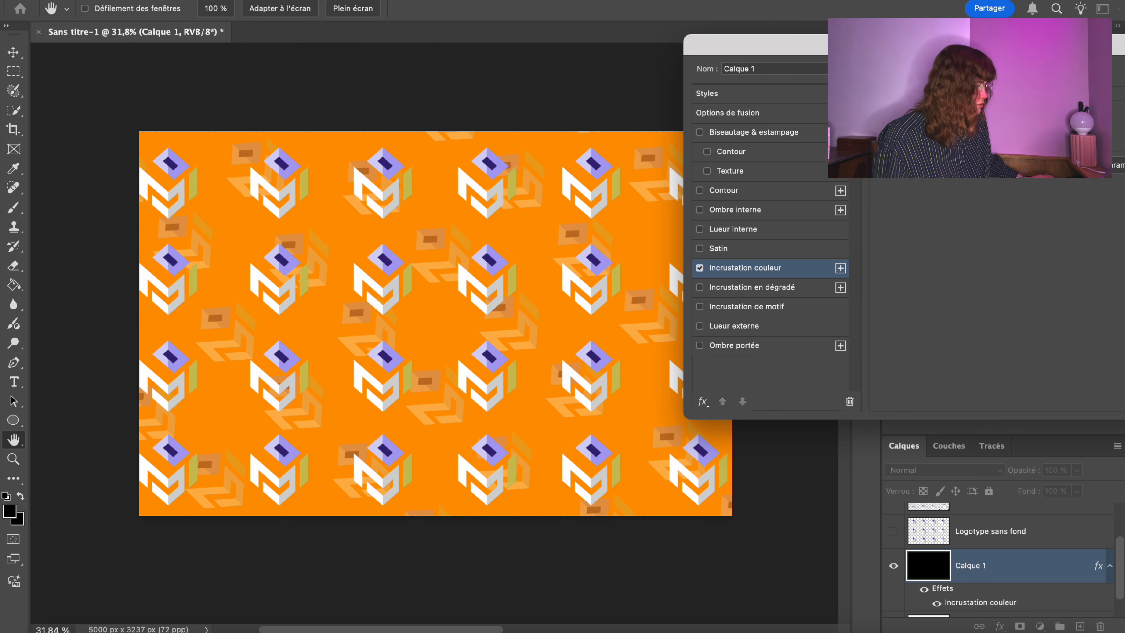
{"action": "left_click", "coordinate": [1072, 116]}
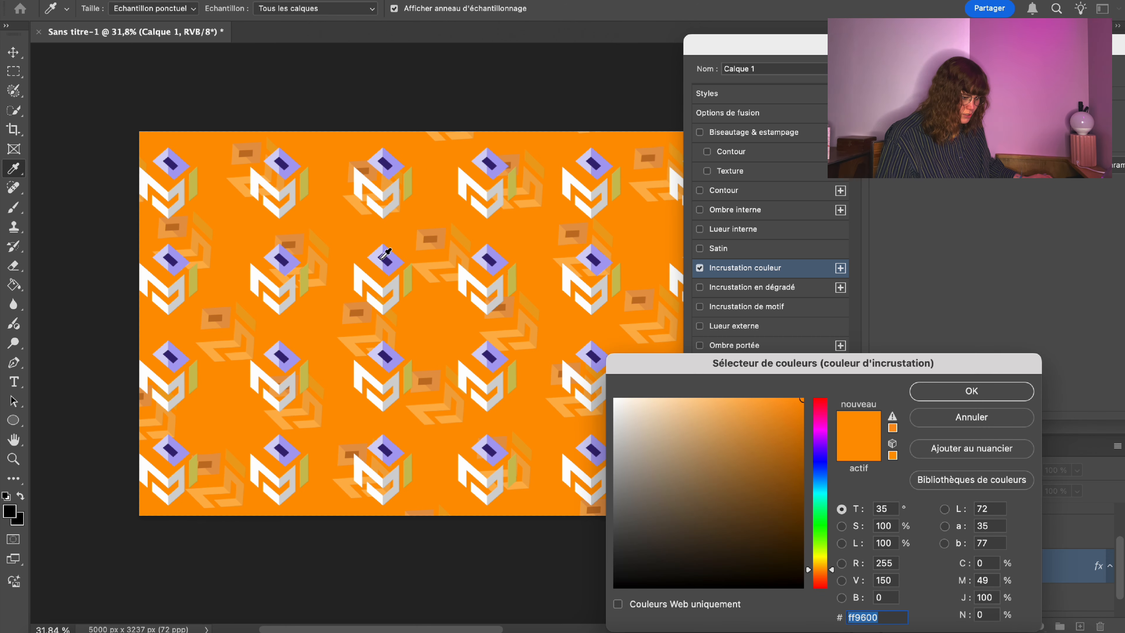
{"action": "left_click", "coordinate": [385, 260]}
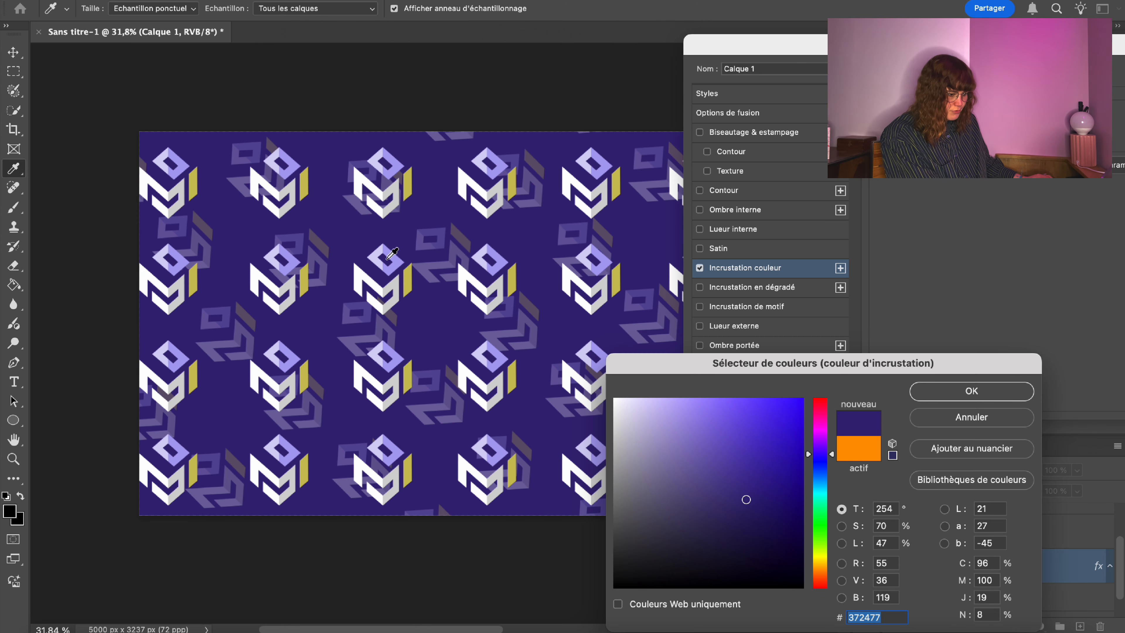
{"action": "left_click_drag", "start_coordinate": [793, 382], "coordinate": [597, 309]}
{"action": "left_click", "coordinate": [774, 318]}
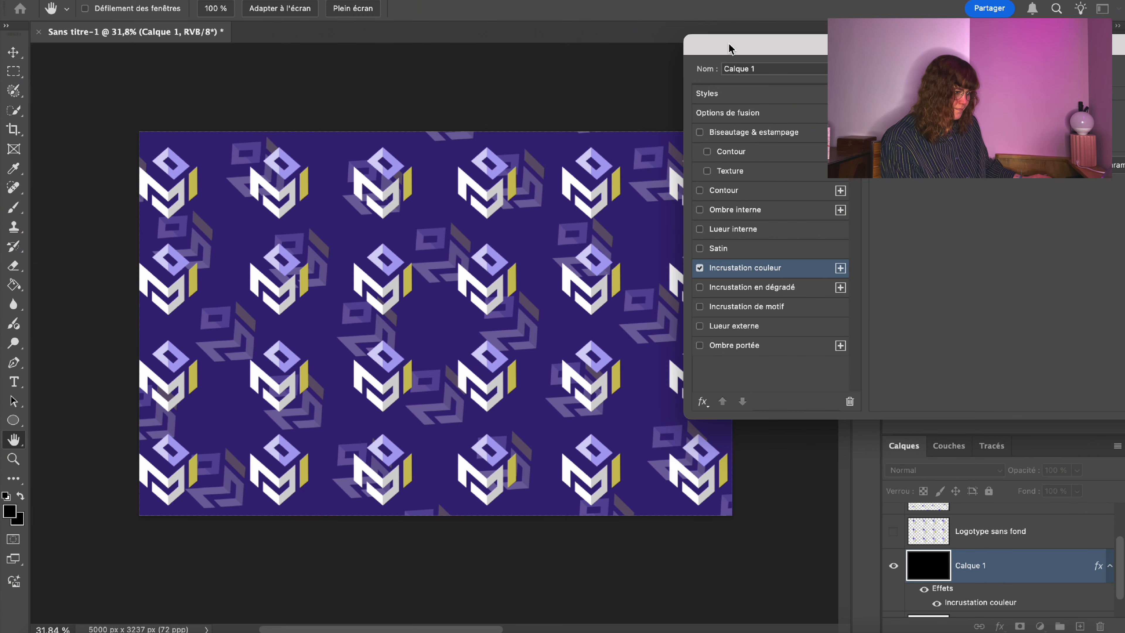
{"action": "left_click_drag", "start_coordinate": [729, 48], "coordinate": [947, 47]}
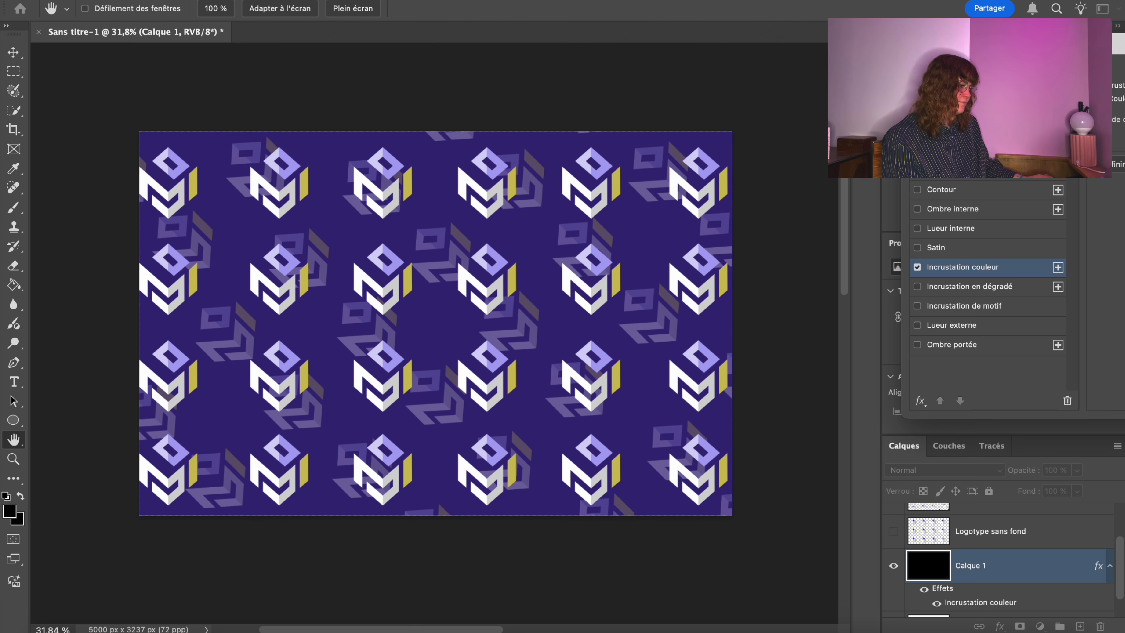
Try yellow, orange and red overlay colours on Calque 1, ending on a blue overlay.
{"action": "left_click_drag", "start_coordinate": [996, 48], "coordinate": [751, 76]}
{"action": "left_click", "coordinate": [1059, 129]}
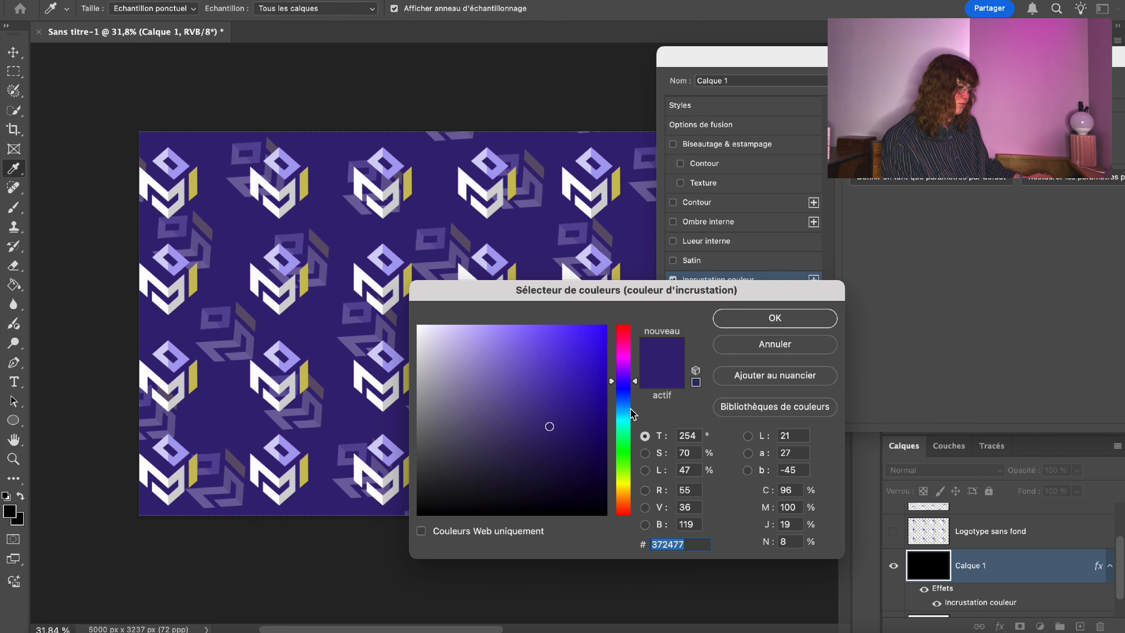
{"action": "left_click_drag", "start_coordinate": [631, 412], "coordinate": [821, 346]}
{"action": "left_click", "coordinate": [511, 375]}
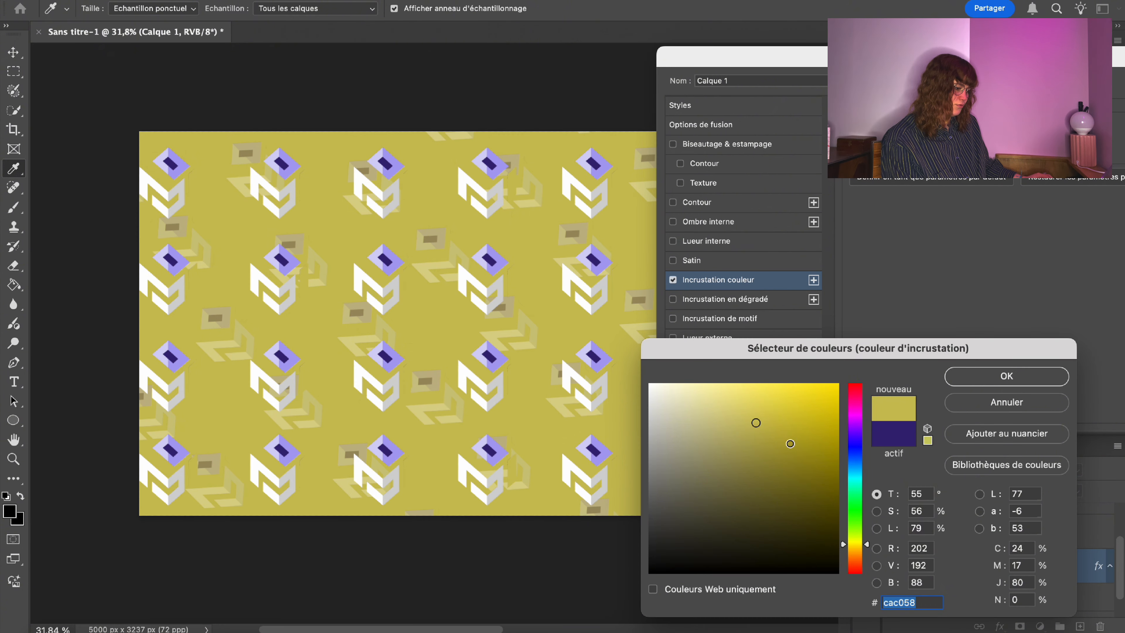
{"action": "mouse_move", "coordinate": [789, 420]}
{"action": "left_mouse_down"}
{"action": "mouse_move", "coordinate": [831, 404]}
{"action": "mouse_move", "coordinate": [837, 385]}
{"action": "left_mouse_up"}
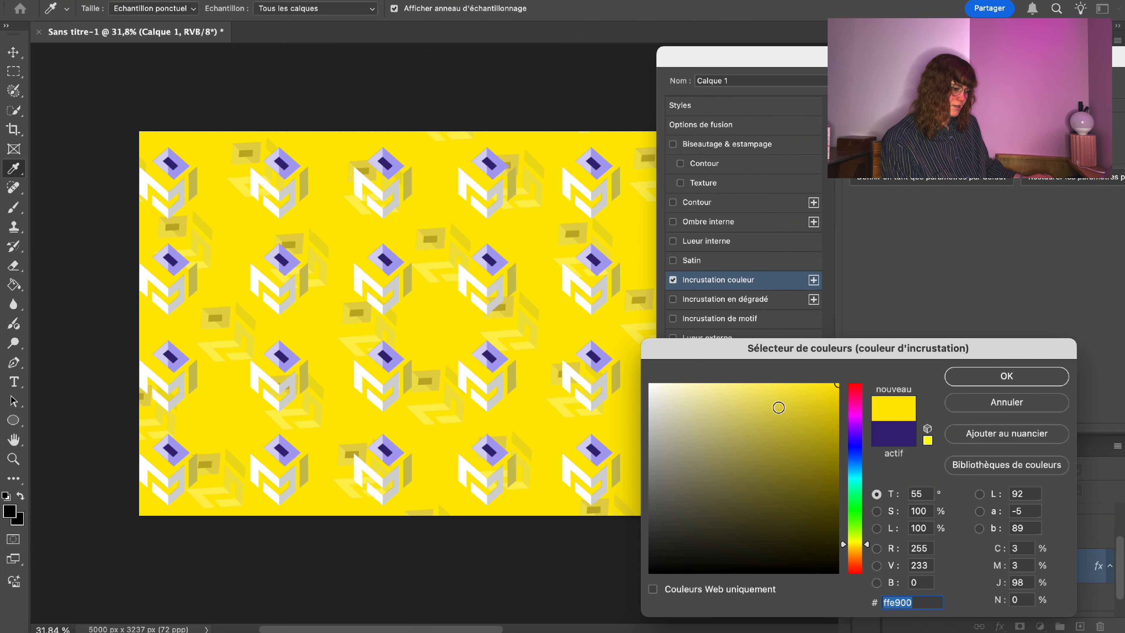
{"action": "left_click_drag", "start_coordinate": [779, 415], "coordinate": [871, 277]}
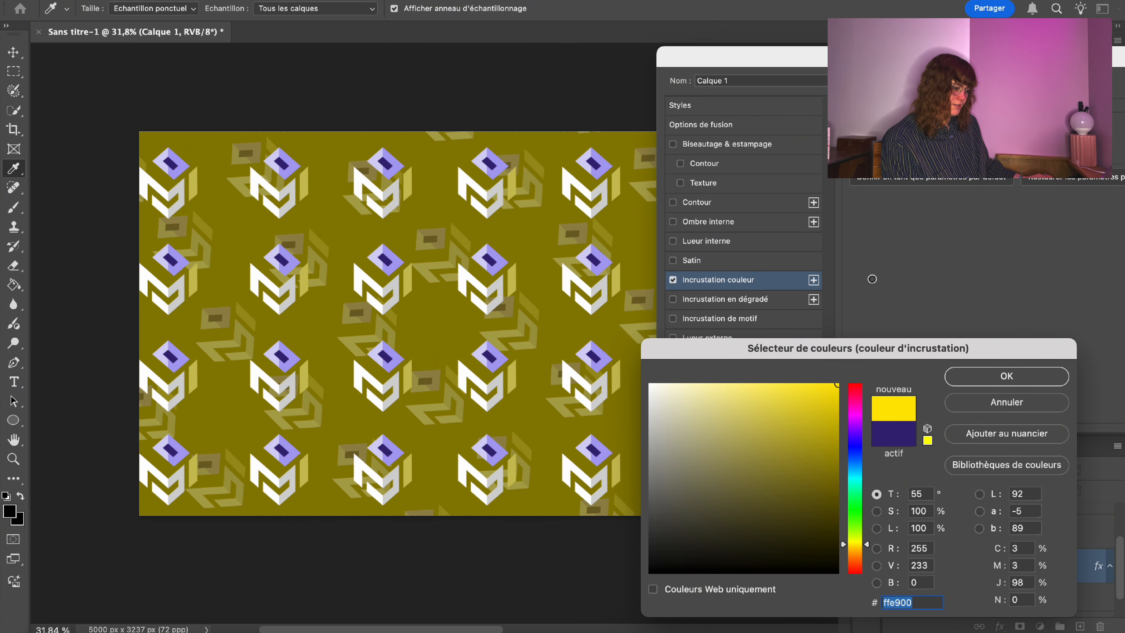
{"action": "left_click", "coordinate": [857, 552]}
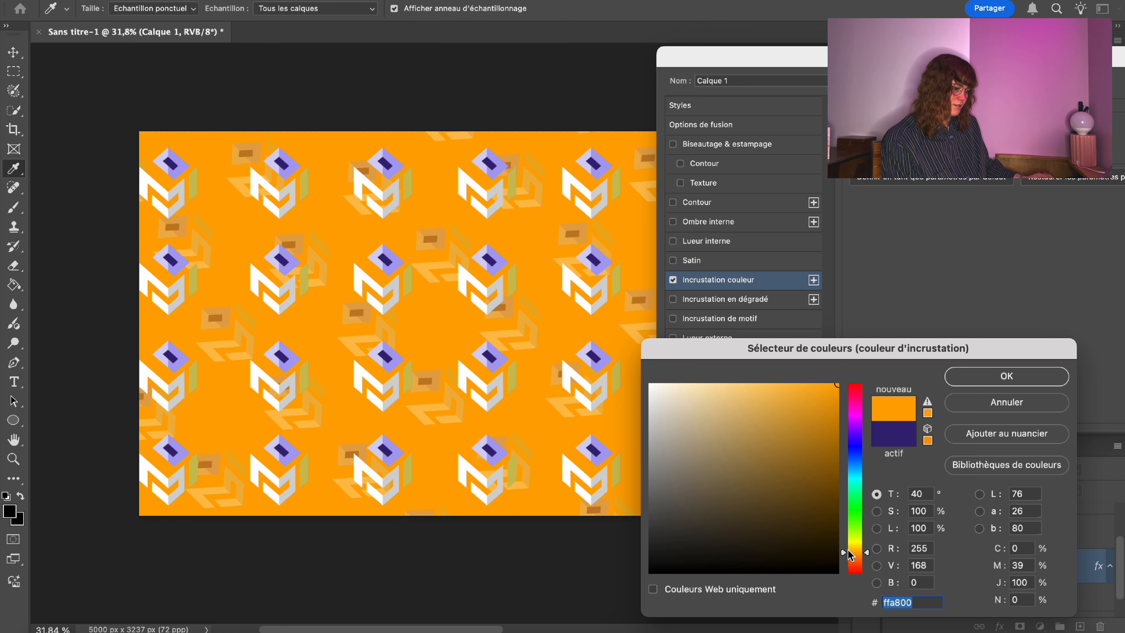
{"action": "left_click_drag", "start_coordinate": [857, 552], "coordinate": [866, 572]}
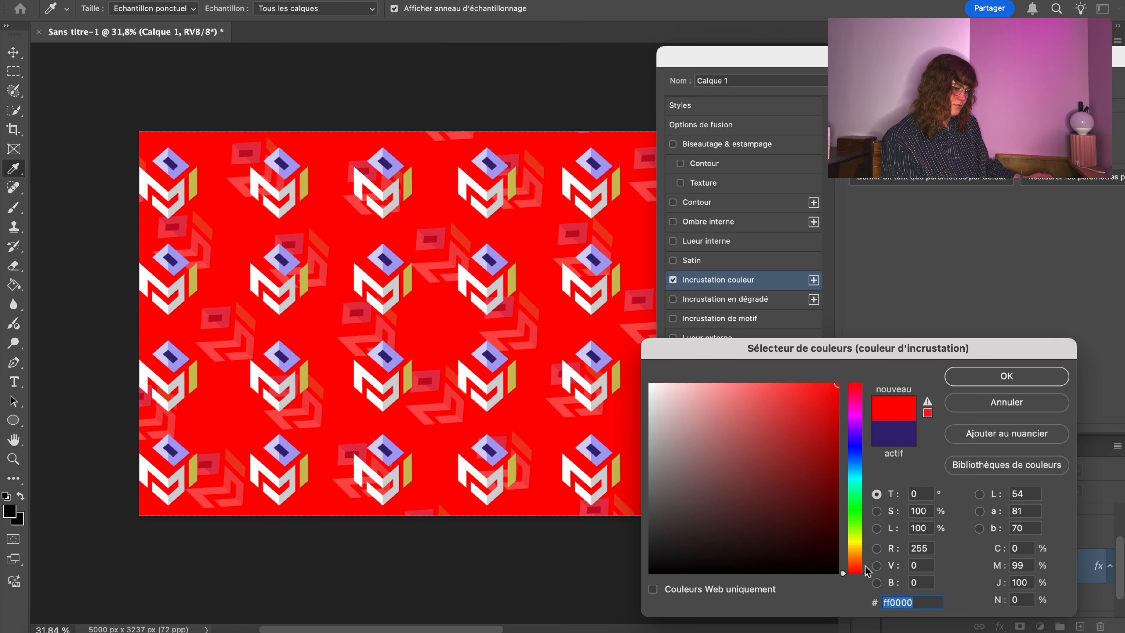
{"action": "left_click", "coordinate": [857, 445]}
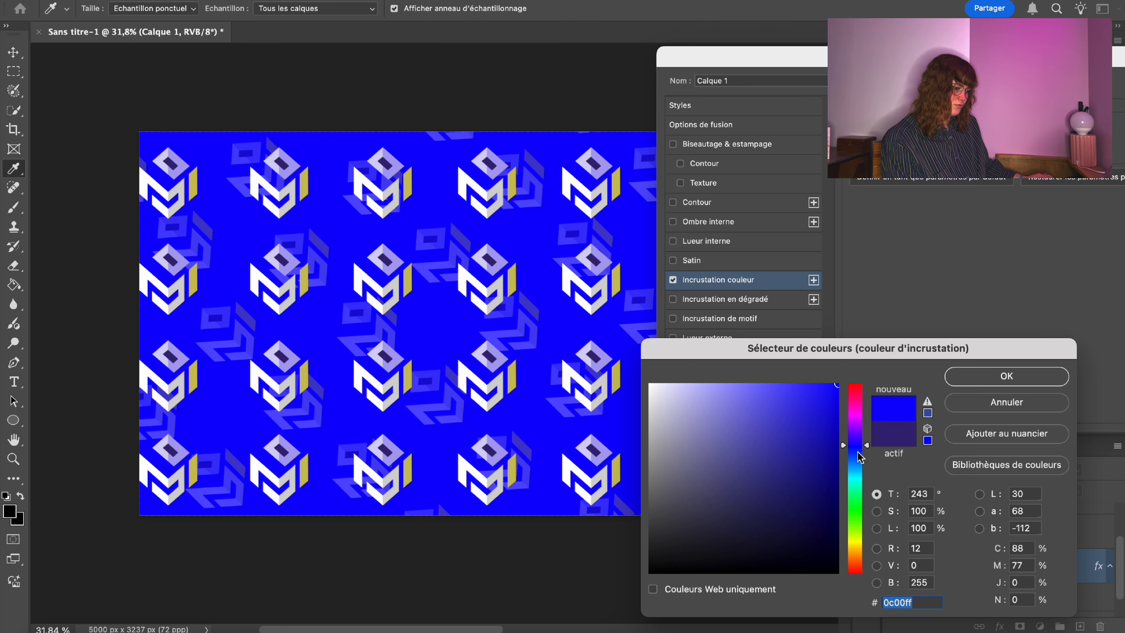
{"action": "left_click", "coordinate": [1006, 375]}
Resample the overlay from the logo's dark purple and confirm it at #372477.
{"action": "left_click_drag", "start_coordinate": [686, 59], "coordinate": [616, 1]}
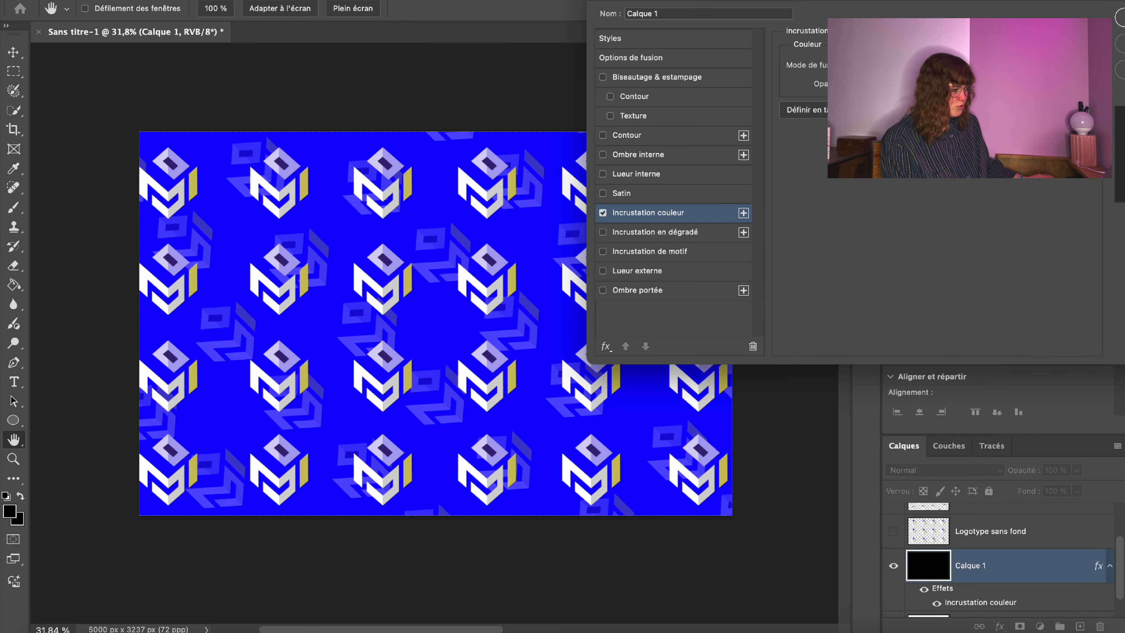
{"action": "left_click", "coordinate": [992, 65]}
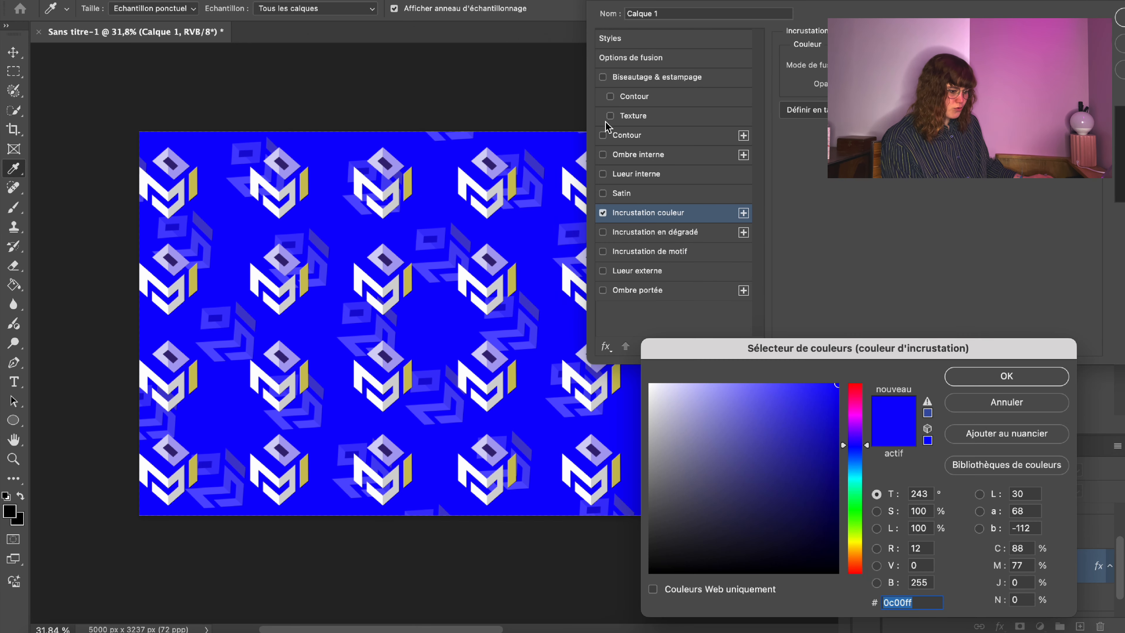
{"action": "left_click", "coordinate": [368, 282]}
{"action": "left_click_drag", "start_coordinate": [716, 439], "coordinate": [532, 452]}
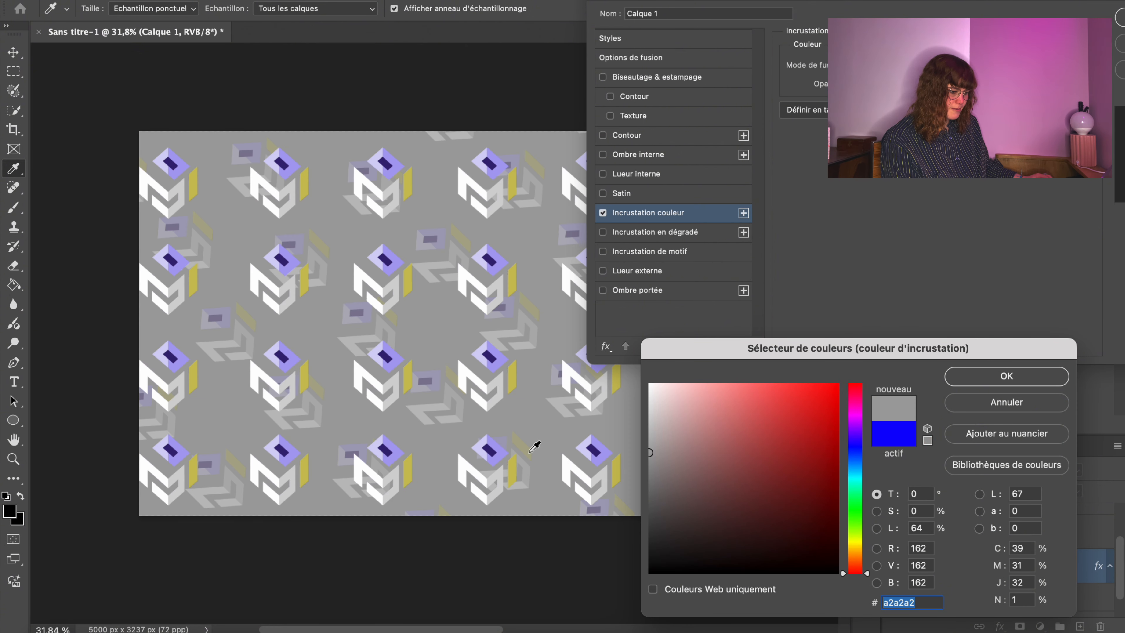
{"action": "mouse_move", "coordinate": [663, 478]}
{"action": "left_mouse_down"}
{"action": "mouse_move", "coordinate": [644, 489]}
{"action": "mouse_move", "coordinate": [615, 472]}
{"action": "left_mouse_up"}
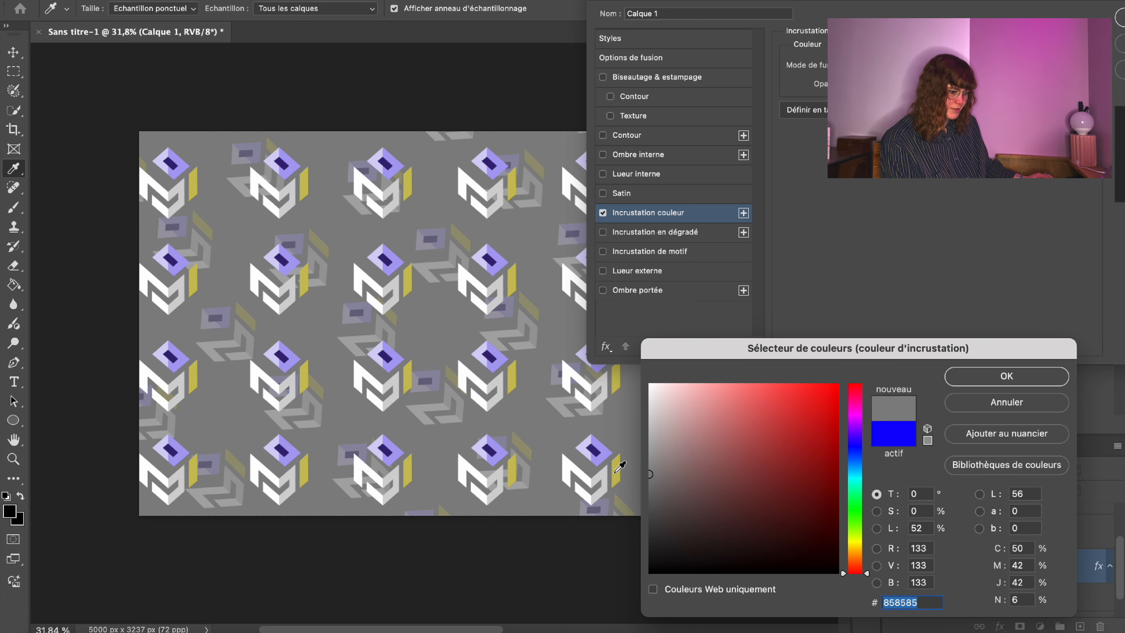
{"action": "left_click", "coordinate": [393, 257]}
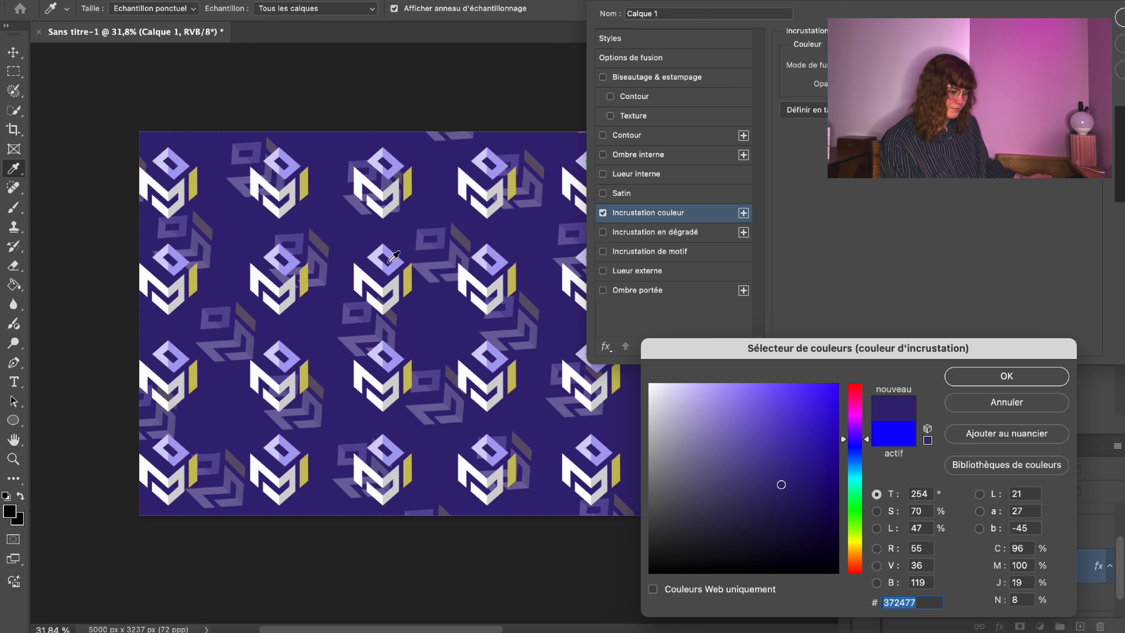
{"action": "left_click_drag", "start_coordinate": [780, 466], "coordinate": [836, 498]}
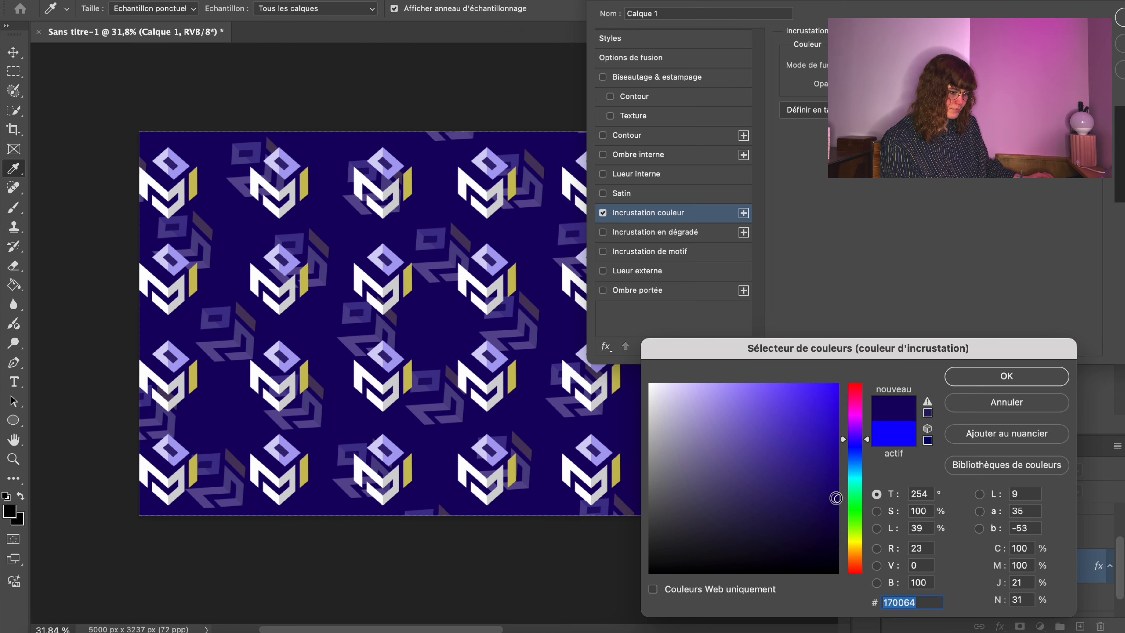
{"action": "left_click", "coordinate": [780, 482]}
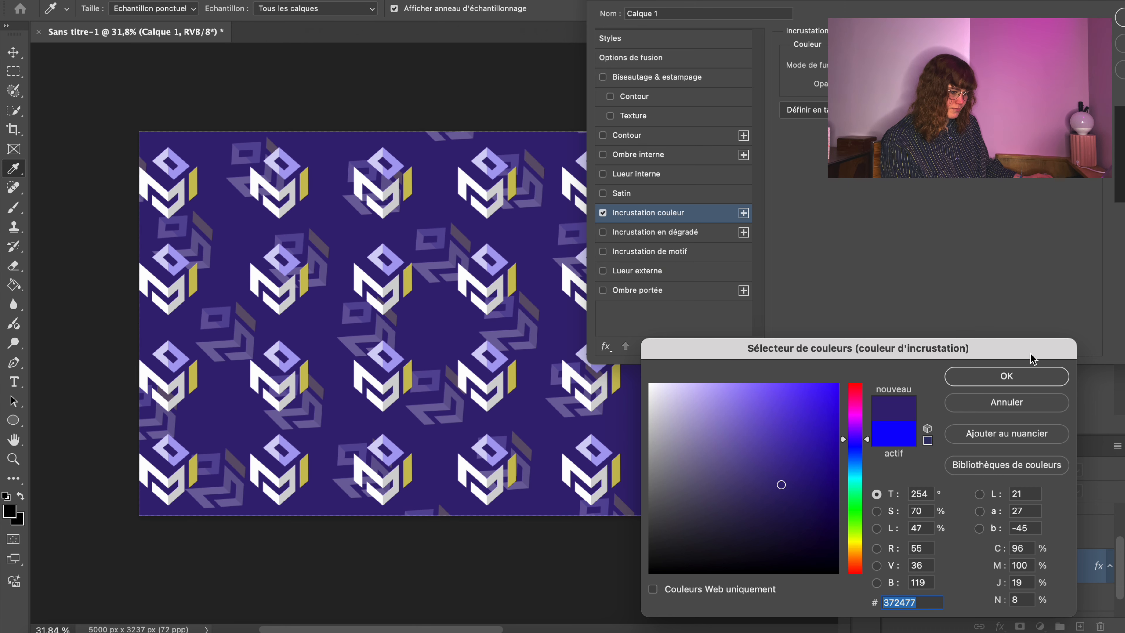
{"action": "left_click", "coordinate": [992, 376]}
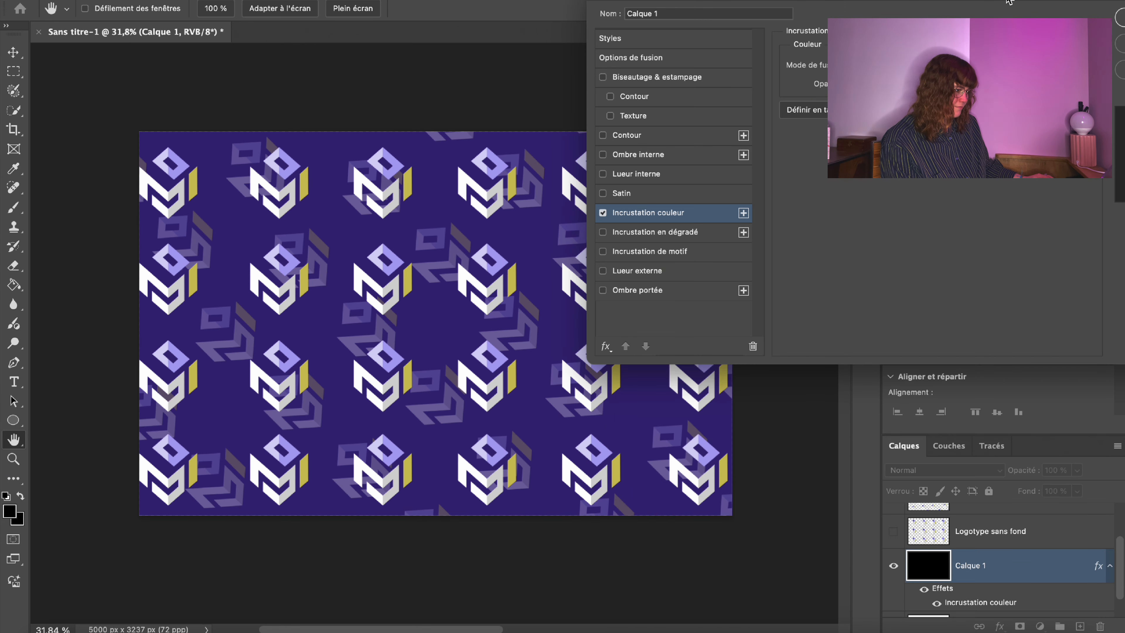
Apply the purple overlay style and reframe the view around the whole card.
{"action": "left_click_drag", "start_coordinate": [1008, 1], "coordinate": [761, 1]}
{"action": "left_click", "coordinate": [914, 13]}
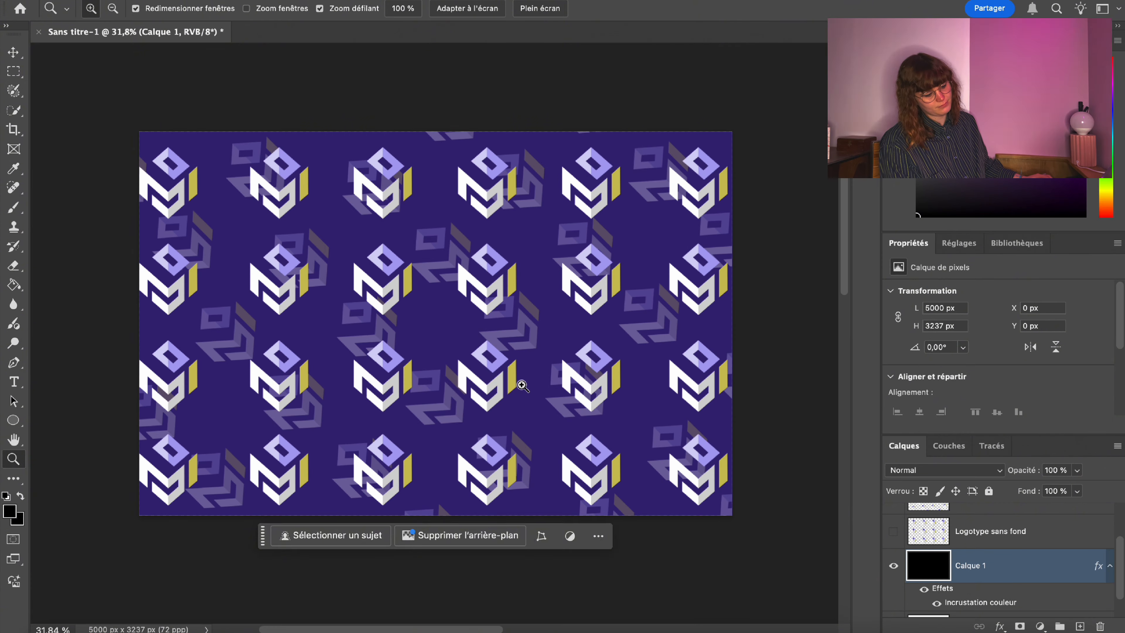
{"action": "mouse_move", "coordinate": [525, 384]}
{"action": "left_mouse_down"}
{"action": "mouse_move", "coordinate": [547, 377]}
{"action": "mouse_move", "coordinate": [520, 377]}
{"action": "left_mouse_up"}
{"action": "left_click_drag", "start_coordinate": [417, 260], "coordinate": [427, 251]}
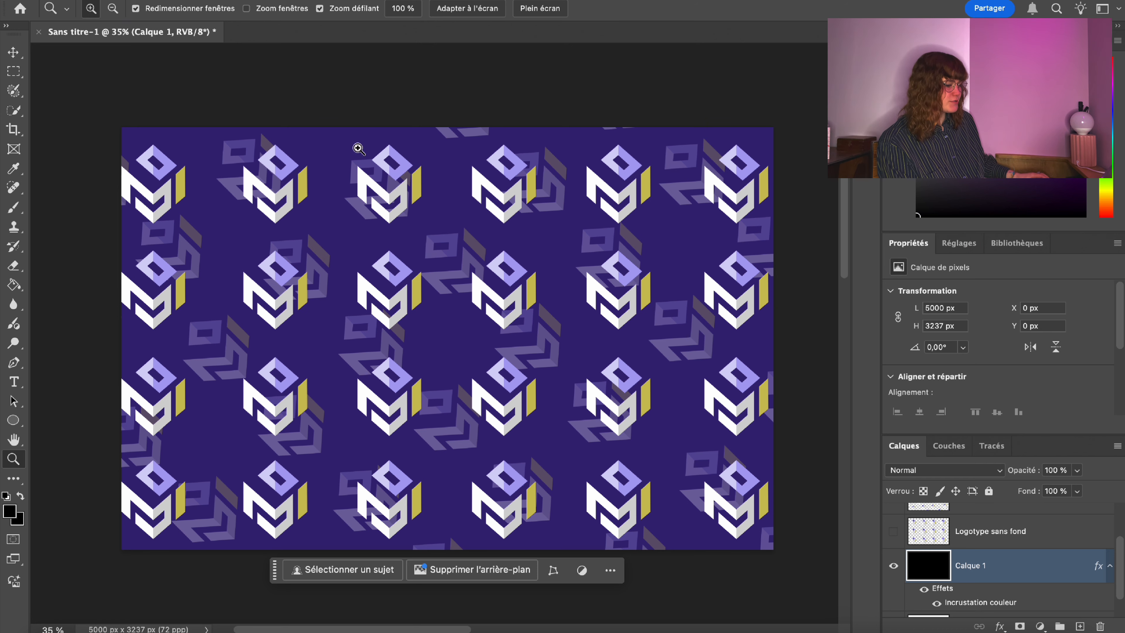
{"action": "left_click_drag", "start_coordinate": [631, 363], "coordinate": [593, 338]}
{"action": "scroll", "coordinate": [935, 527], "scroll_direction": "up", "scroll_amount": 3}
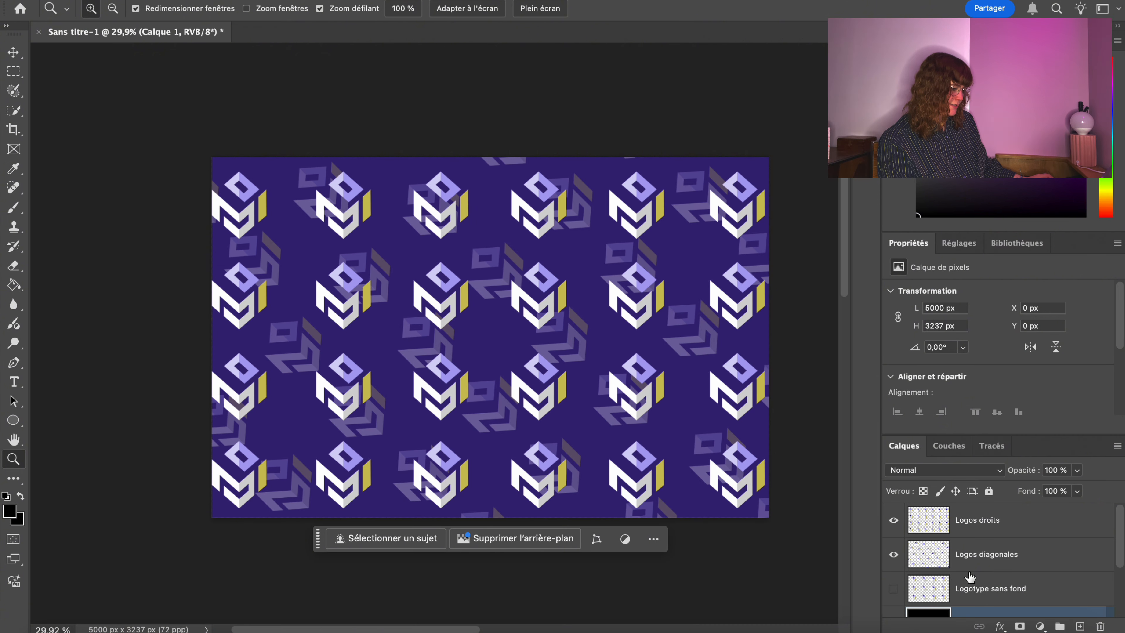
{"action": "left_click", "coordinate": [893, 521]}
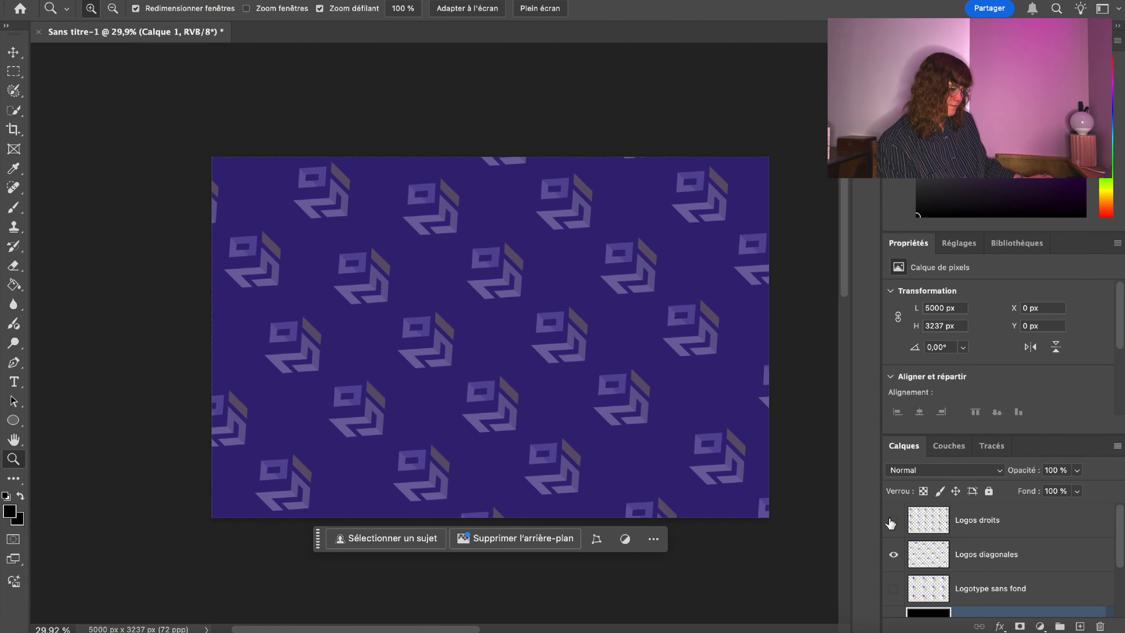
{"action": "left_click", "coordinate": [988, 519]}
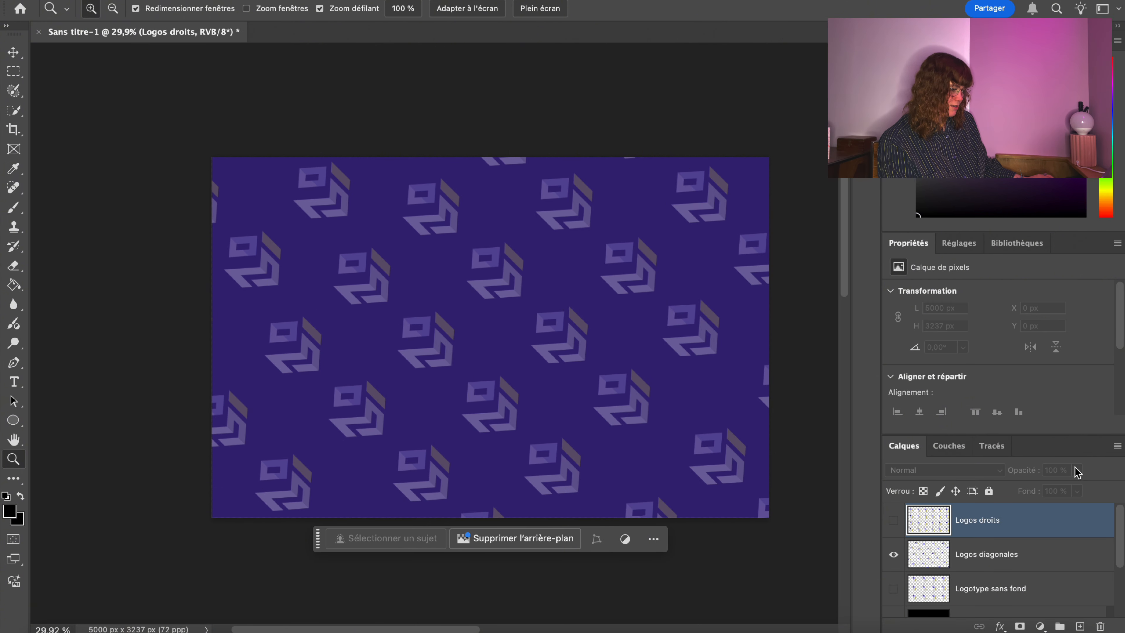
{"action": "left_click", "coordinate": [894, 520]}
{"action": "left_click", "coordinate": [893, 554]}
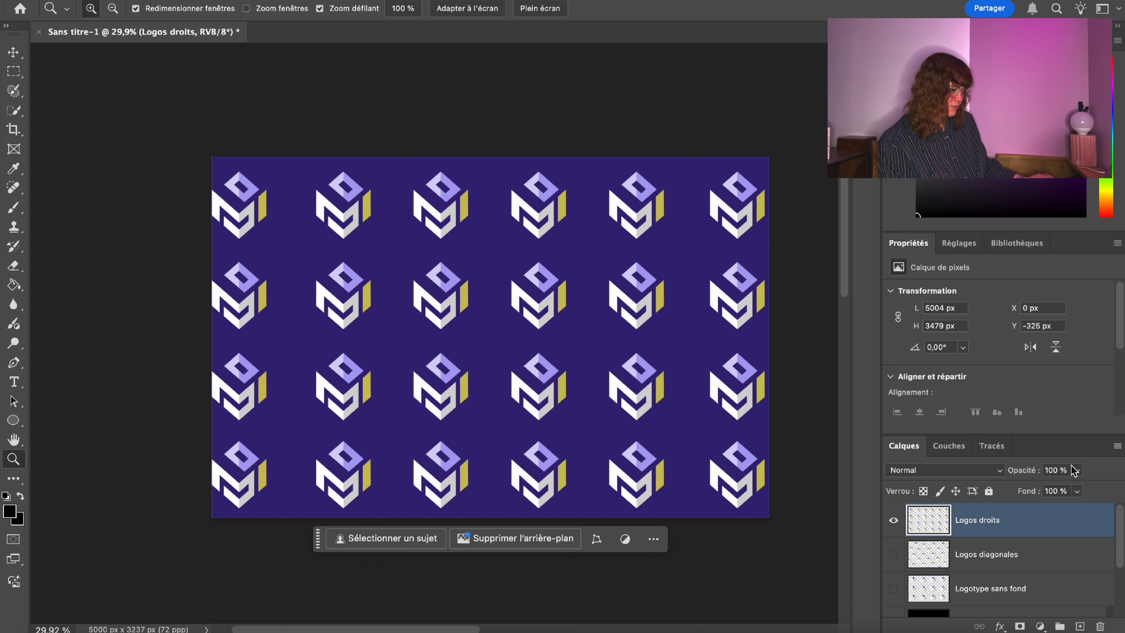
{"action": "left_click", "coordinate": [893, 520]}
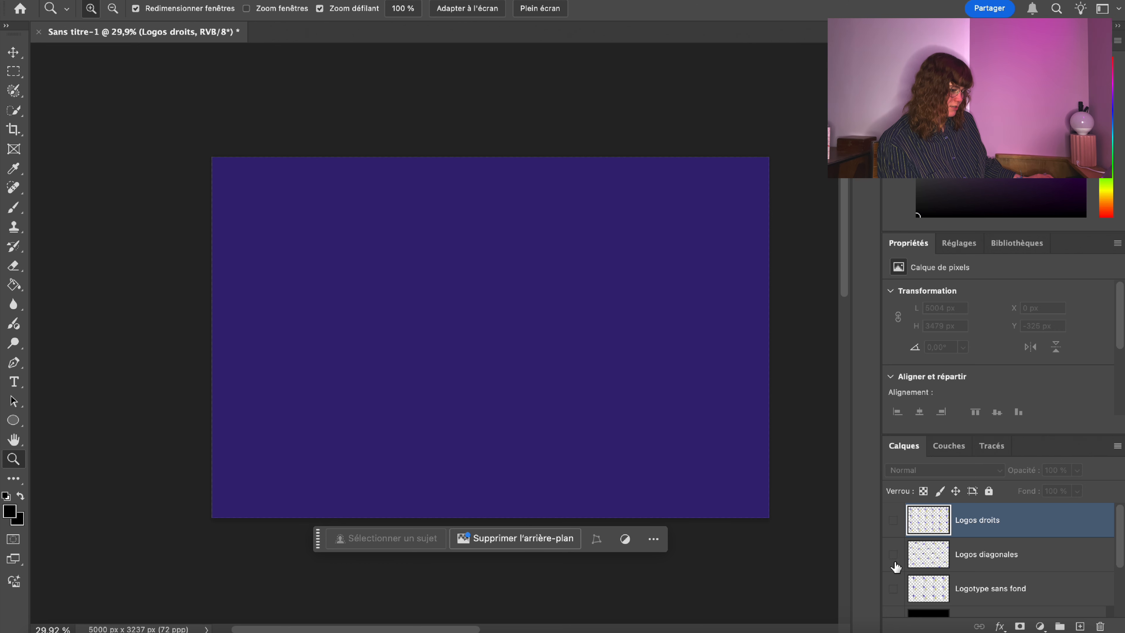
{"action": "left_click", "coordinate": [893, 554]}
{"action": "left_click", "coordinate": [983, 554]}
{"action": "left_click", "coordinate": [1076, 471]}
{"action": "left_click_drag", "start_coordinate": [1068, 489], "coordinate": [1116, 488]}
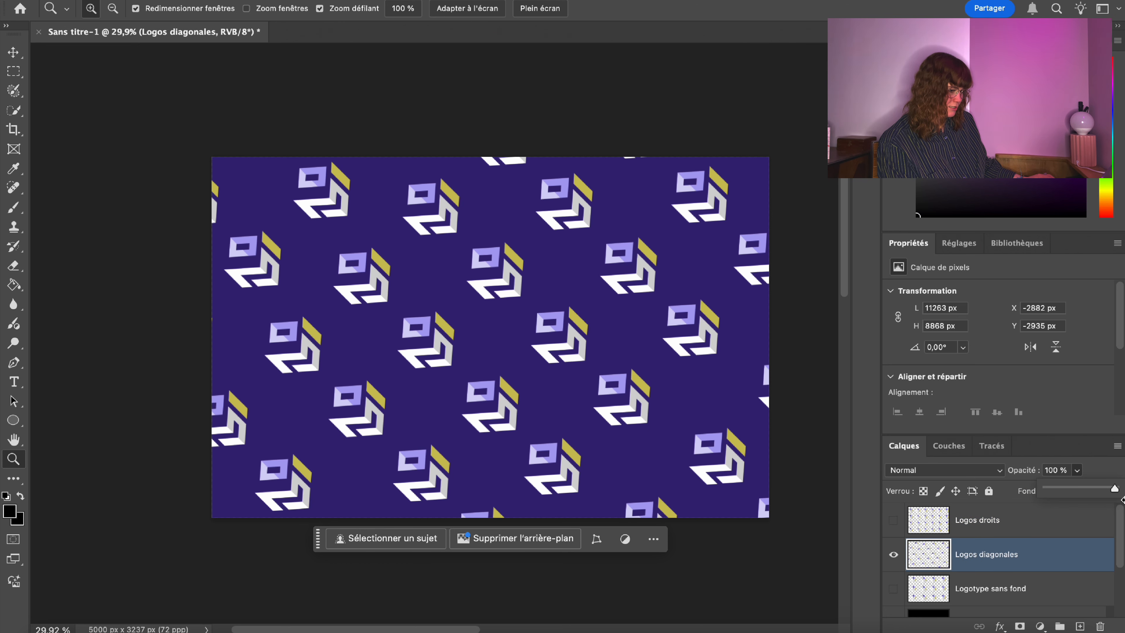
{"action": "left_click", "coordinate": [893, 520]}
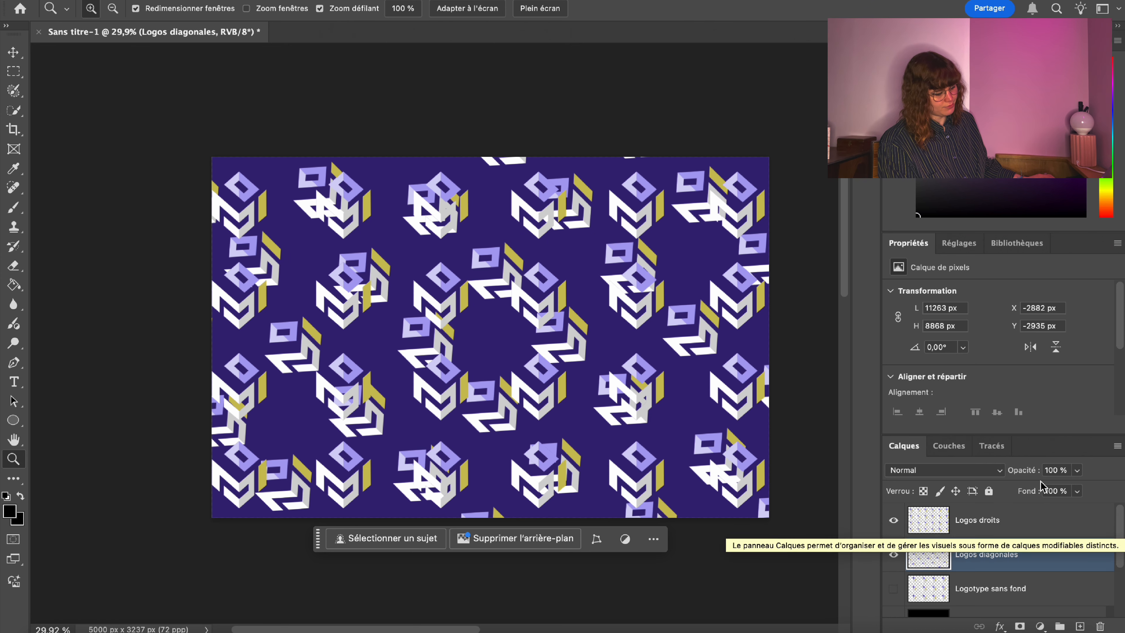
{"action": "left_click", "coordinate": [1077, 470]}
{"action": "left_click", "coordinate": [1030, 488]}
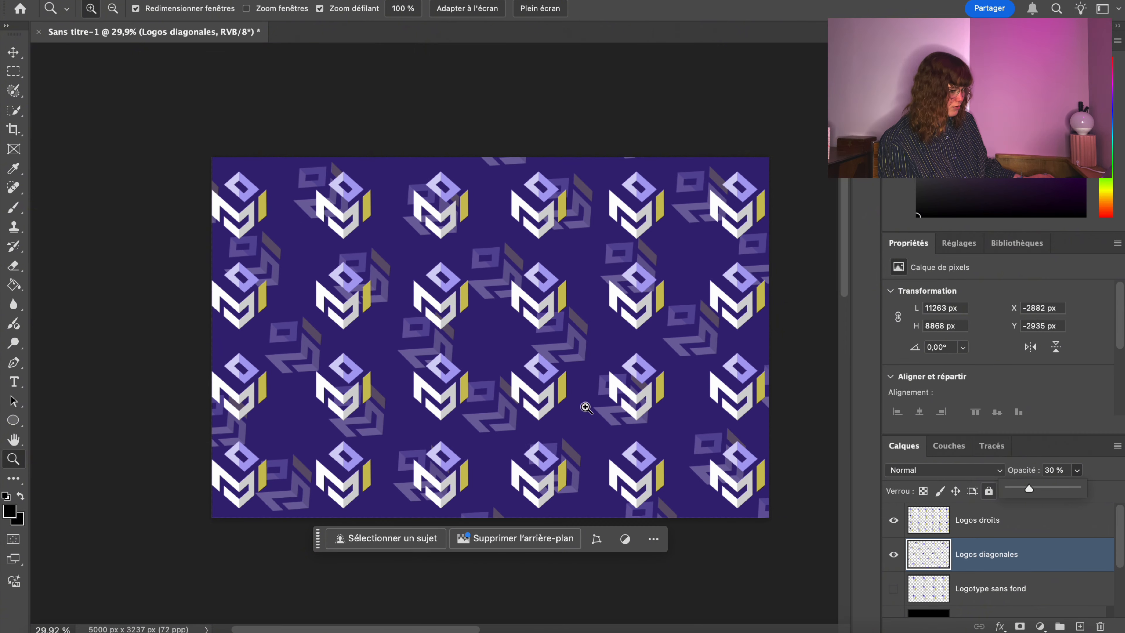
{"action": "left_click_drag", "start_coordinate": [376, 337], "coordinate": [340, 338]}
{"action": "left_click_drag", "start_coordinate": [573, 365], "coordinate": [606, 338]}
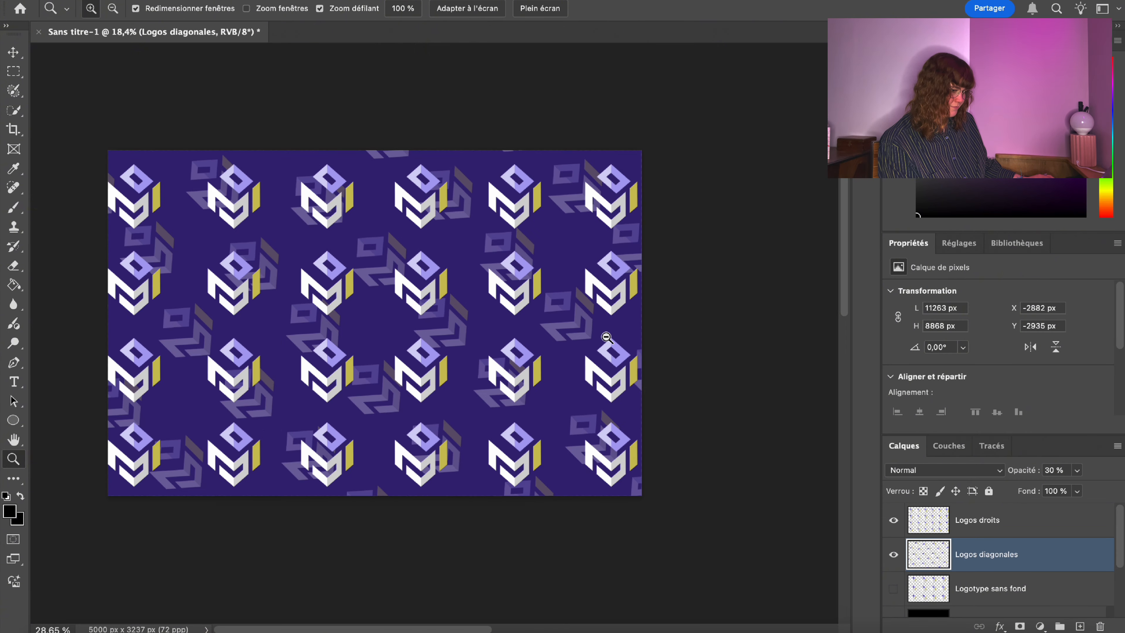
{"action": "mouse_move", "coordinate": [296, 95]}
{"action": "left_mouse_down"}
{"action": "mouse_move", "coordinate": [349, 95]}
{"action": "mouse_move", "coordinate": [304, 94]}
{"action": "left_mouse_up"}
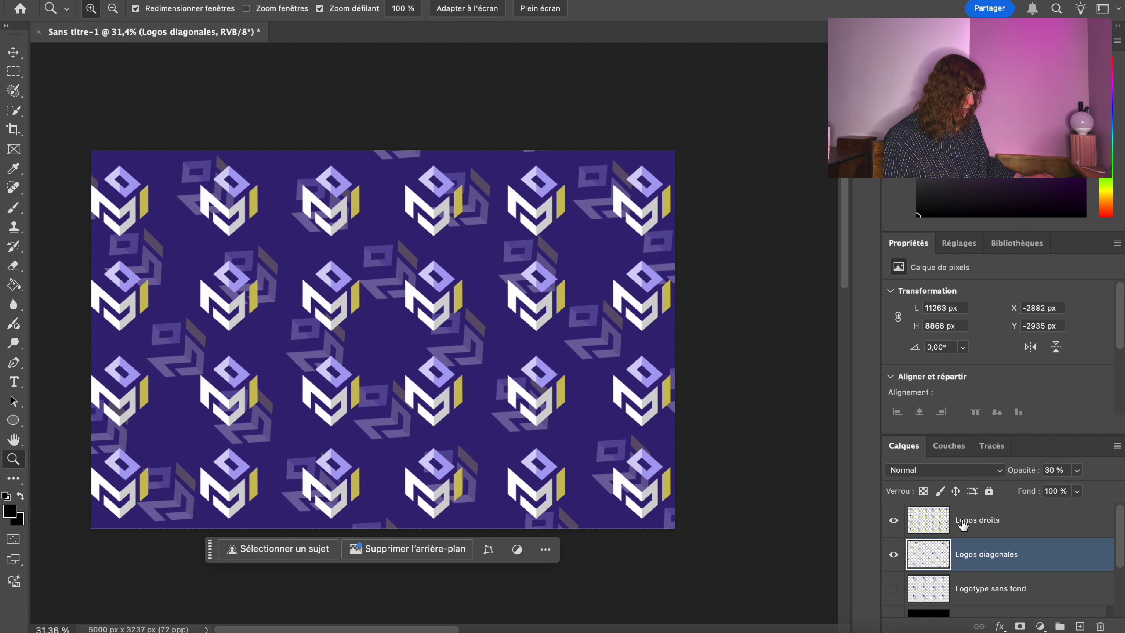
Add a new empty layer above Logos droits and zoom out slightly on the card.
{"action": "left_click", "coordinate": [981, 528]}
{"action": "left_click", "coordinate": [1079, 627]}
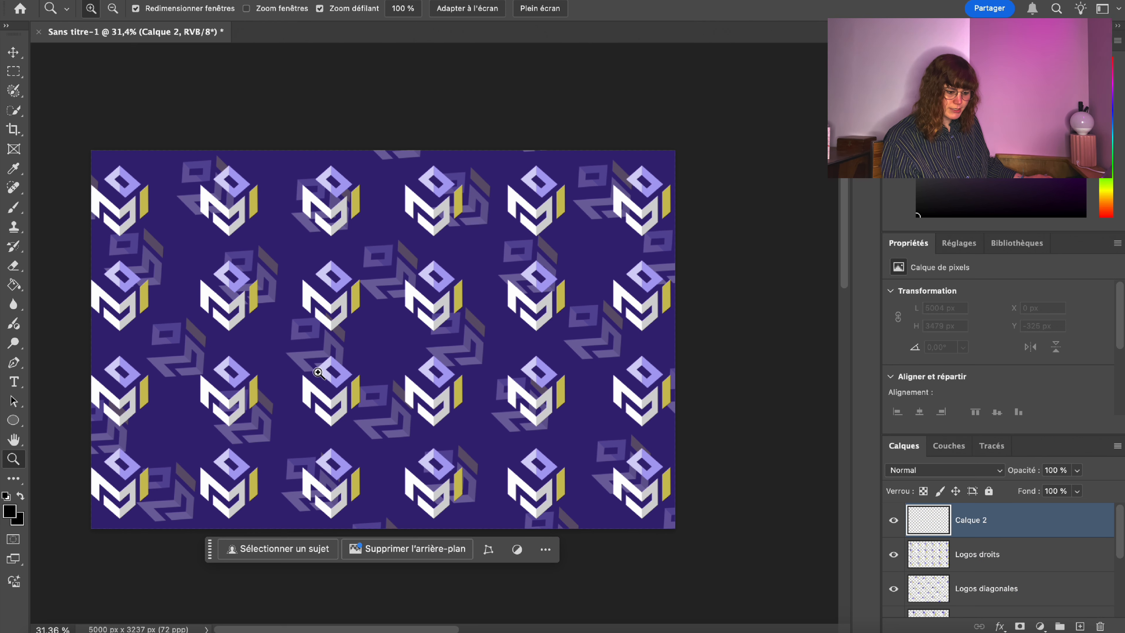
{"action": "left_click_drag", "start_coordinate": [320, 372], "coordinate": [254, 355]}
{"action": "left_click_drag", "start_coordinate": [105, 253], "coordinate": [118, 250]}
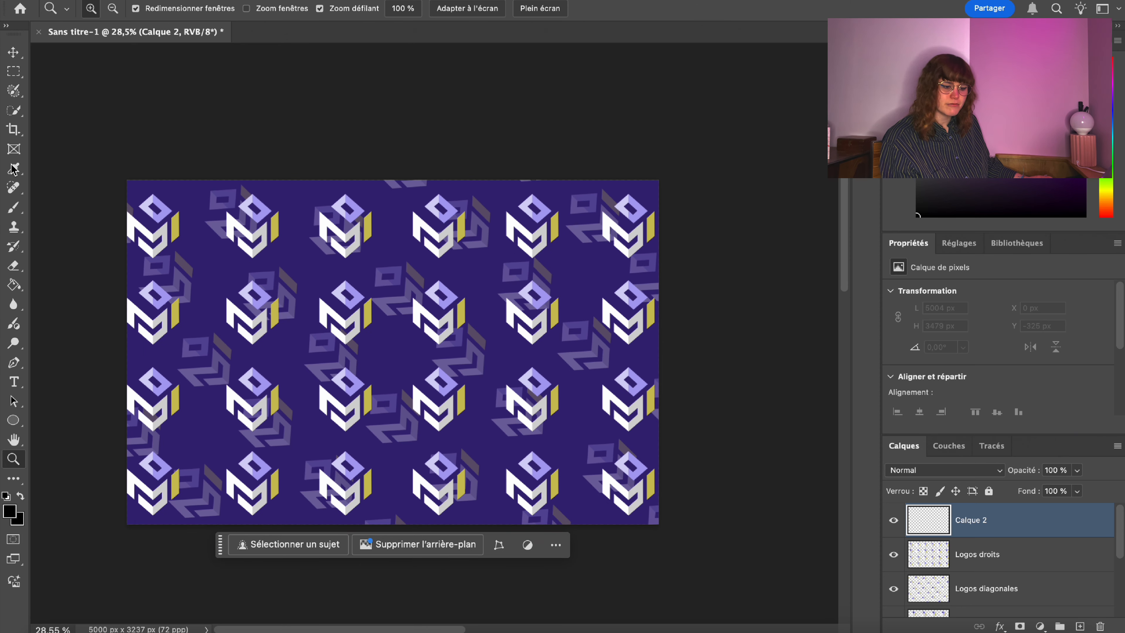
Fill a thin rectangular strip along the card's top edge with white, then deselect.
{"action": "left_click", "coordinate": [12, 73]}
{"action": "left_click_drag", "start_coordinate": [118, 161], "coordinate": [722, 187]}
{"action": "left_click", "coordinate": [14, 285]}
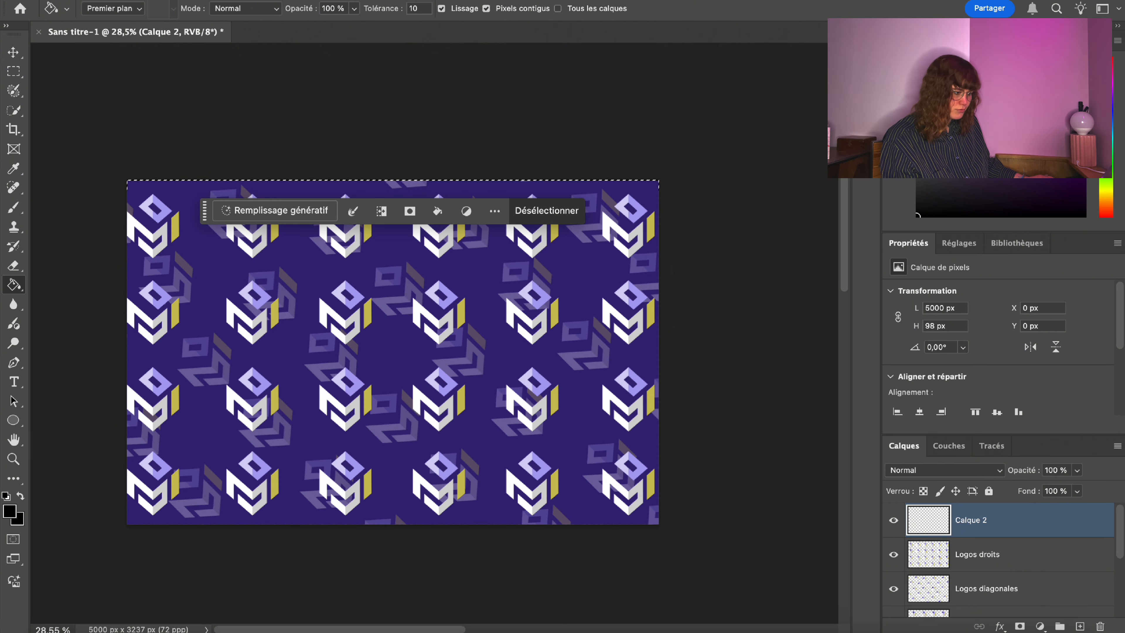
{"action": "left_click", "coordinate": [179, 191]}
{"action": "left_click", "coordinate": [14, 72]}
{"action": "left_click", "coordinate": [190, 115]}
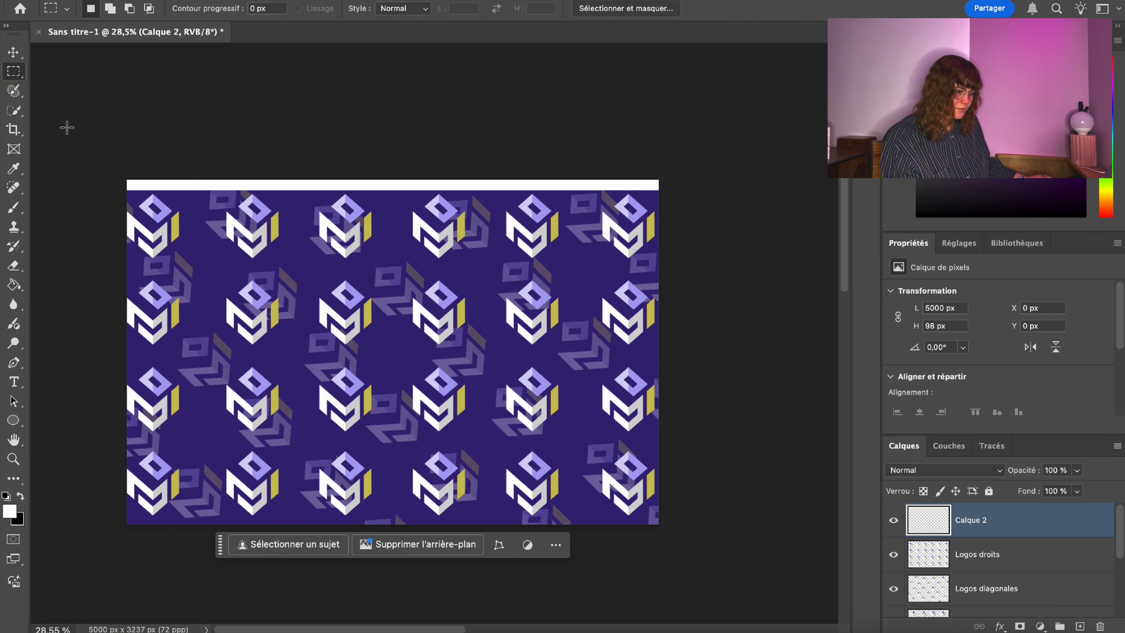
{"action": "left_click_drag", "start_coordinate": [94, 170], "coordinate": [141, 550]}
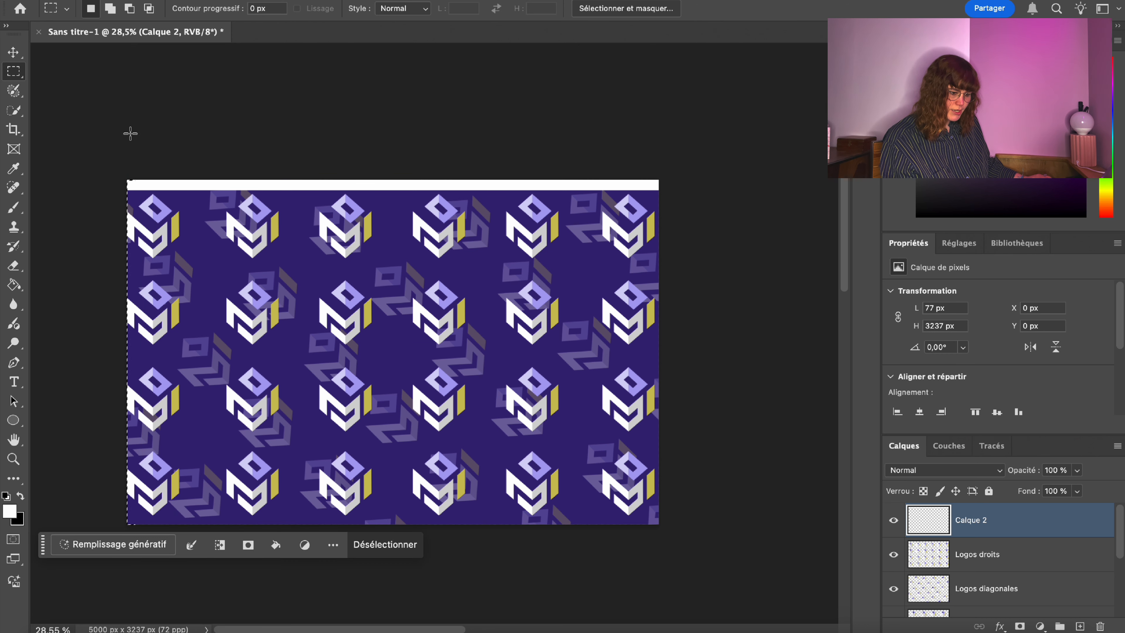
{"action": "left_click", "coordinate": [83, 149]}
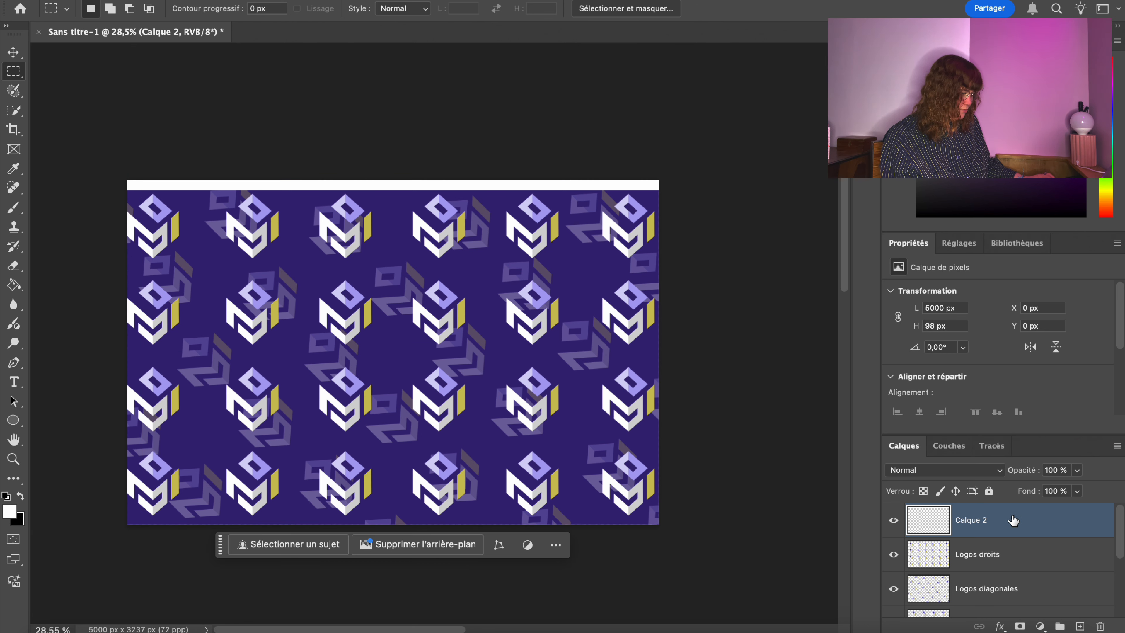
Duplicate the white band layer and move the copy to the card's bottom edge.
{"action": "right_click", "coordinate": [1014, 523]}
{"action": "left_click", "coordinate": [838, 237]}
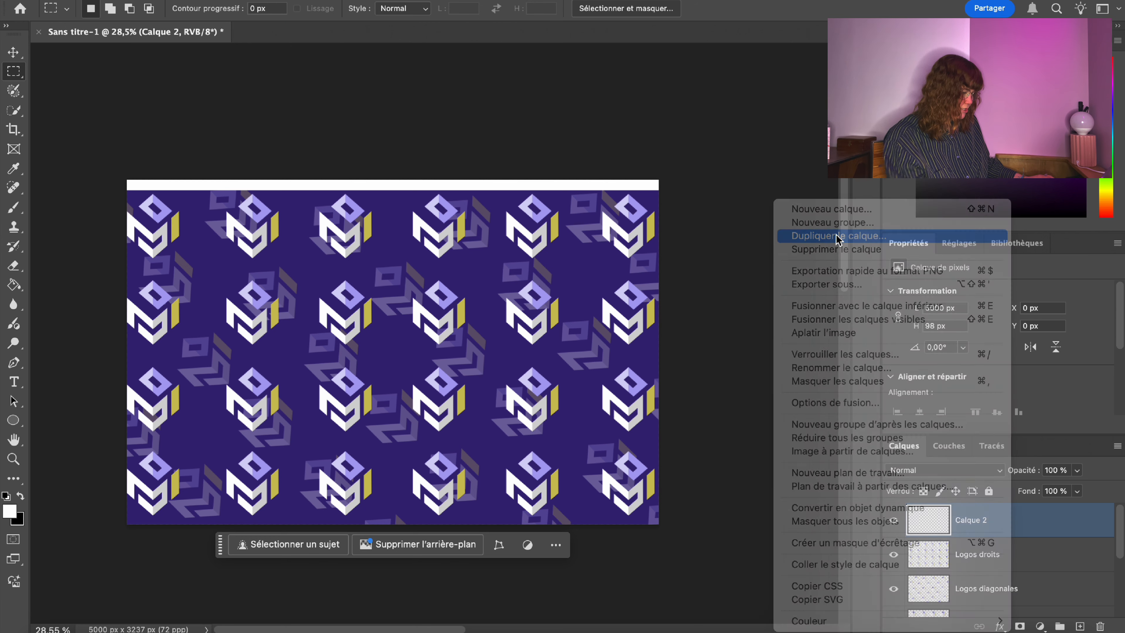
{"action": "key", "text": "Return"}
{"action": "right_click", "coordinate": [475, 182]}
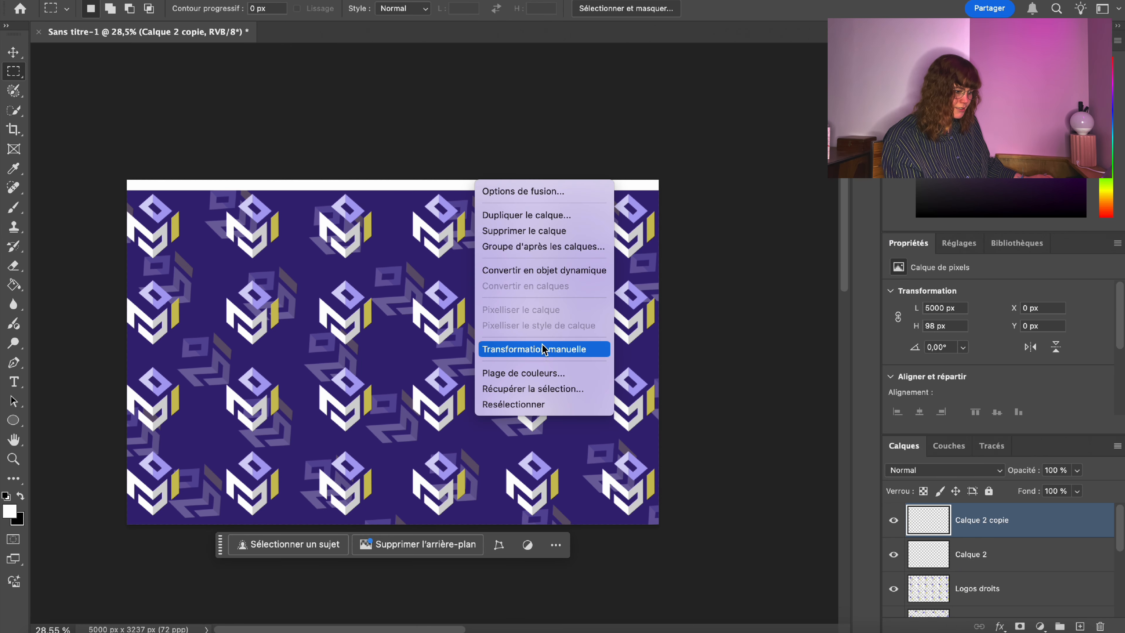
{"action": "left_click", "coordinate": [534, 349]}
{"action": "left_click_drag", "start_coordinate": [350, 186], "coordinate": [353, 521]}
{"action": "key", "text": "Return"}
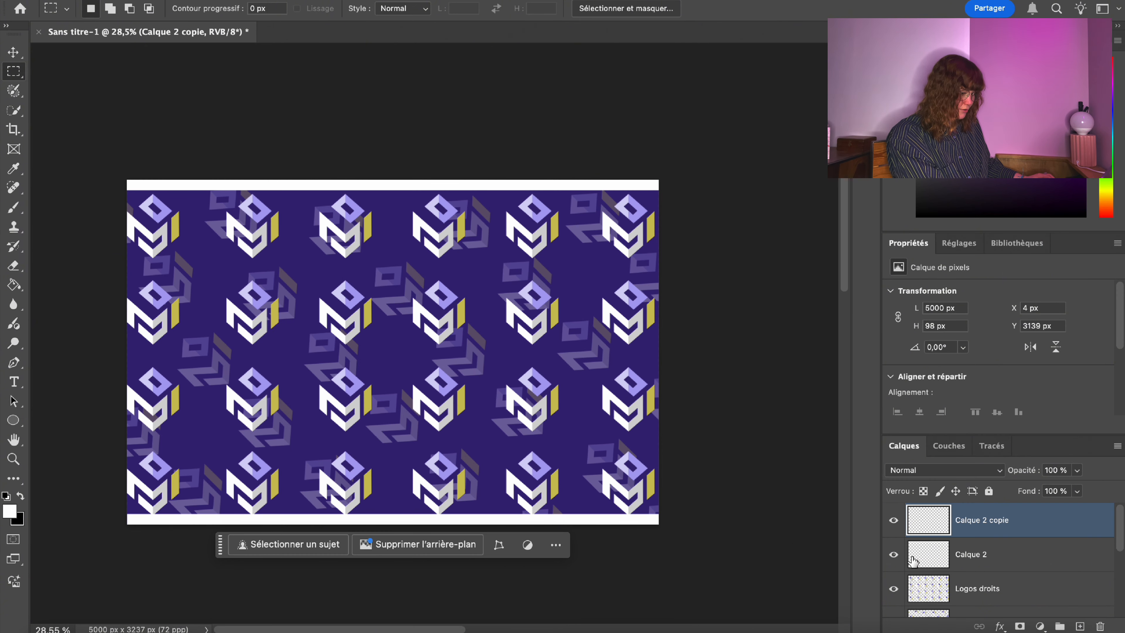
Duplicate the band again and rotate the copy 153.2° to lie along the left edge.
{"action": "right_click", "coordinate": [982, 523]}
{"action": "left_click", "coordinate": [815, 238]}
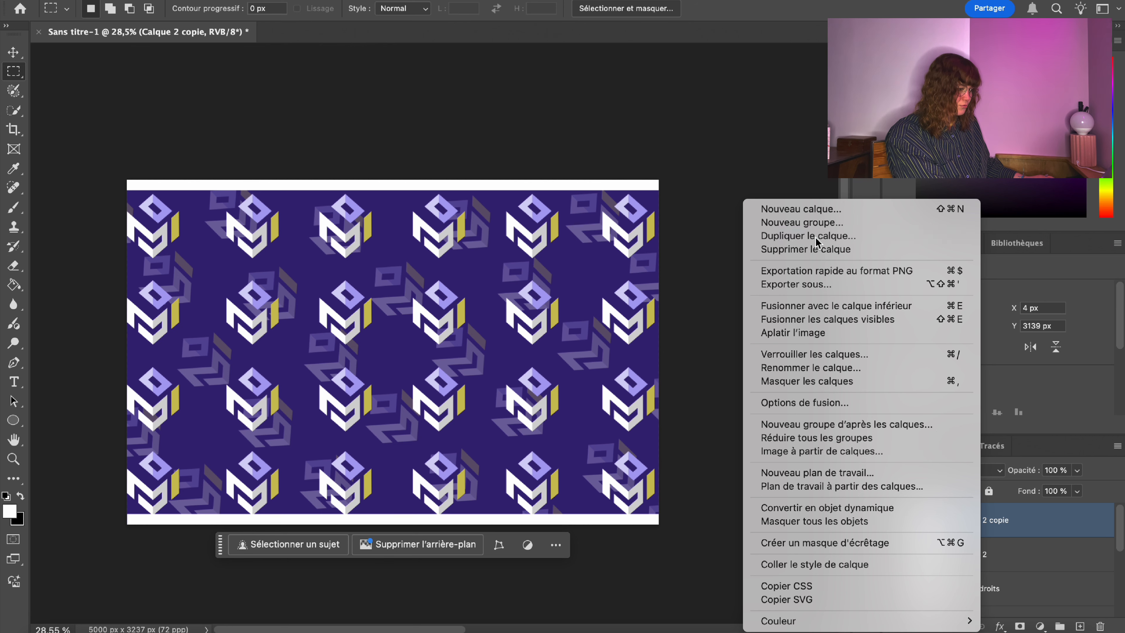
{"action": "key", "text": "Return"}
{"action": "right_click", "coordinate": [336, 398]}
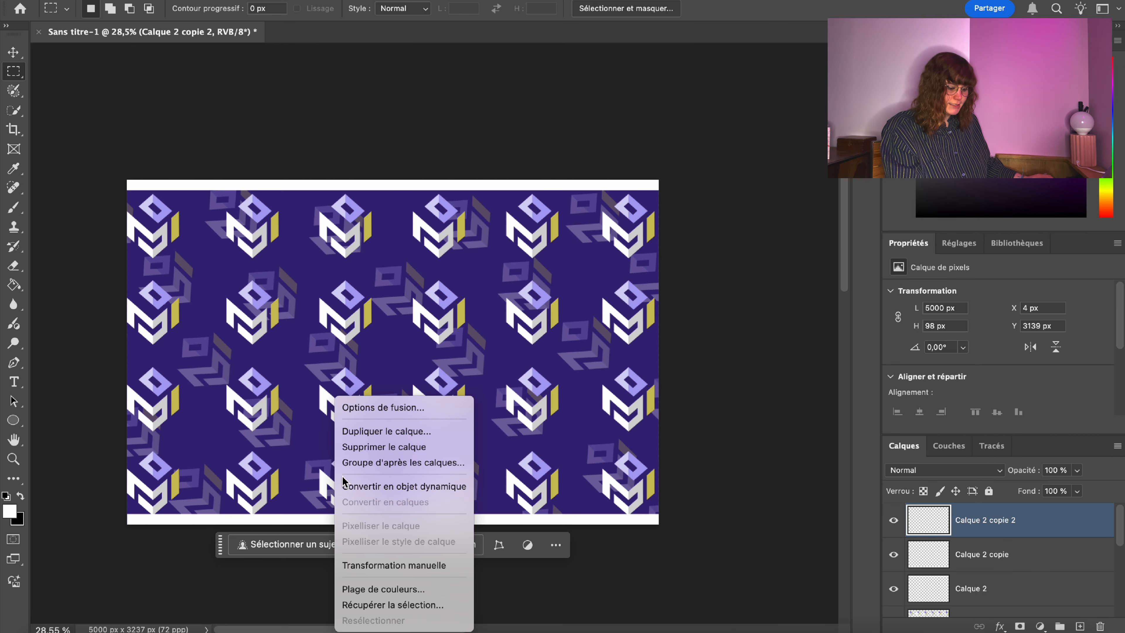
{"action": "left_click", "coordinate": [392, 567]}
{"action": "left_click_drag", "start_coordinate": [399, 534], "coordinate": [137, 290]}
{"action": "key", "text": "m"}
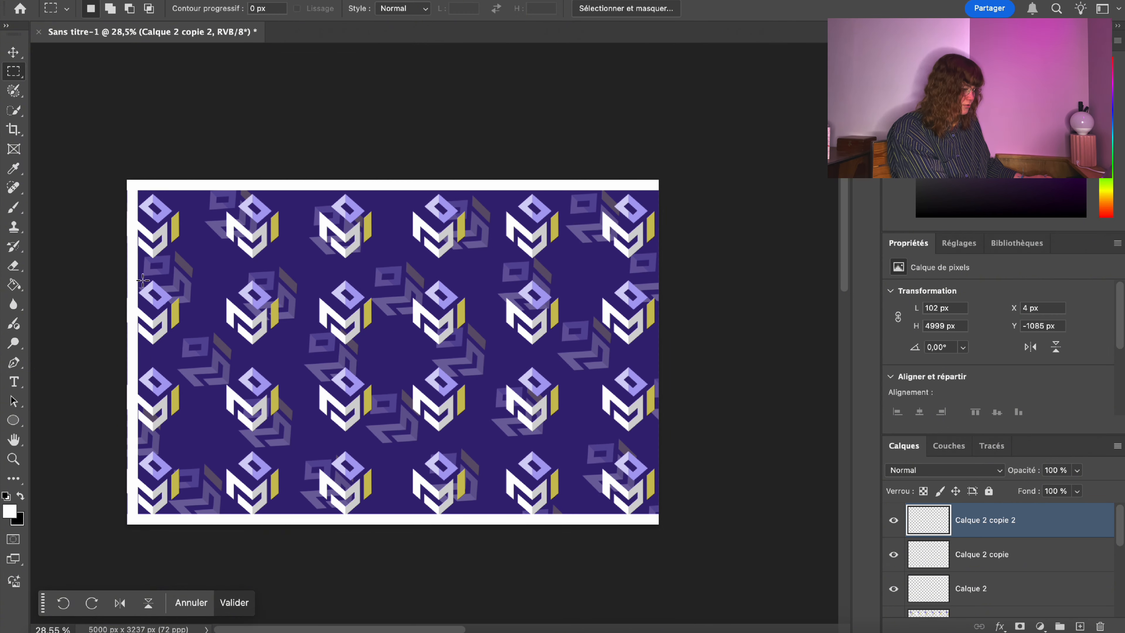
Duplicate the strip a third time and move the copy to the card's right edge.
{"action": "right_click", "coordinate": [1016, 525]}
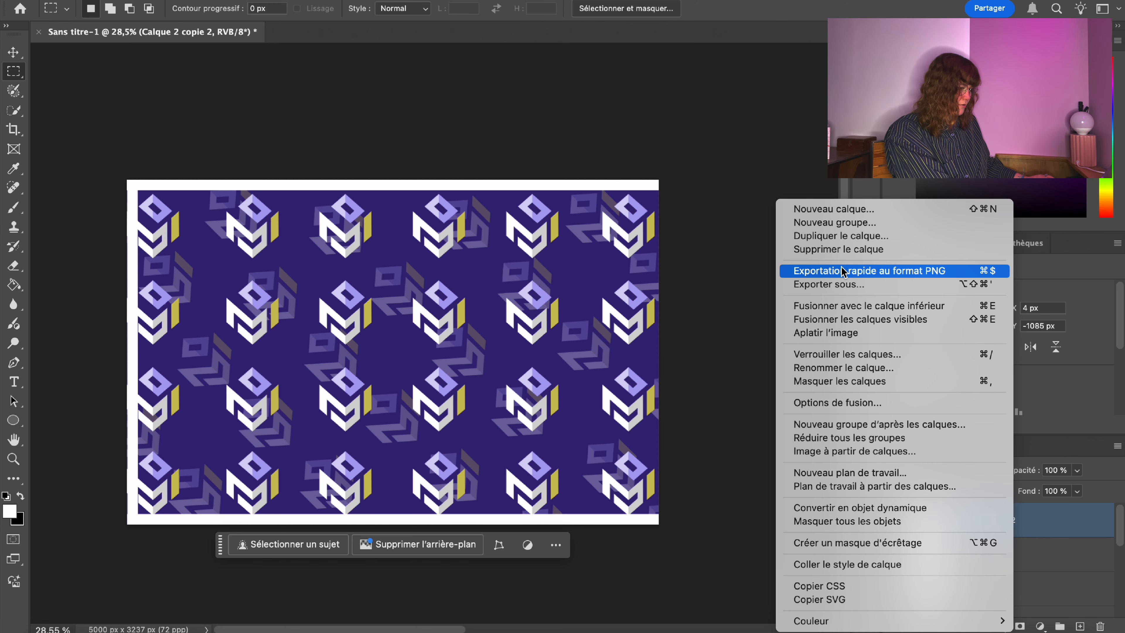
{"action": "left_click", "coordinate": [831, 239]}
{"action": "key", "text": "Return"}
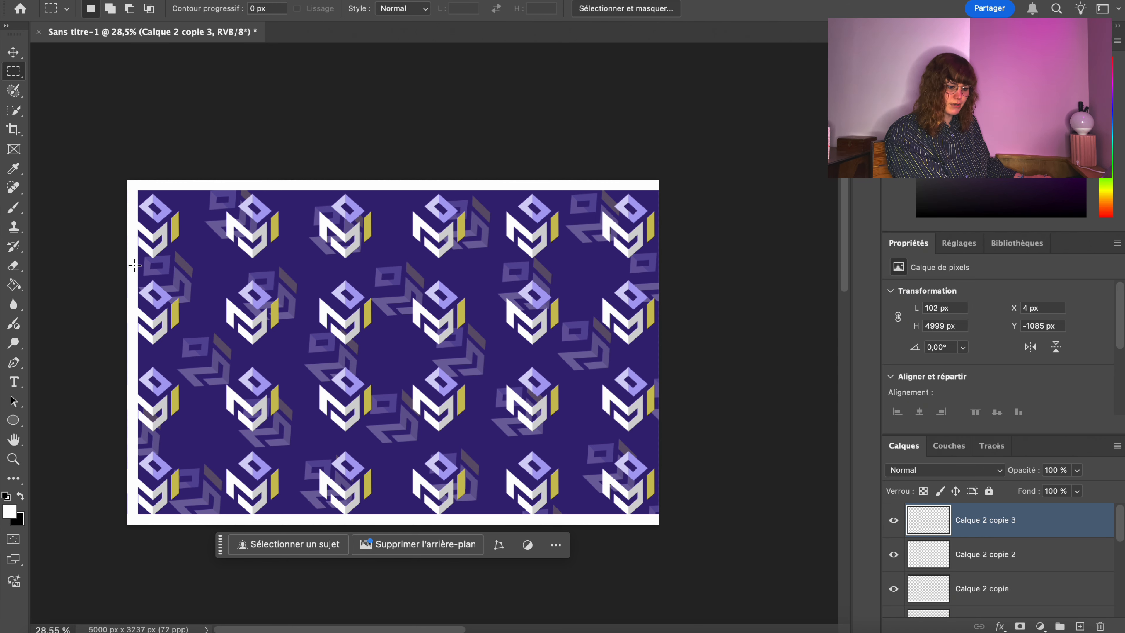
{"action": "right_click", "coordinate": [137, 262]}
{"action": "left_click", "coordinate": [198, 430]}
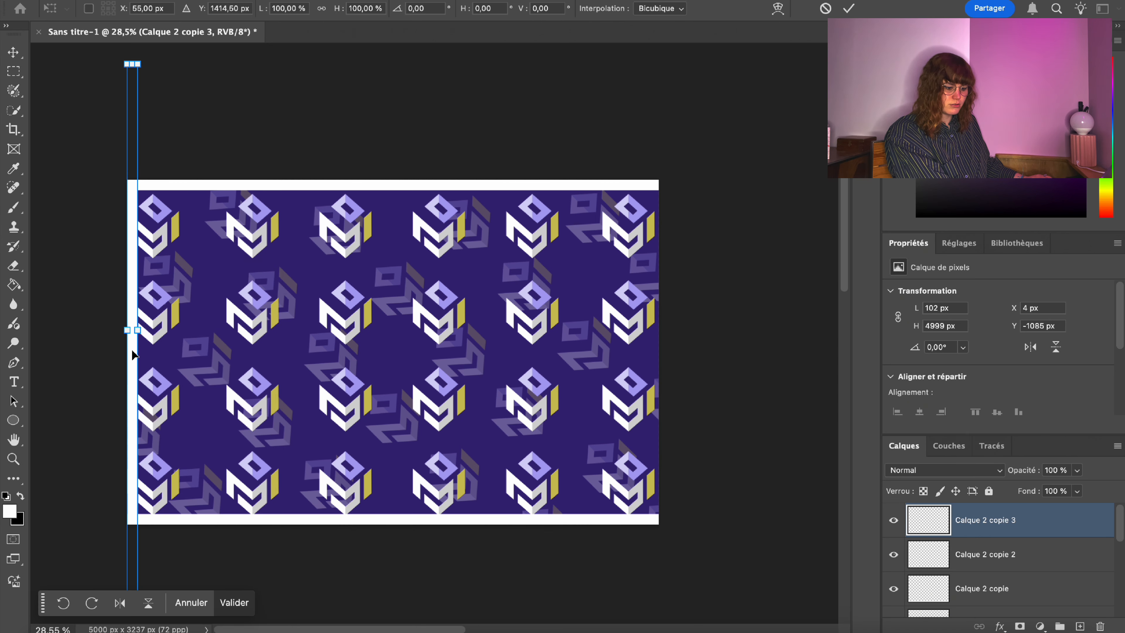
{"action": "left_click_drag", "start_coordinate": [133, 351], "coordinate": [649, 381]}
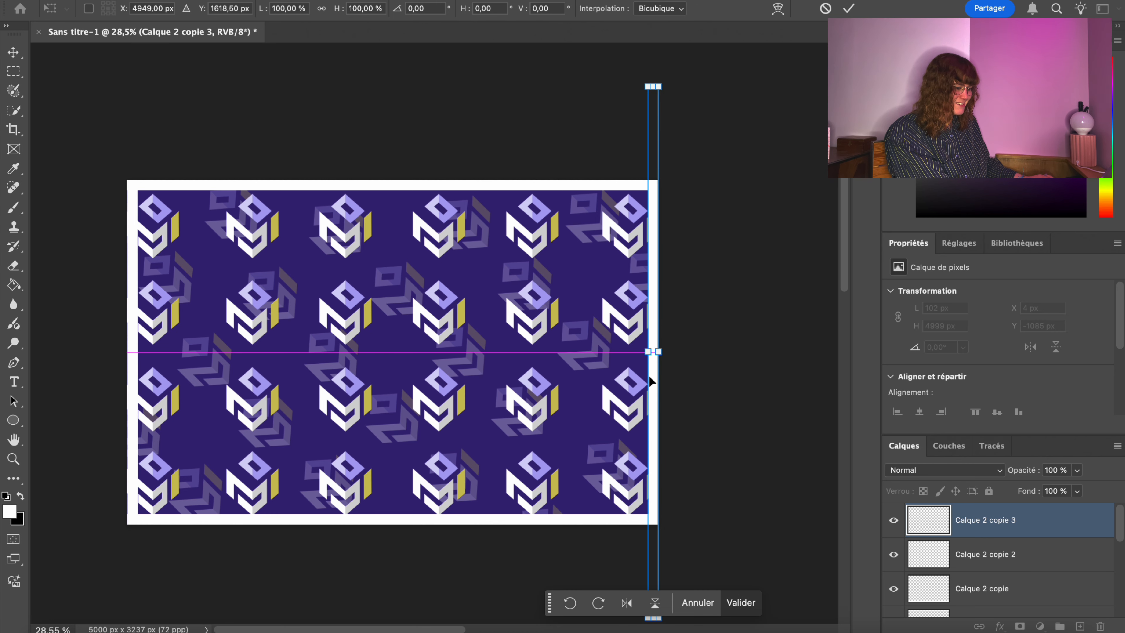
{"action": "key", "text": "m"}
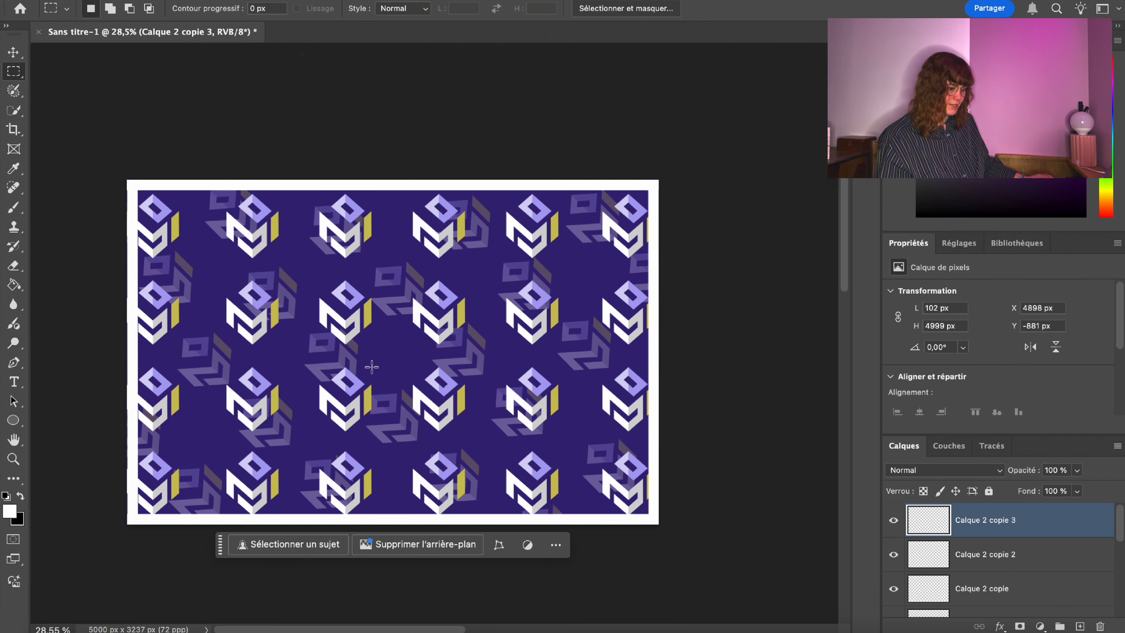
{"action": "left_click", "coordinate": [892, 521]}
{"action": "left_click", "coordinate": [892, 521]}
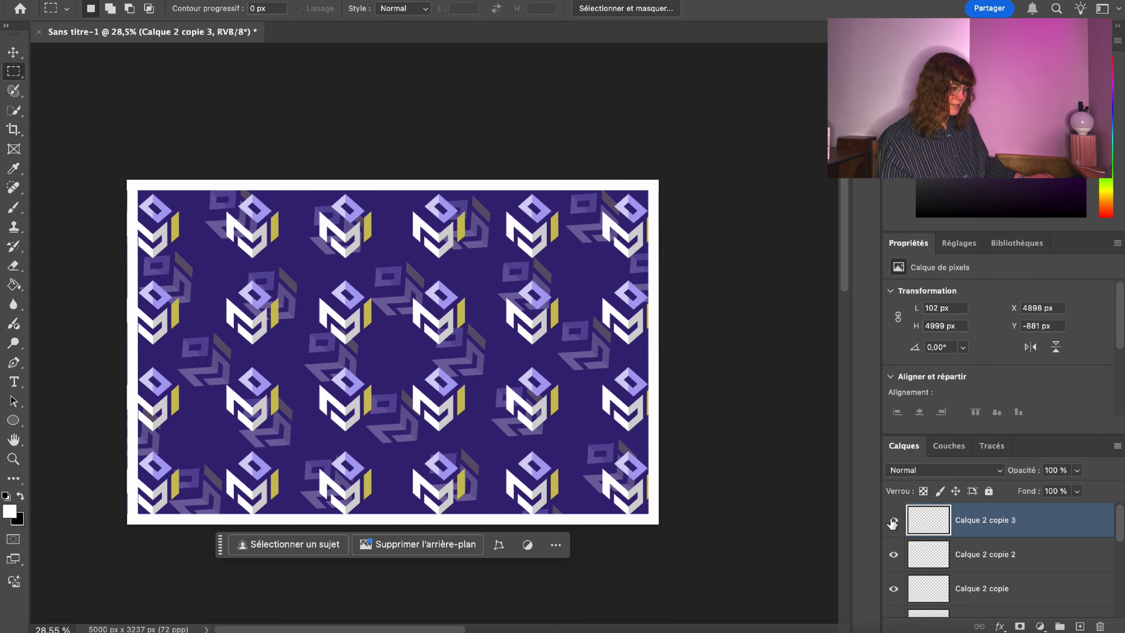
{"action": "right_click", "coordinate": [971, 519]}
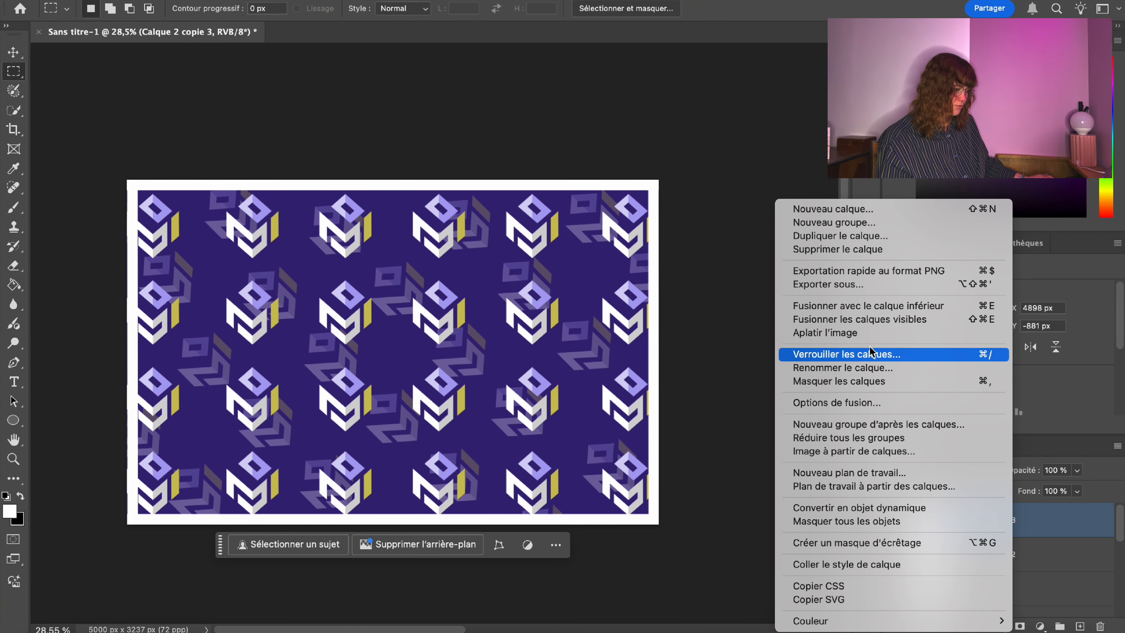
{"action": "left_click", "coordinate": [885, 308]}
{"action": "right_click", "coordinate": [997, 510]}
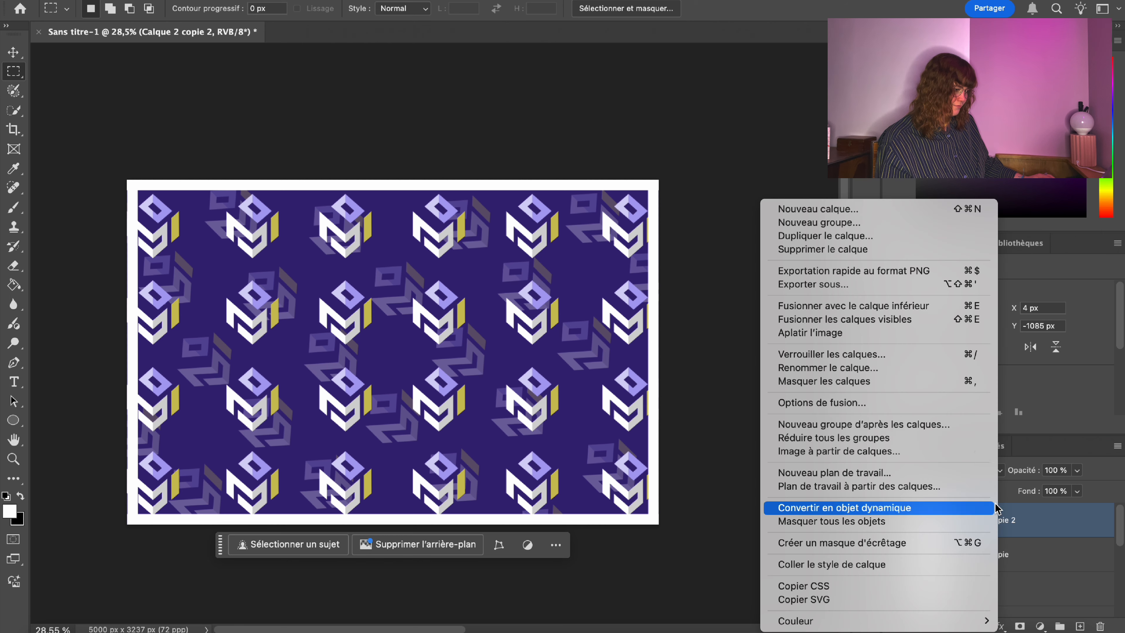
{"action": "left_click", "coordinate": [934, 311]}
{"action": "right_click", "coordinate": [1020, 515]}
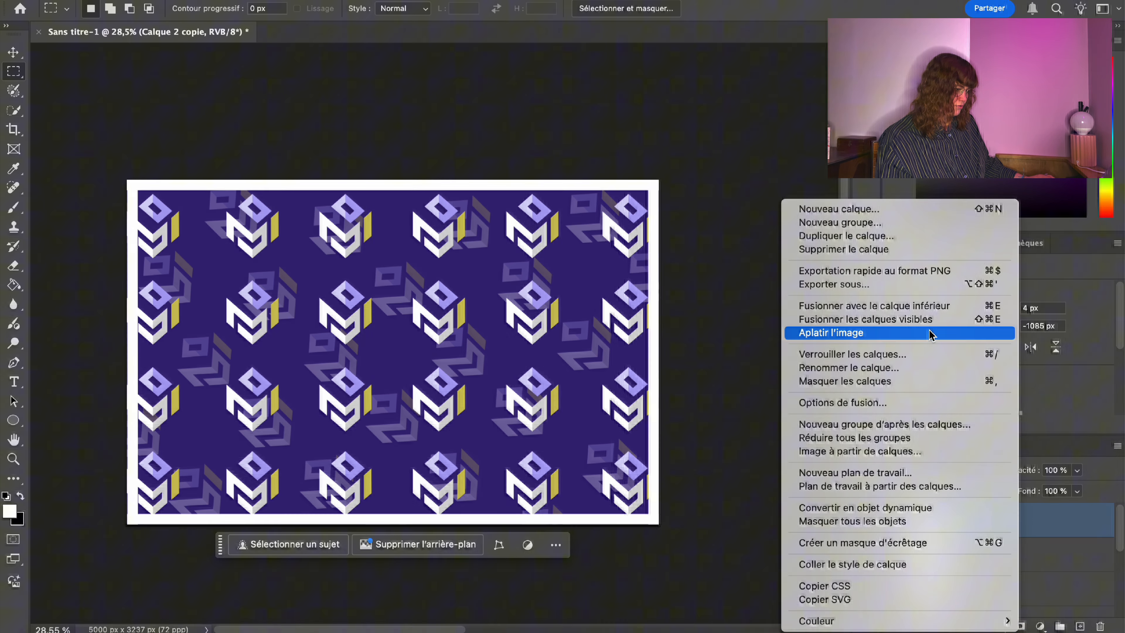
{"action": "left_click", "coordinate": [928, 305]}
{"action": "left_click", "coordinate": [902, 525]}
{"action": "left_click", "coordinate": [902, 525]}
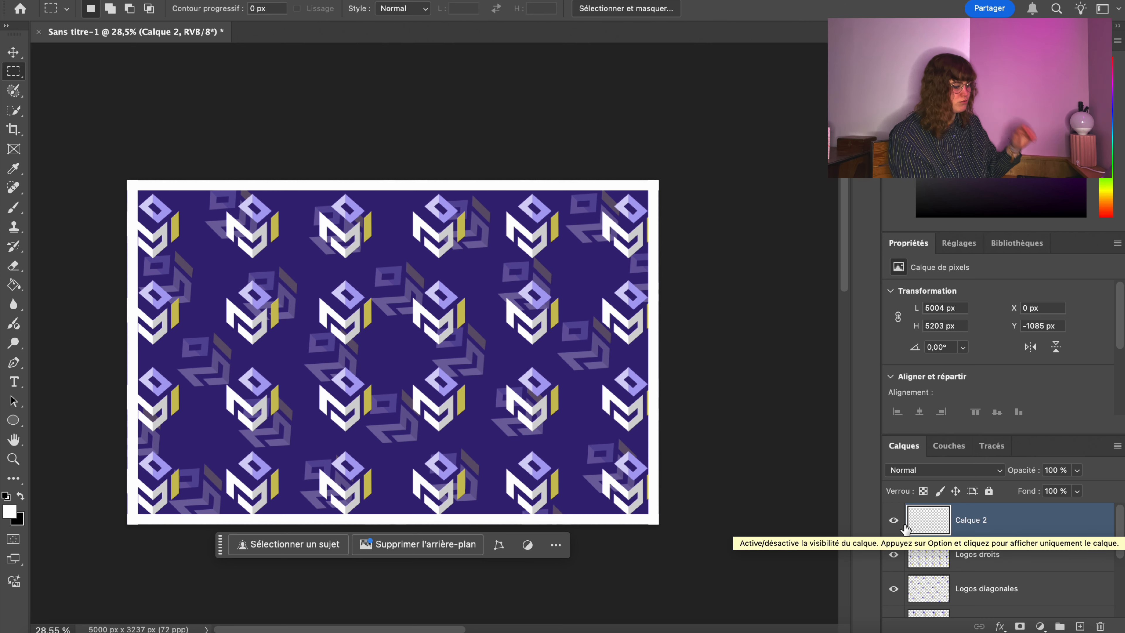
{"action": "left_click", "coordinate": [899, 525]}
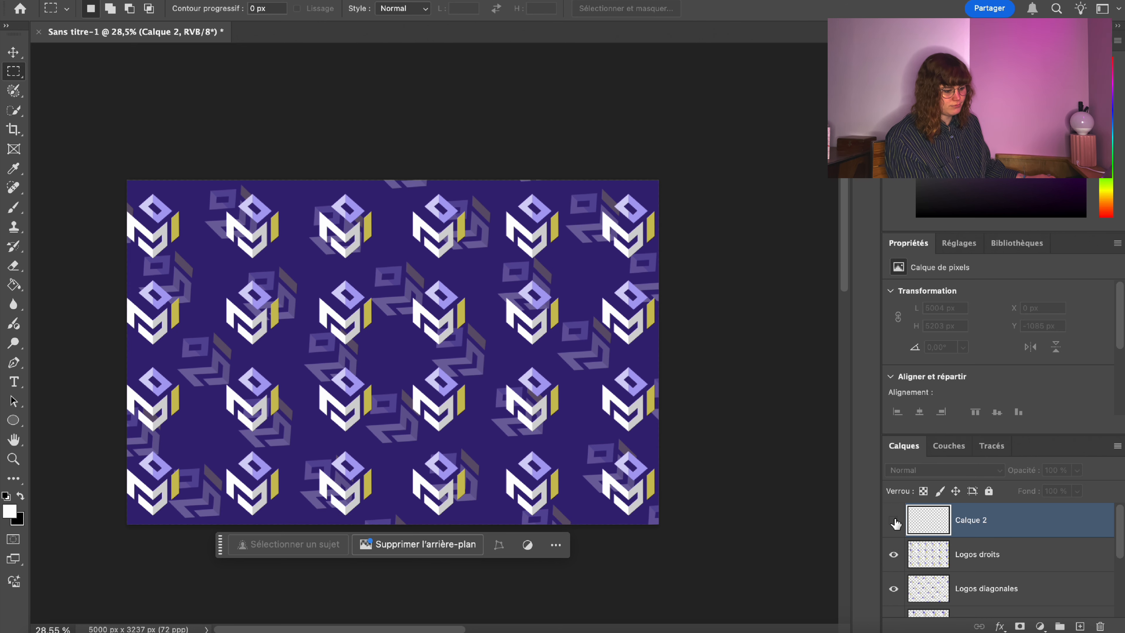
{"action": "left_click", "coordinate": [895, 522]}
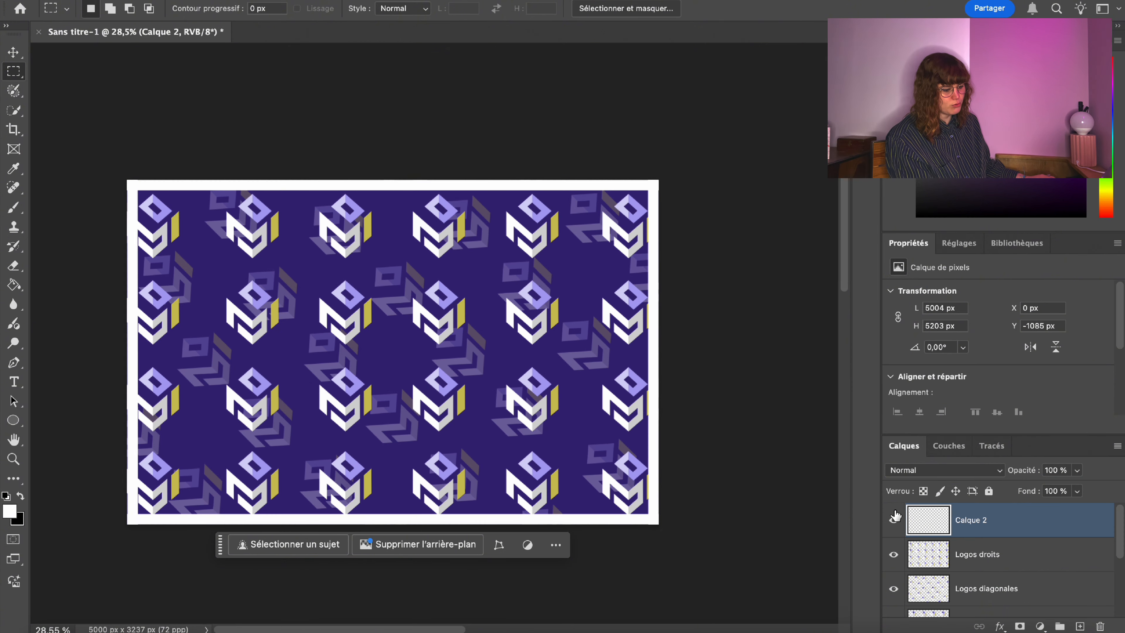
{"action": "left_click", "coordinate": [895, 515]}
{"action": "left_click", "coordinate": [895, 515]}
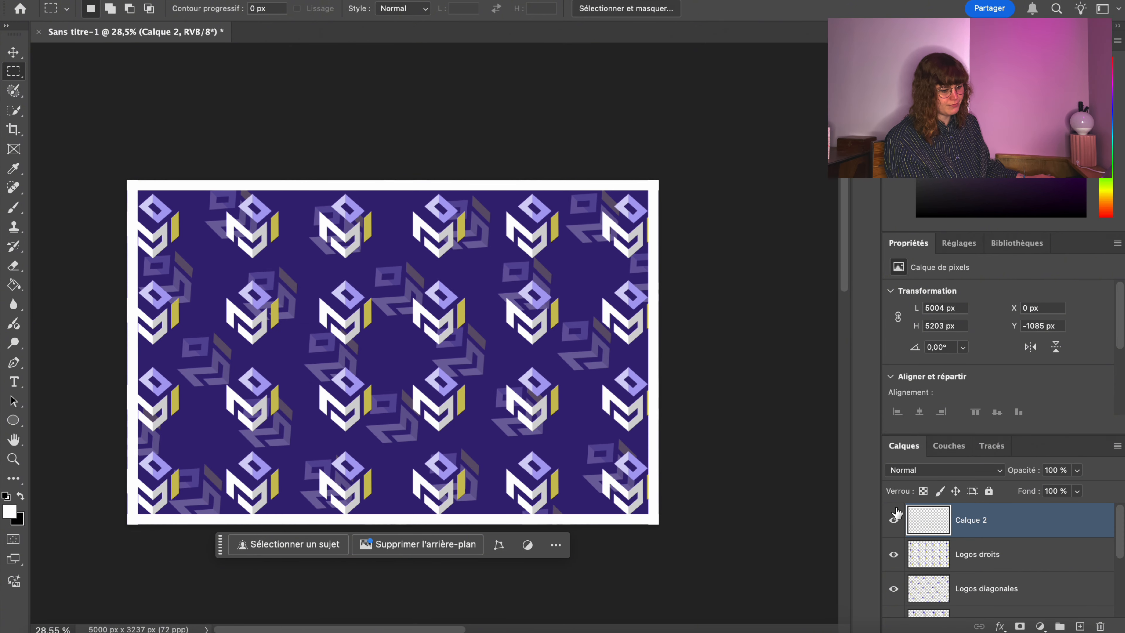
{"action": "left_click", "coordinate": [895, 515]}
{"action": "left_click", "coordinate": [895, 515]}
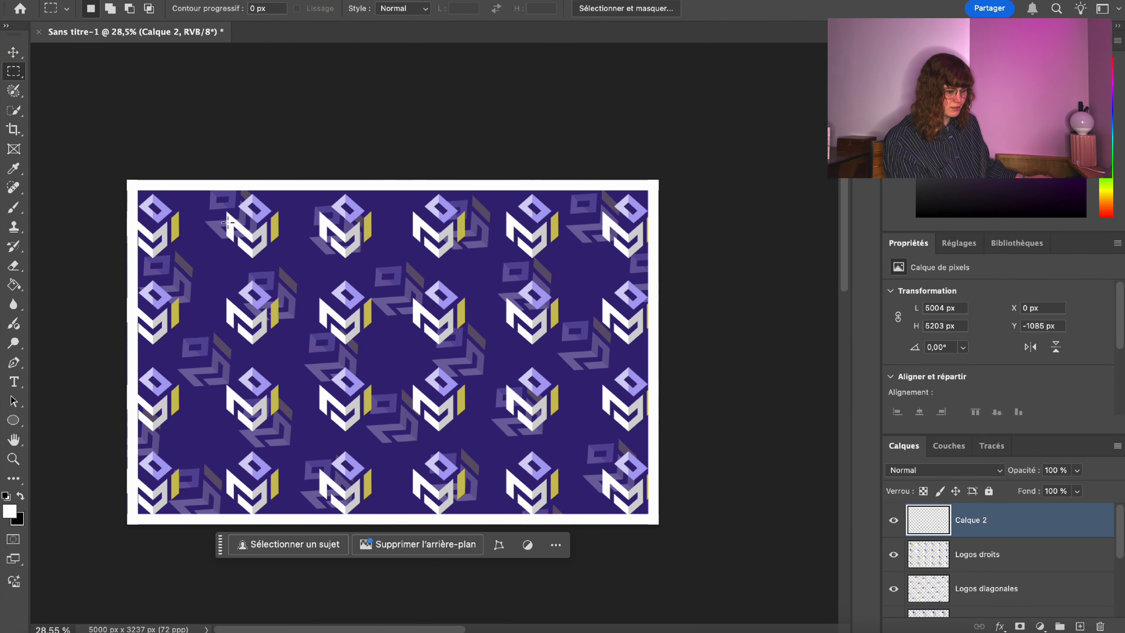
{"action": "left_click", "coordinate": [873, 25]}
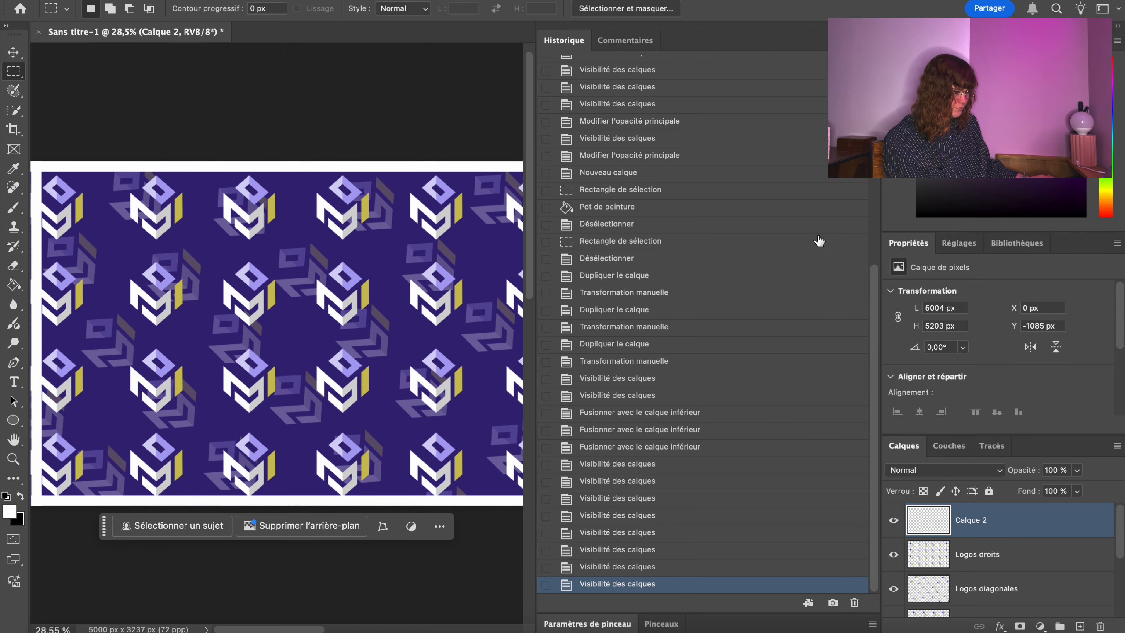
{"action": "left_click", "coordinate": [633, 503]}
{"action": "left_click", "coordinate": [645, 462]}
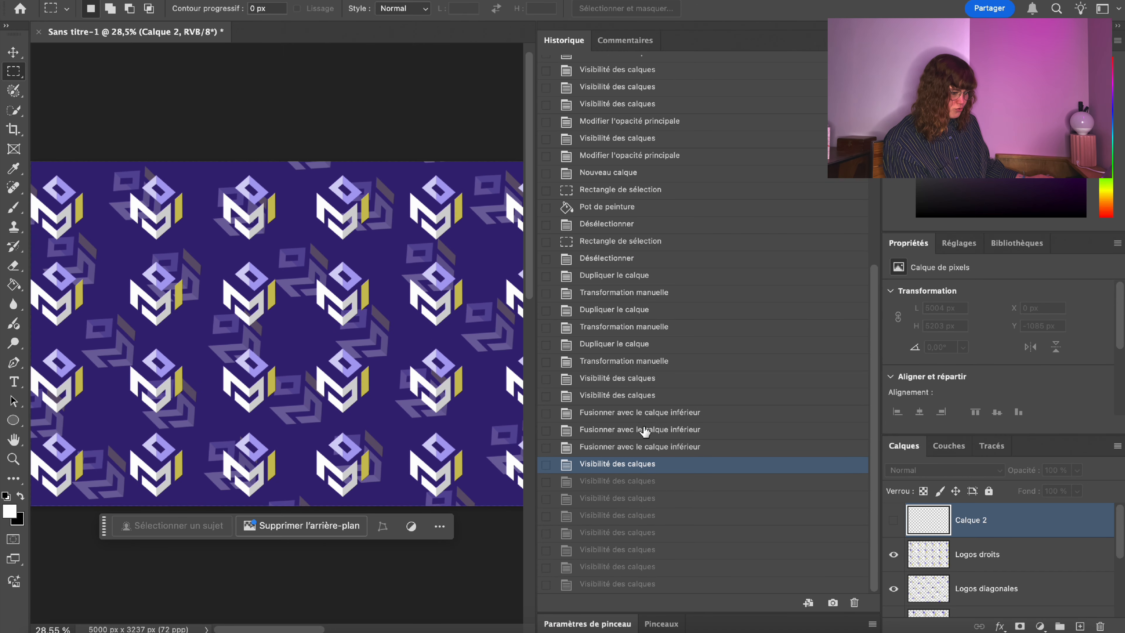
{"action": "left_click", "coordinate": [646, 430]}
{"action": "left_click", "coordinate": [647, 395]}
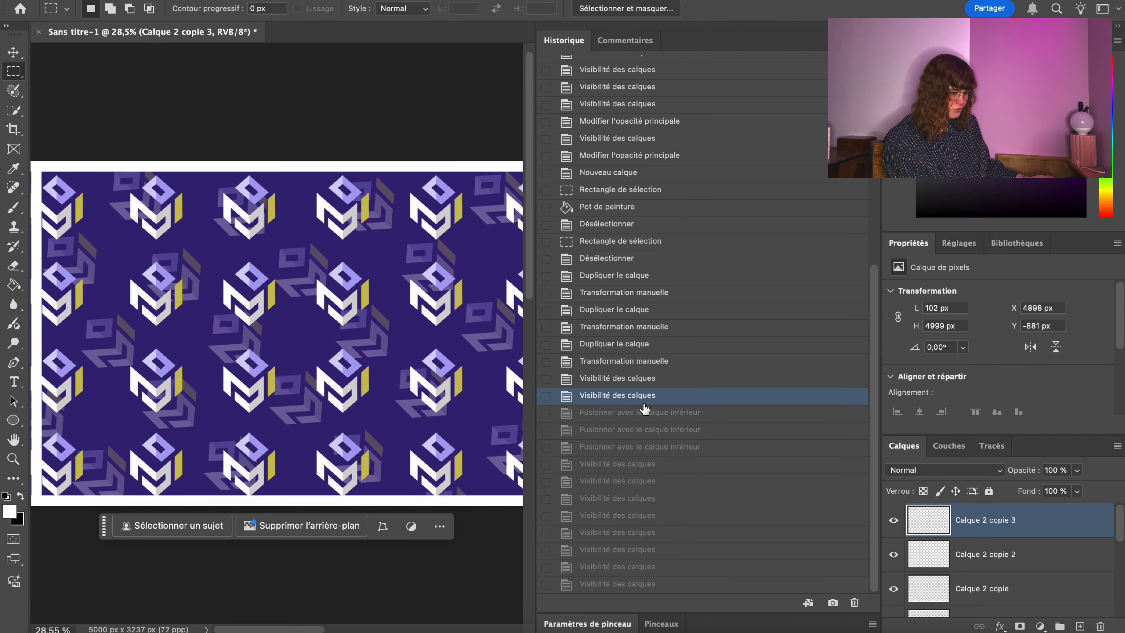
{"action": "left_click", "coordinate": [873, 25]}
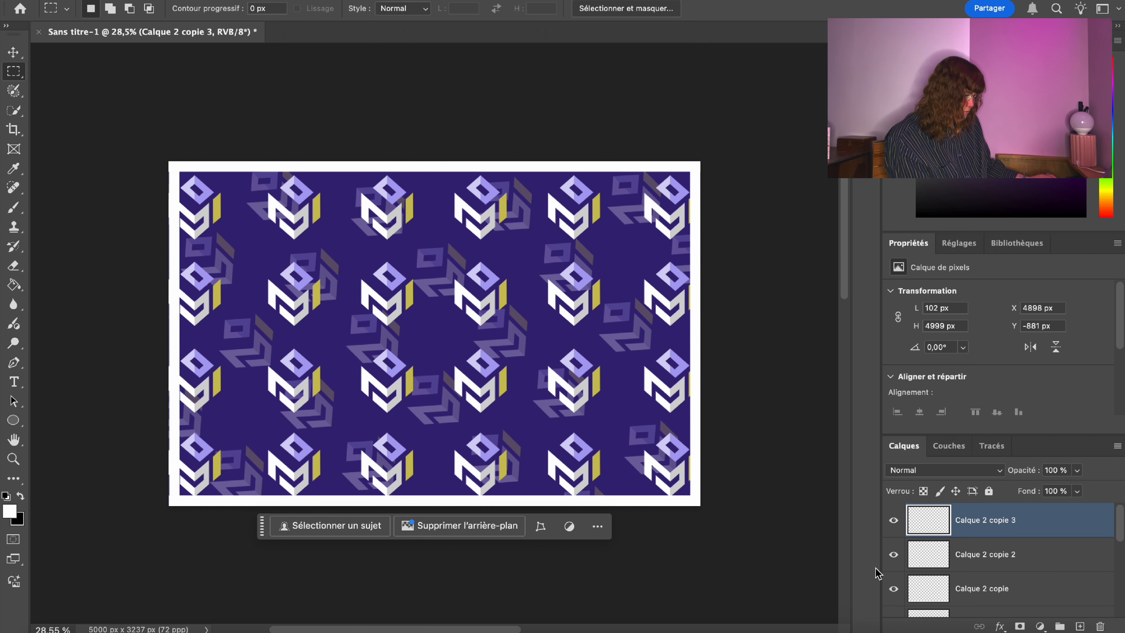
Nudge the left strip, Calque 2 copie 2, leftward to X −3 px, flush with the edge.
{"action": "left_click", "coordinate": [892, 554]}
{"action": "left_click", "coordinate": [892, 554]}
{"action": "left_click", "coordinate": [1028, 563]}
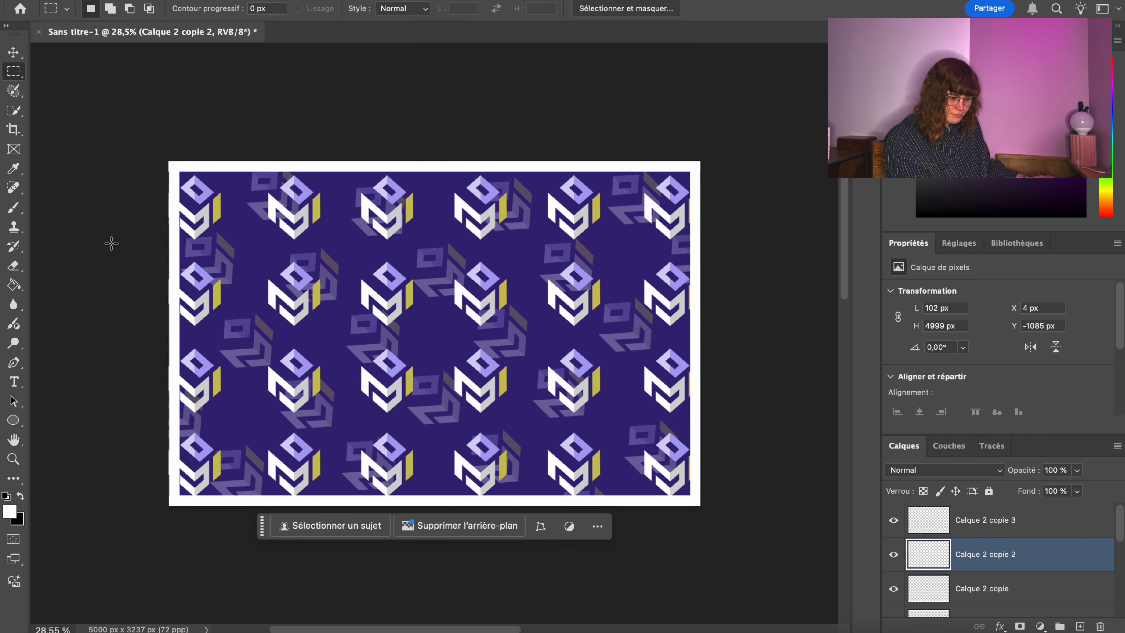
{"action": "right_click", "coordinate": [168, 255]}
{"action": "left_click", "coordinate": [200, 421]}
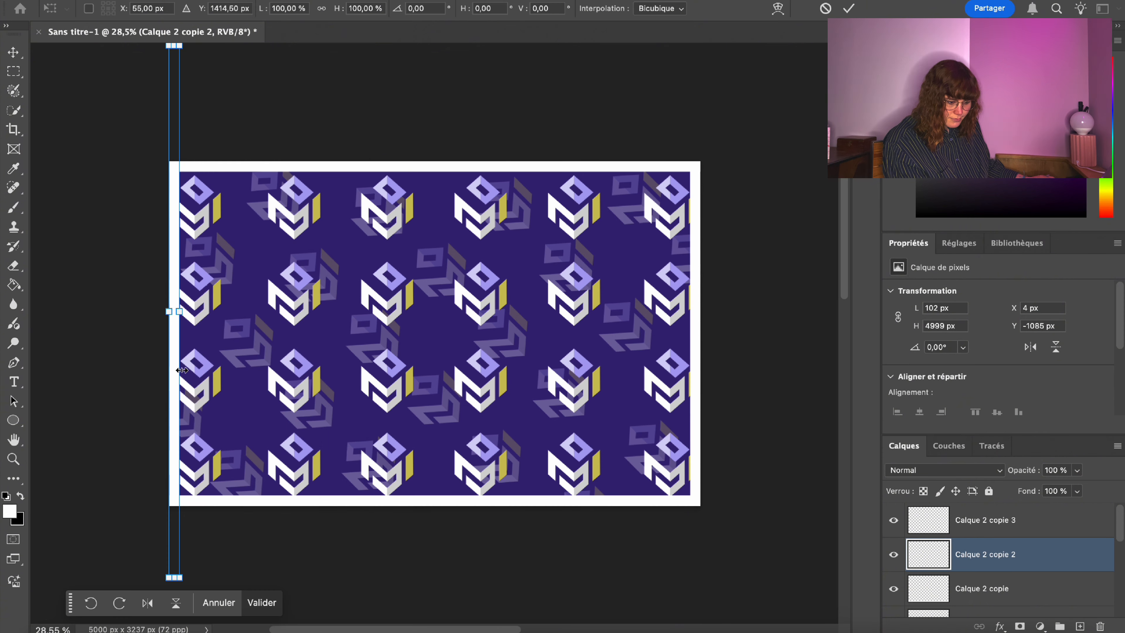
{"action": "key", "text": "Left"}
{"action": "key", "text": "Return"}
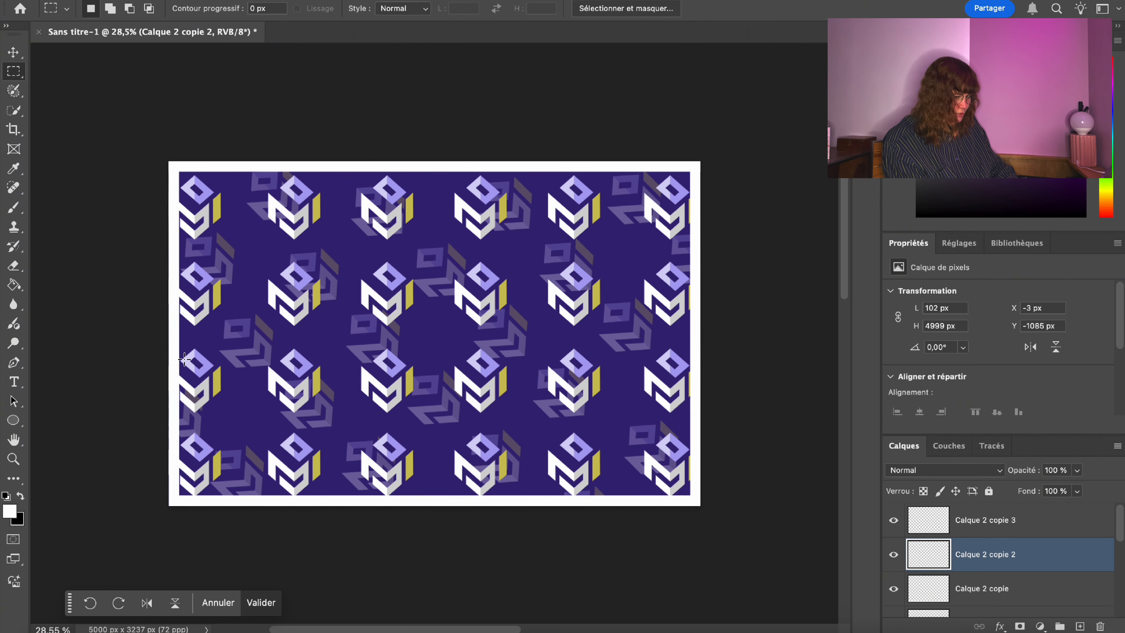
{"action": "right_click", "coordinate": [182, 340]}
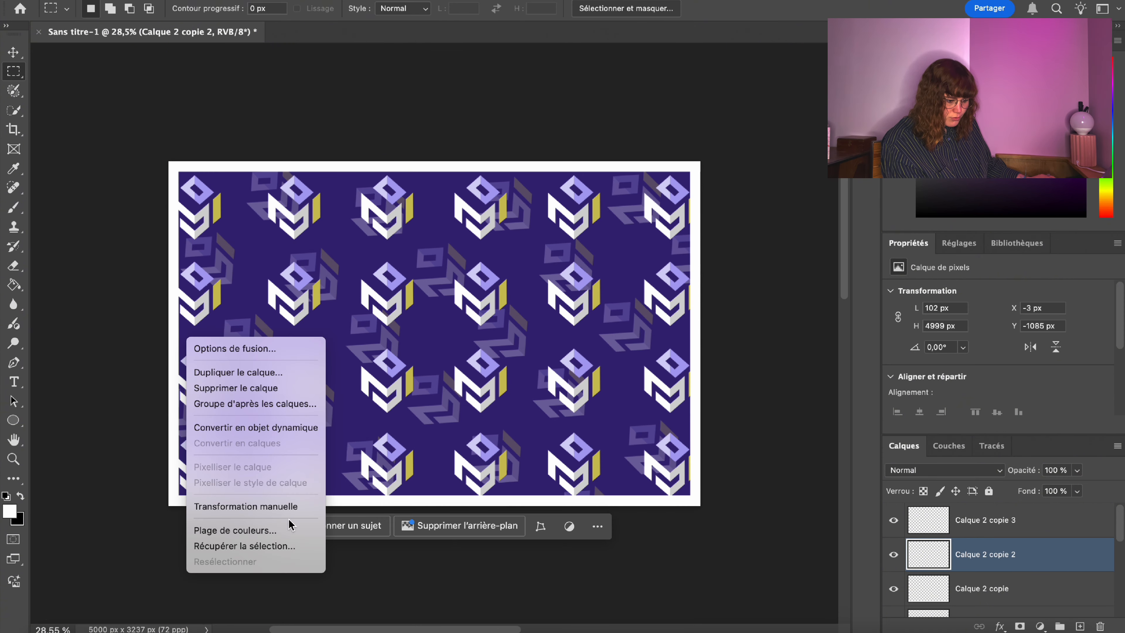
{"action": "left_click", "coordinate": [292, 508]}
{"action": "key", "text": "Return"}
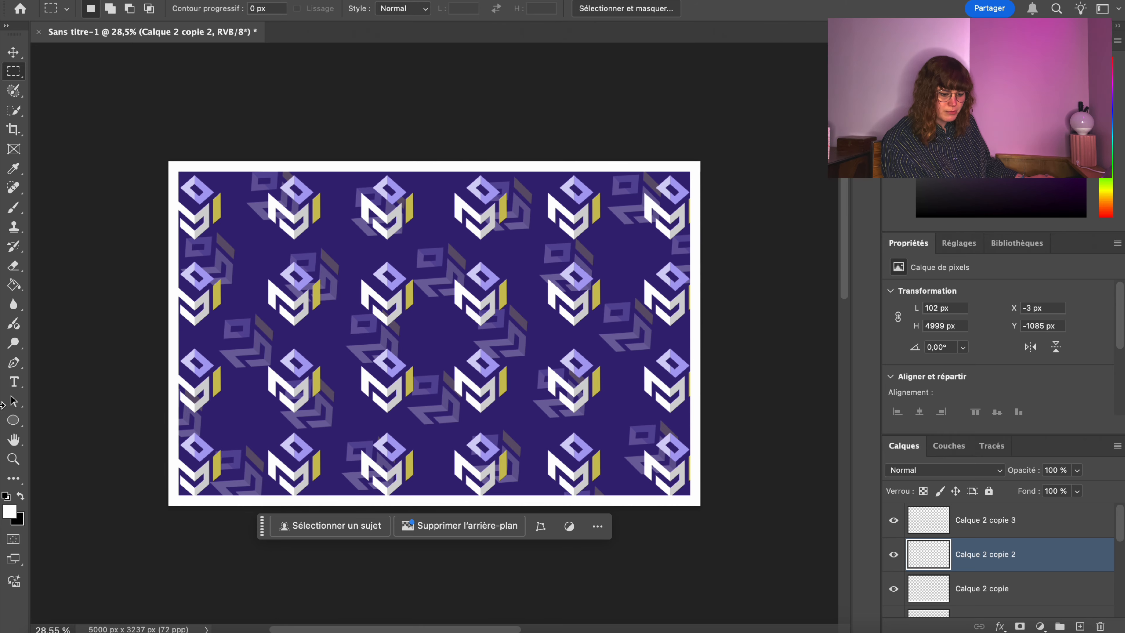
Zoom in on the card to inspect its right edge.
{"action": "left_click", "coordinate": [13, 458]}
{"action": "left_click", "coordinate": [158, 219]}
{"action": "left_click_drag", "start_coordinate": [158, 219], "coordinate": [146, 196]}
{"action": "left_click_drag", "start_coordinate": [759, 256], "coordinate": [862, 223]}
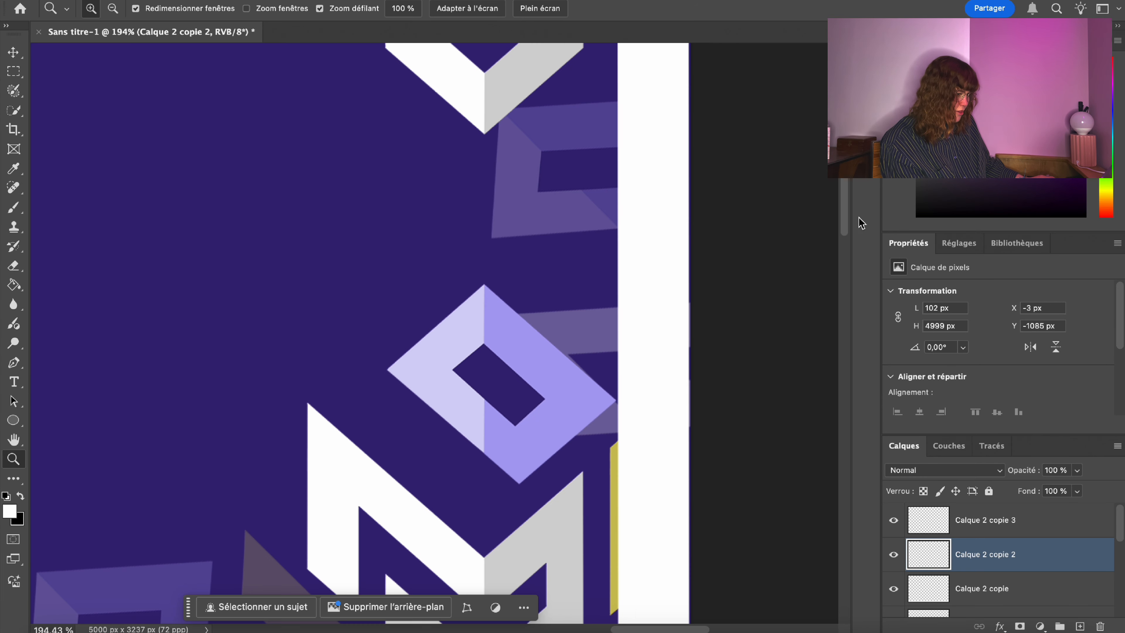
Check the right white strip's alignment by toggling its visibility.
{"action": "left_click", "coordinate": [9, 75]}
{"action": "right_click", "coordinate": [619, 216]}
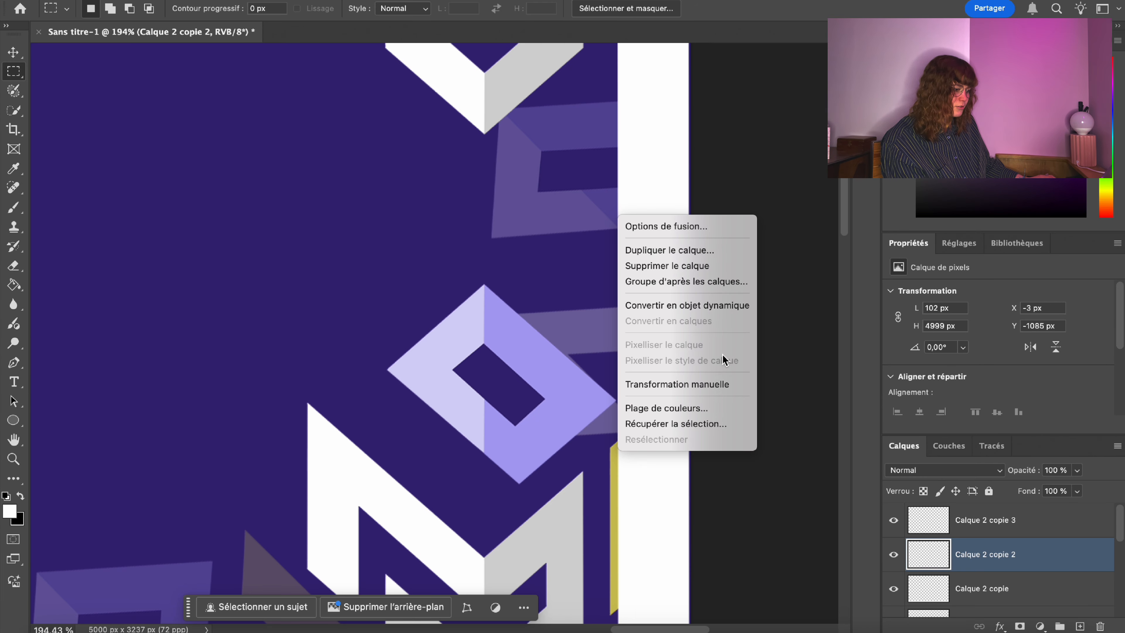
{"action": "left_click", "coordinate": [715, 384]}
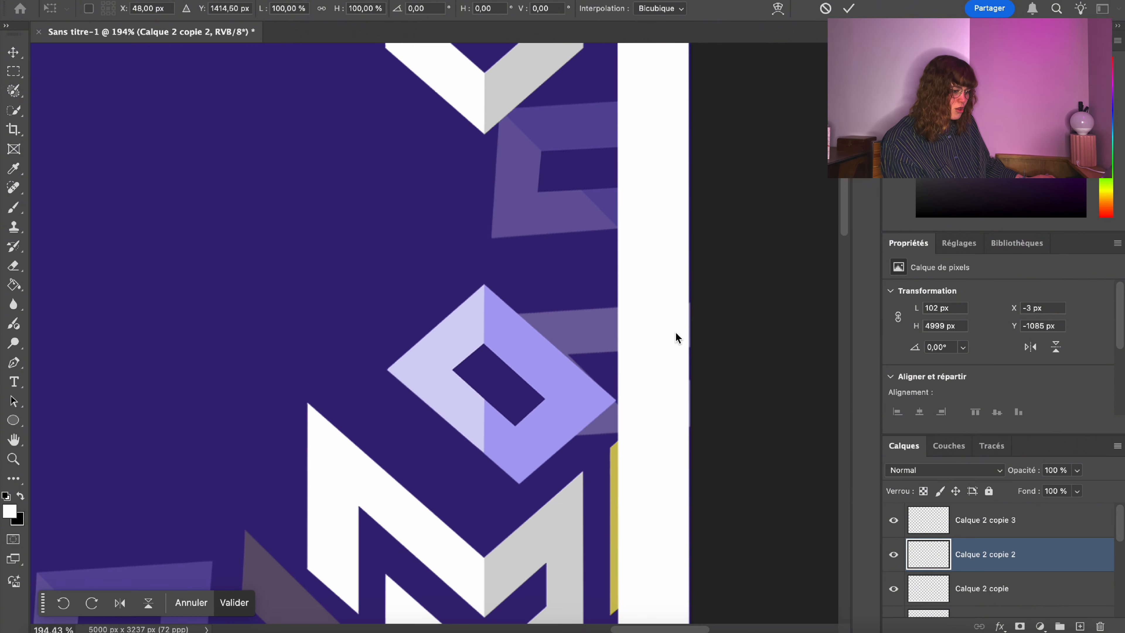
{"action": "key", "text": "Return"}
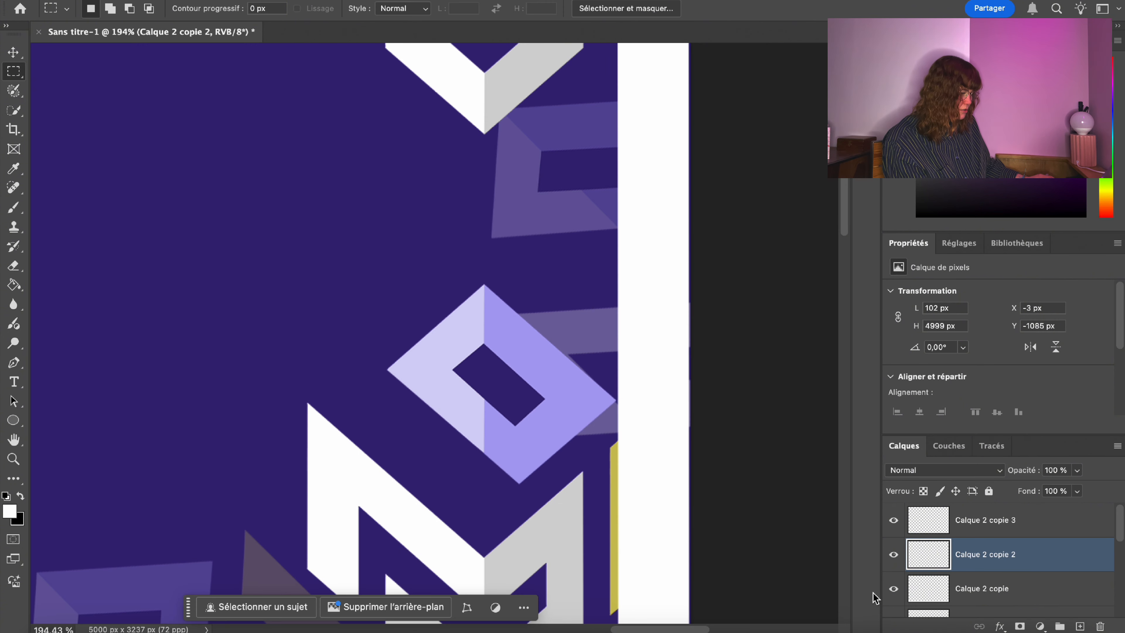
{"action": "left_click", "coordinate": [892, 525]}
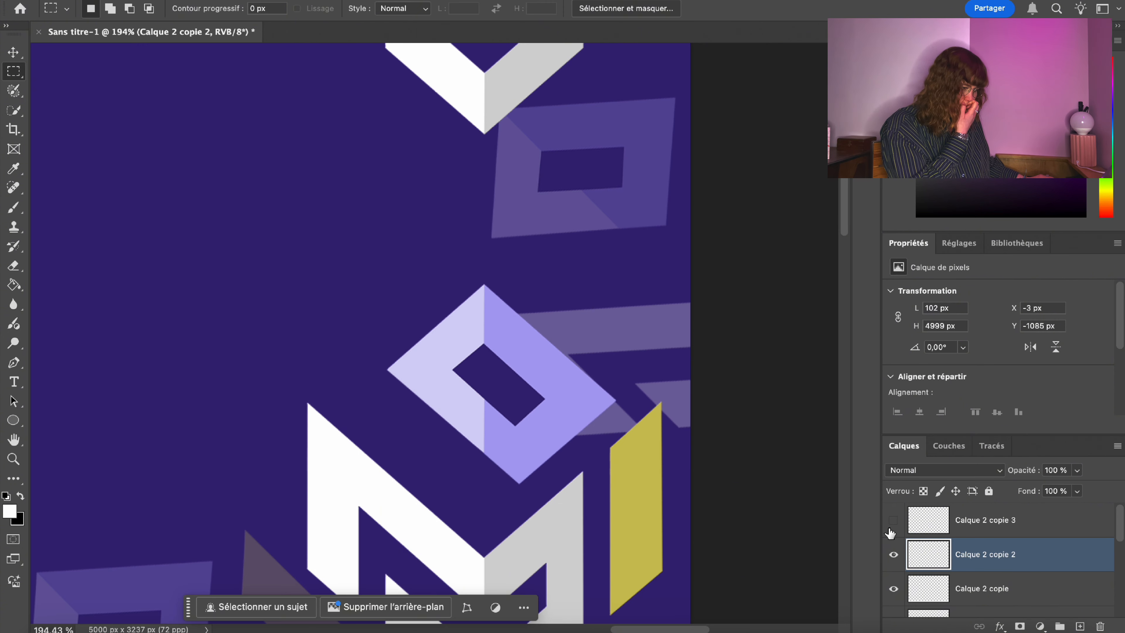
{"action": "left_click", "coordinate": [892, 525]}
Nudge Calque 2 copie 3 right by 3 px to X 4901 px and zoom in on the edge.
{"action": "left_click", "coordinate": [937, 524]}
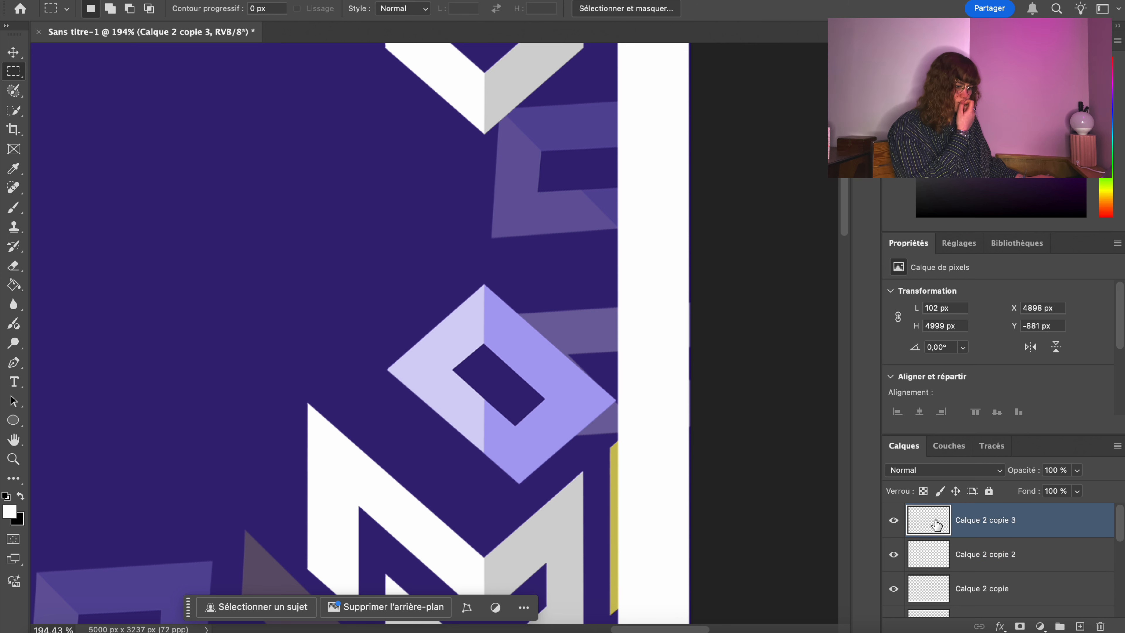
{"action": "right_click", "coordinate": [637, 349]}
{"action": "left_click", "coordinate": [706, 514]}
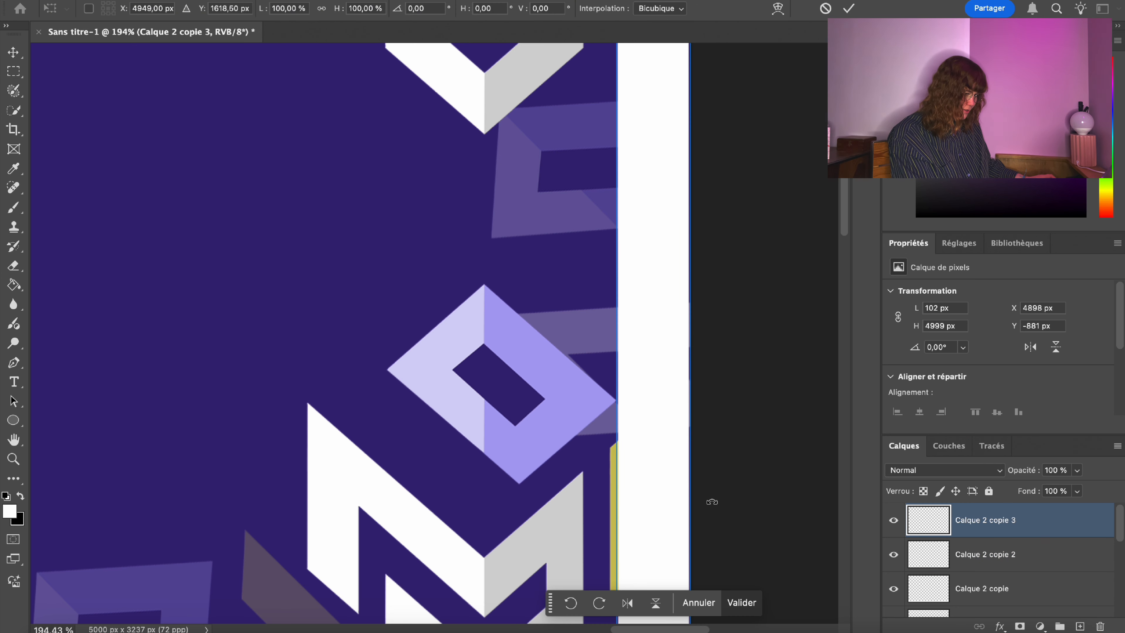
{"action": "key", "text": "Right"}
{"action": "key", "text": "Right"}
{"action": "key", "text": "Right"}
{"action": "key", "text": "Return"}
{"action": "key", "text": "m"}
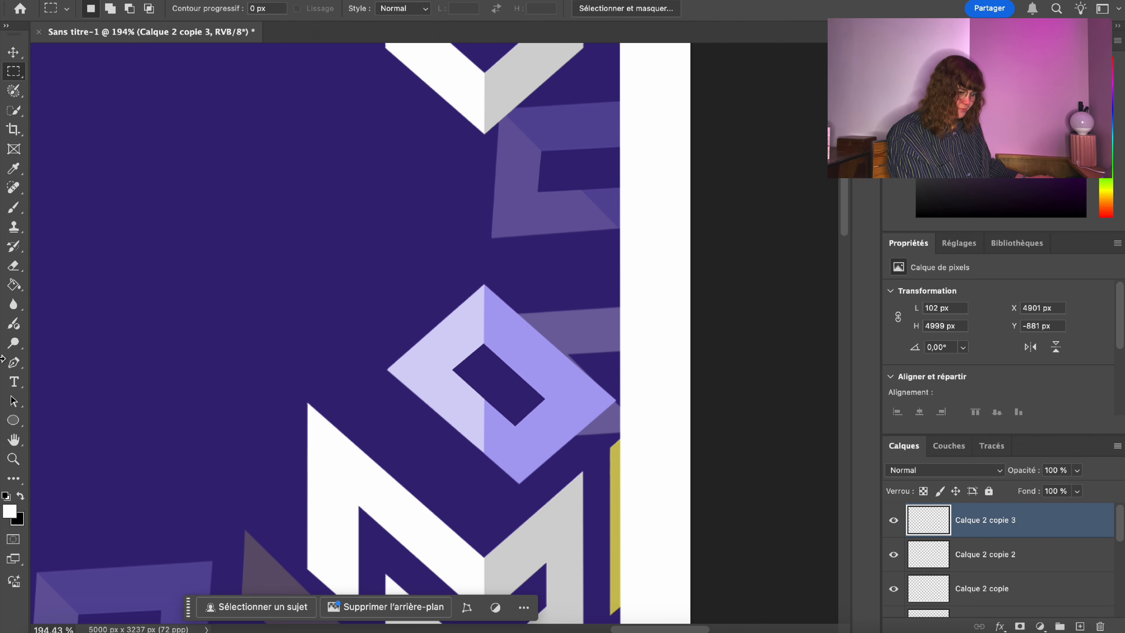
{"action": "left_click", "coordinate": [17, 465]}
{"action": "left_click_drag", "start_coordinate": [596, 296], "coordinate": [410, 324]}
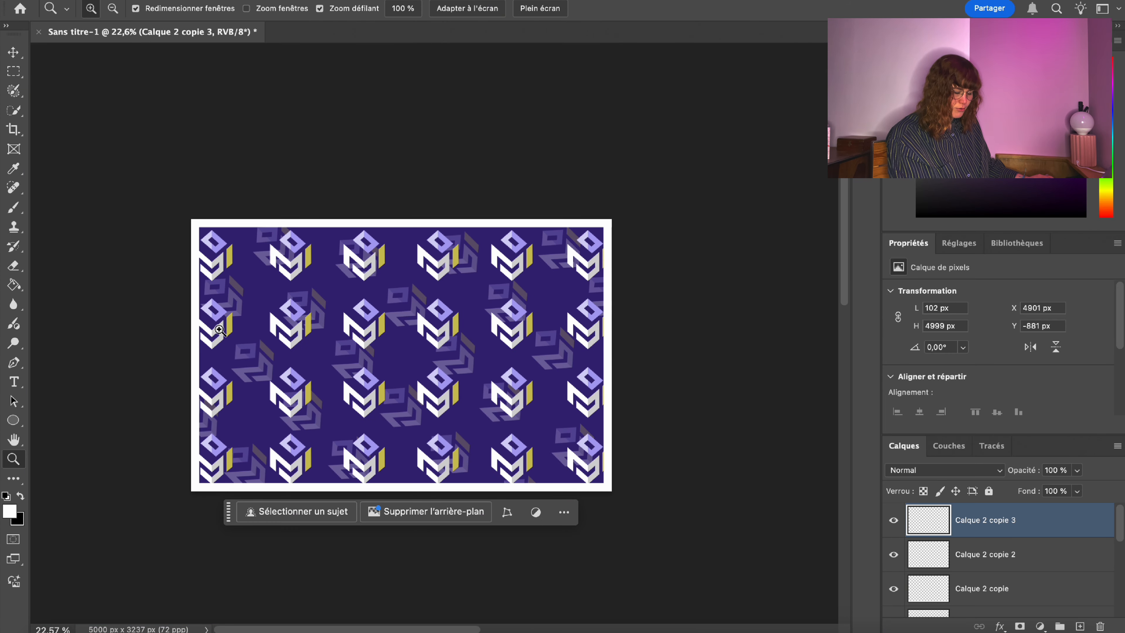
Merge the three white border copies down into Calque 2 as one layer.
{"action": "left_click_drag", "start_coordinate": [176, 302], "coordinate": [339, 285]}
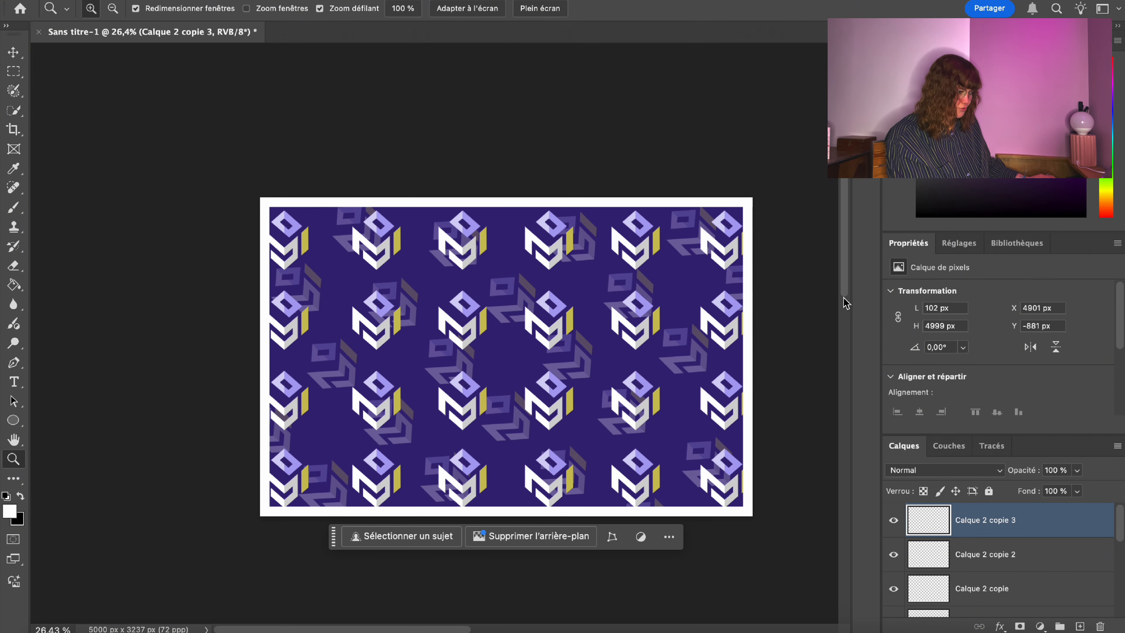
{"action": "left_click_drag", "start_coordinate": [846, 288], "coordinate": [843, 453]}
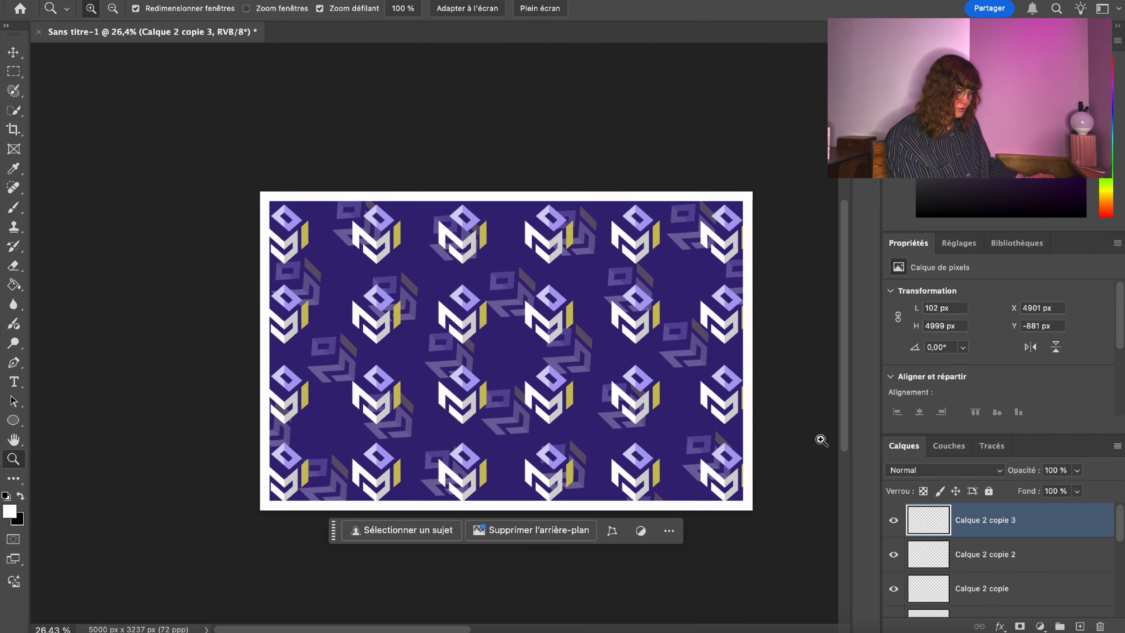
{"action": "left_click_drag", "start_coordinate": [729, 375], "coordinate": [858, 507]}
{"action": "right_click", "coordinate": [1014, 526]}
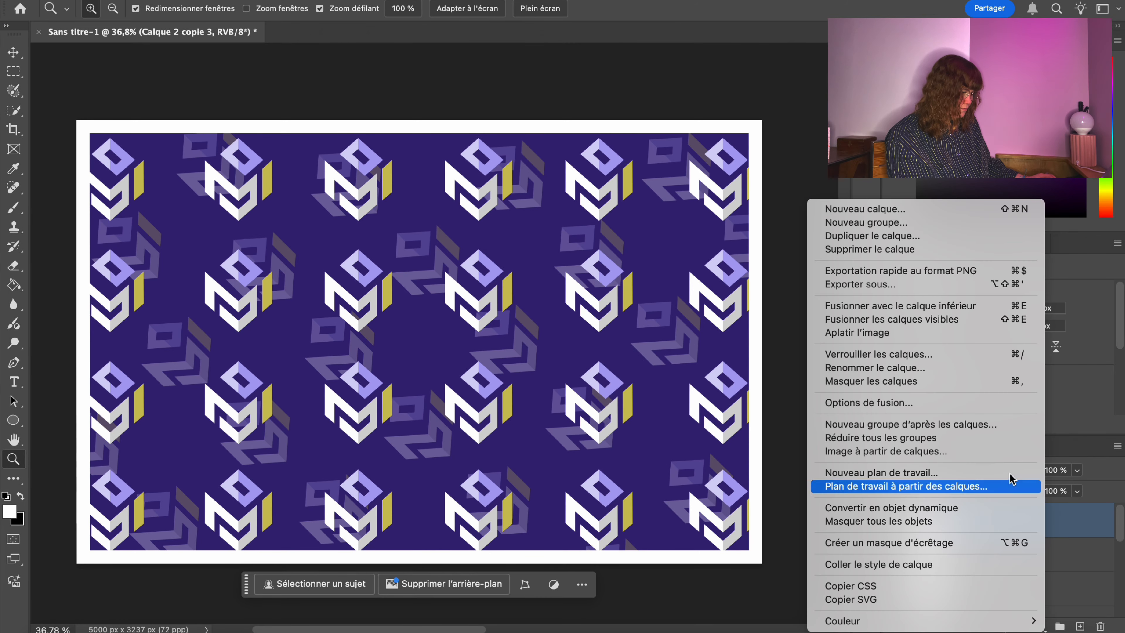
{"action": "left_click", "coordinate": [951, 306]}
{"action": "right_click", "coordinate": [1018, 512]}
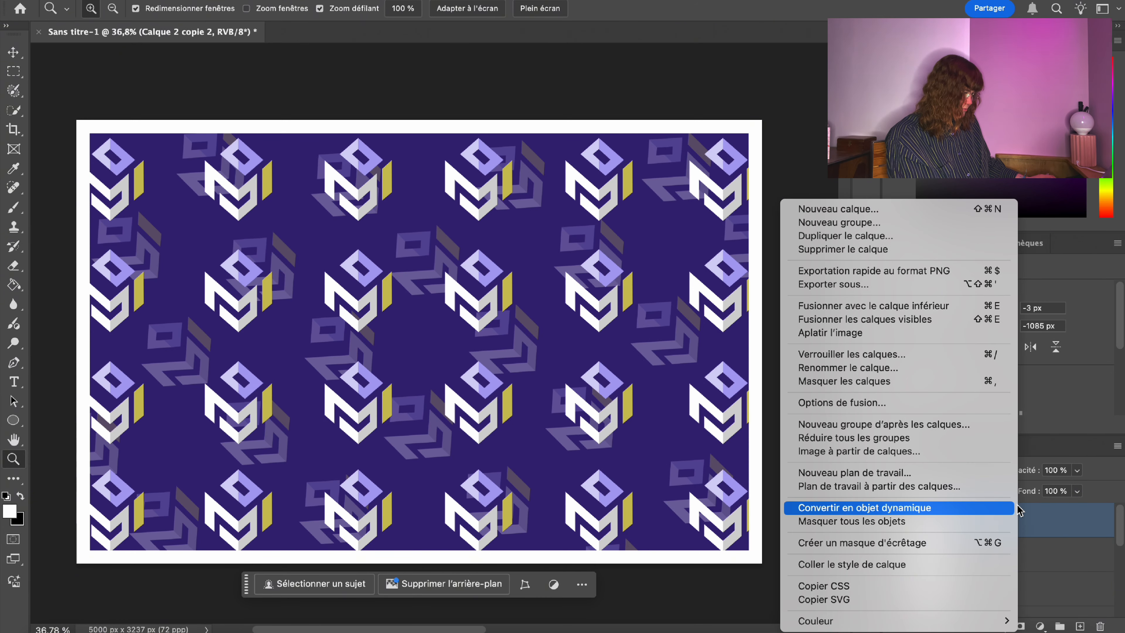
{"action": "left_click", "coordinate": [872, 306]}
{"action": "right_click", "coordinate": [979, 514]}
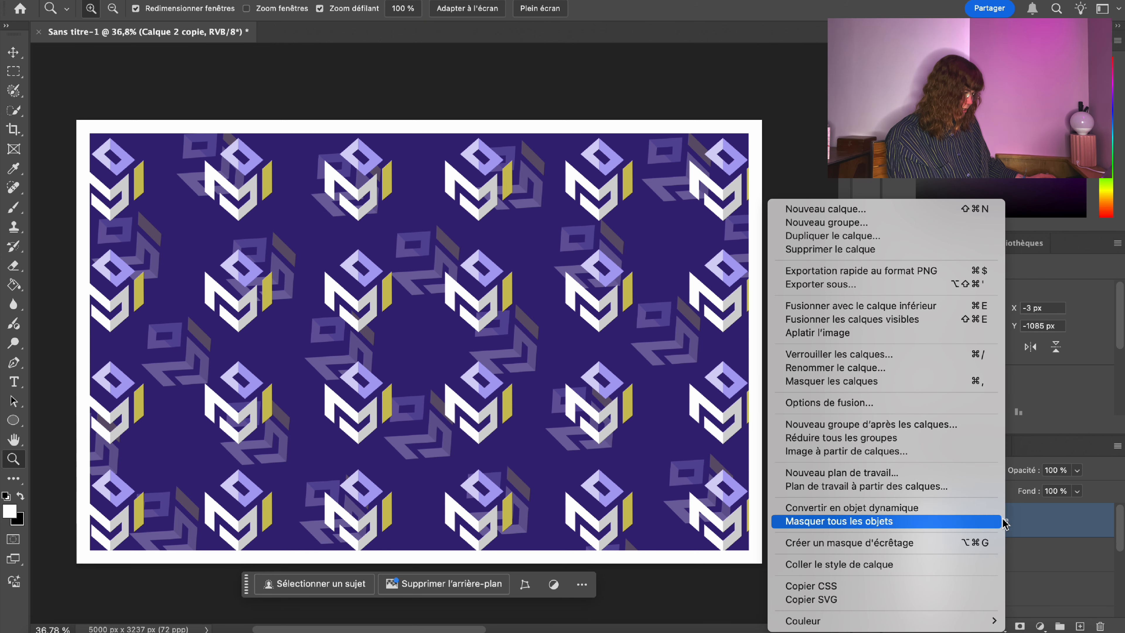
{"action": "left_click", "coordinate": [912, 307]}
Verify the merged border layer and start renaming it CADRE.
{"action": "left_click", "coordinate": [892, 520]}
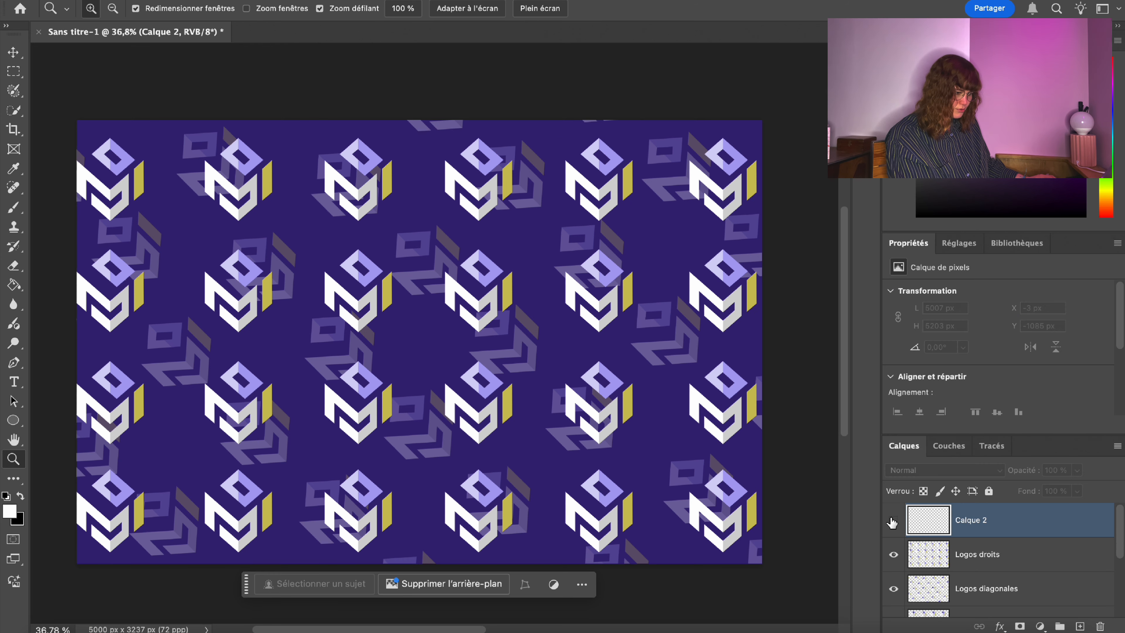
{"action": "left_click", "coordinate": [893, 520]}
{"action": "double_click", "coordinate": [970, 521]}
{"action": "type", "text": "CADRE"}
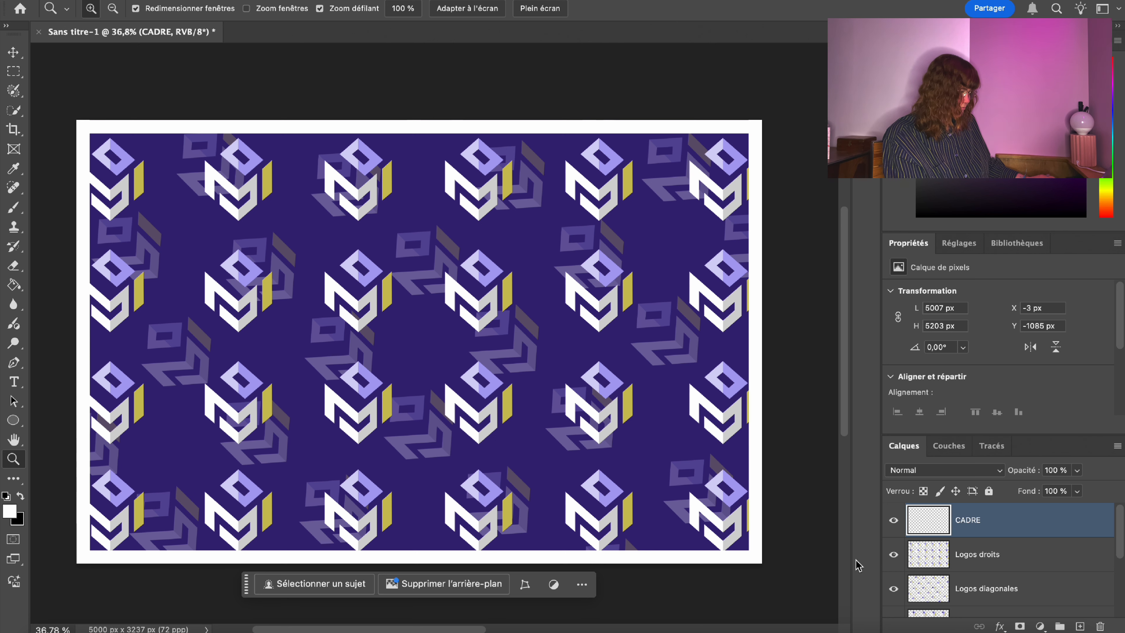
Commit the CREATISME logo low and centred on the card, then add an empty layer above it.
{"action": "left_click", "coordinate": [892, 526]}
{"action": "left_click", "coordinate": [892, 525]}
{"action": "left_click", "coordinate": [892, 525]}
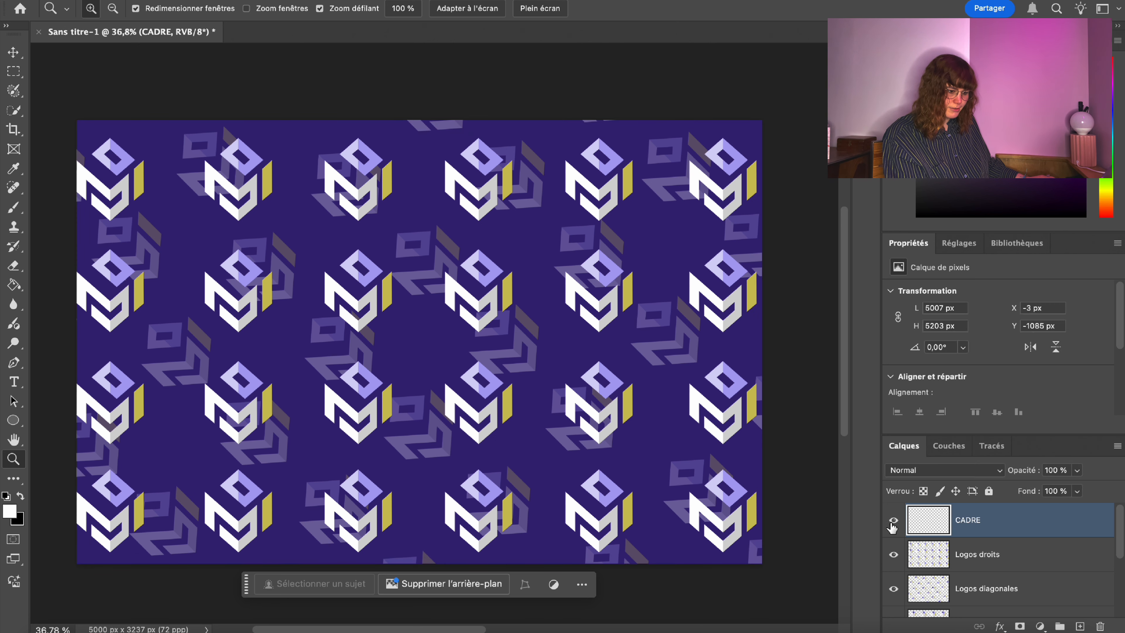
{"action": "left_click", "coordinate": [893, 523]}
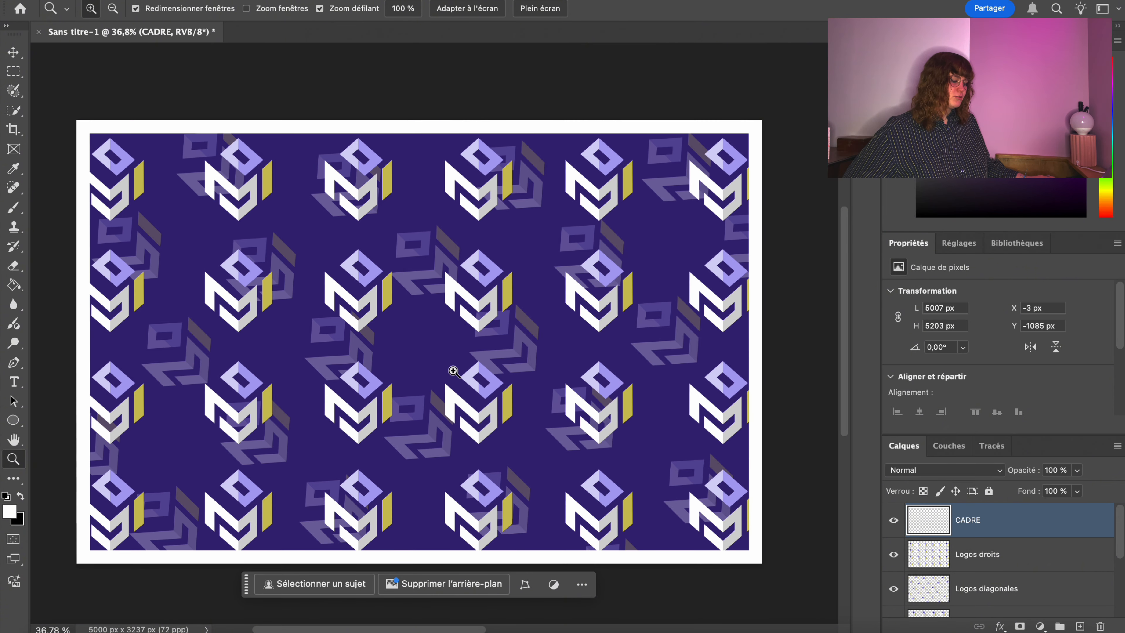
{"action": "mouse_move", "coordinate": [453, 371]}
{"action": "left_mouse_down"}
{"action": "mouse_move", "coordinate": [419, 377]}
{"action": "mouse_move", "coordinate": [457, 363]}
{"action": "left_mouse_up"}
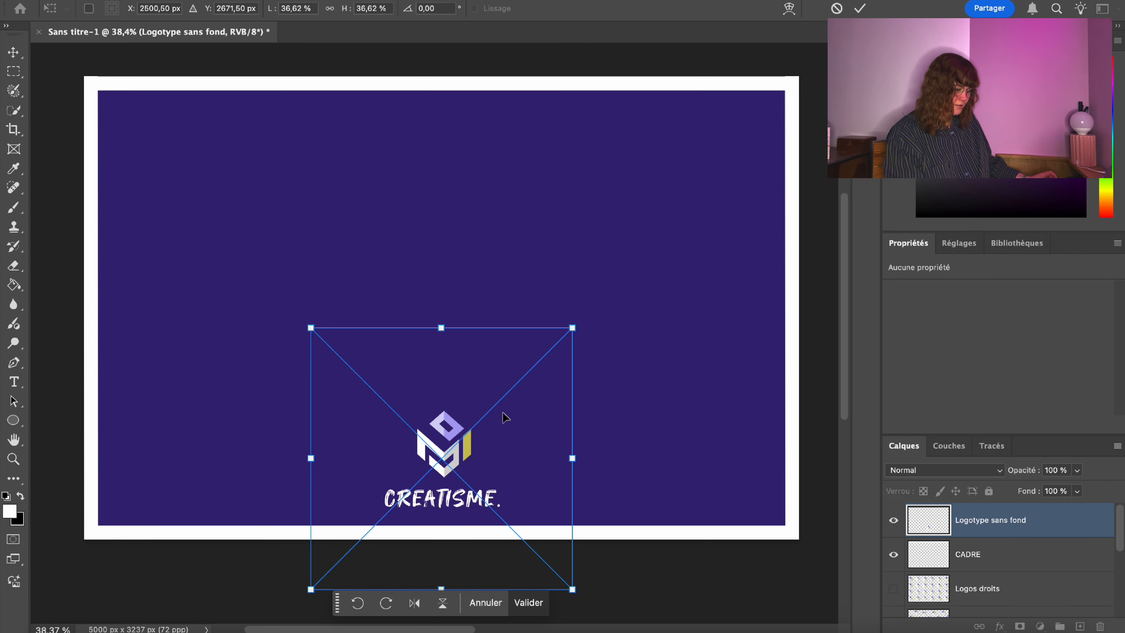
{"action": "key", "text": "Return"}
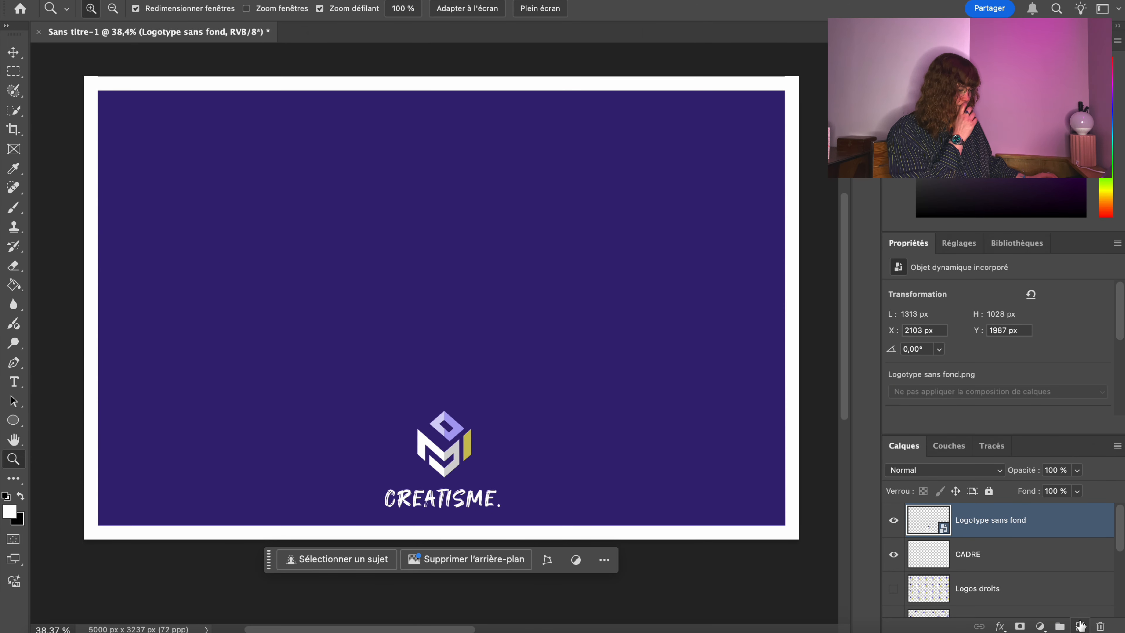
{"action": "left_click", "coordinate": [1081, 625]}
{"action": "left_click", "coordinate": [14, 382]}
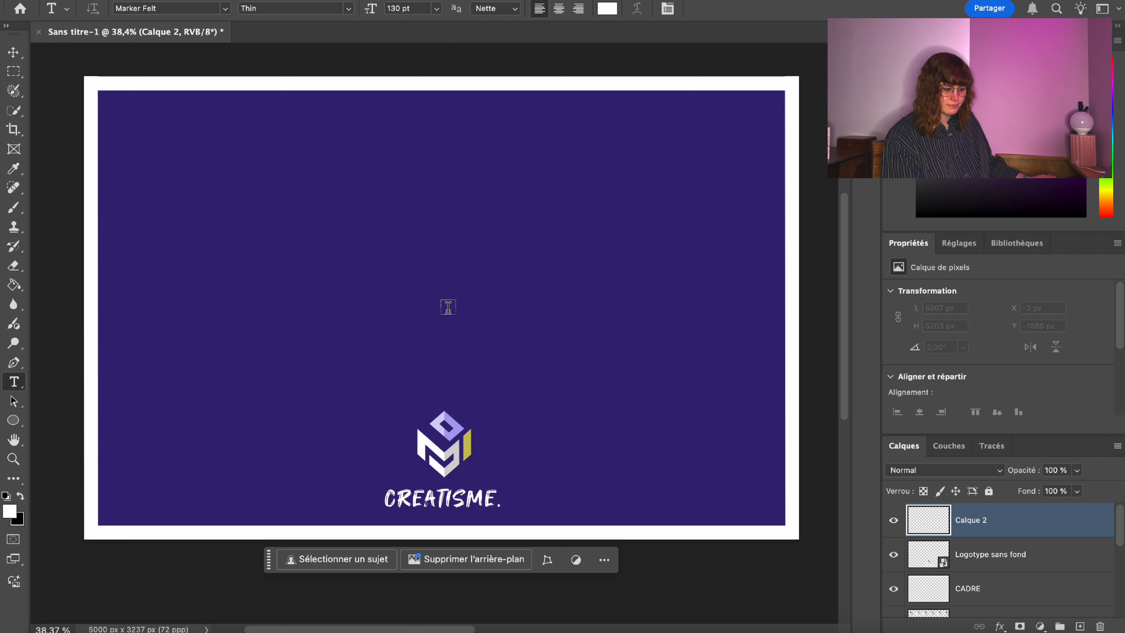
Type the owner's name and e-mail address above the logo, centre-aligned.
{"action": "left_click", "coordinate": [447, 307]}
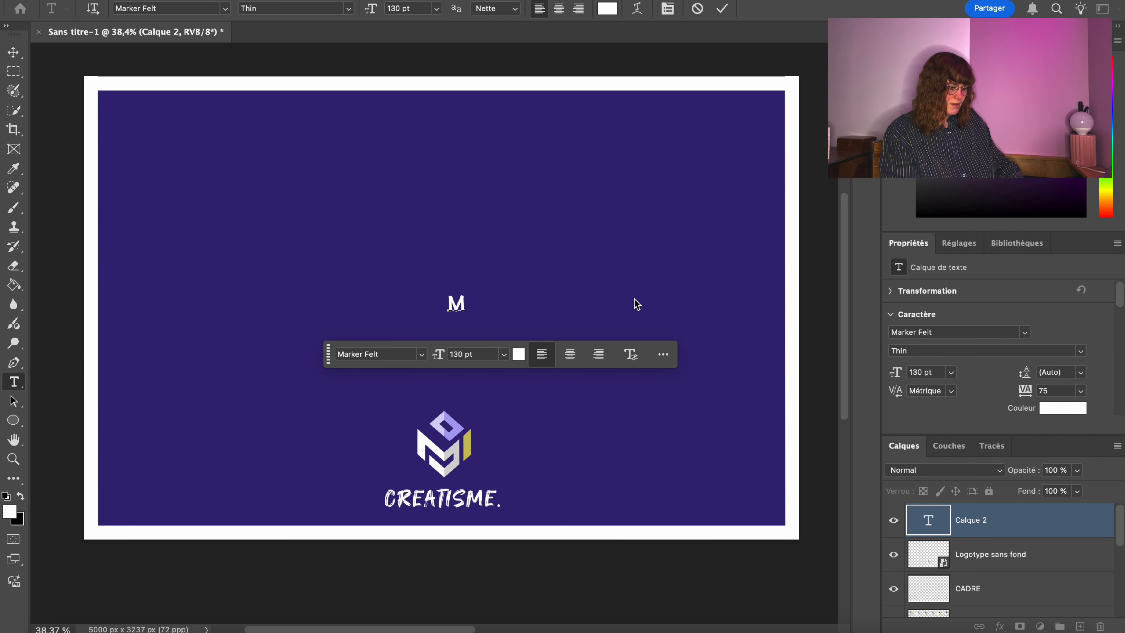
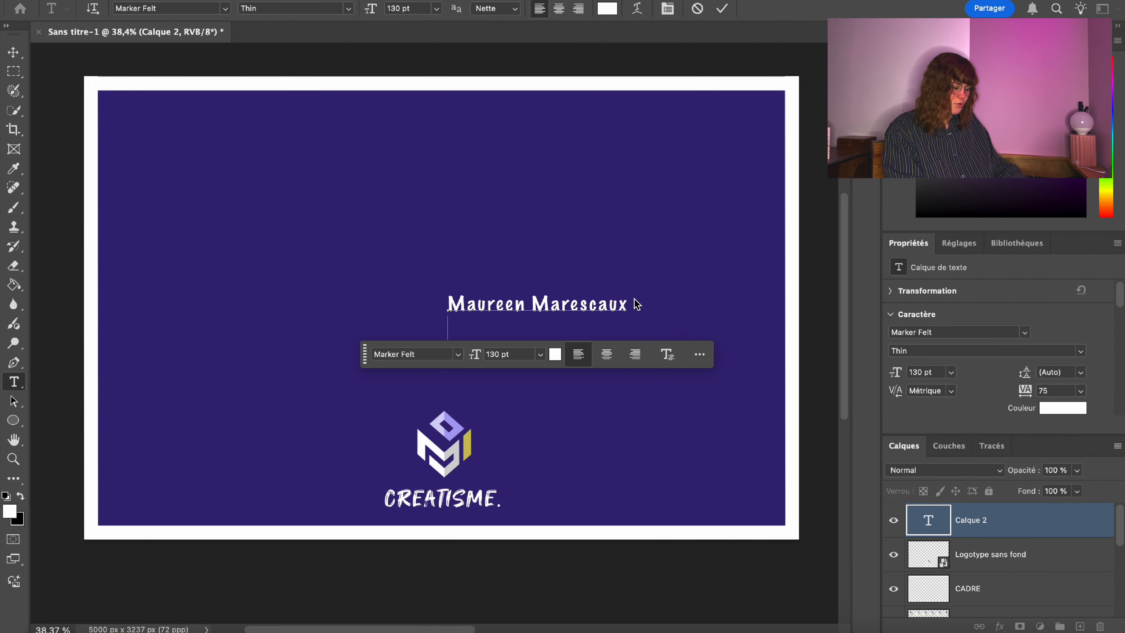
{"action": "left_click", "coordinate": [555, 8]}
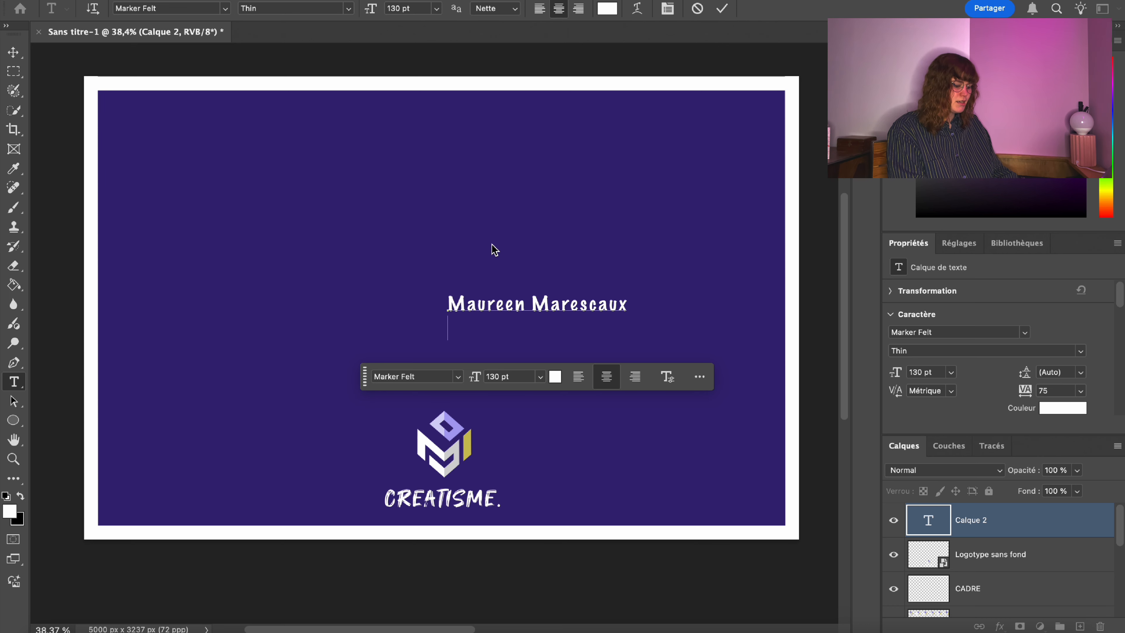
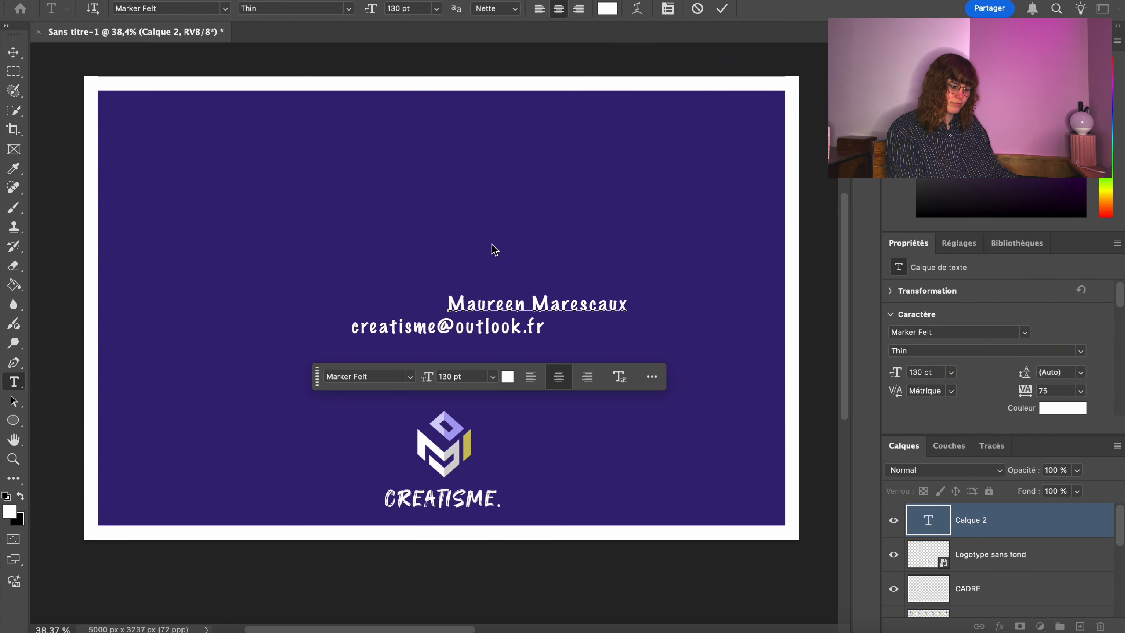
{"action": "key", "text": "super+a"}
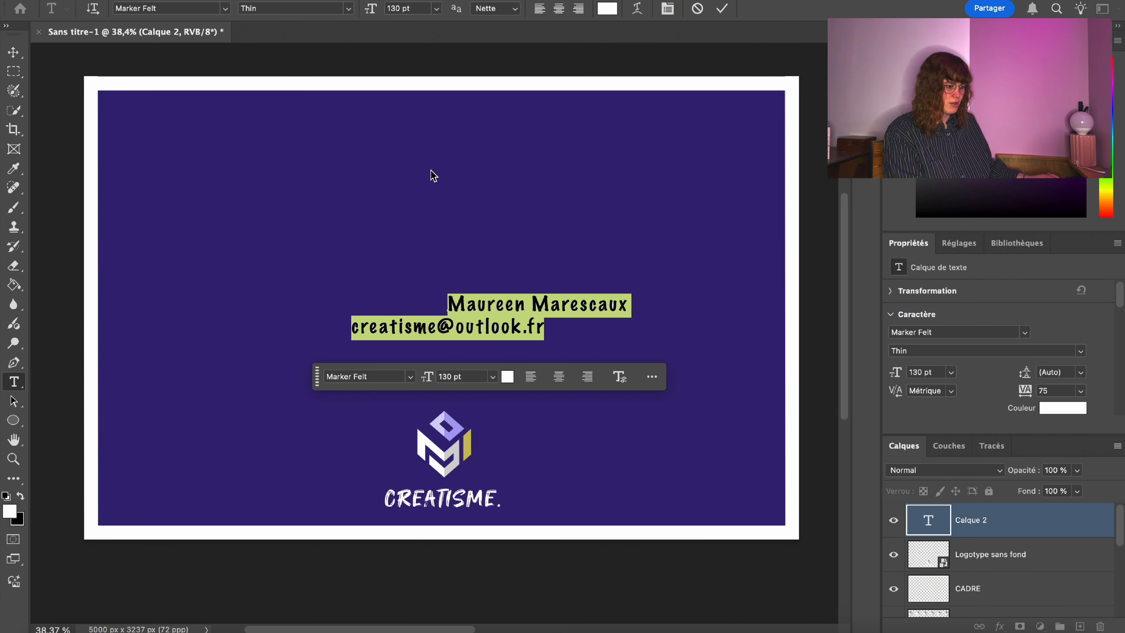
{"action": "left_click", "coordinate": [558, 10]}
{"action": "left_click", "coordinate": [534, 325]}
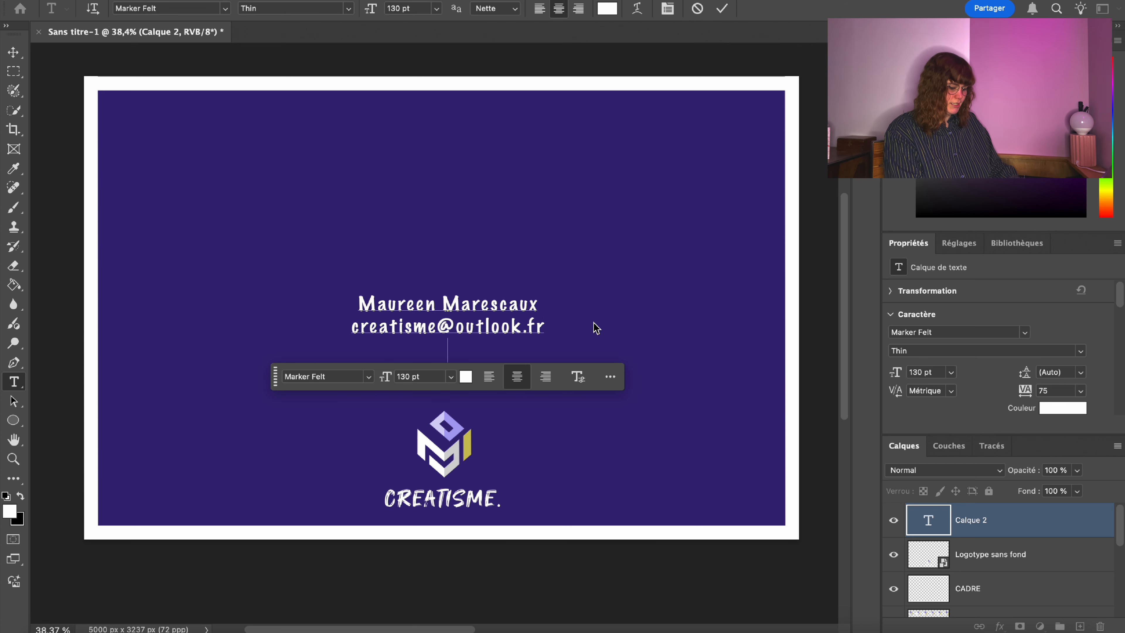
{"action": "key", "text": "Return"}
{"action": "type", "text": "www."}
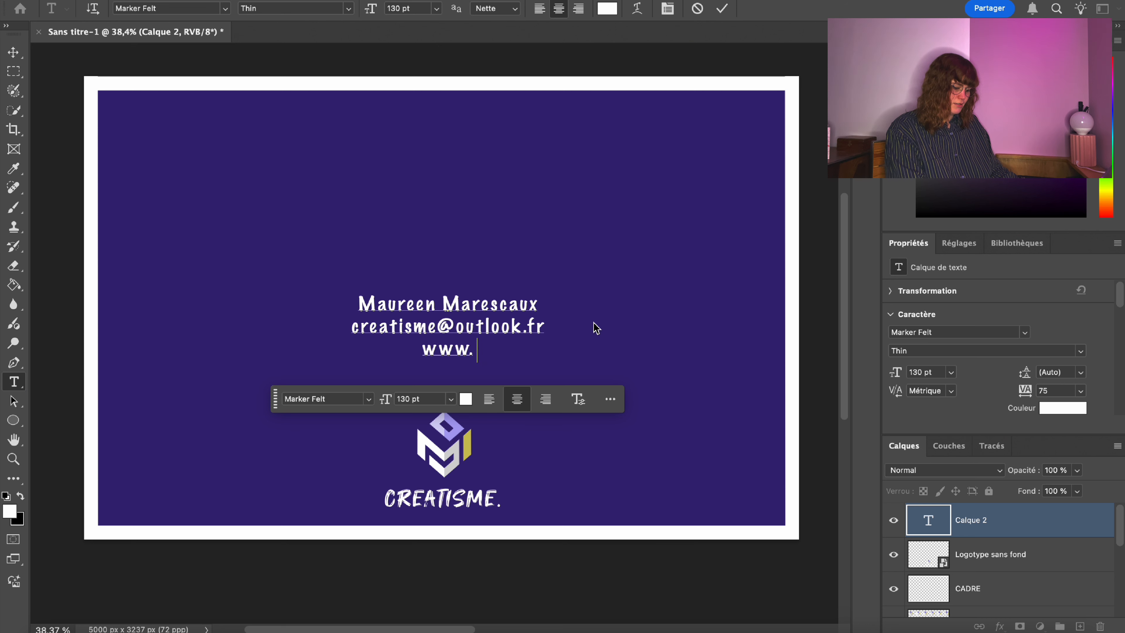
{"action": "type", "text": "creatisme"}
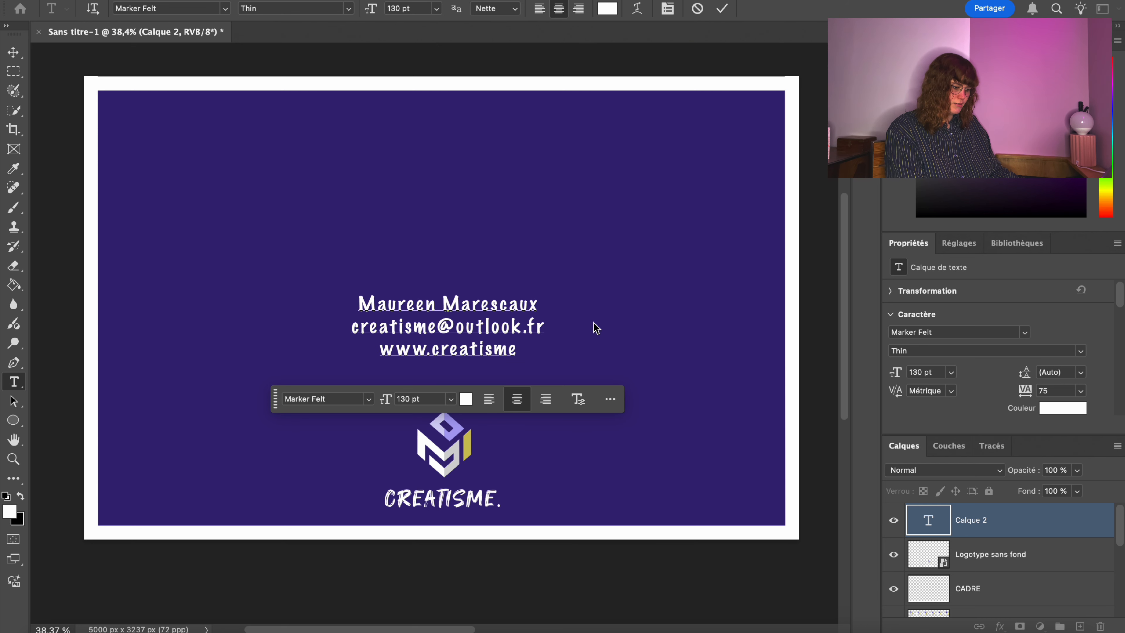
{"action": "type", "text": "?"}
{"action": "key", "text": "BackSpace"}
{"action": "type", "text": ".com"}
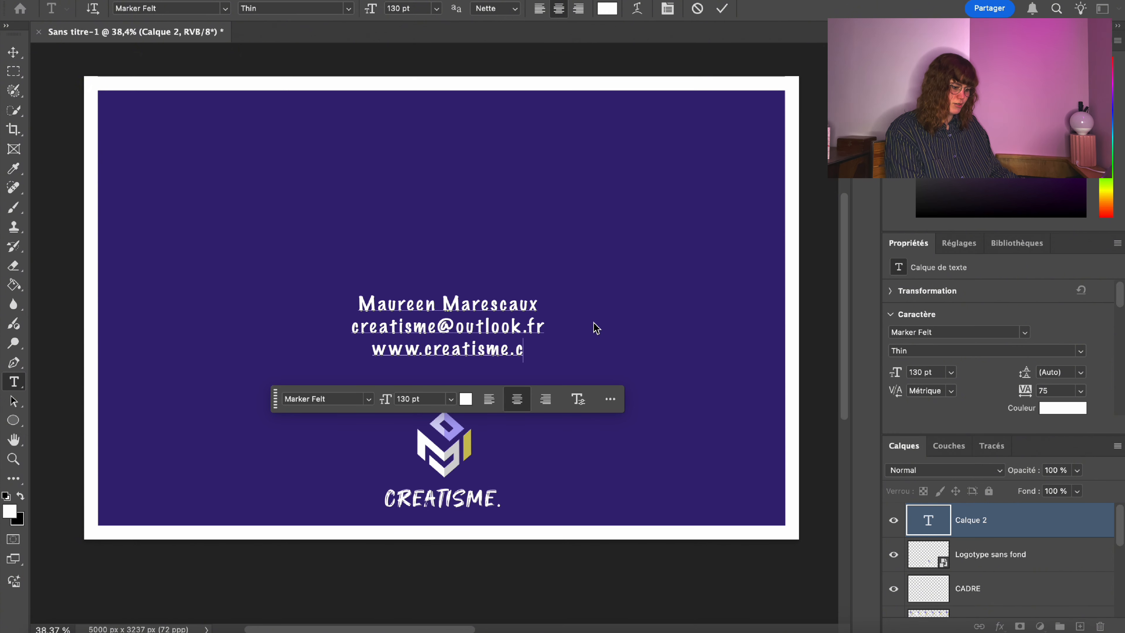
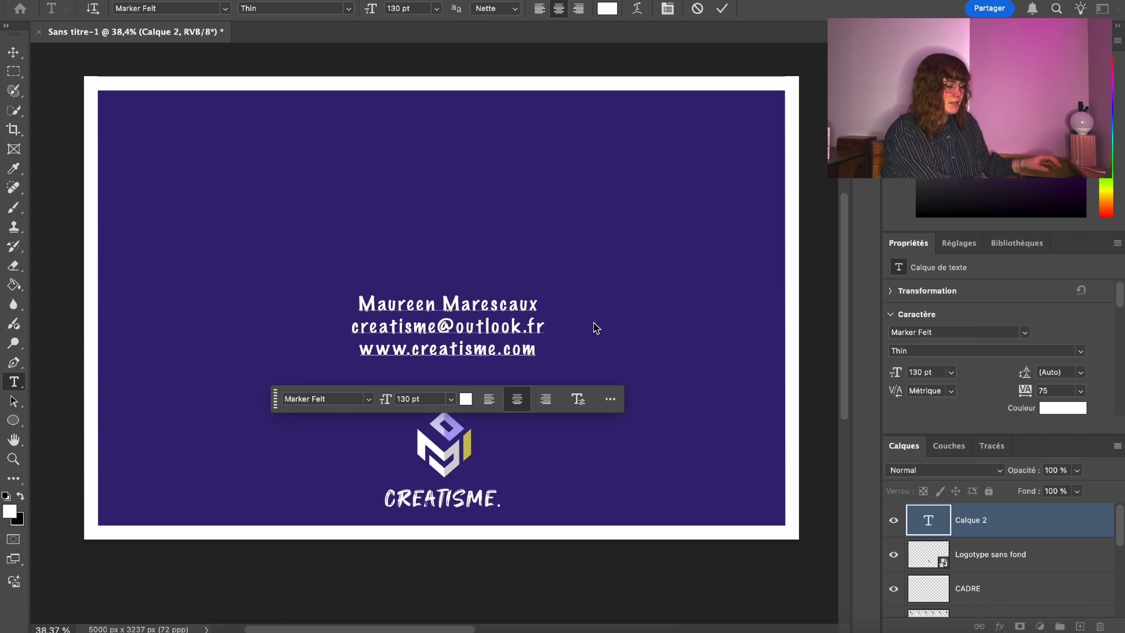
Move the contact text block lower on the card with Free Transform.
{"action": "left_click_drag", "start_coordinate": [589, 340], "coordinate": [583, 380]}
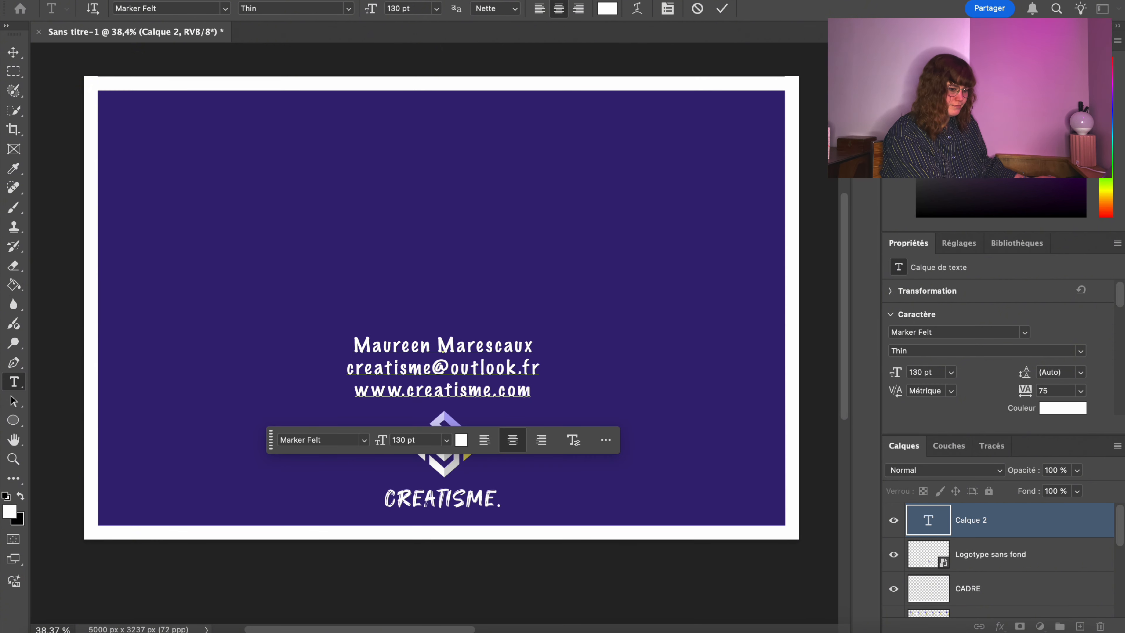
{"action": "left_click", "coordinate": [18, 72]}
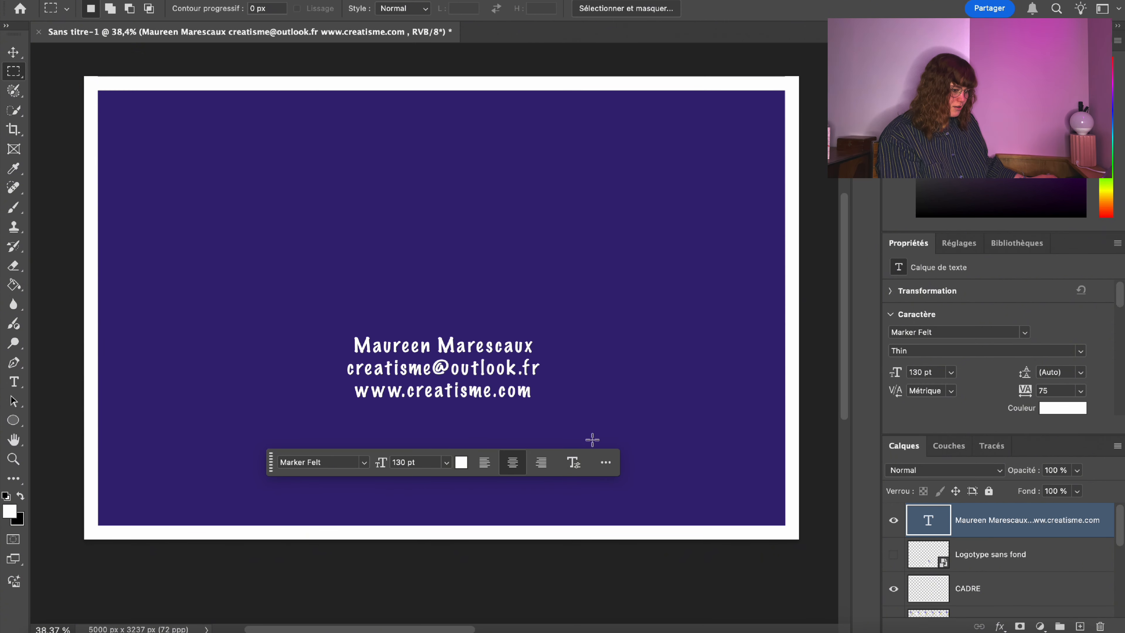
{"action": "right_click", "coordinate": [450, 350]}
{"action": "left_click", "coordinate": [545, 526]}
{"action": "left_click_drag", "start_coordinate": [460, 373], "coordinate": [451, 489]}
{"action": "key", "text": "Return"}
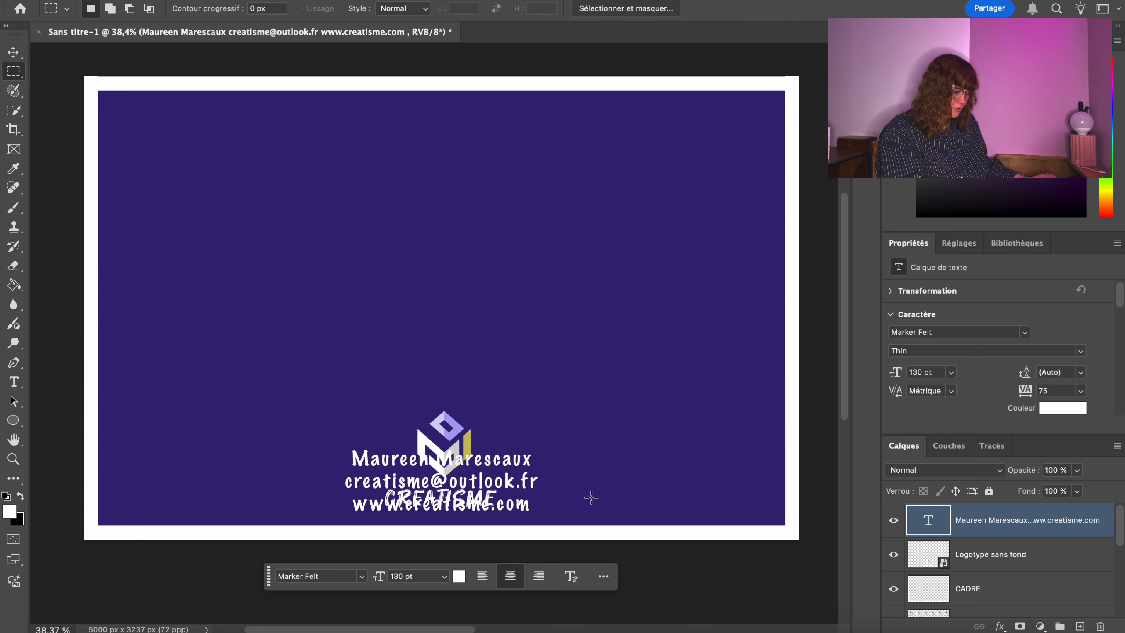
{"action": "right_click", "coordinate": [416, 445]}
{"action": "left_click", "coordinate": [494, 569]}
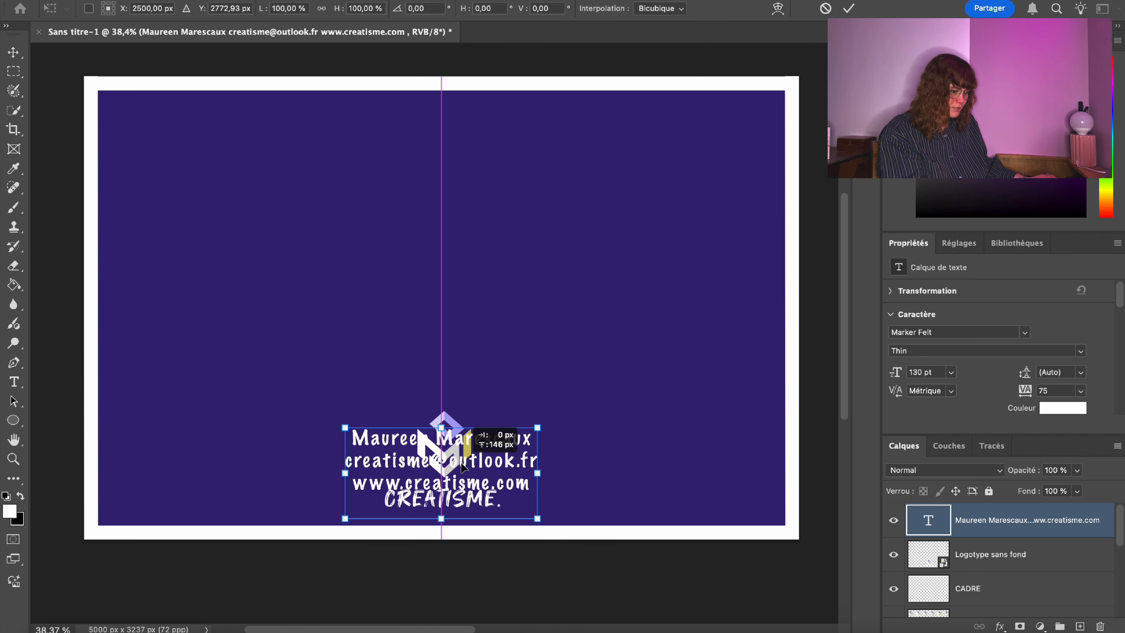
{"action": "key", "text": "Return"}
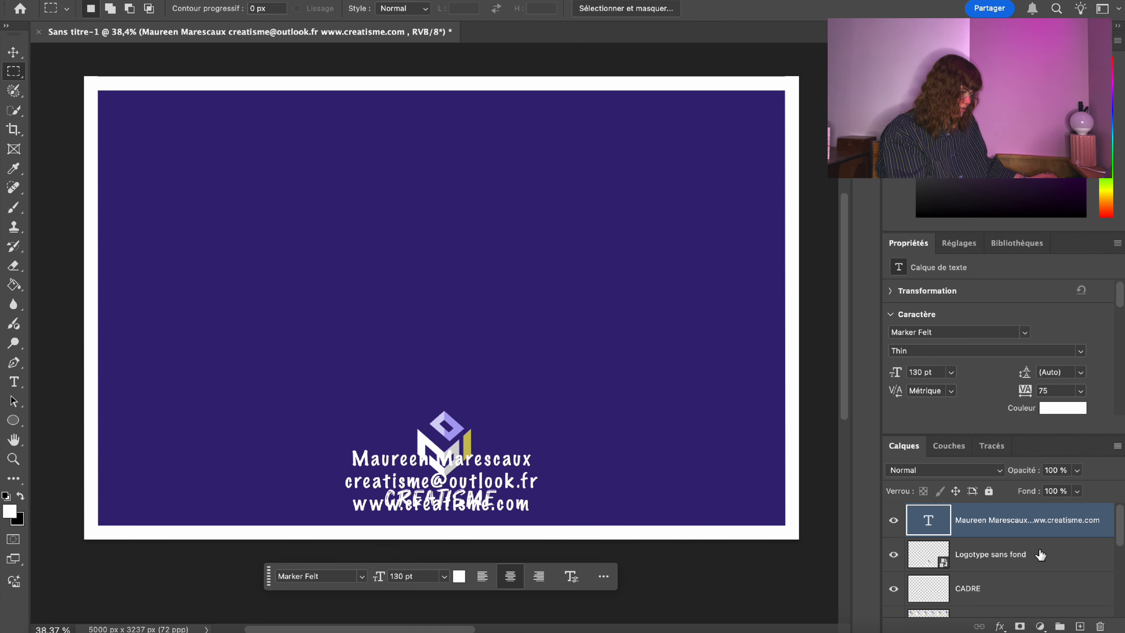
Raise the CREATISME logo above the contact text.
{"action": "left_click", "coordinate": [1038, 552]}
{"action": "right_click", "coordinate": [445, 432]}
{"action": "left_click", "coordinate": [478, 565]}
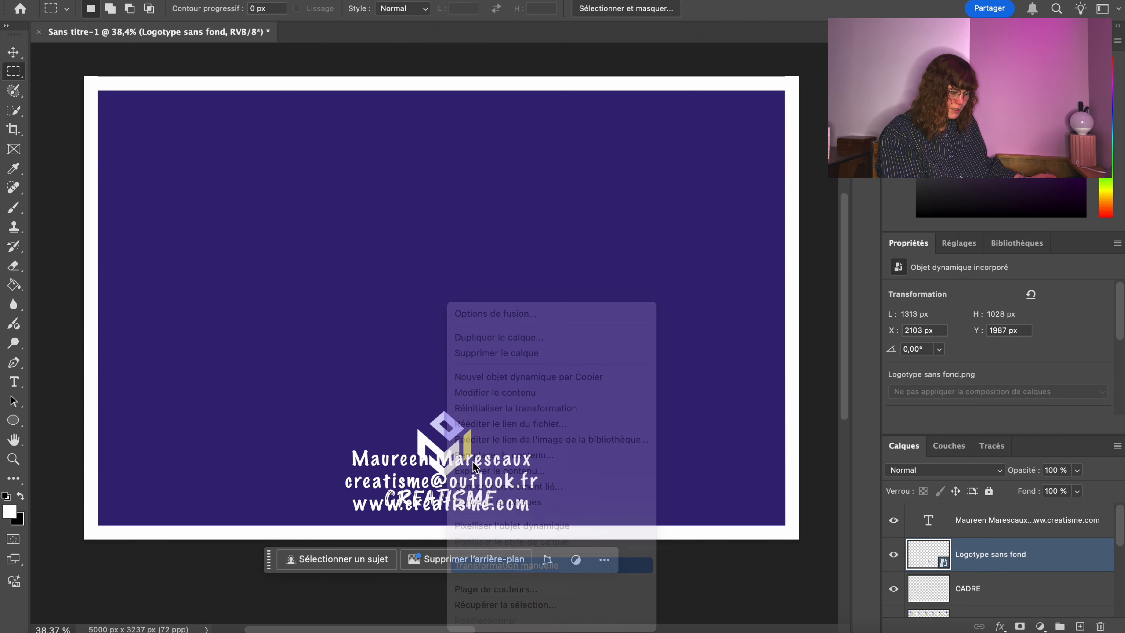
{"action": "left_click_drag", "start_coordinate": [449, 406], "coordinate": [447, 335]}
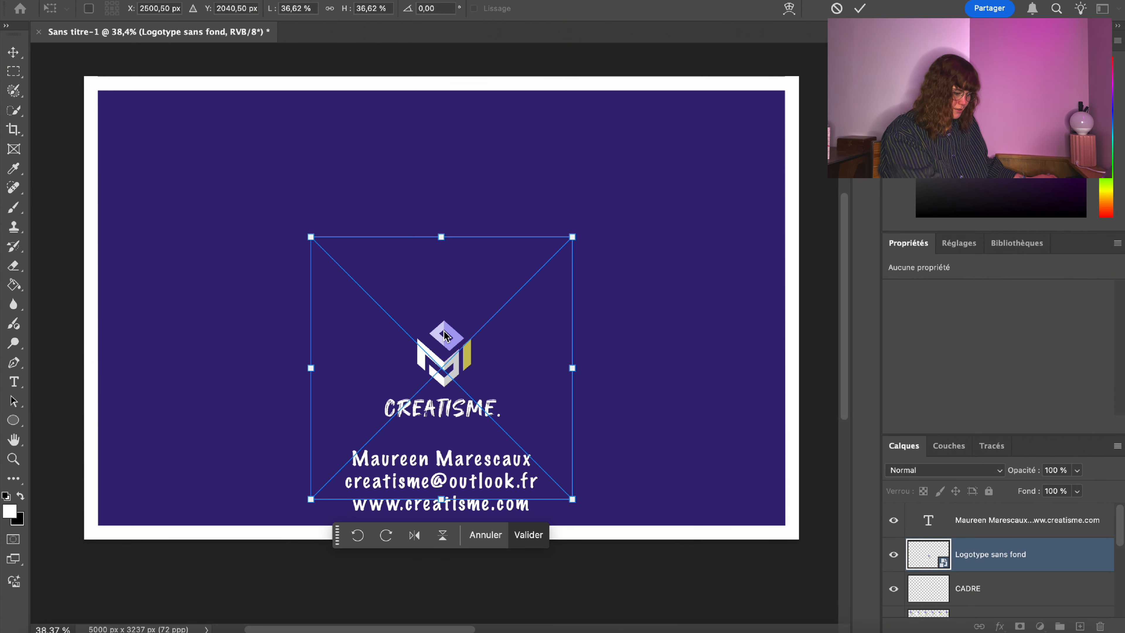
{"action": "key", "text": "Return"}
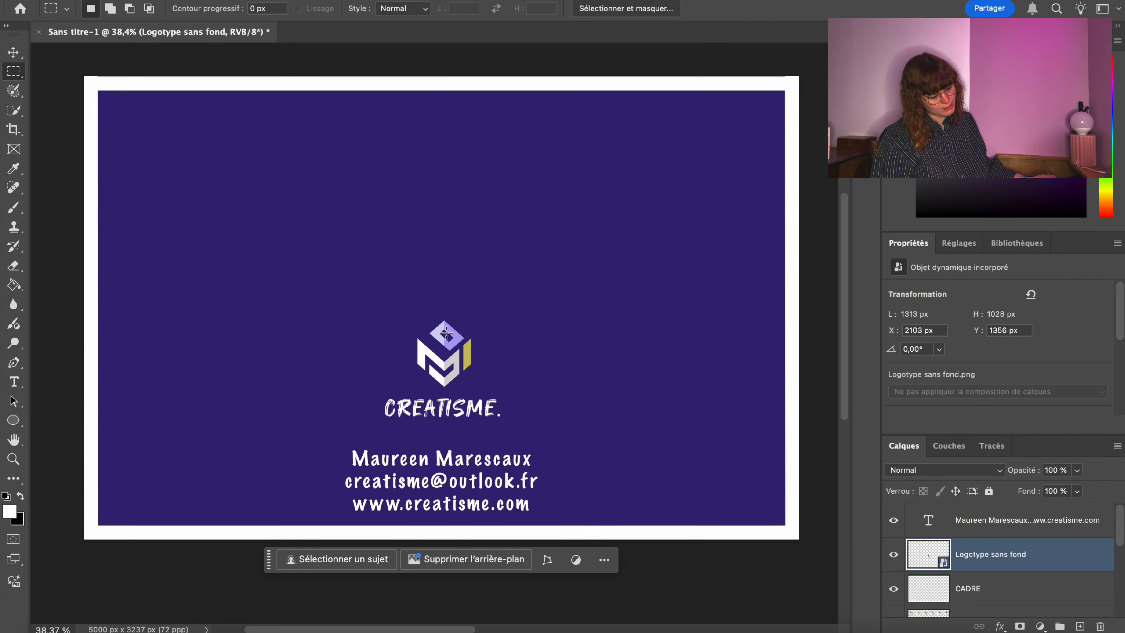
Step through History back to the state with the moved logo, then recommit the logo transform.
{"action": "left_click", "coordinate": [866, 41]}
{"action": "left_click", "coordinate": [648, 479]}
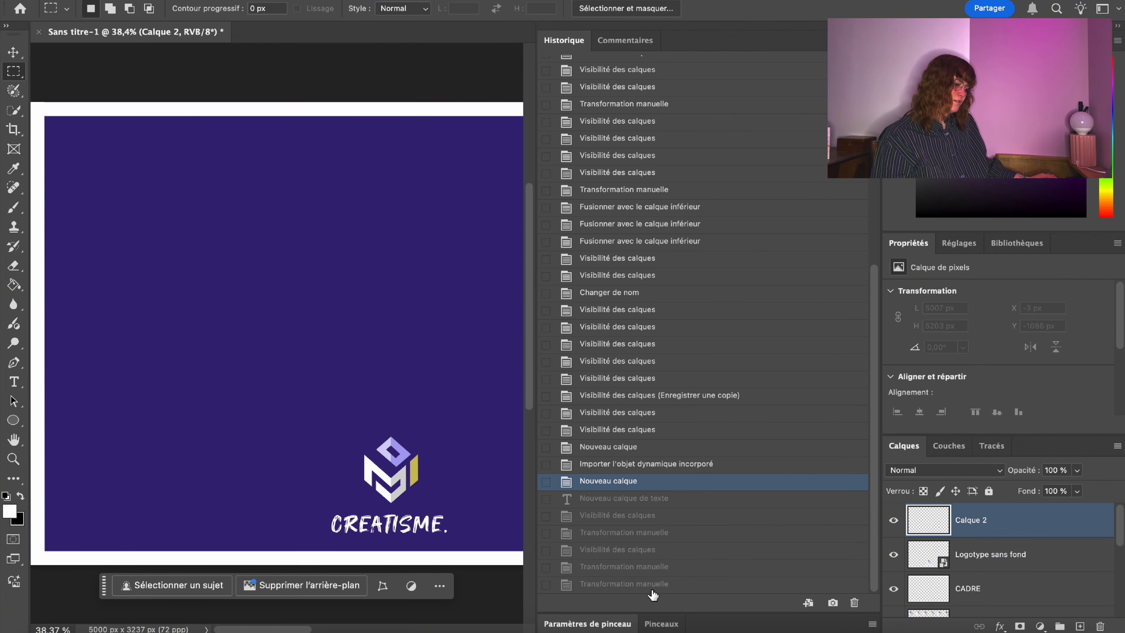
{"action": "left_click", "coordinate": [650, 589]}
{"action": "left_click", "coordinate": [646, 515]}
{"action": "left_click", "coordinate": [624, 463]}
{"action": "left_click_drag", "start_coordinate": [639, 590], "coordinate": [612, 512]}
{"action": "left_click", "coordinate": [660, 585]}
{"action": "left_click", "coordinate": [753, 49]}
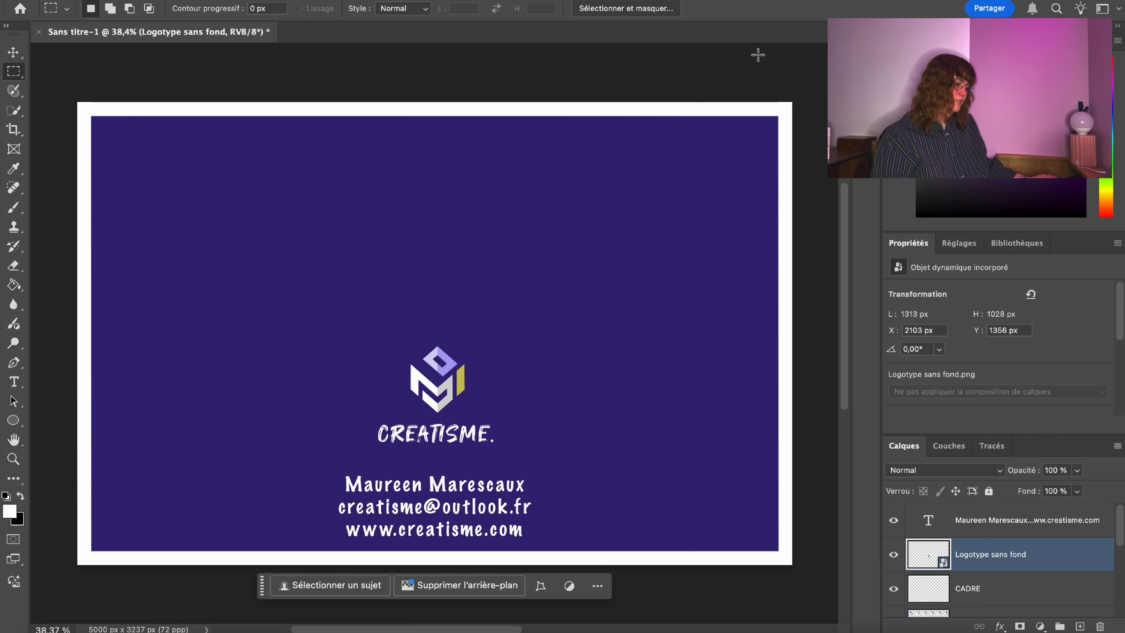
{"action": "right_click", "coordinate": [420, 396]}
{"action": "left_click", "coordinate": [487, 562]}
{"action": "key", "text": "Return"}
Nudge the contact text slightly upward, undoing a trial horizontal stretch.
{"action": "left_click", "coordinate": [970, 520]}
{"action": "right_click", "coordinate": [417, 500]}
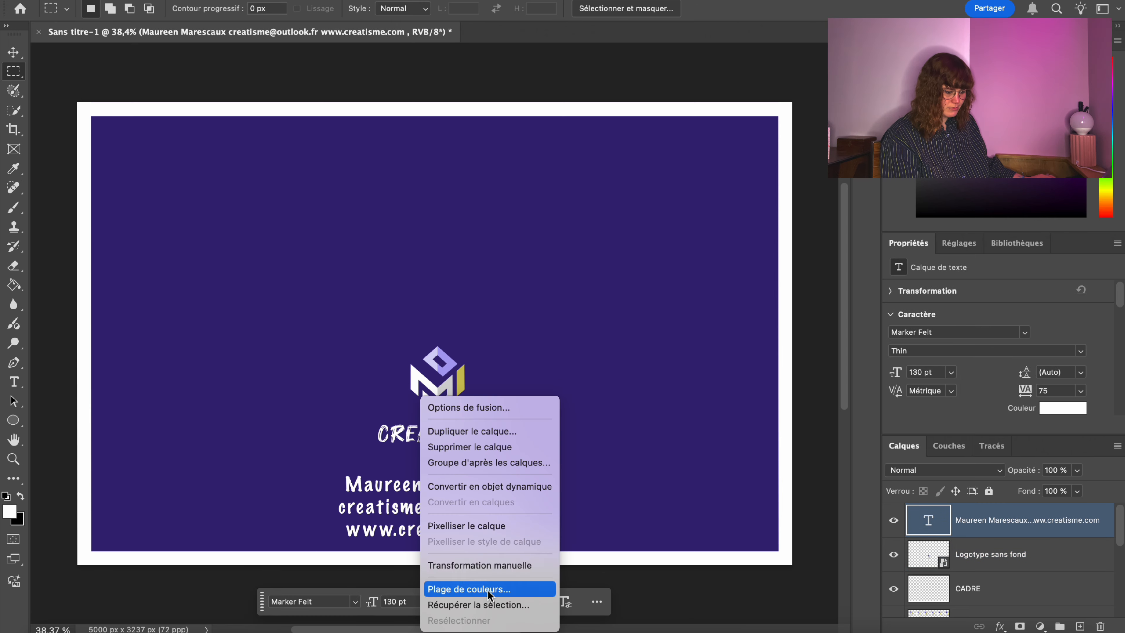
{"action": "left_click", "coordinate": [487, 566]}
{"action": "left_click_drag", "start_coordinate": [456, 519], "coordinate": [456, 509]}
{"action": "left_click_drag", "start_coordinate": [530, 509], "coordinate": [639, 510]}
{"action": "key", "text": "super+z"}
{"action": "key", "text": "Return"}
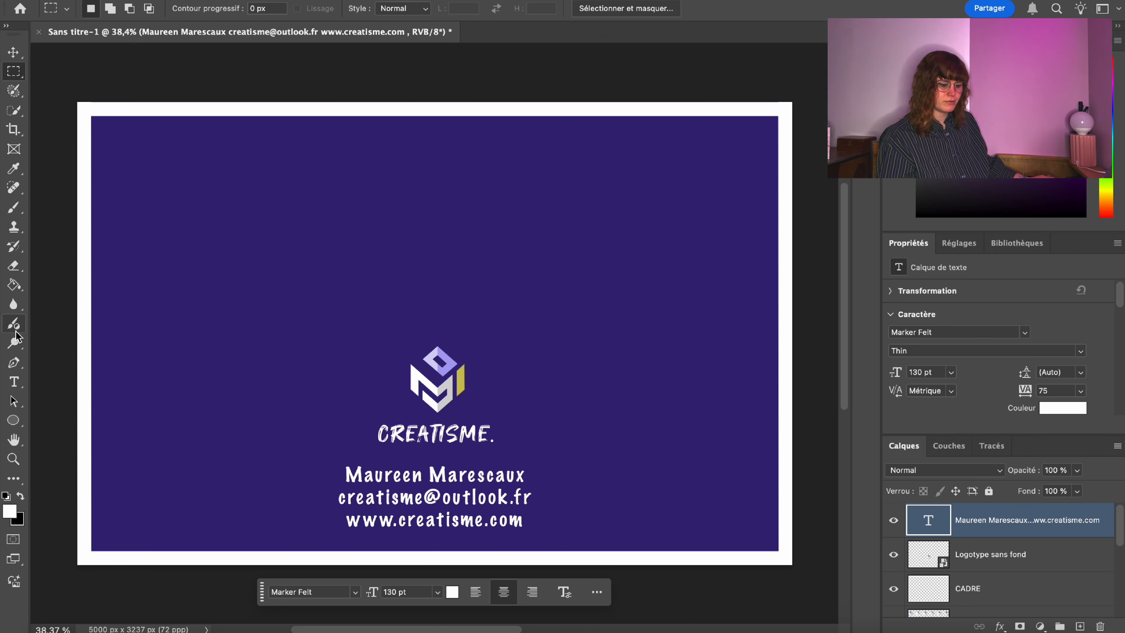
Set all three contact lines in Myriad Pro and shift the block down slightly.
{"action": "left_click", "coordinate": [14, 382]}
{"action": "left_click", "coordinate": [514, 476]}
{"action": "key", "text": "super+a"}
{"action": "scroll", "coordinate": [1091, 330], "scroll_direction": "down", "scroll_amount": 2}
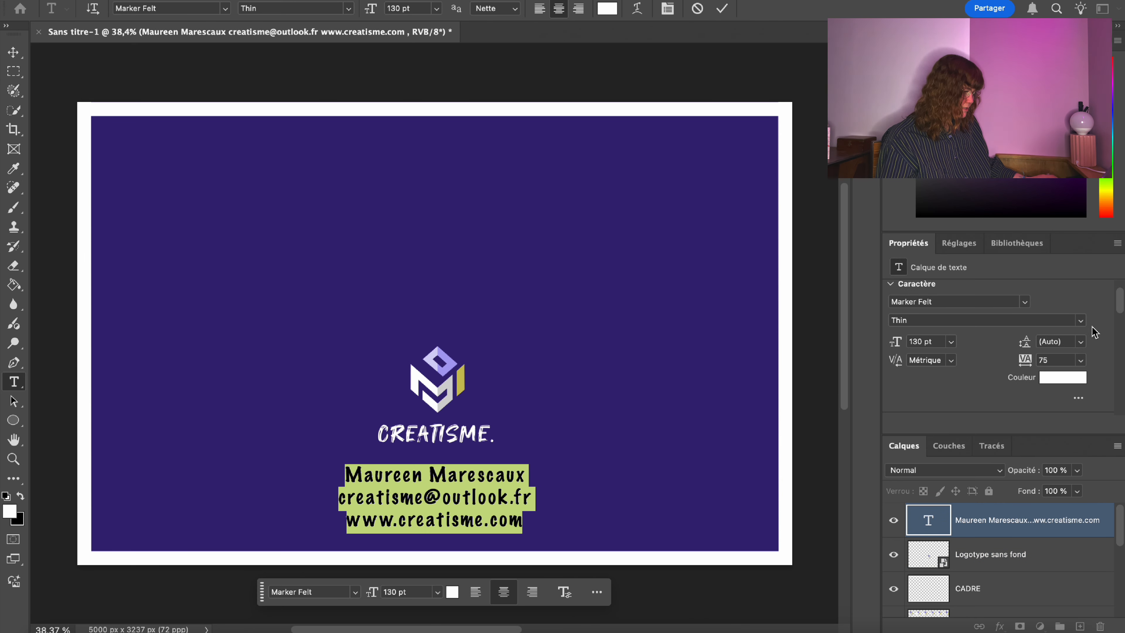
{"action": "left_click", "coordinate": [224, 10]}
{"action": "left_click", "coordinate": [143, 9]}
{"action": "key", "text": "Down"}
{"action": "key", "text": "Return"}
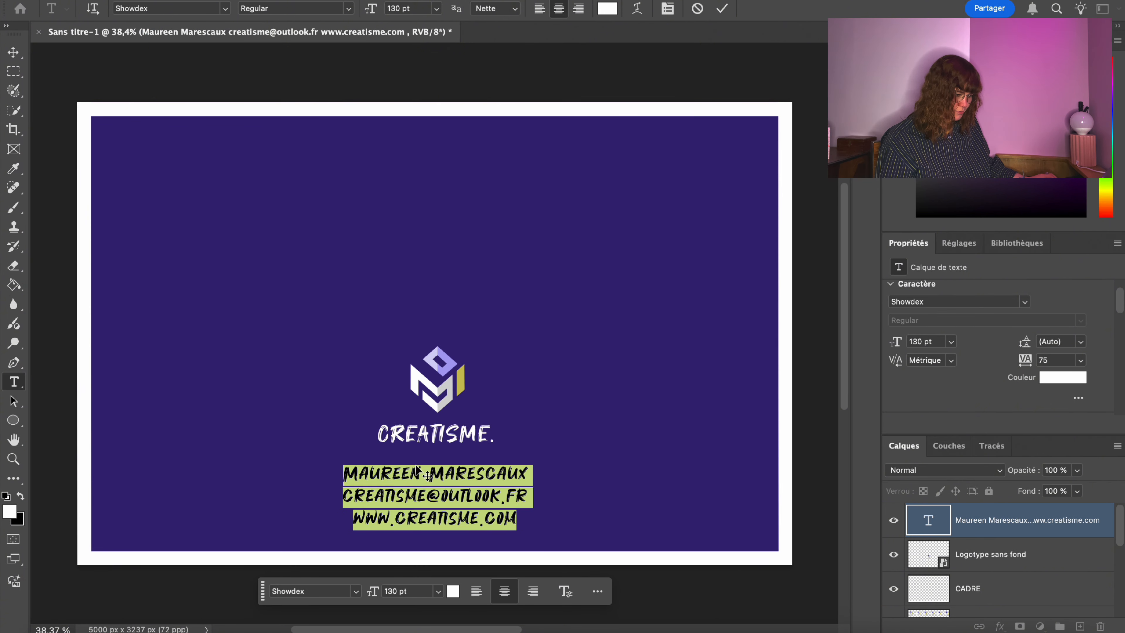
{"action": "left_click", "coordinate": [163, 8]}
{"action": "key", "text": "Down"}
{"action": "key", "text": "Down"}
{"action": "key", "text": "Down"}
{"action": "key", "text": "Down"}
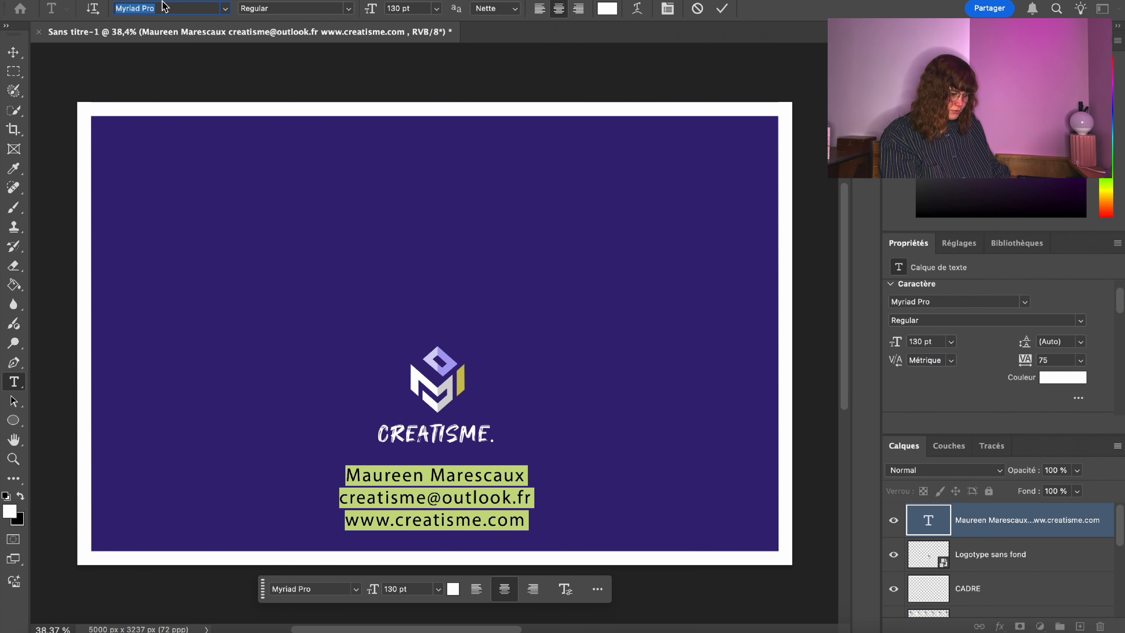
{"action": "left_click", "coordinate": [424, 475]}
{"action": "left_click_drag", "start_coordinate": [500, 559], "coordinate": [497, 570]}
{"action": "key", "text": "super+a"}
View the Iceberg Bistro card back from Desktop > Freelance as a reference, then close it.
{"action": "key", "text": "super+Tab"}
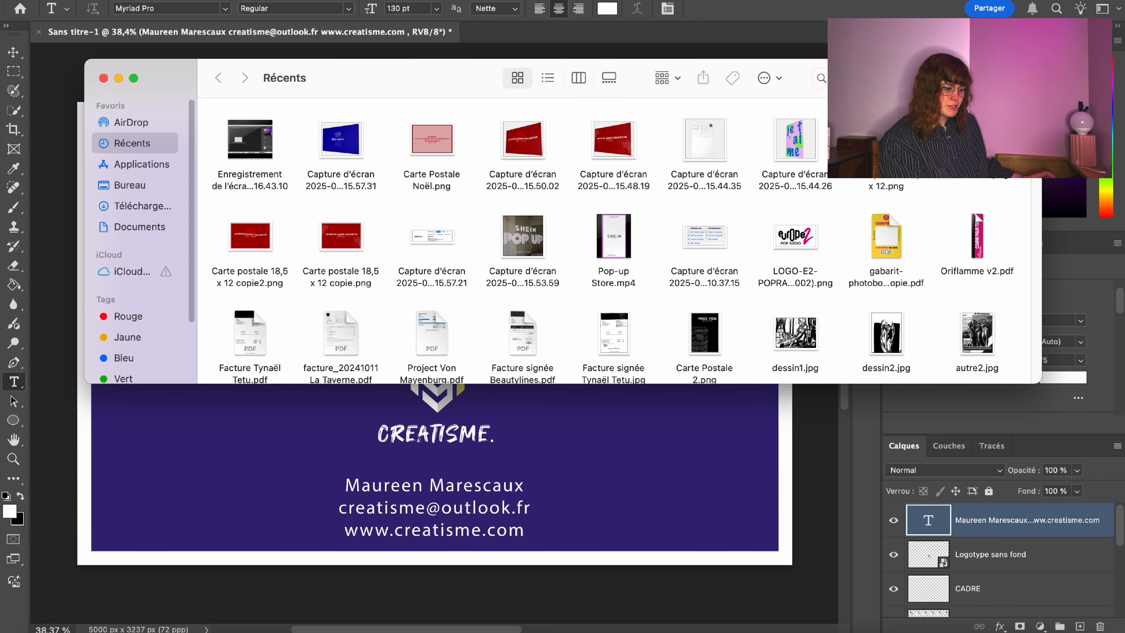
{"action": "left_click", "coordinate": [139, 180]}
{"action": "double_click", "coordinate": [243, 201]}
{"action": "double_click", "coordinate": [248, 213]}
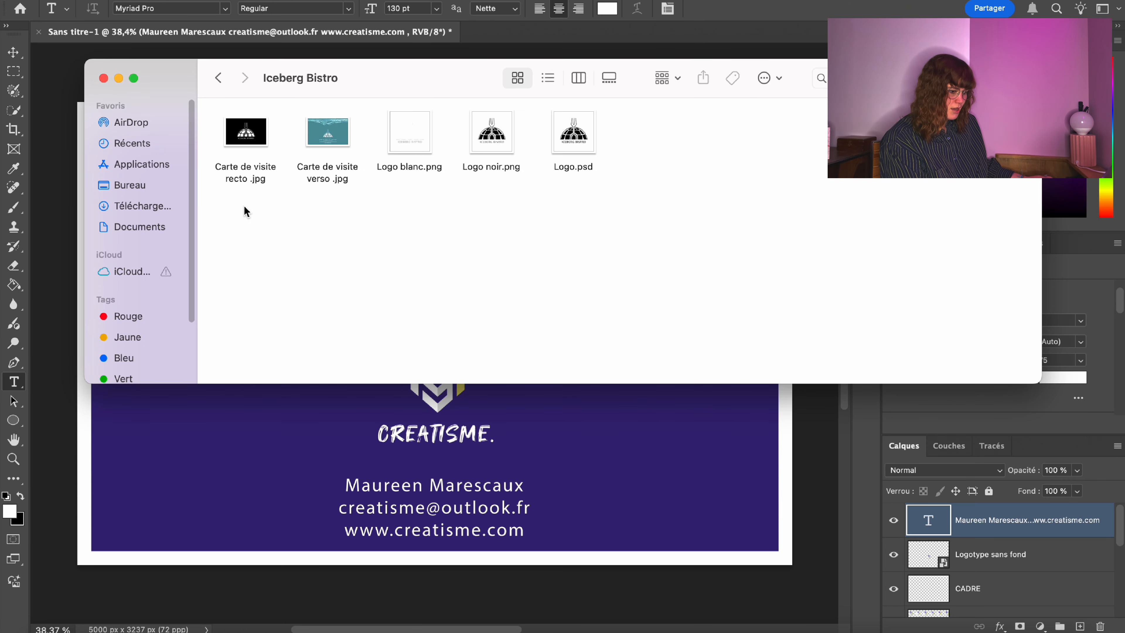
{"action": "double_click", "coordinate": [329, 142]}
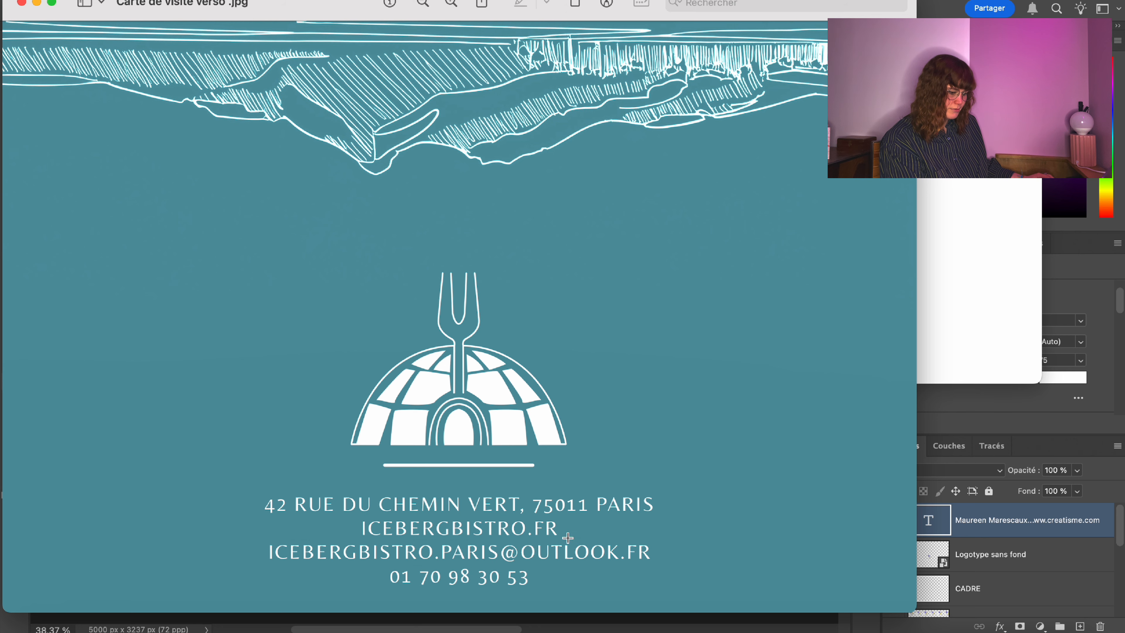
{"action": "left_click", "coordinate": [21, 2]}
Draw a thin white rectangle line on a new layer, centred horizontally above the contact text.
{"action": "left_click", "coordinate": [638, 535]}
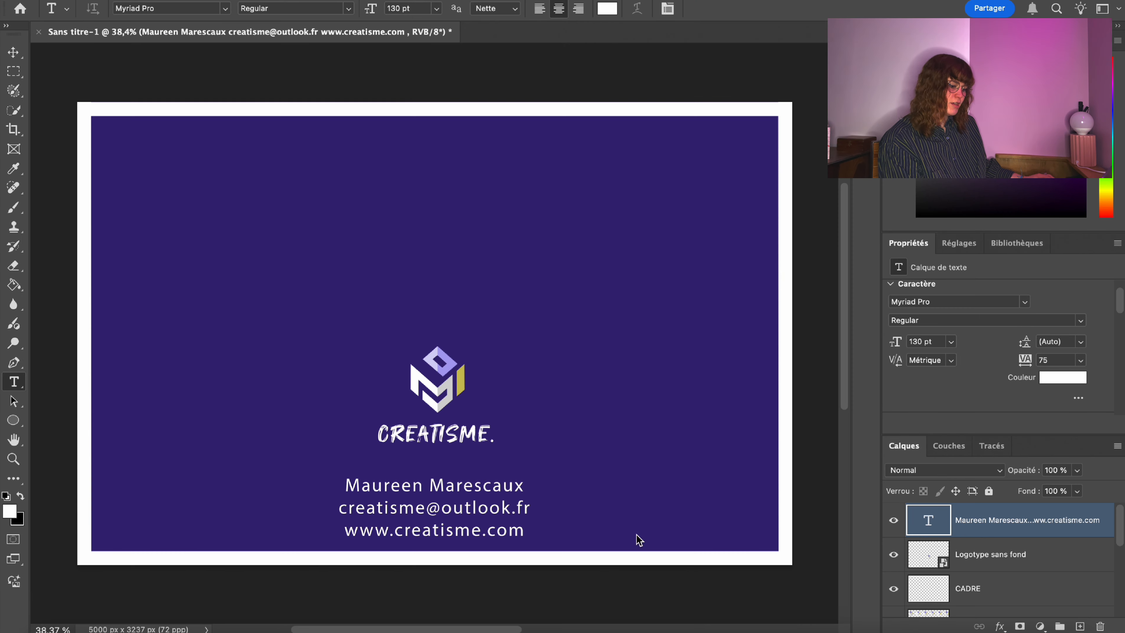
{"action": "left_click", "coordinate": [1079, 625]}
{"action": "right_click", "coordinate": [13, 420]}
{"action": "left_click", "coordinate": [66, 415]}
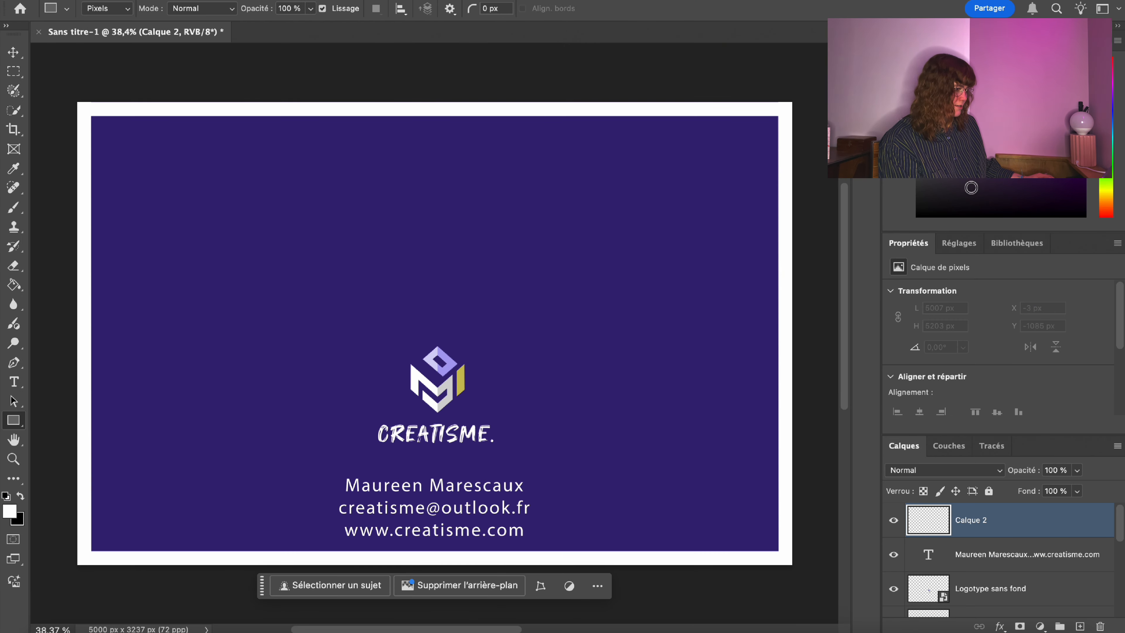
{"action": "mouse_move", "coordinate": [321, 459]}
{"action": "left_mouse_down"}
{"action": "mouse_move", "coordinate": [473, 470]}
{"action": "mouse_move", "coordinate": [537, 461]}
{"action": "left_mouse_up"}
{"action": "key", "text": "m"}
{"action": "right_click", "coordinate": [444, 461]}
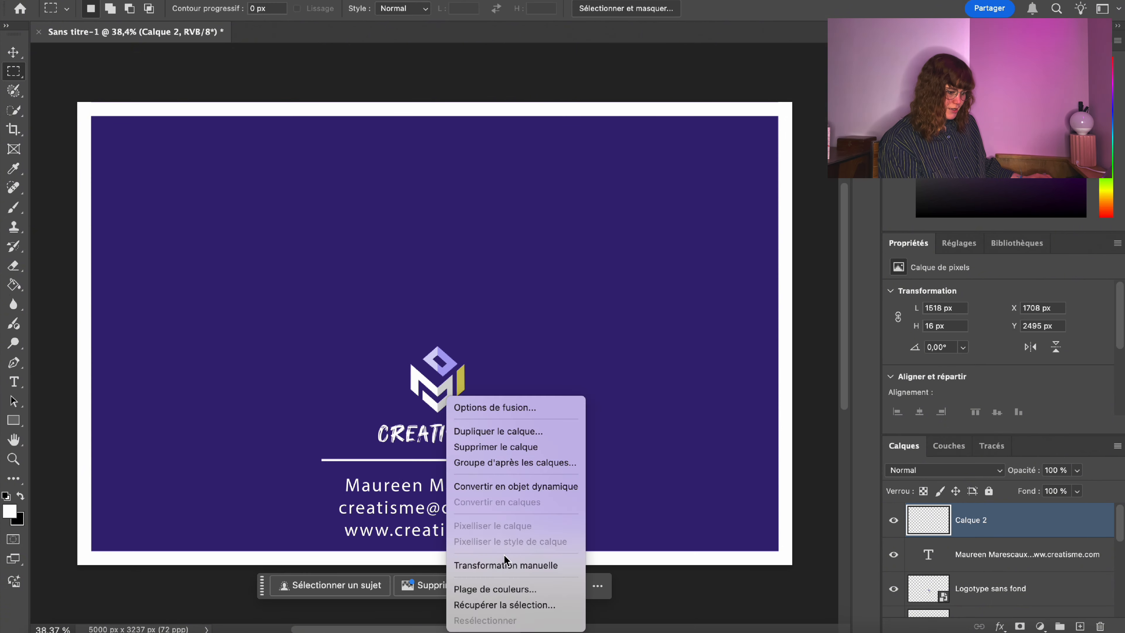
{"action": "left_click", "coordinate": [504, 565]}
{"action": "left_click_drag", "start_coordinate": [405, 461], "coordinate": [410, 461]}
{"action": "key", "text": "Return"}
Move the contact text up beneath the line and nudge the line slightly higher.
{"action": "key", "text": "alt+bracketleft"}
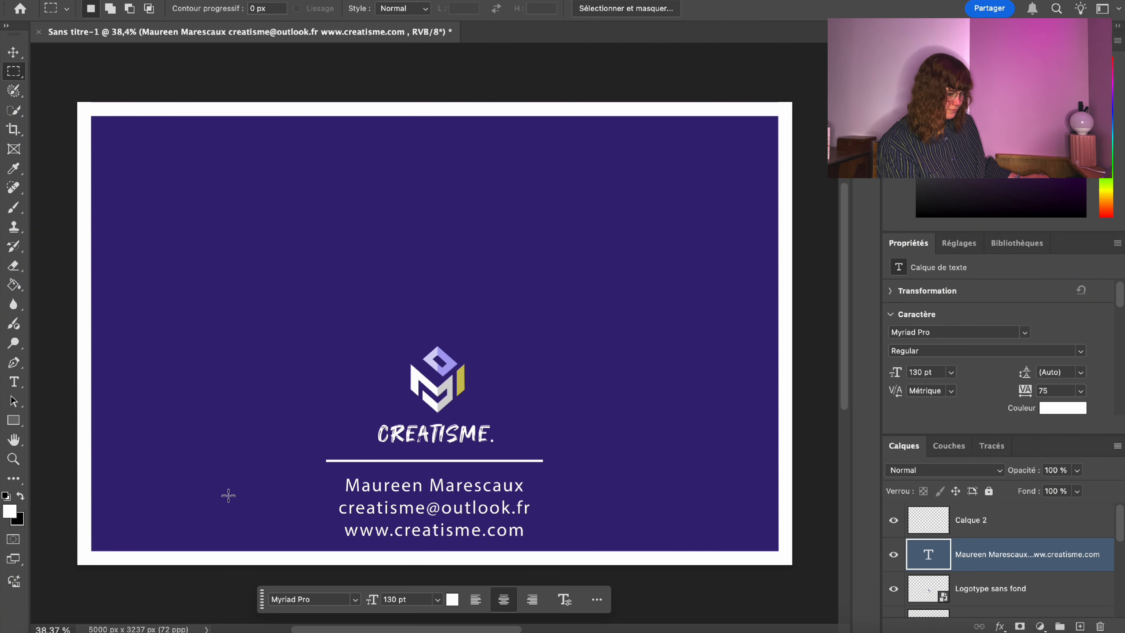
{"action": "right_click", "coordinate": [459, 497]}
{"action": "left_click", "coordinate": [491, 509]}
{"action": "left_click_drag", "start_coordinate": [490, 512], "coordinate": [489, 498]}
{"action": "key", "text": "Return"}
{"action": "key", "text": "alt+bracketright"}
{"action": "right_click", "coordinate": [413, 461]}
{"action": "left_click", "coordinate": [465, 565]}
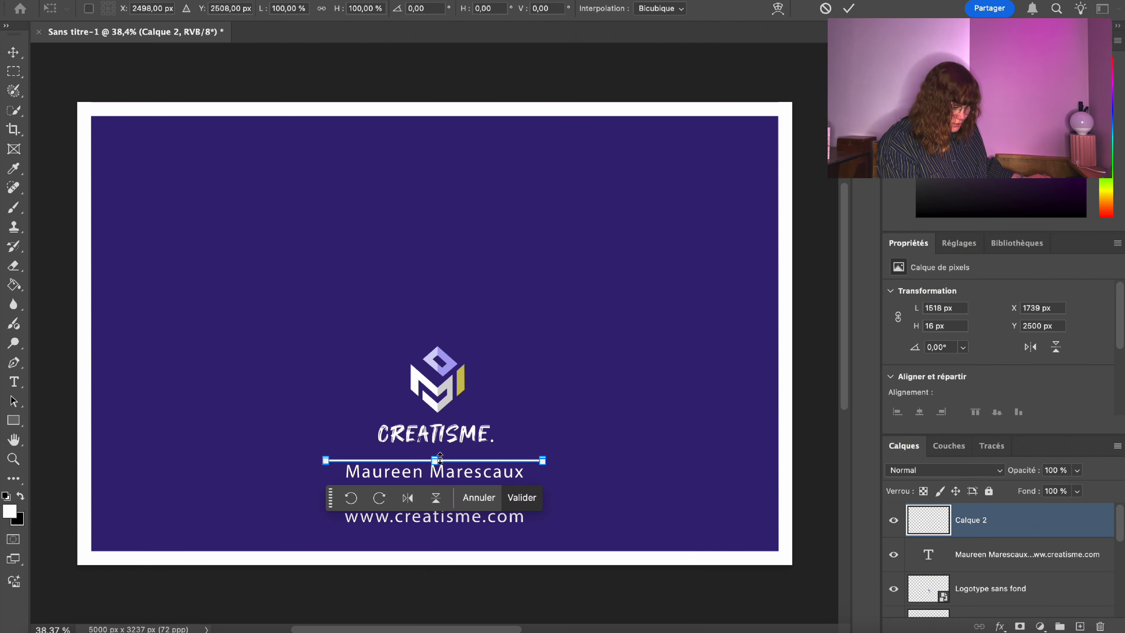
{"action": "left_click_drag", "start_coordinate": [436, 461], "coordinate": [436, 451]}
{"action": "key", "text": "Return"}
Raise the logo straight up about 70 px, undoing an off-centre attempt.
{"action": "key", "text": "alt+bracketleft"}
{"action": "key", "text": "alt+bracketleft"}
{"action": "right_click", "coordinate": [446, 378]}
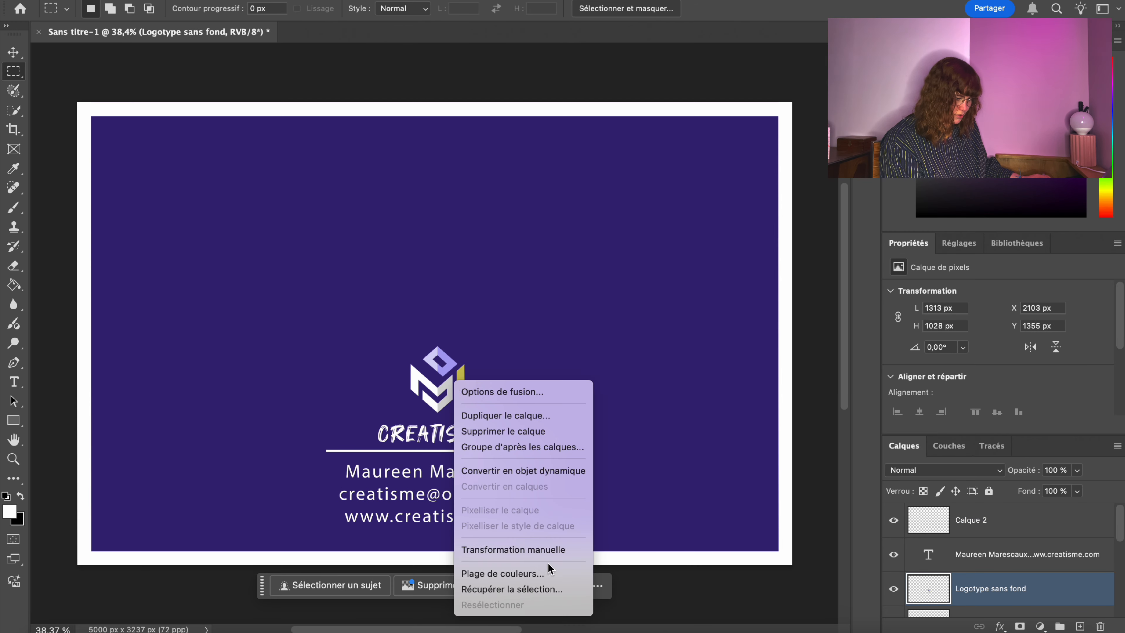
{"action": "left_click", "coordinate": [522, 546]}
{"action": "left_click_drag", "start_coordinate": [441, 389], "coordinate": [406, 355]}
{"action": "key", "text": "Return"}
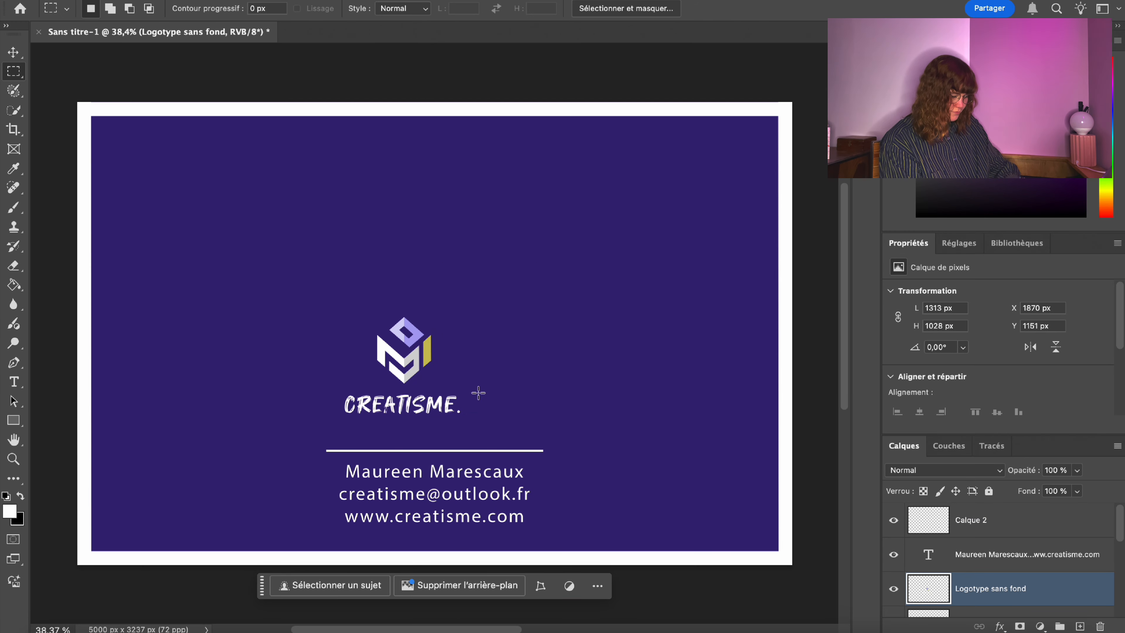
{"action": "key", "text": "super+z"}
{"action": "key", "text": "super+z"}
{"action": "right_click", "coordinate": [493, 354]}
{"action": "left_click", "coordinate": [595, 560]}
{"action": "left_click_drag", "start_coordinate": [433, 406], "coordinate": [433, 376]}
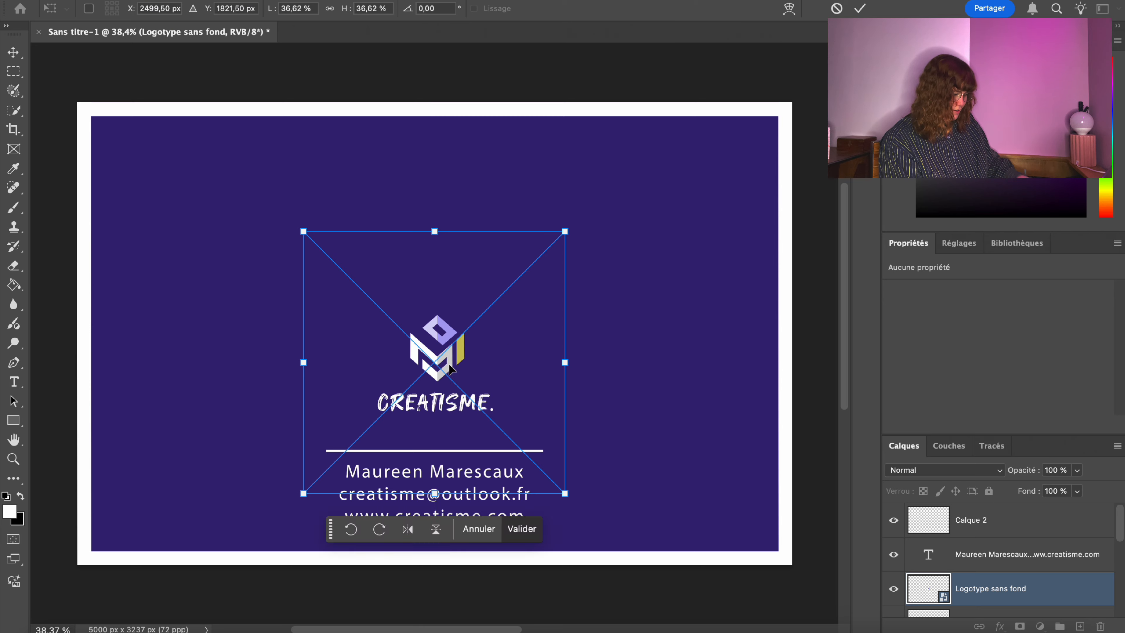
{"action": "key", "text": "Return"}
Select the three contact lines with the Type tool.
{"action": "key", "text": "m"}
{"action": "left_click", "coordinate": [10, 382]}
{"action": "left_click_drag", "start_coordinate": [489, 493], "coordinate": [483, 471]}
Try Neometric, Adobe Clean and American Typewriter on the contact text, then Condensed Bold and Regular styles.
{"action": "key", "text": "super+a"}
{"action": "left_click", "coordinate": [191, 10]}
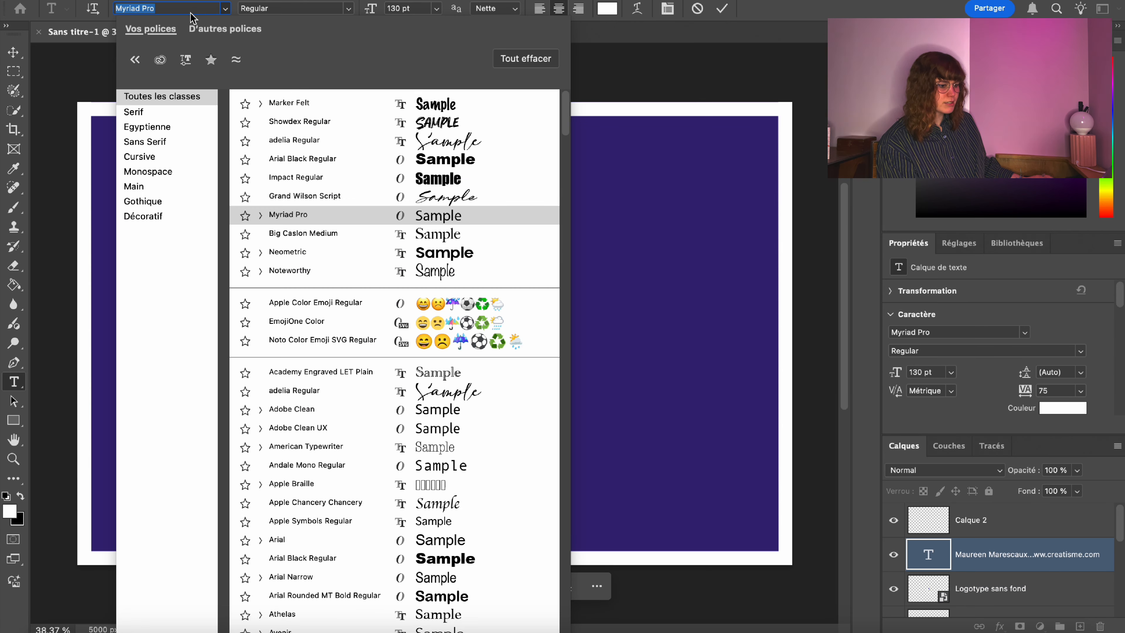
{"action": "key", "text": "Escape"}
{"action": "left_click", "coordinate": [191, 4]}
{"action": "key", "text": "Down"}
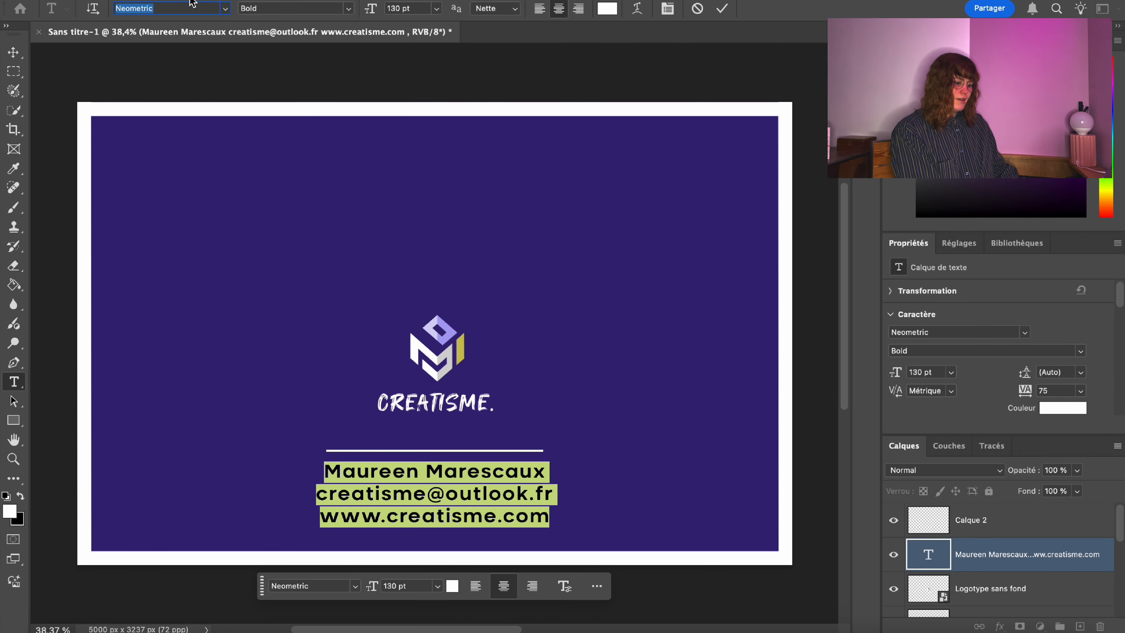
{"action": "key", "text": "Return"}
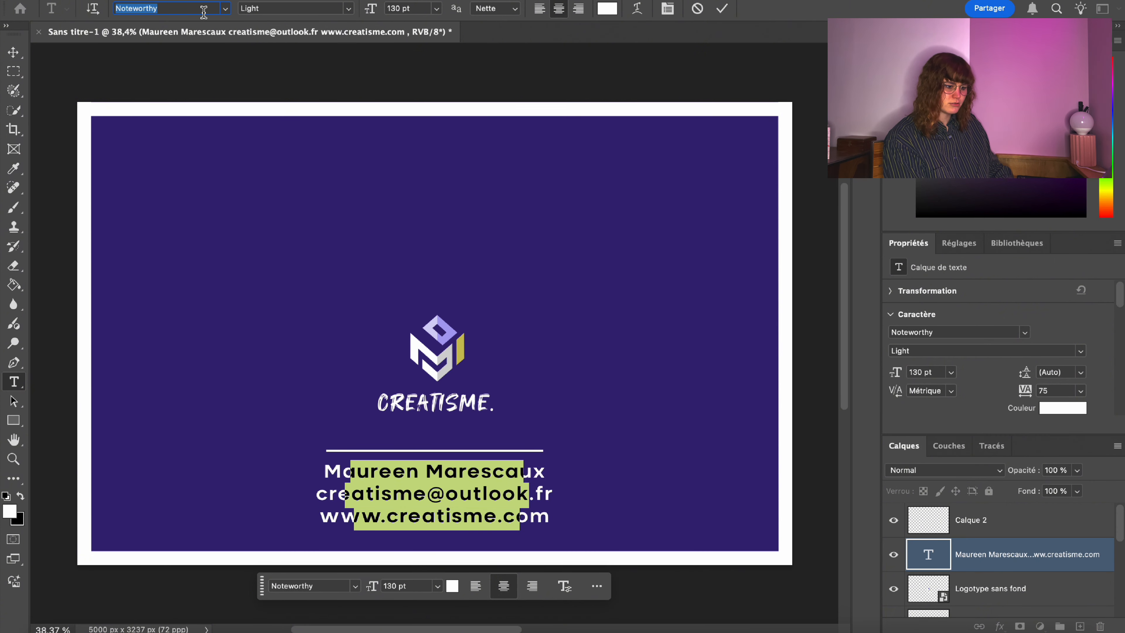
{"action": "key", "text": "Down"}
{"action": "key", "text": "Down"}
{"action": "key", "text": "Down"}
{"action": "key", "text": "Down"}
{"action": "key", "text": "Down"}
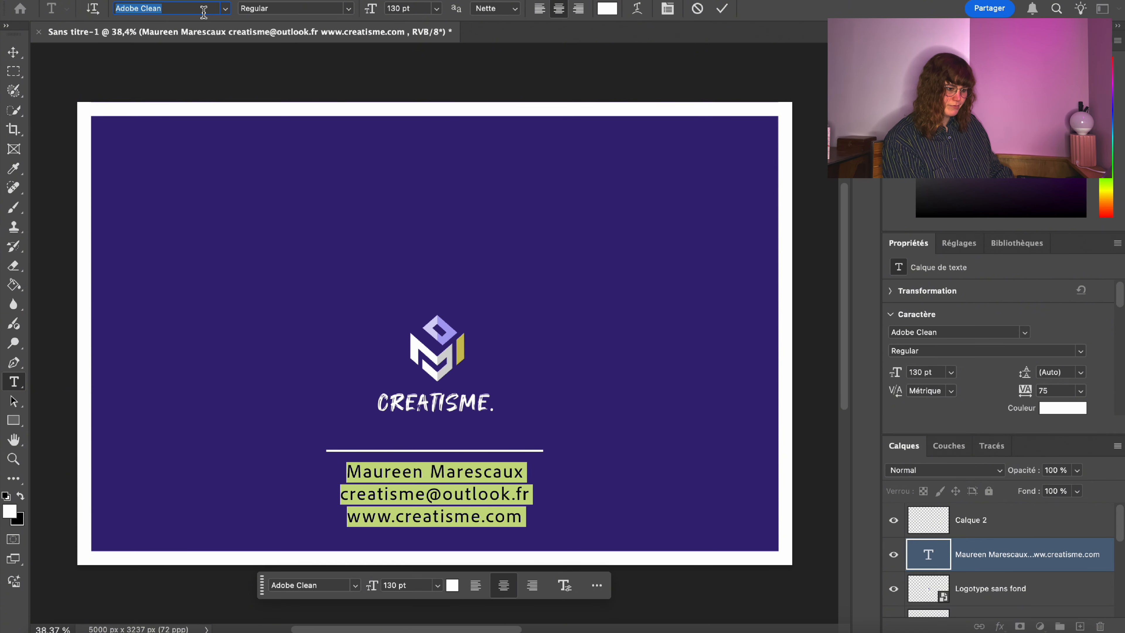
{"action": "key", "text": "Down"}
{"action": "key", "text": "Down"}
{"action": "key", "text": "Return"}
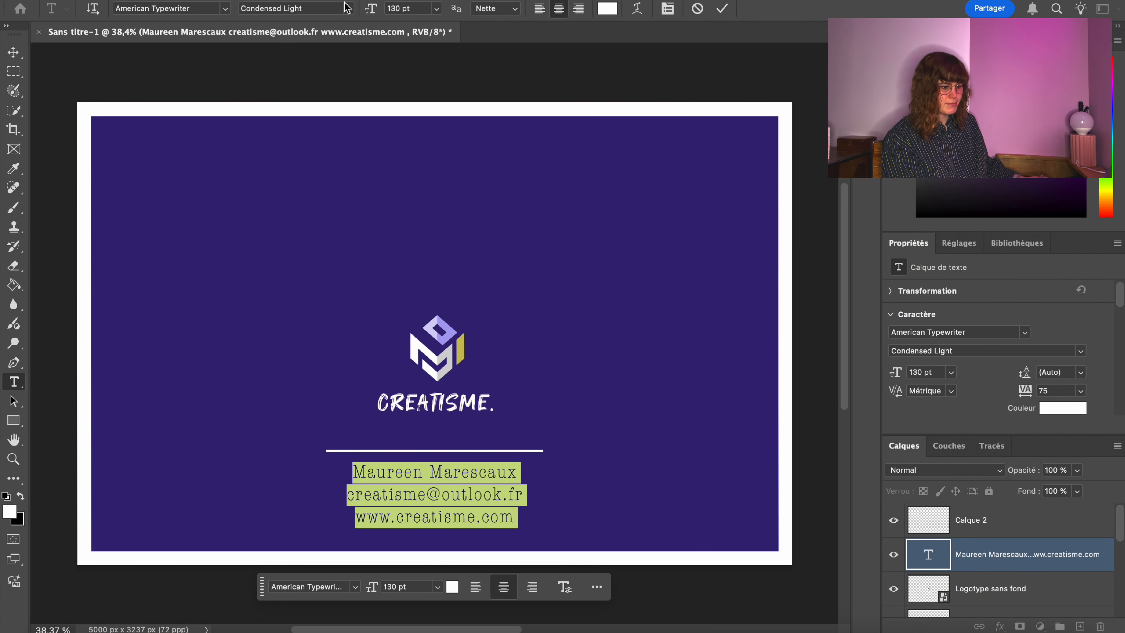
{"action": "left_click", "coordinate": [348, 7]}
{"action": "left_click", "coordinate": [335, 28]}
{"action": "left_click", "coordinate": [348, 8]}
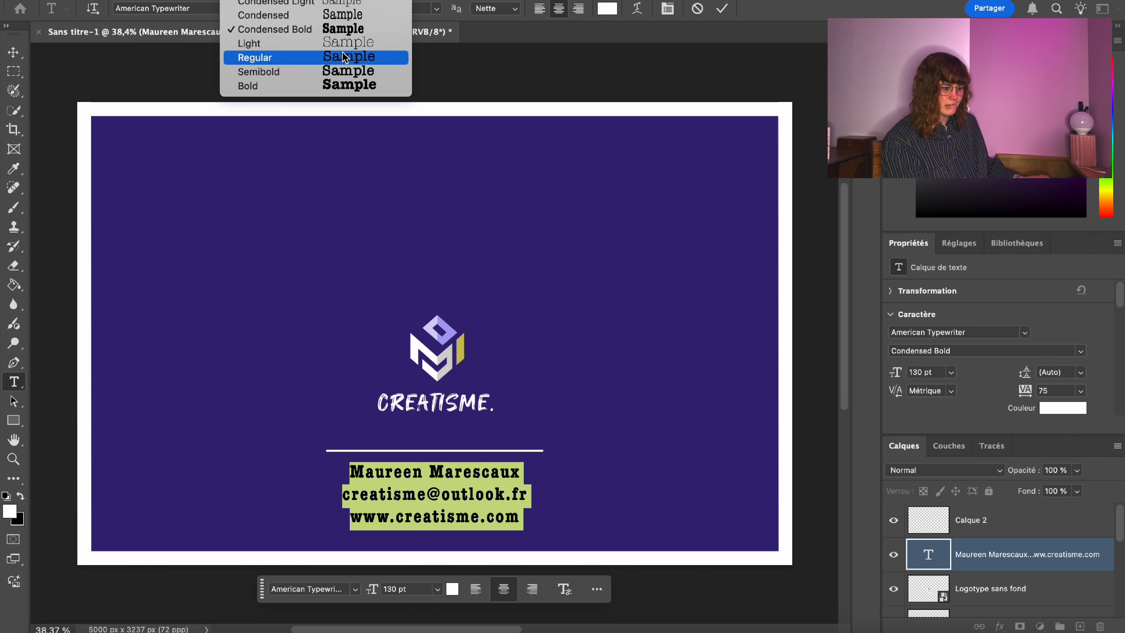
{"action": "left_click", "coordinate": [266, 53]}
Reselect all the contact text and switch its font to Avenir Light.
{"action": "left_click", "coordinate": [14, 70]}
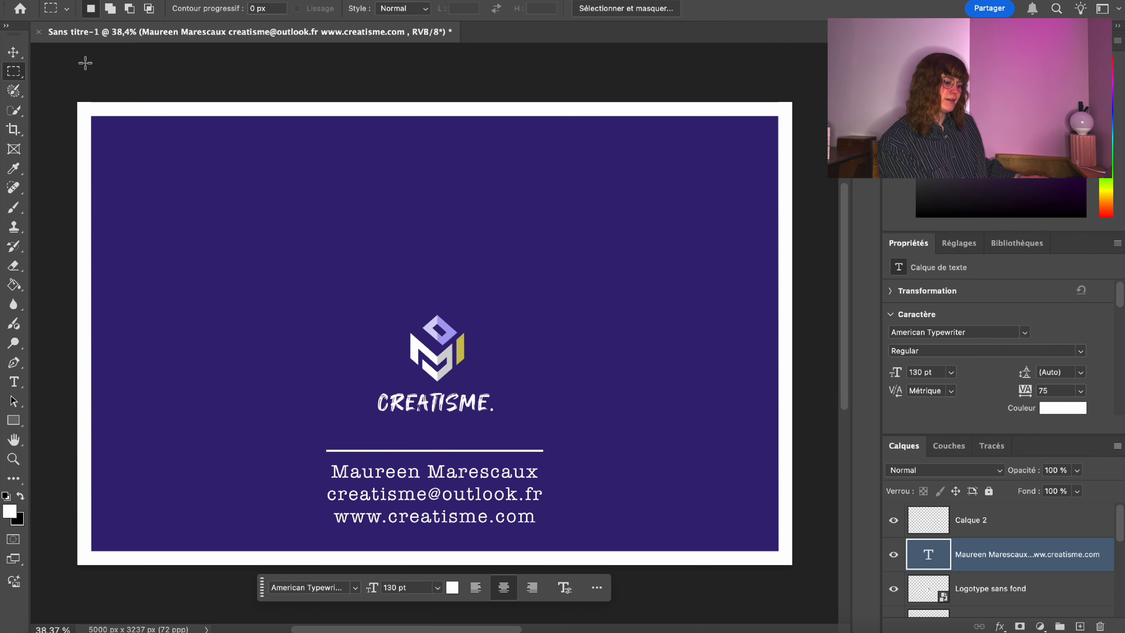
{"action": "left_click", "coordinate": [15, 382]}
{"action": "left_click", "coordinate": [461, 451]}
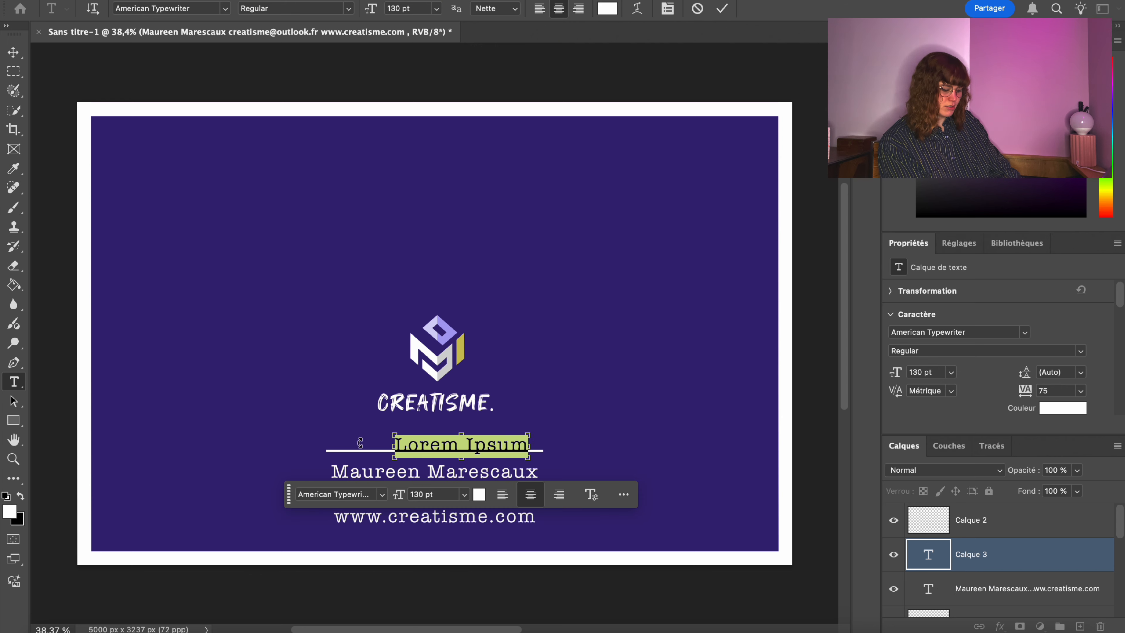
{"action": "key", "text": "Escape"}
{"action": "left_click", "coordinate": [337, 471]}
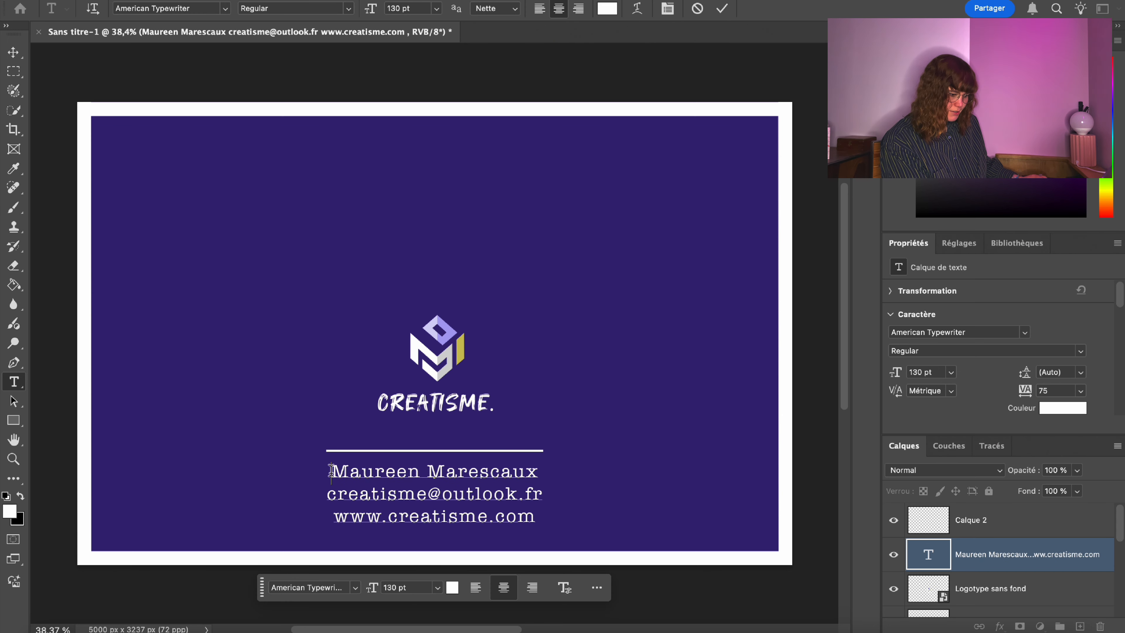
{"action": "key", "text": "ctrl+a"}
{"action": "left_click", "coordinate": [220, 12]}
{"action": "key", "text": "Down"}
{"action": "key", "text": "Down"}
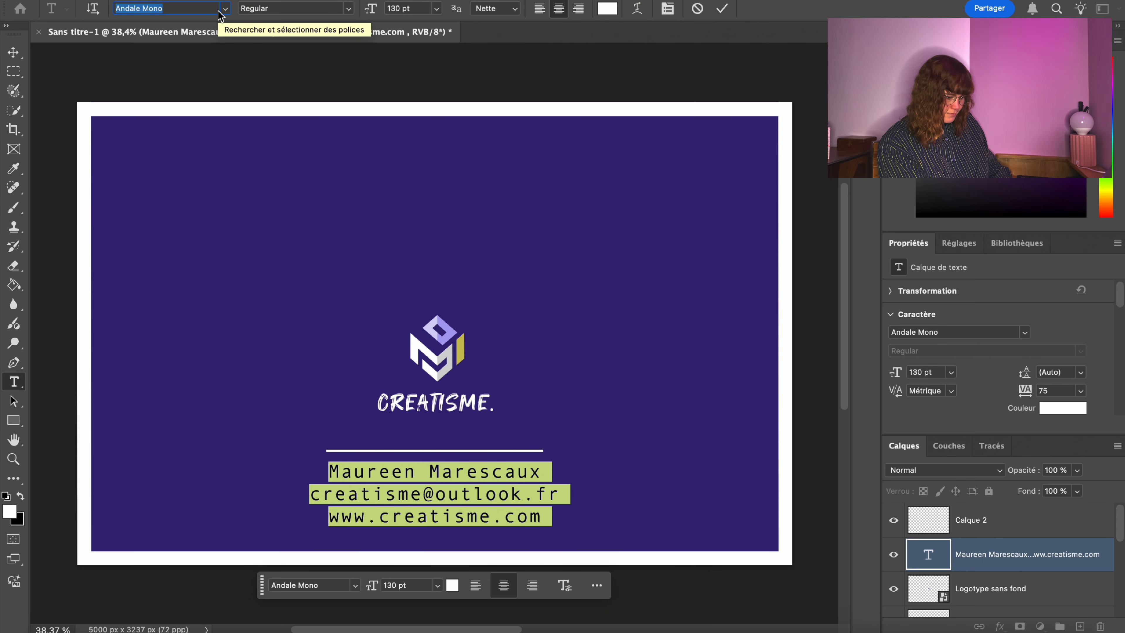
{"action": "key", "text": "Down"}
{"action": "key", "text": "Down"}
{"action": "key", "text": "Down"}
{"action": "key", "text": "Down"}
{"action": "key", "text": "Down"}
{"action": "key", "text": "Down"}
{"action": "key", "text": "Down"}
{"action": "key", "text": "Down"}
{"action": "key", "text": "Down"}
{"action": "key", "text": "Down"}
{"action": "key", "text": "Down"}
{"action": "key", "text": "Down"}
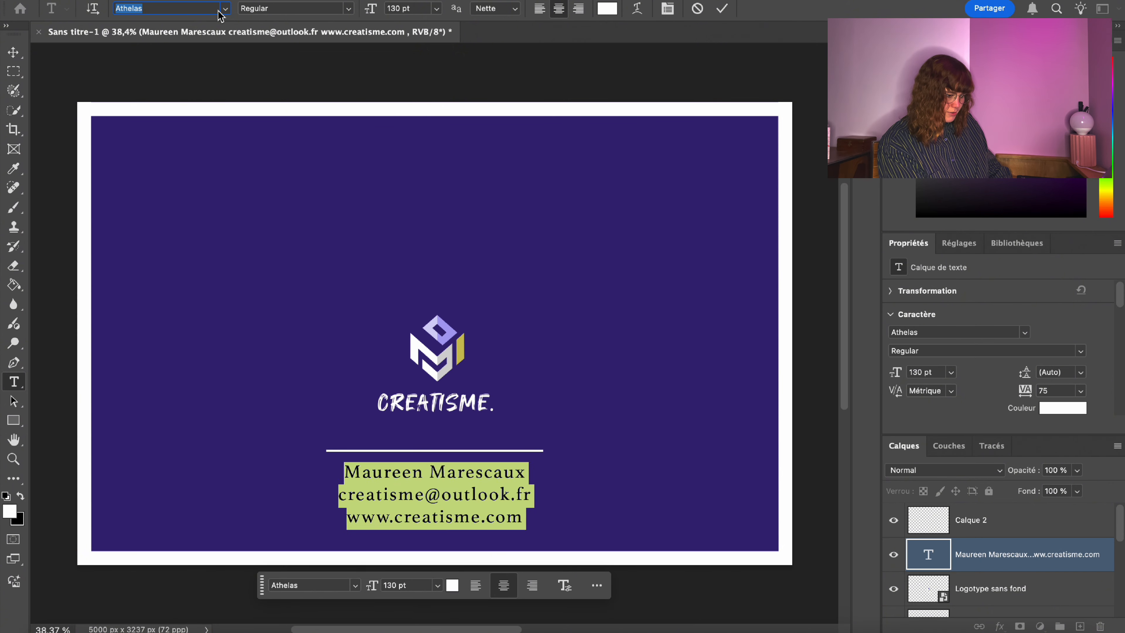
{"action": "left_click", "coordinate": [12, 73]}
{"action": "right_click", "coordinate": [463, 493]}
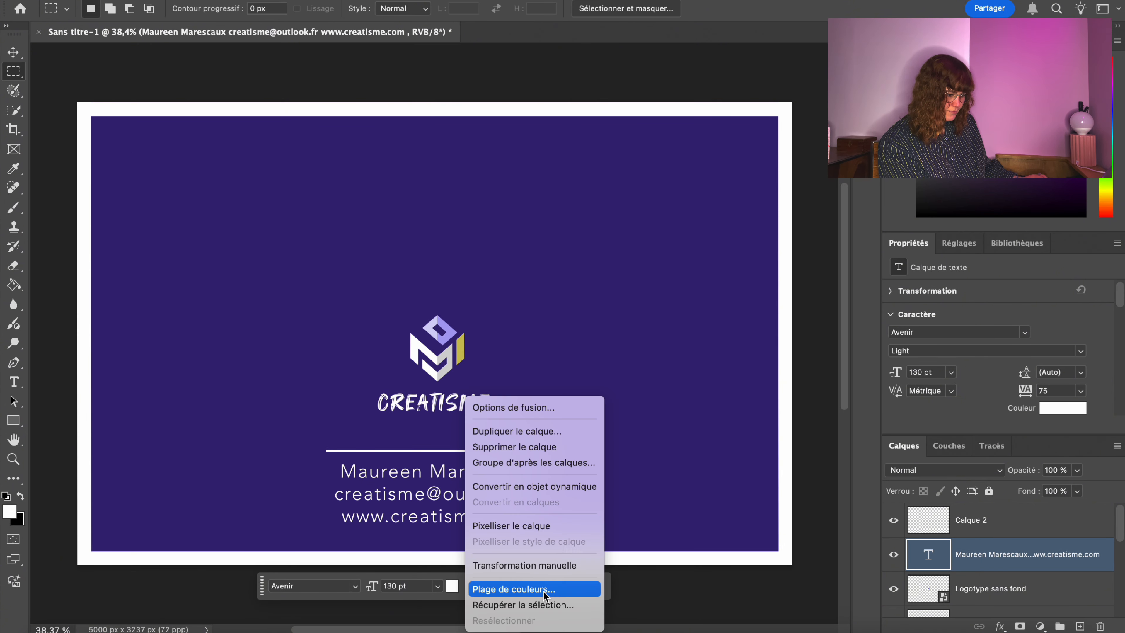
{"action": "left_click", "coordinate": [524, 565]}
{"action": "left_click_drag", "start_coordinate": [461, 484], "coordinate": [407, 477]}
{"action": "key", "text": "Return"}
{"action": "right_click", "coordinate": [427, 493]}
{"action": "left_click", "coordinate": [482, 565]}
{"action": "key", "text": "Return"}
{"action": "left_click_drag", "start_coordinate": [101, 120], "coordinate": [288, 309]}
{"action": "key", "text": "Escape"}
{"action": "scroll", "coordinate": [575, 618], "scroll_direction": "left", "scroll_amount": 10}
{"action": "scroll", "coordinate": [570, 121], "scroll_direction": "right", "scroll_amount": 5}
{"action": "left_click_drag", "start_coordinate": [570, 121], "coordinate": [429, 262]}
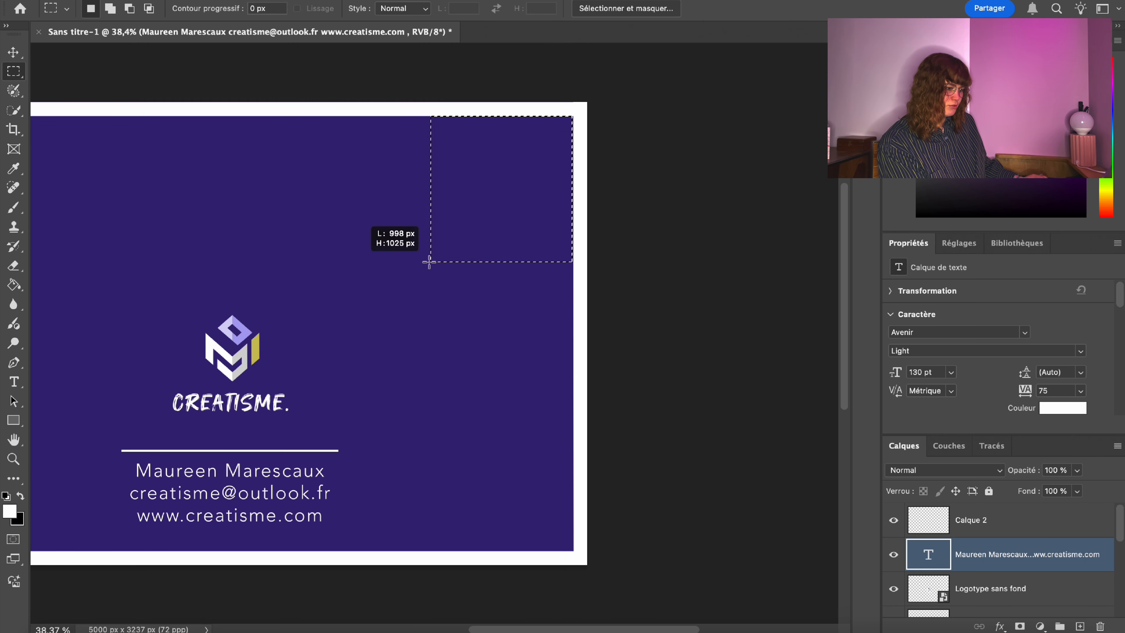
{"action": "left_click_drag", "start_coordinate": [387, 296], "coordinate": [390, 293]}
{"action": "key", "text": "super+d"}
{"action": "left_click_drag", "start_coordinate": [570, 117], "coordinate": [370, 259]}
{"action": "key", "text": "super+d"}
{"action": "left_click_drag", "start_coordinate": [663, 628], "coordinate": [573, 628]}
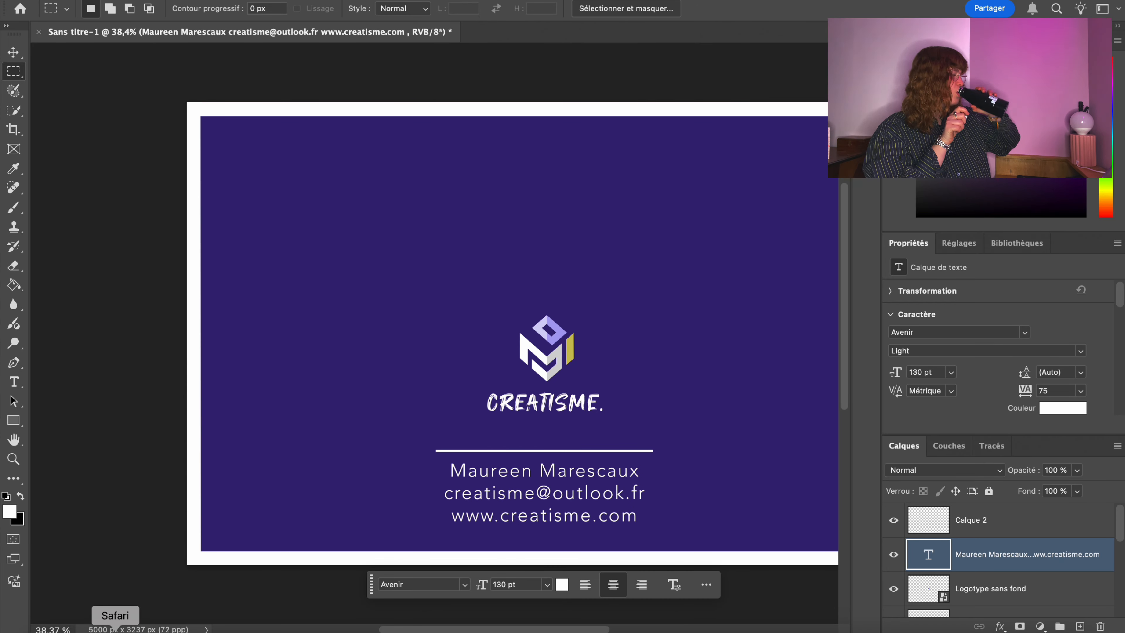
{"action": "left_click", "coordinate": [115, 631]}
{"action": "left_click", "coordinate": [35, 4]}
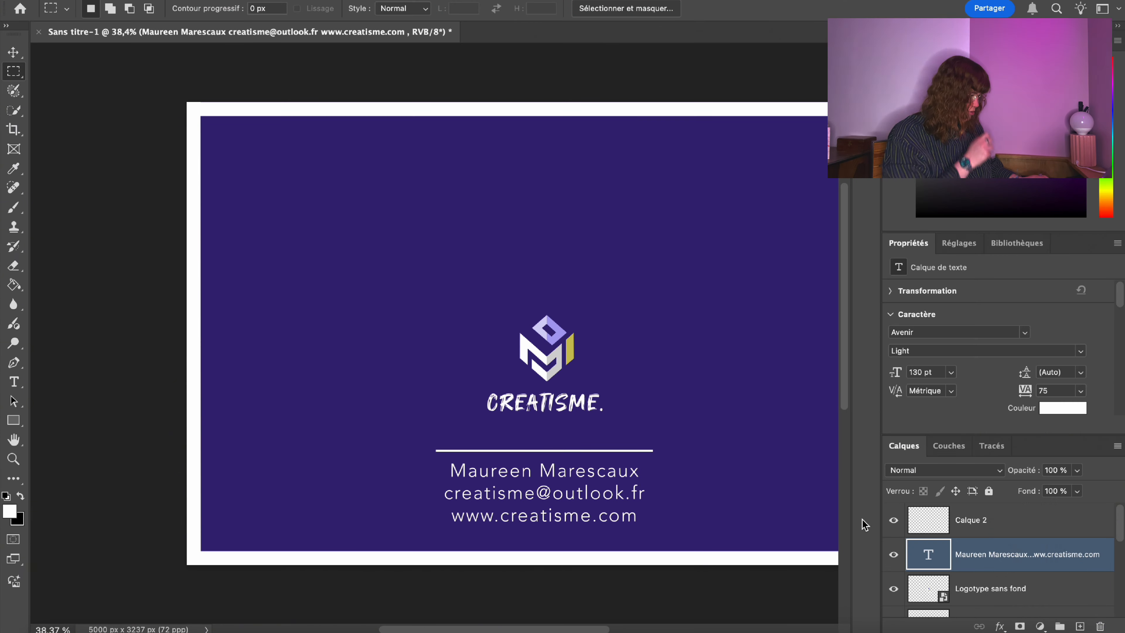
{"action": "left_click", "coordinate": [975, 519]}
Place the icons8-facebook-nouveau-500 icon from Downloads, scaled down into the card's top-left corner.
{"action": "left_click", "coordinate": [133, 5]}
{"action": "left_click", "coordinate": [199, 255]}
{"action": "left_click", "coordinate": [182, 88]}
{"action": "double_click", "coordinate": [275, 337]}
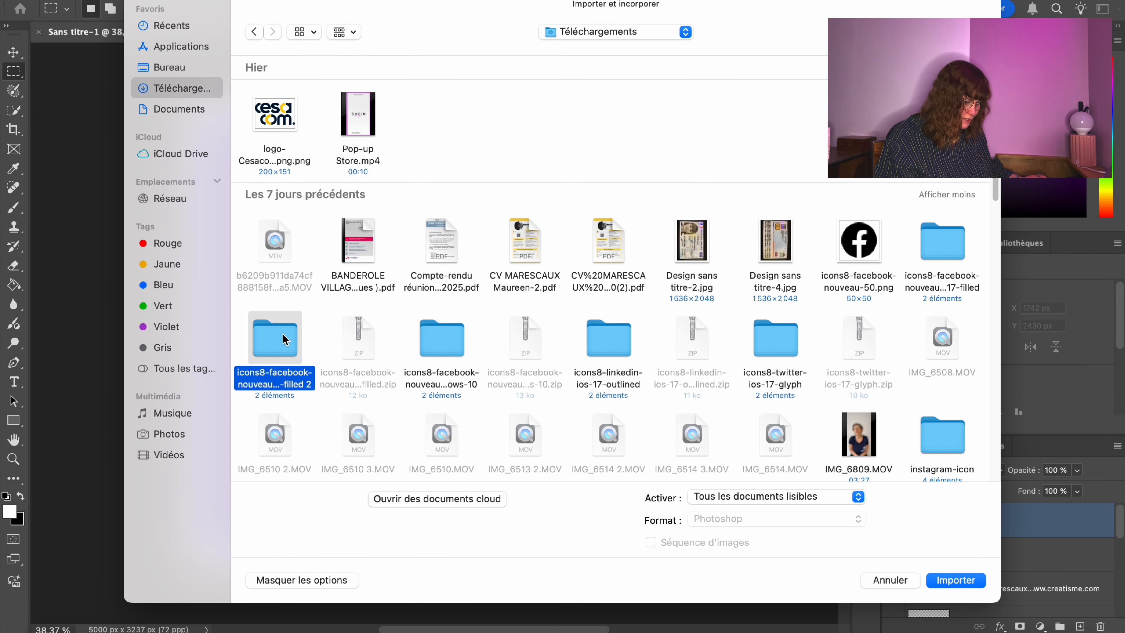
{"action": "double_click", "coordinate": [342, 102]}
{"action": "left_click_drag", "start_coordinate": [519, 334], "coordinate": [223, 140]}
{"action": "key", "text": "Return"}
Try a Color Overlay on the Facebook icon layer, then dismiss the style unchanged.
{"action": "double_click", "coordinate": [1085, 533]}
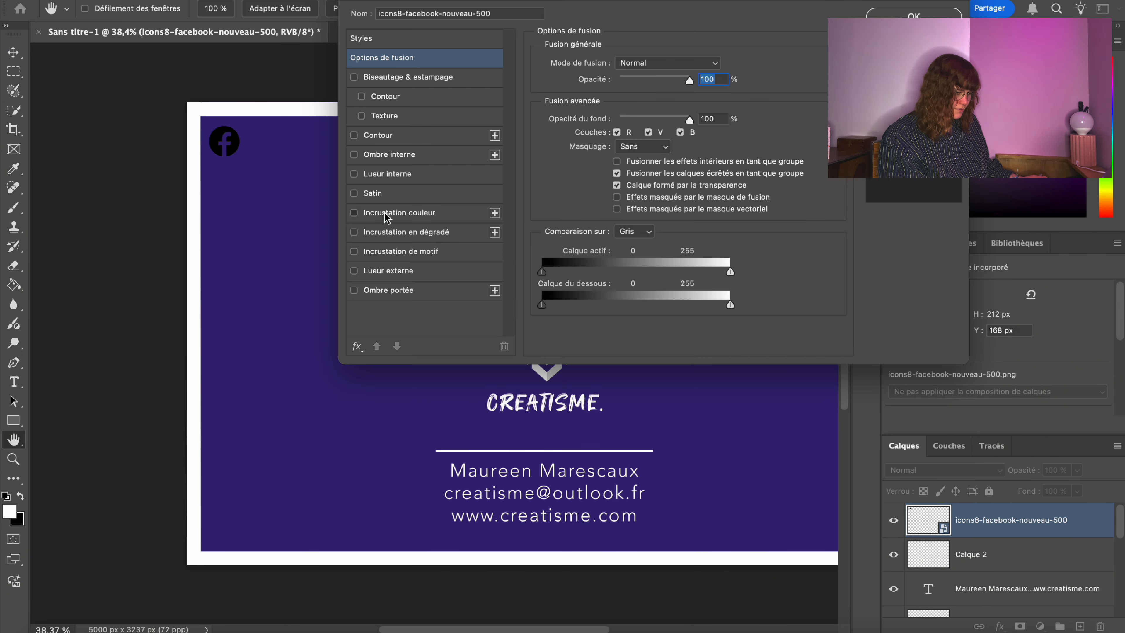
{"action": "left_click", "coordinate": [385, 213]}
{"action": "left_click", "coordinate": [354, 214]}
{"action": "key", "text": "Escape"}
{"action": "left_click", "coordinate": [133, 2]}
Start importing an icon from the LinkedIn folder, then cancel.
{"action": "left_click", "coordinate": [209, 254]}
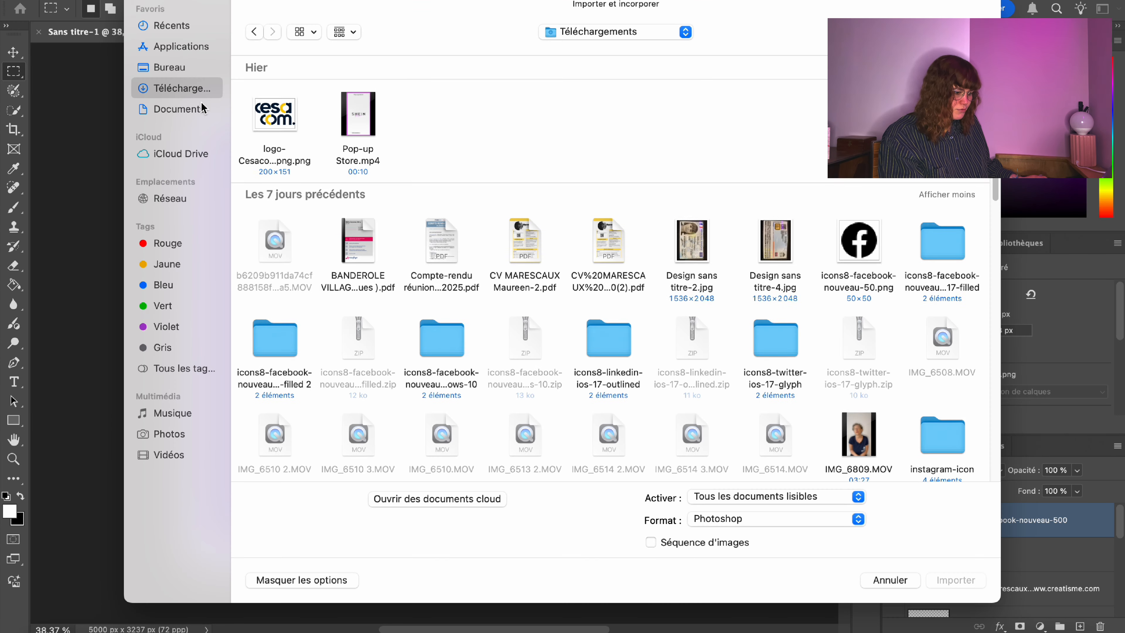
{"action": "double_click", "coordinate": [595, 322]}
{"action": "left_click", "coordinate": [889, 580]}
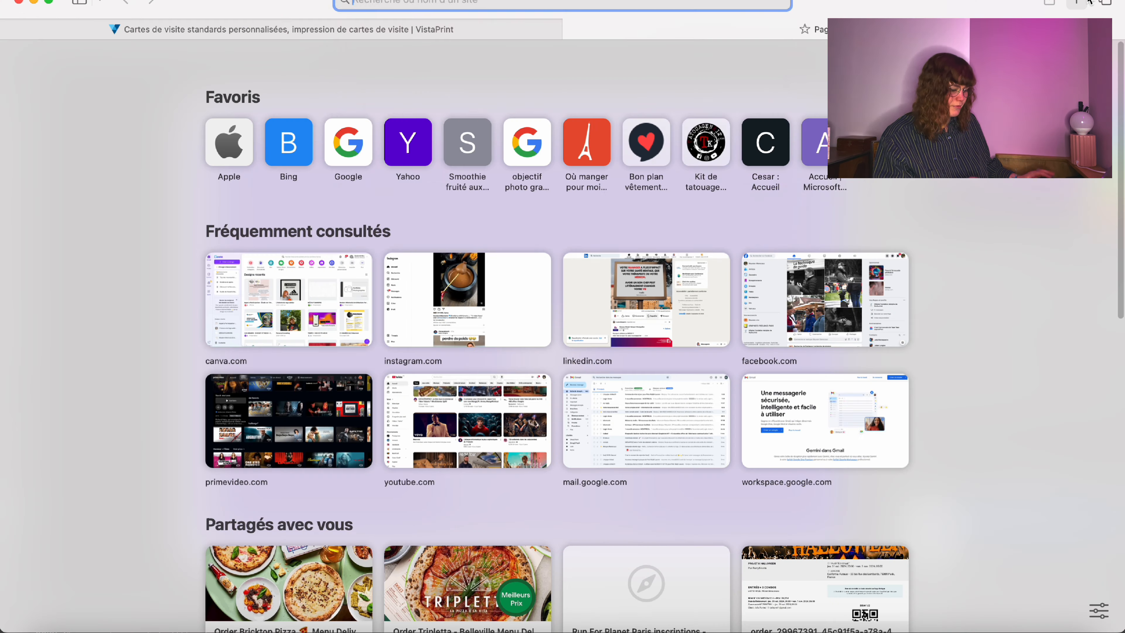
Search Google Images for 'facebook' and browse the results.
{"action": "type", "text": "facebook.png"}
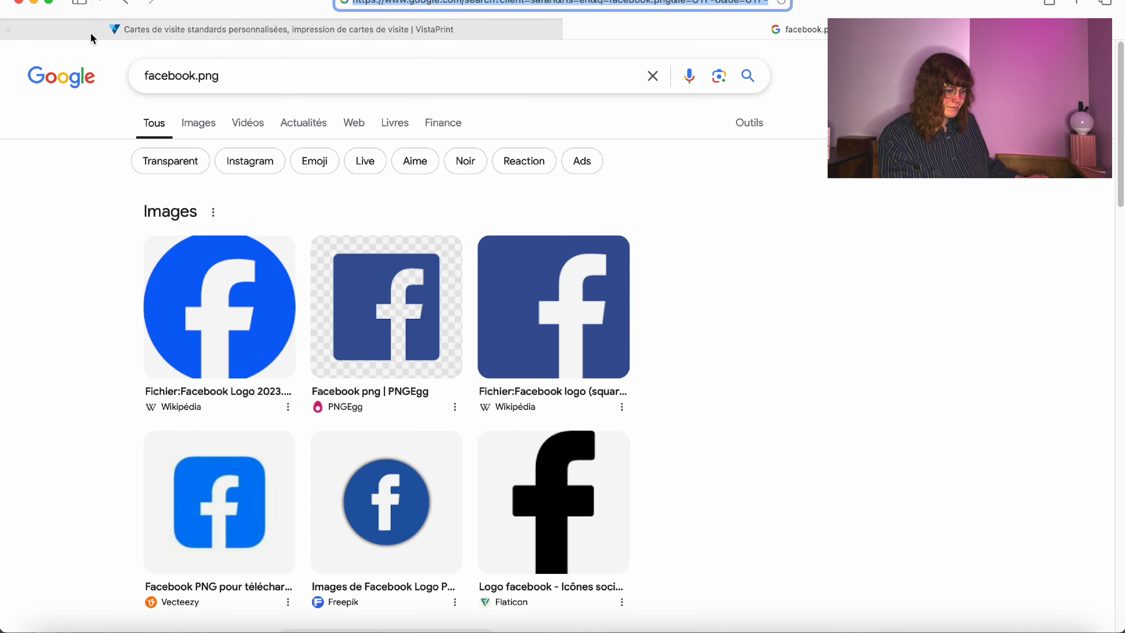
{"action": "left_click", "coordinate": [173, 121]}
{"action": "scroll", "coordinate": [1071, 311], "scroll_direction": "down", "scroll_amount": 10}
{"action": "scroll", "coordinate": [1071, 312], "scroll_direction": "up", "scroll_amount": 4}
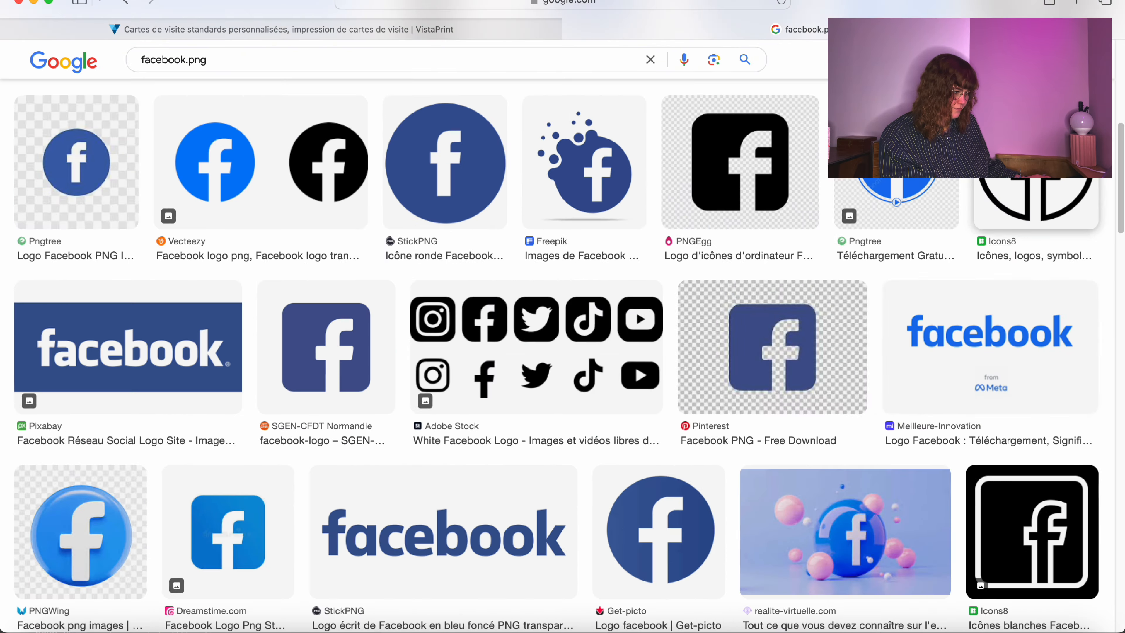
Download the outlined Facebook icon from Icons8, then add a new empty layer in Photoshop.
{"action": "left_click", "coordinate": [1031, 199]}
{"action": "left_click", "coordinate": [866, 520]}
{"action": "left_click", "coordinate": [626, 257]}
{"action": "scroll", "coordinate": [626, 257], "scroll_direction": "down", "scroll_amount": 3}
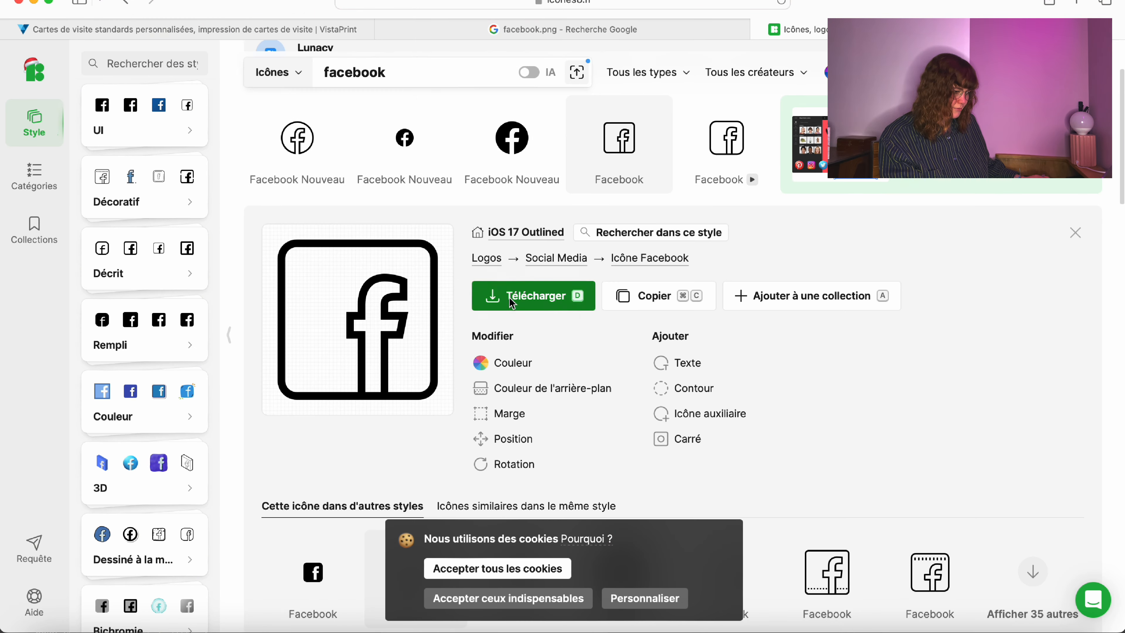
{"action": "left_click", "coordinate": [533, 296]}
{"action": "left_click", "coordinate": [319, 523]}
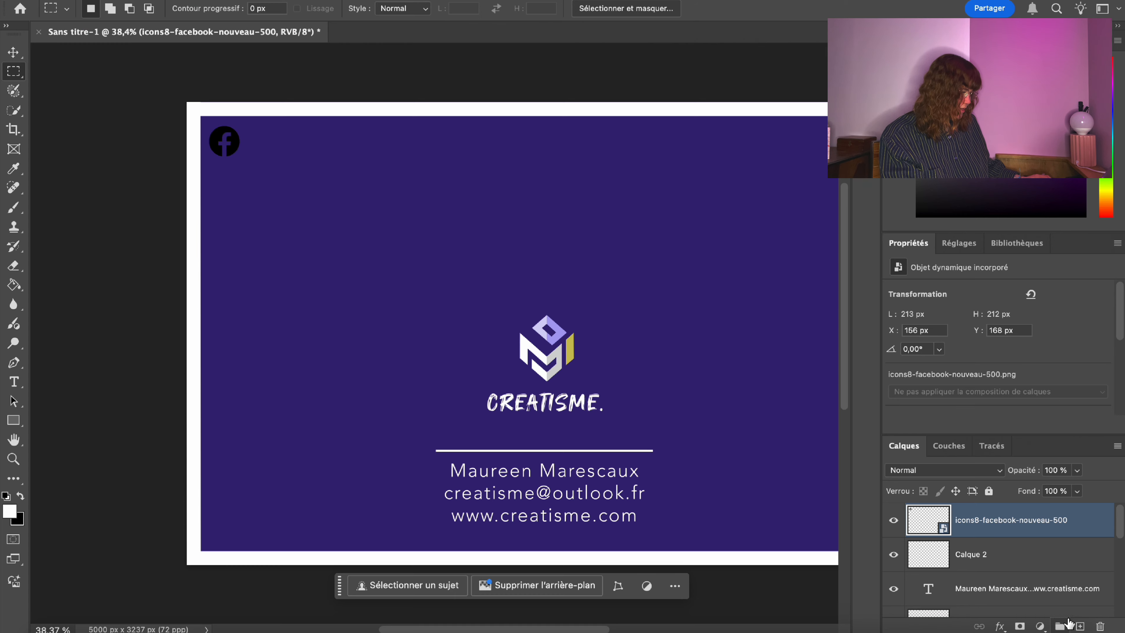
{"action": "key", "text": "super+shift+alt+n"}
Delete the filled Facebook icon layer and reselect the empty Calque 3 layer.
{"action": "left_click", "coordinate": [1004, 555]}
{"action": "key", "text": "BackSpace"}
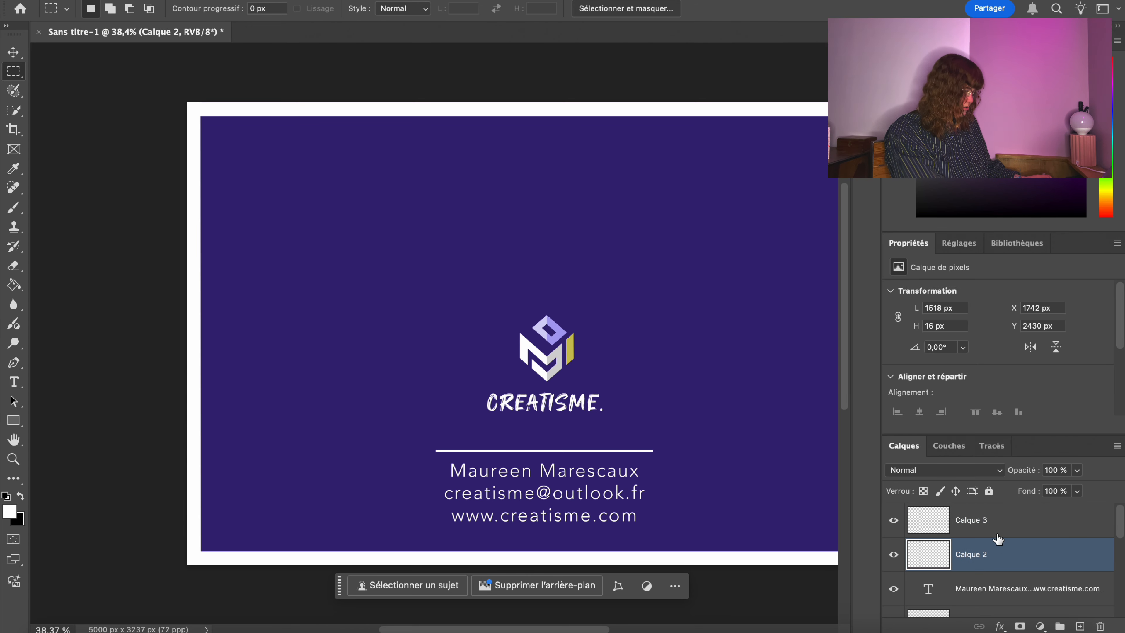
{"action": "left_click", "coordinate": [997, 531]}
Attempt to place an image from Downloads twice, cancelling both imports.
{"action": "left_click", "coordinate": [188, 1]}
{"action": "mouse_move", "coordinate": [146, 1]}
{"action": "left_click", "coordinate": [239, 254]}
{"action": "left_click", "coordinate": [175, 88]}
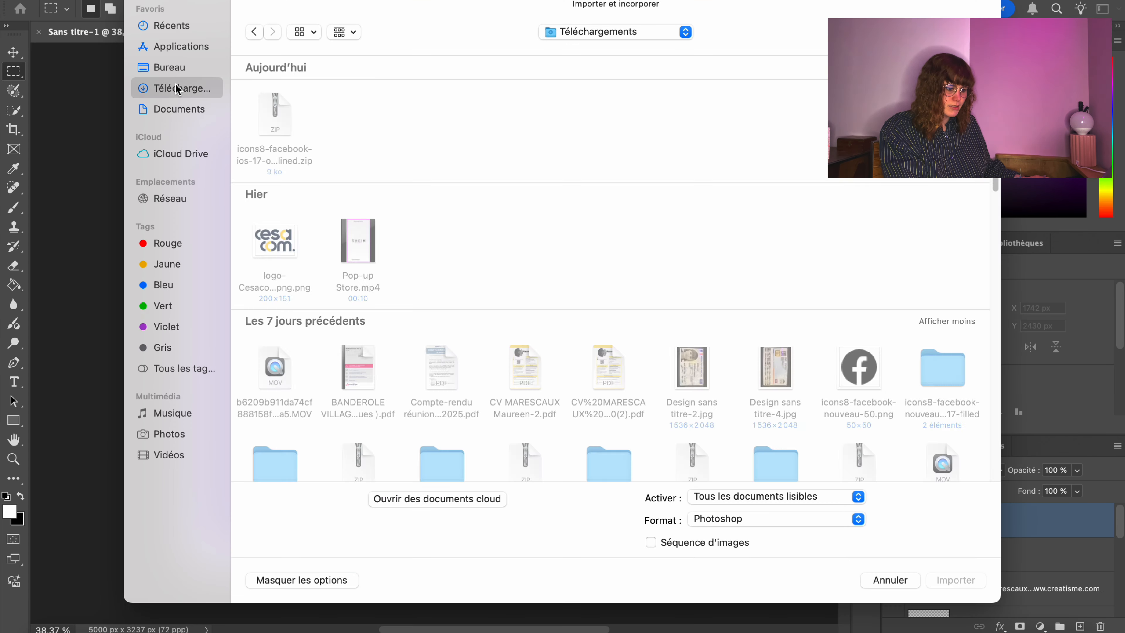
{"action": "left_click", "coordinate": [903, 585]}
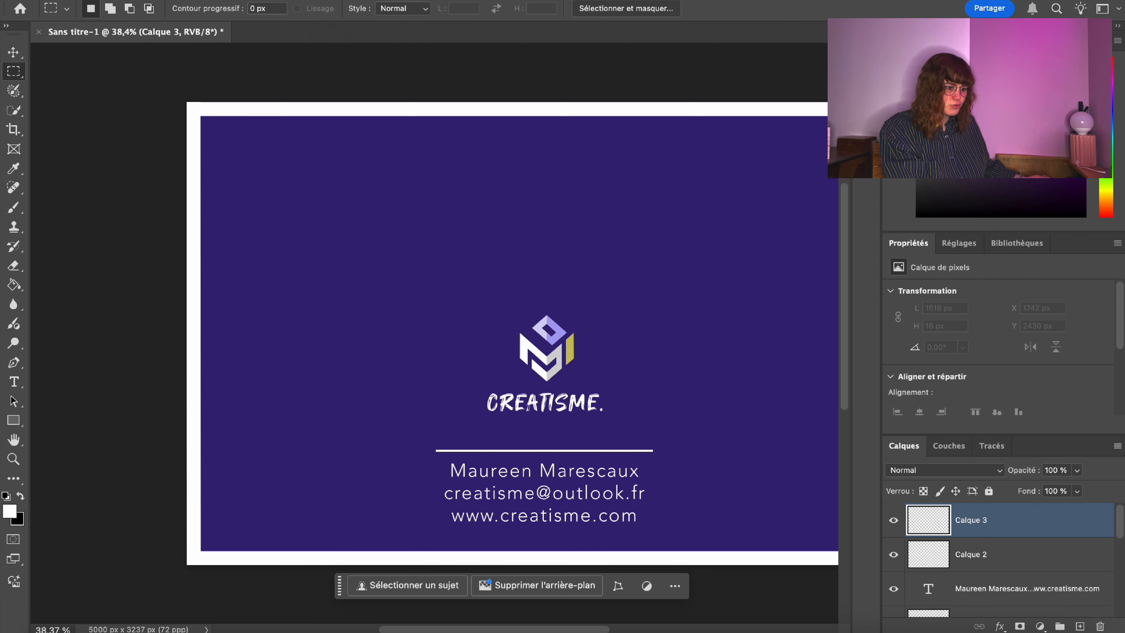
{"action": "left_click", "coordinate": [147, 1]}
{"action": "left_click", "coordinate": [222, 255]}
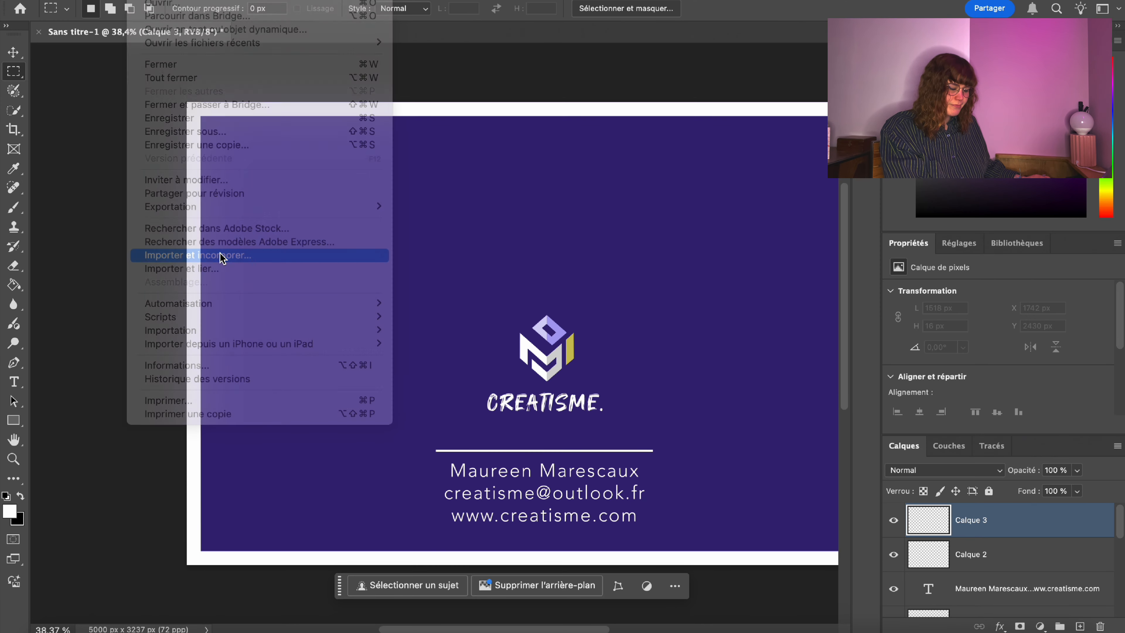
{"action": "left_click", "coordinate": [173, 88]}
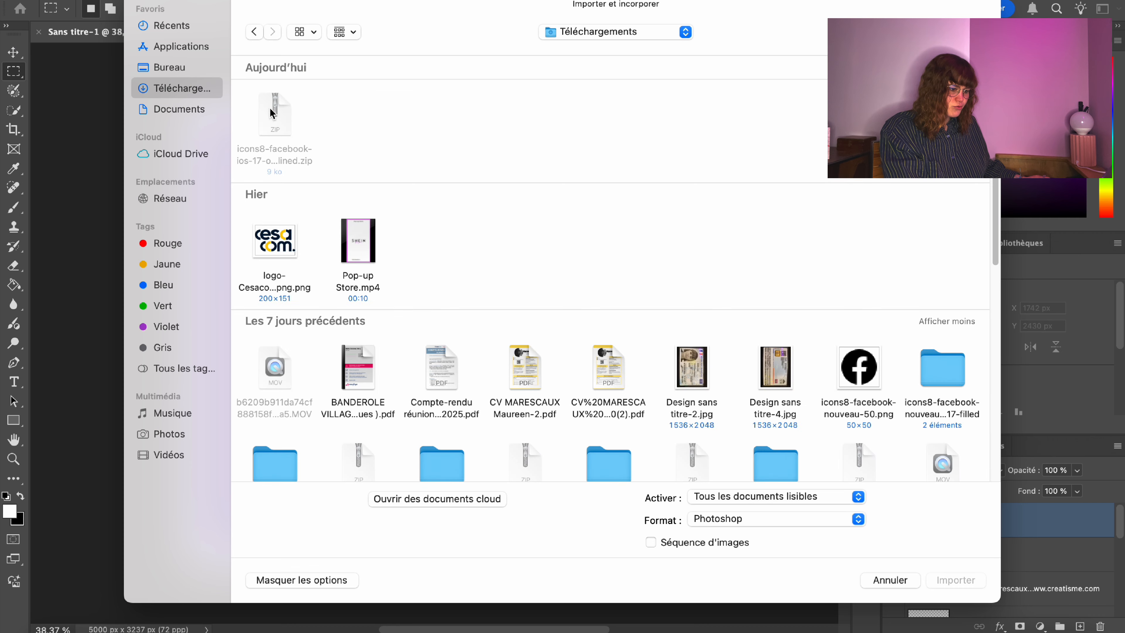
{"action": "left_click", "coordinate": [890, 578]}
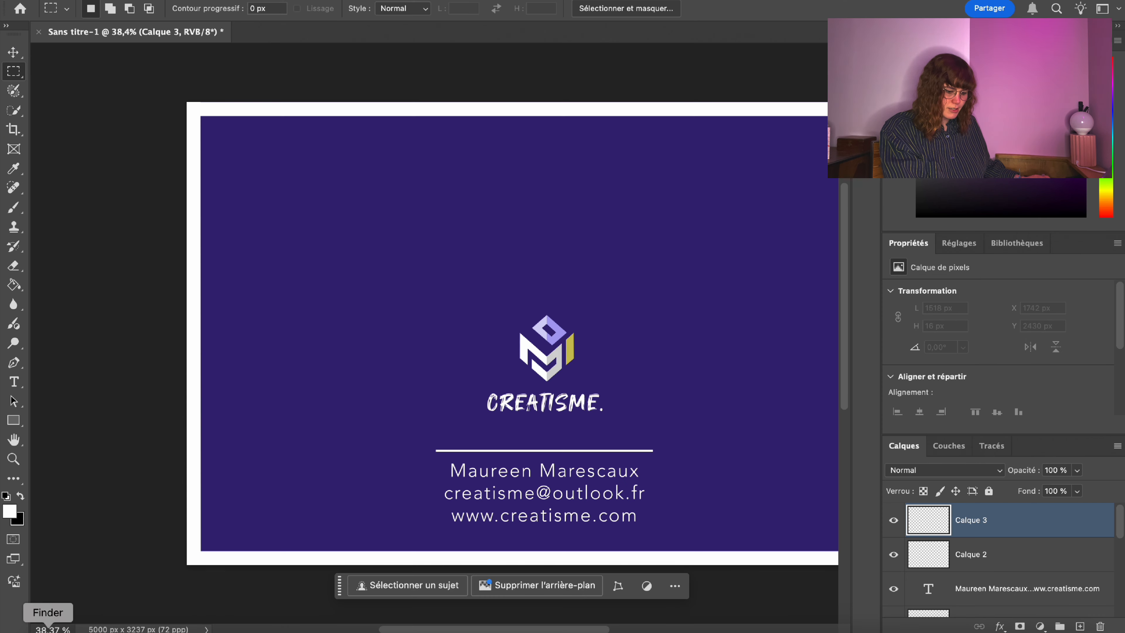
Unzip the downloaded outlined Facebook icon archive in Finder's Downloads, then return to the card.
{"action": "left_click", "coordinate": [48, 626]}
{"action": "left_click", "coordinate": [126, 213]}
{"action": "left_click", "coordinate": [254, 148]}
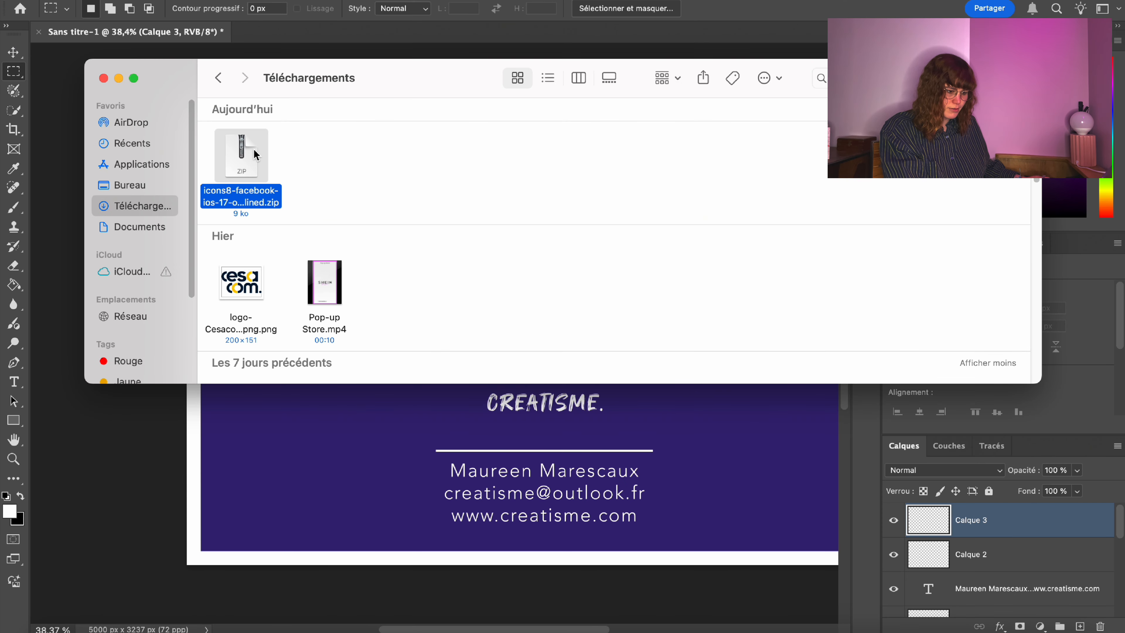
{"action": "scroll", "coordinate": [262, 155], "scroll_direction": "down", "scroll_amount": 10}
{"action": "left_click", "coordinate": [102, 78]}
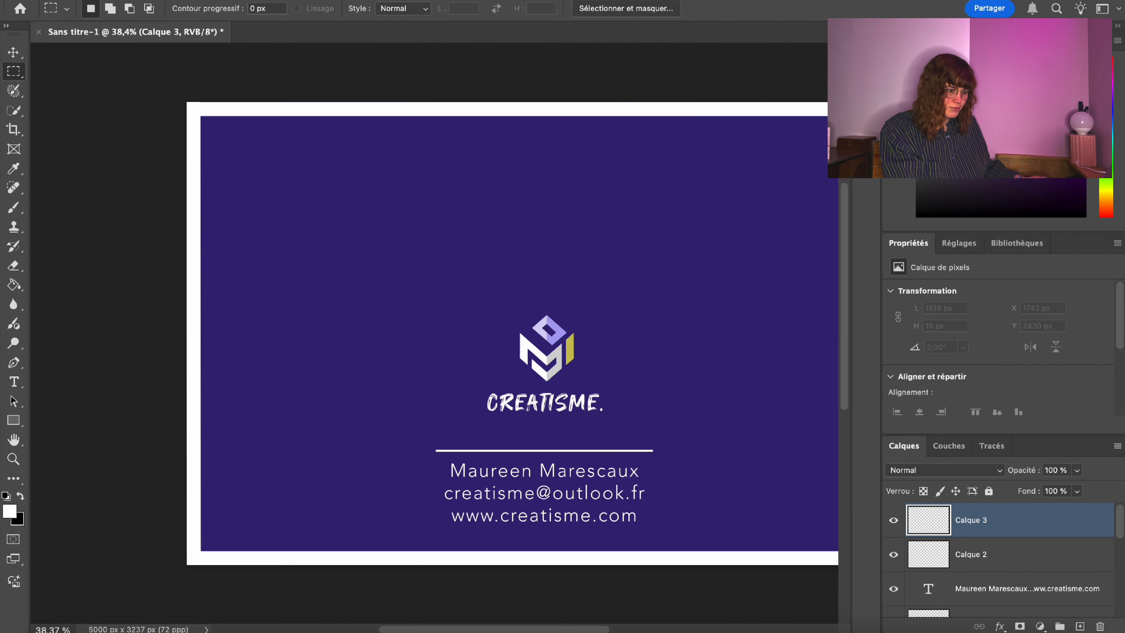
{"action": "left_click", "coordinate": [91, 1]}
{"action": "left_click", "coordinate": [462, 263]}
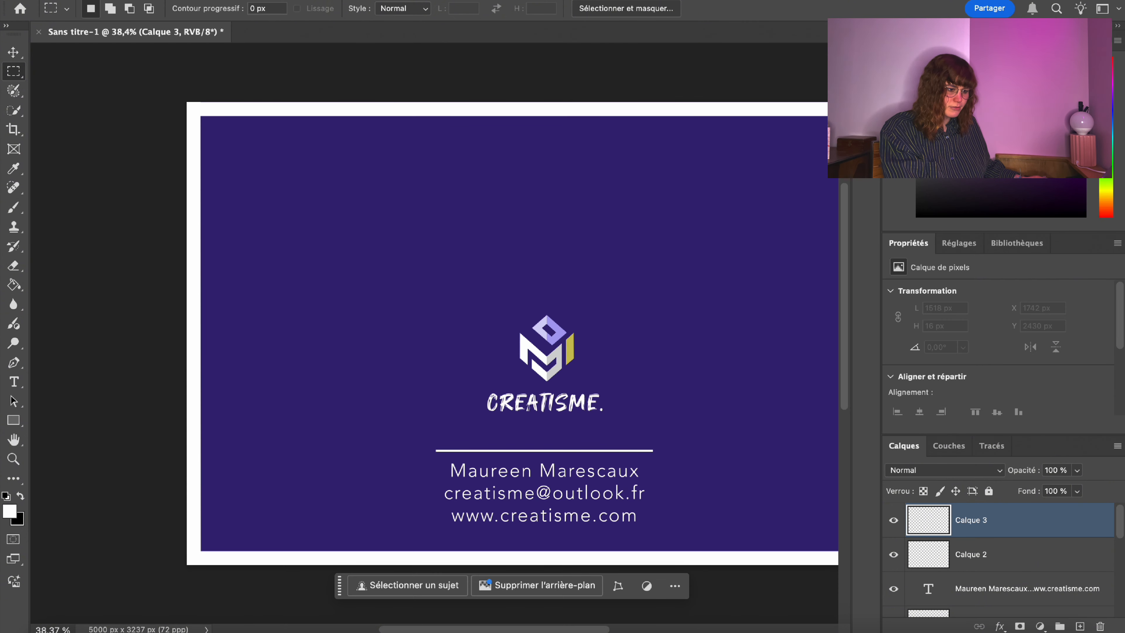
Browse Importer et incorporer to the unzipped icons8-facebook-ios-17 folder in Downloads.
{"action": "left_click", "coordinate": [138, 1]}
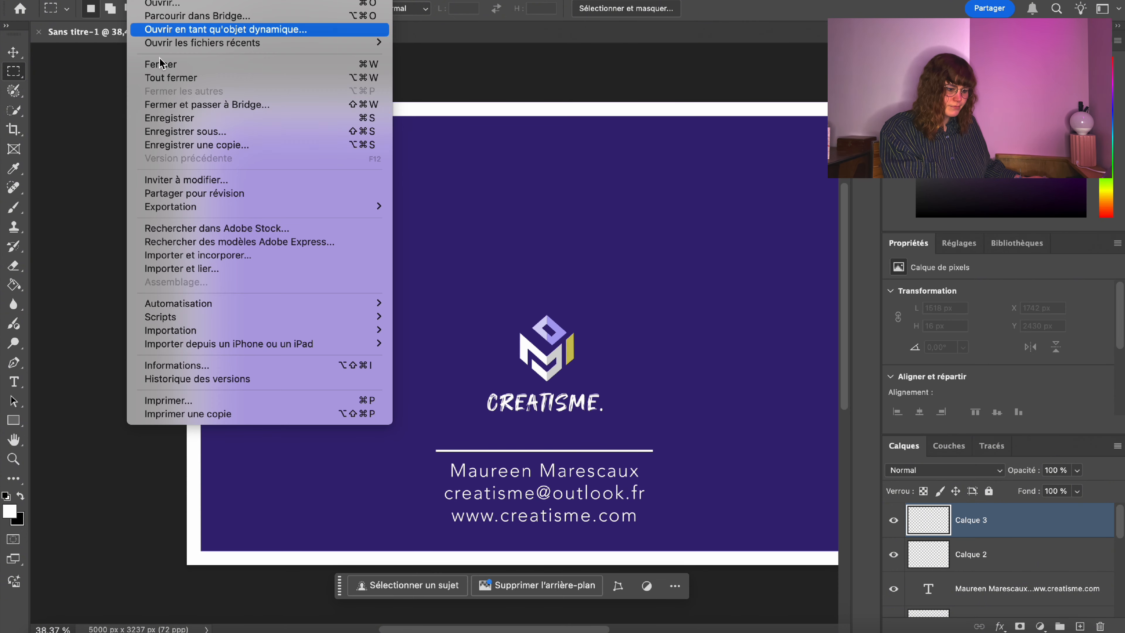
{"action": "left_click", "coordinate": [180, 256]}
{"action": "left_click", "coordinate": [184, 87]}
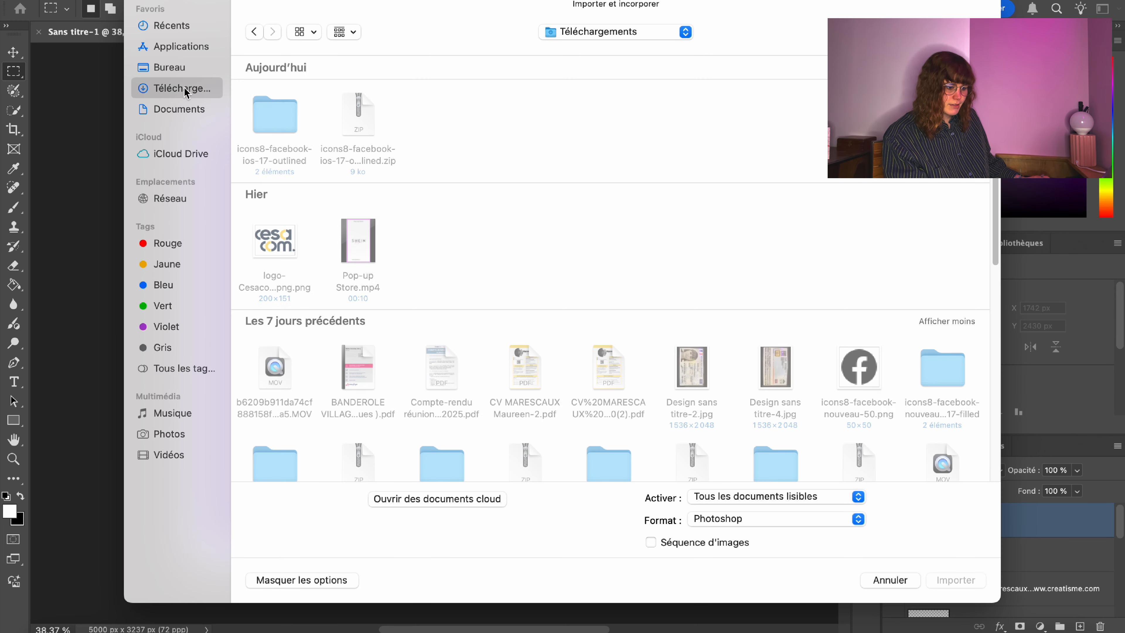
{"action": "double_click", "coordinate": [269, 109]}
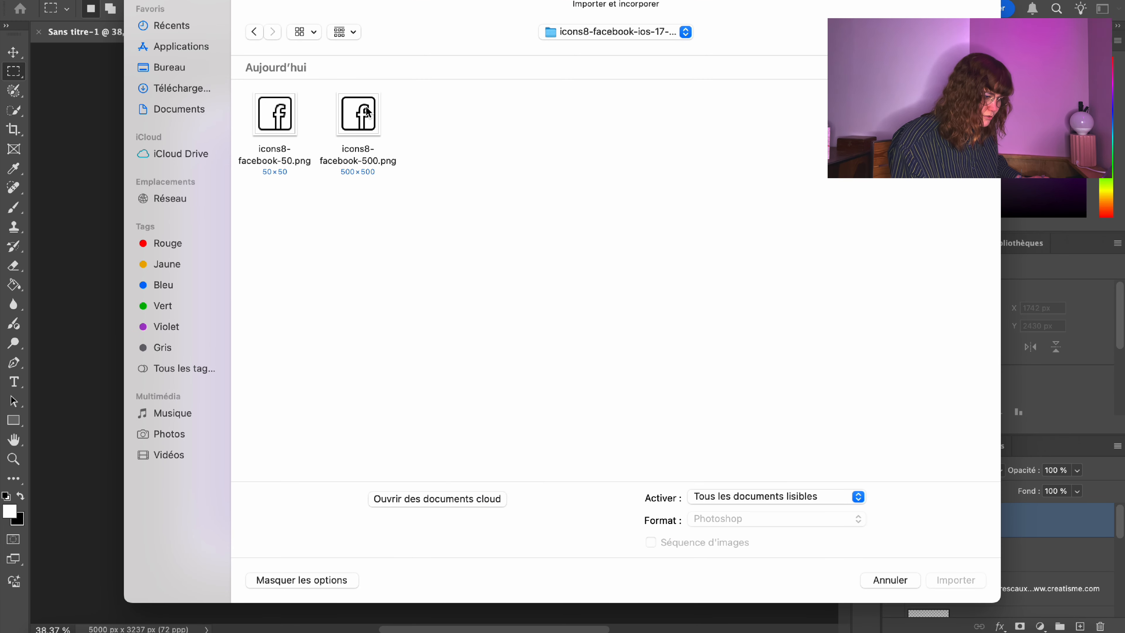
Place icons8-facebook-500.png in the card's top-left corner at about 280 px.
{"action": "double_click", "coordinate": [367, 113]}
{"action": "left_click_drag", "start_coordinate": [519, 339], "coordinate": [234, 142]}
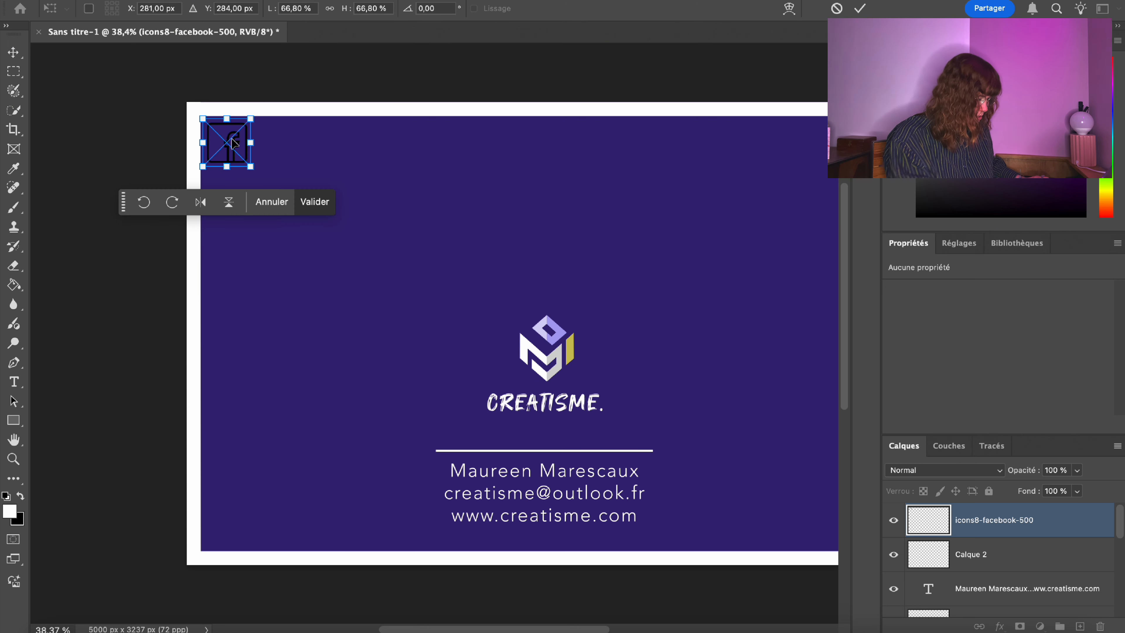
{"action": "key", "text": "Return"}
Switch back to the Marquee tool and add an empty layer above the Facebook icon.
{"action": "key", "text": "m"}
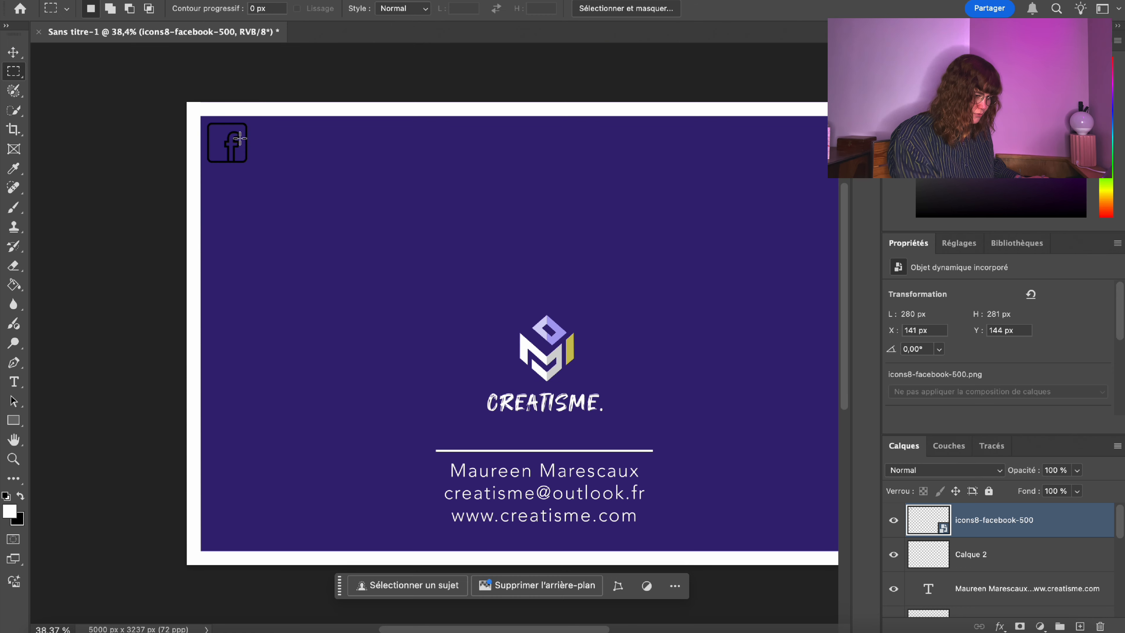
{"action": "left_click", "coordinate": [1081, 626]}
{"action": "left_click", "coordinate": [150, 1]}
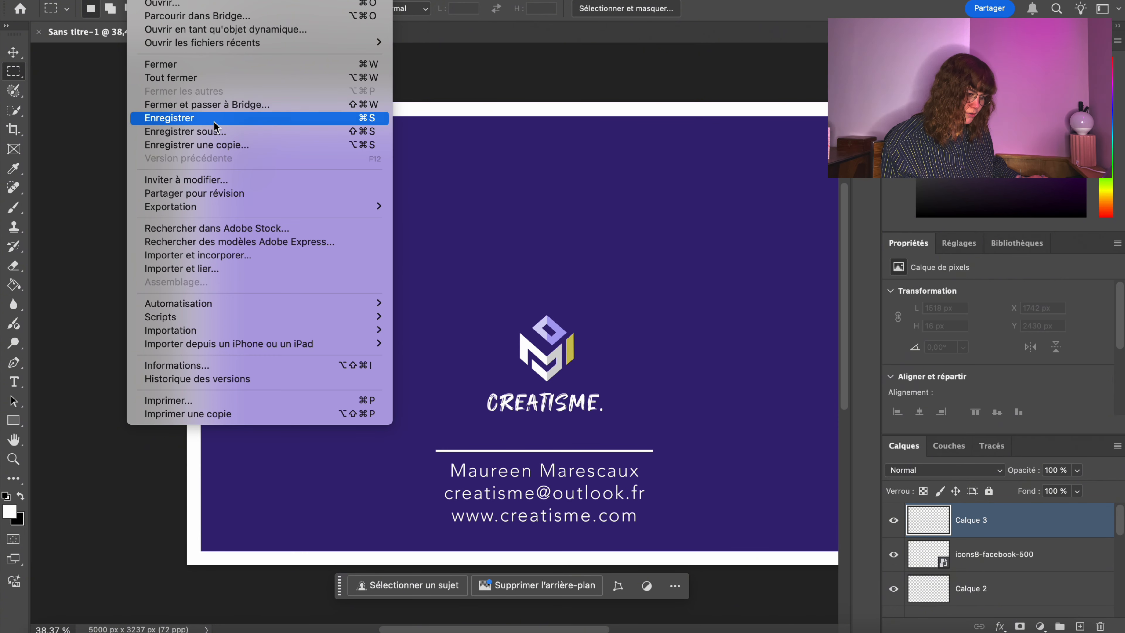
{"action": "left_click", "coordinate": [207, 255]}
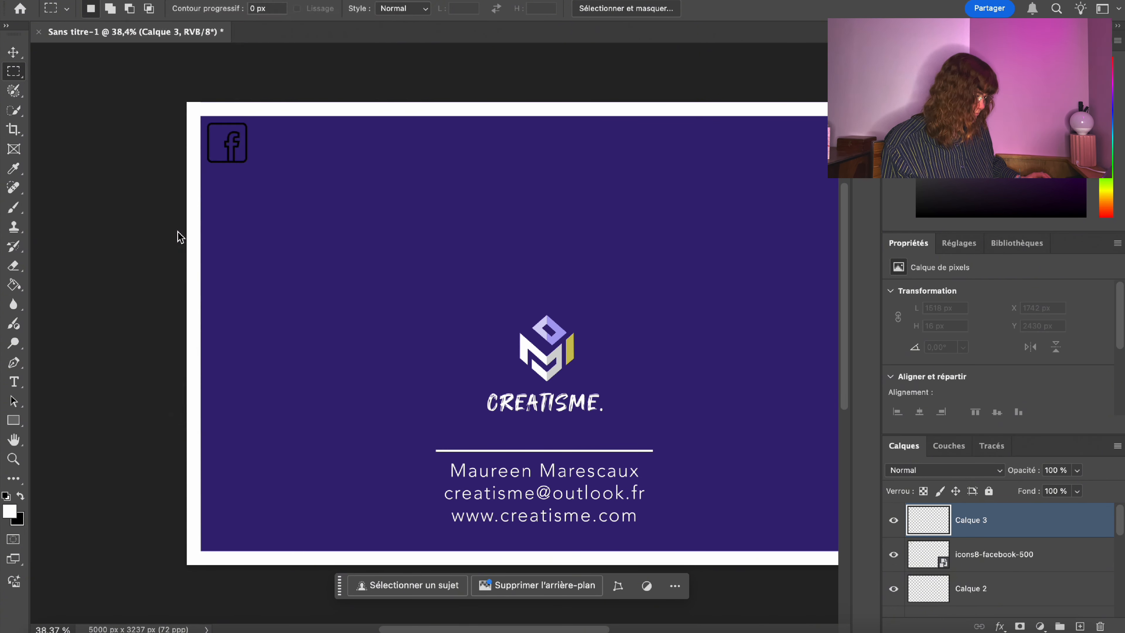
Place icons8-linkedin-500.png from the outlined linkedin folder beside the Facebook icon, scaled to 59%.
{"action": "left_click", "coordinate": [175, 90]}
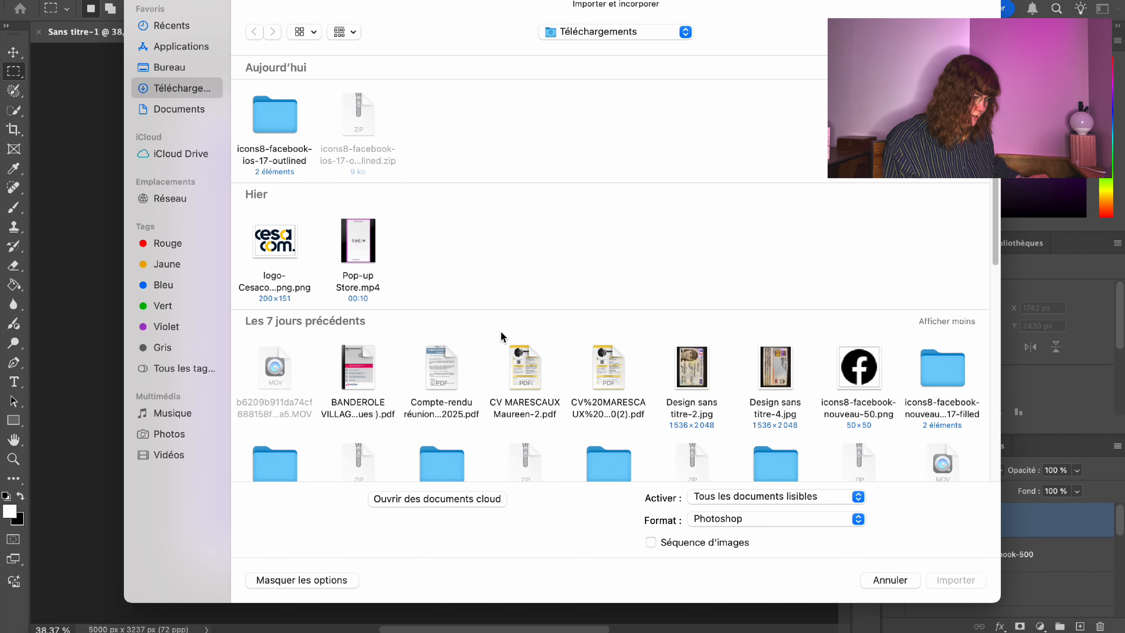
{"action": "scroll", "coordinate": [376, 288], "scroll_direction": "down", "scroll_amount": 5}
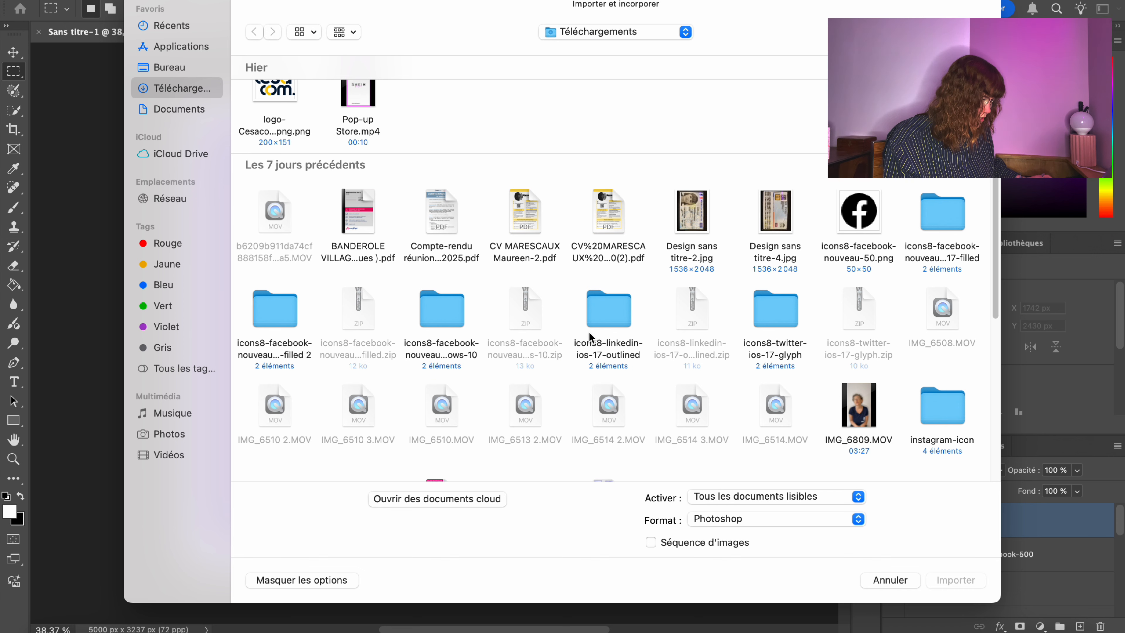
{"action": "double_click", "coordinate": [609, 310]}
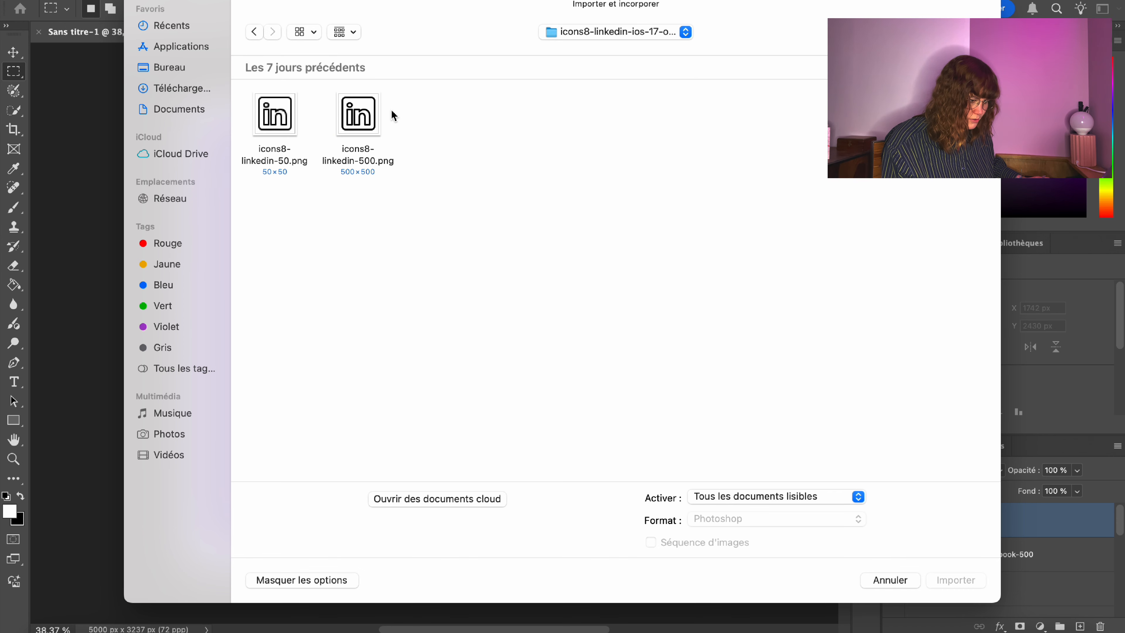
{"action": "double_click", "coordinate": [360, 116]}
{"action": "left_click_drag", "start_coordinate": [505, 338], "coordinate": [303, 153]}
{"action": "left_click_drag", "start_coordinate": [354, 181], "coordinate": [318, 156]}
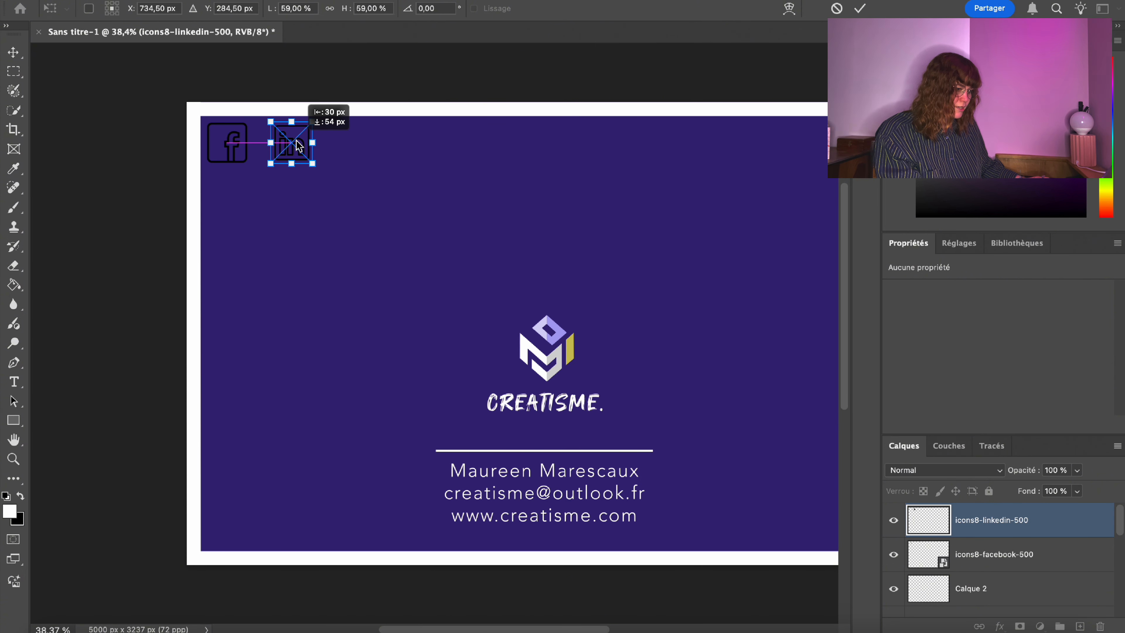
Commit the LinkedIn icon, zoom in, and enlarge it slightly with Transformation manuelle.
{"action": "left_click_drag", "start_coordinate": [299, 146], "coordinate": [299, 147]}
{"action": "key", "text": "Return"}
{"action": "left_click", "coordinate": [14, 461]}
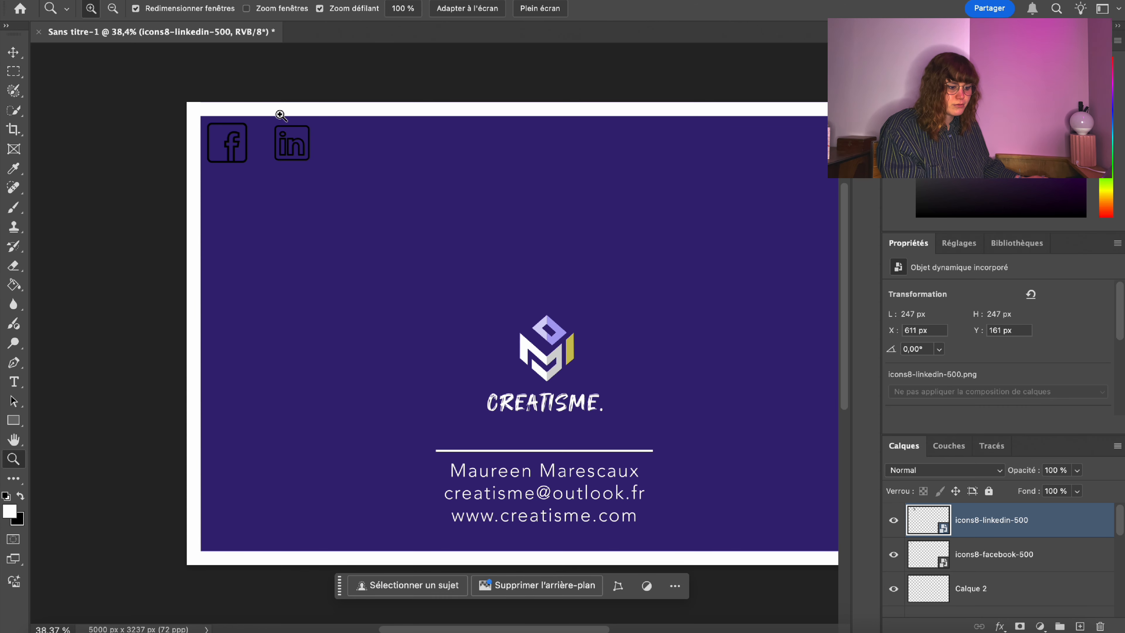
{"action": "left_click", "coordinate": [276, 113]}
{"action": "left_click", "coordinate": [5, 70]}
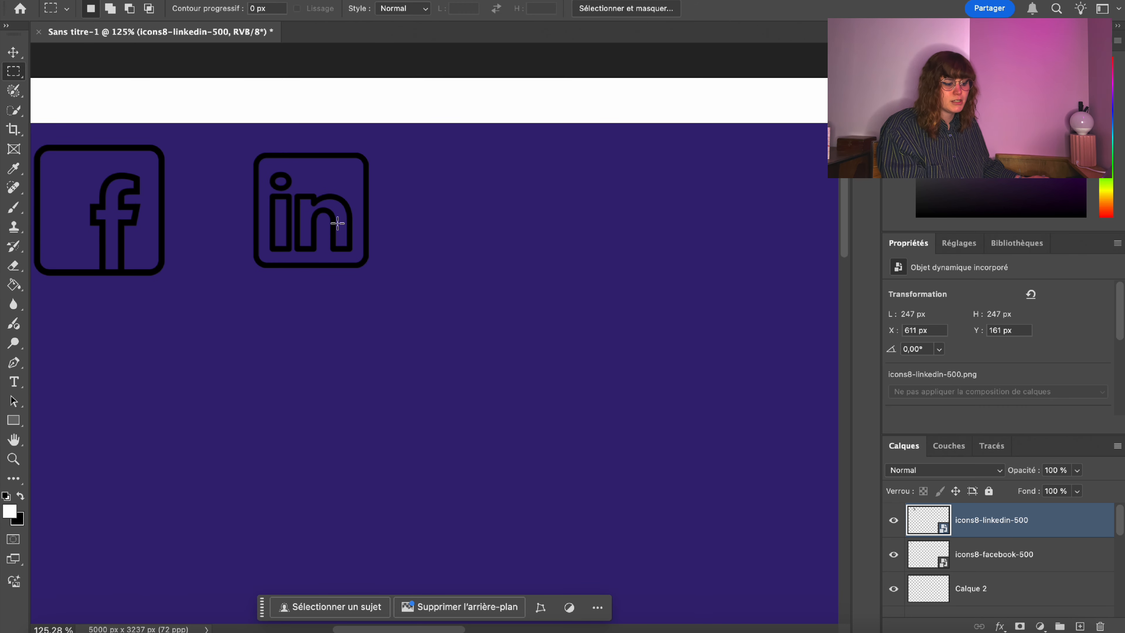
{"action": "right_click", "coordinate": [333, 219]}
{"action": "left_click", "coordinate": [361, 482]}
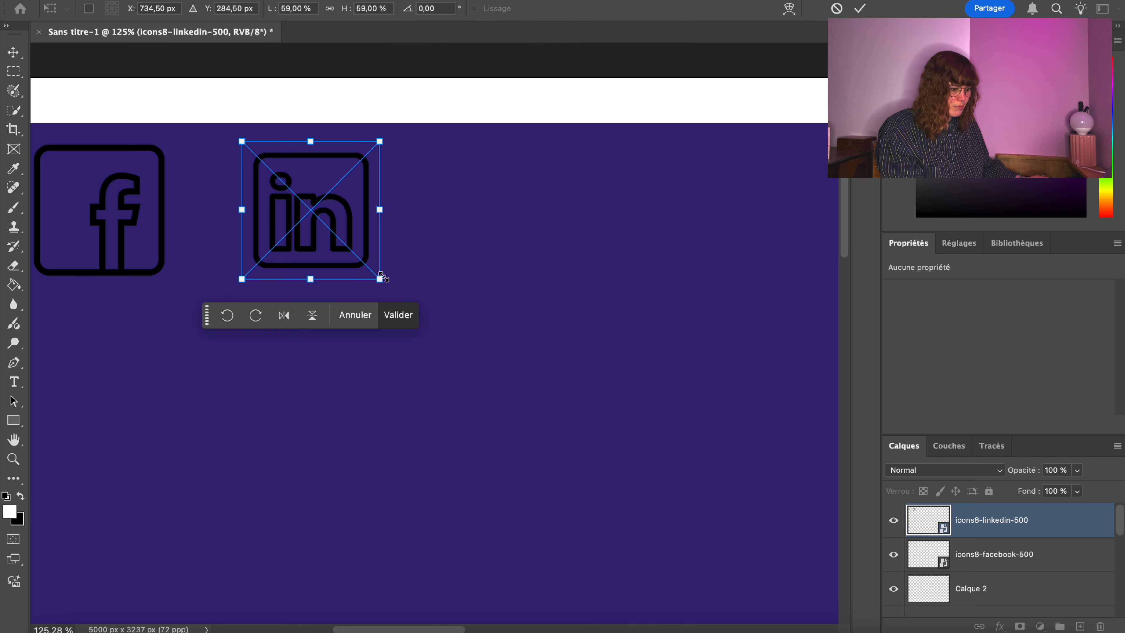
{"action": "left_click_drag", "start_coordinate": [381, 277], "coordinate": [392, 291]}
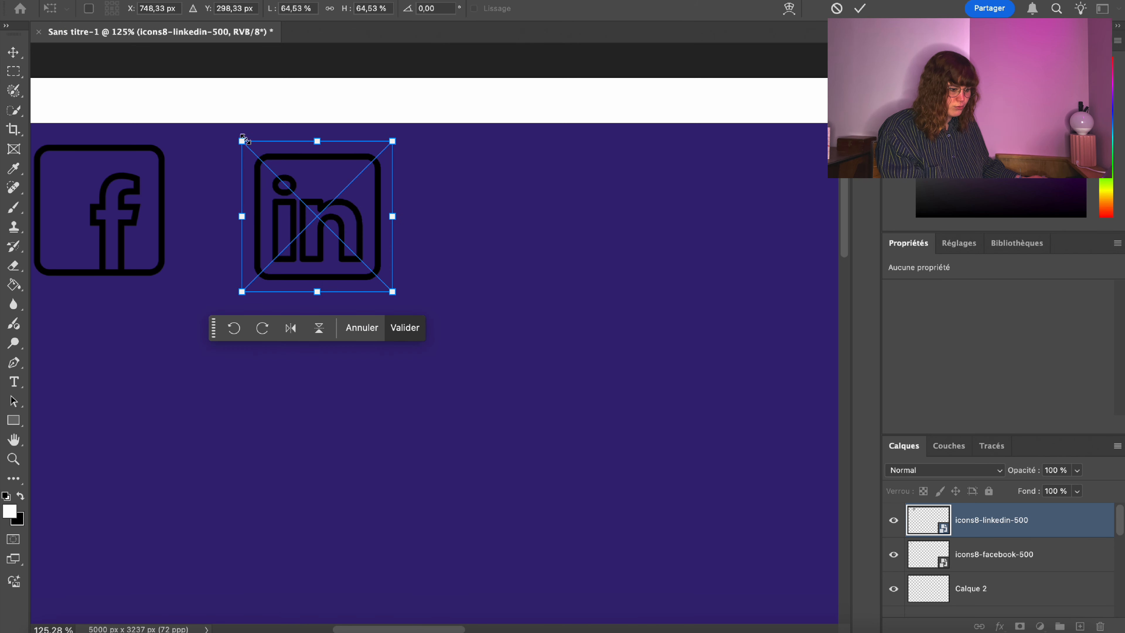
{"action": "left_click_drag", "start_coordinate": [242, 139], "coordinate": [233, 132]}
{"action": "left_click_drag", "start_coordinate": [370, 212], "coordinate": [360, 204]}
{"action": "key", "text": "Return"}
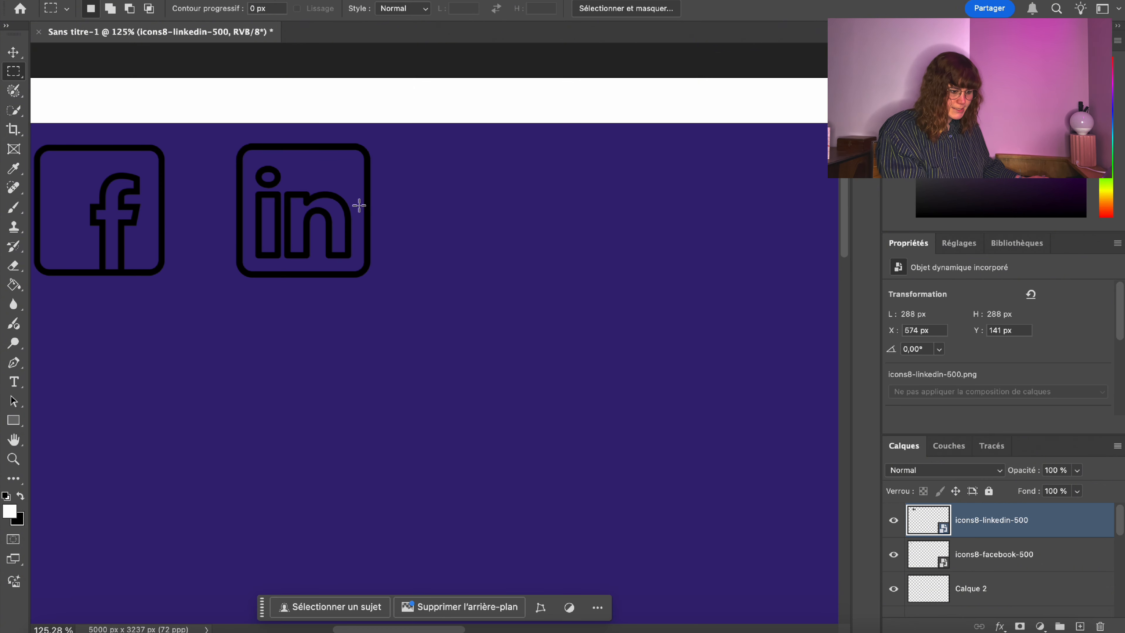
Retransform the LinkedIn icon to 279 px to match Facebook, then zoom back out.
{"action": "left_click", "coordinate": [261, 277]}
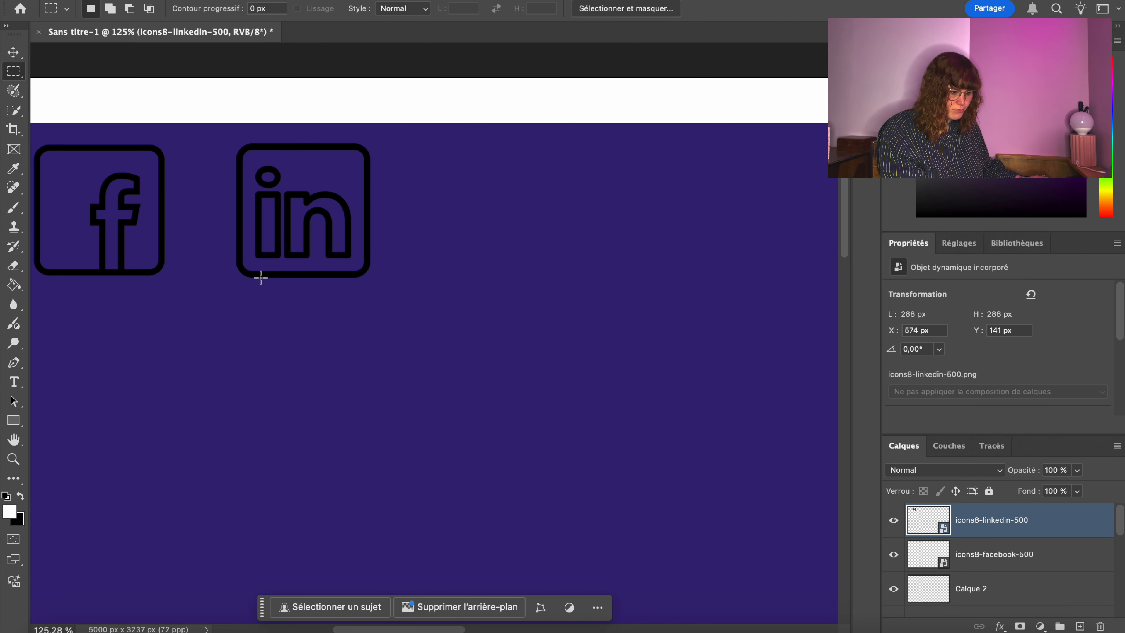
{"action": "right_click", "coordinate": [262, 239]}
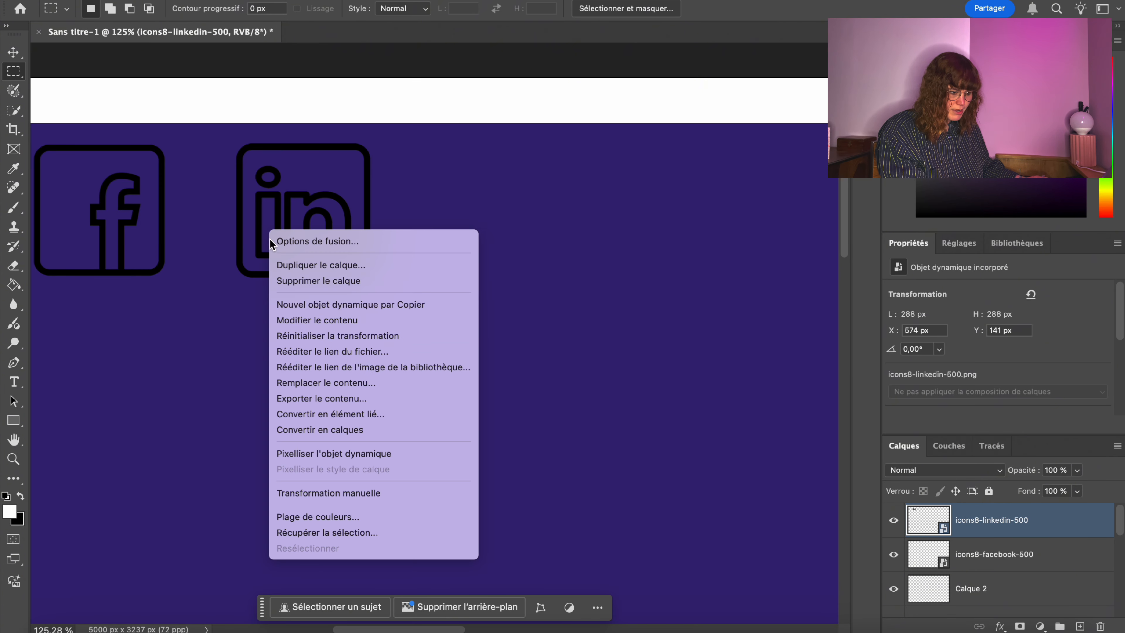
{"action": "left_click", "coordinate": [304, 490]}
{"action": "left_click_drag", "start_coordinate": [382, 290], "coordinate": [378, 285]}
{"action": "left_click_drag", "start_coordinate": [290, 207], "coordinate": [288, 209]}
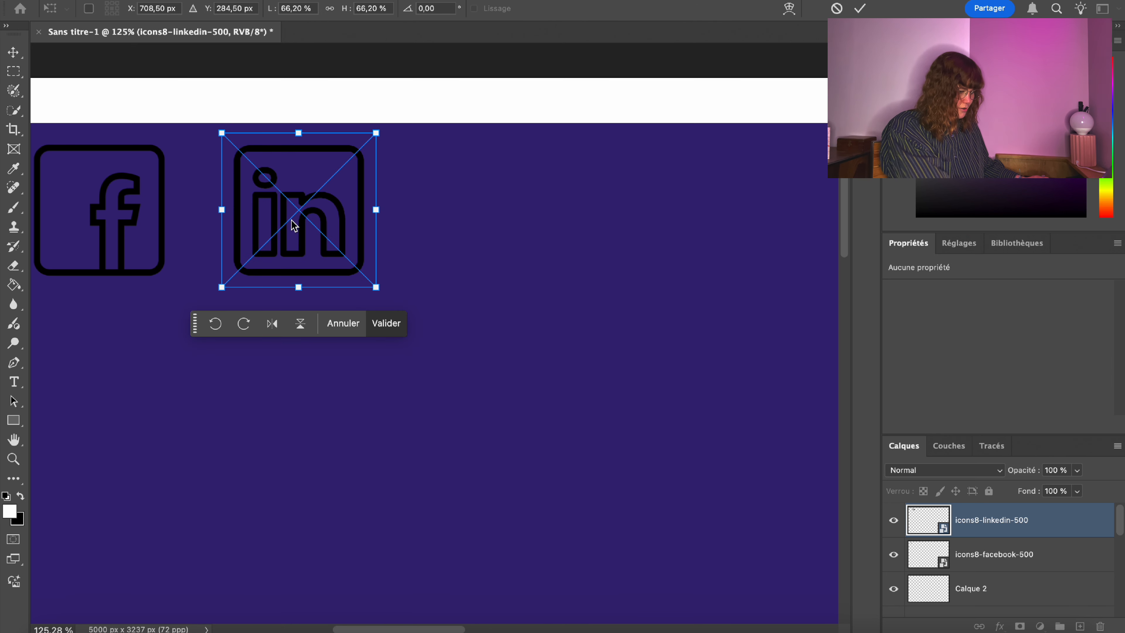
{"action": "key", "text": "Return"}
{"action": "key", "text": "m"}
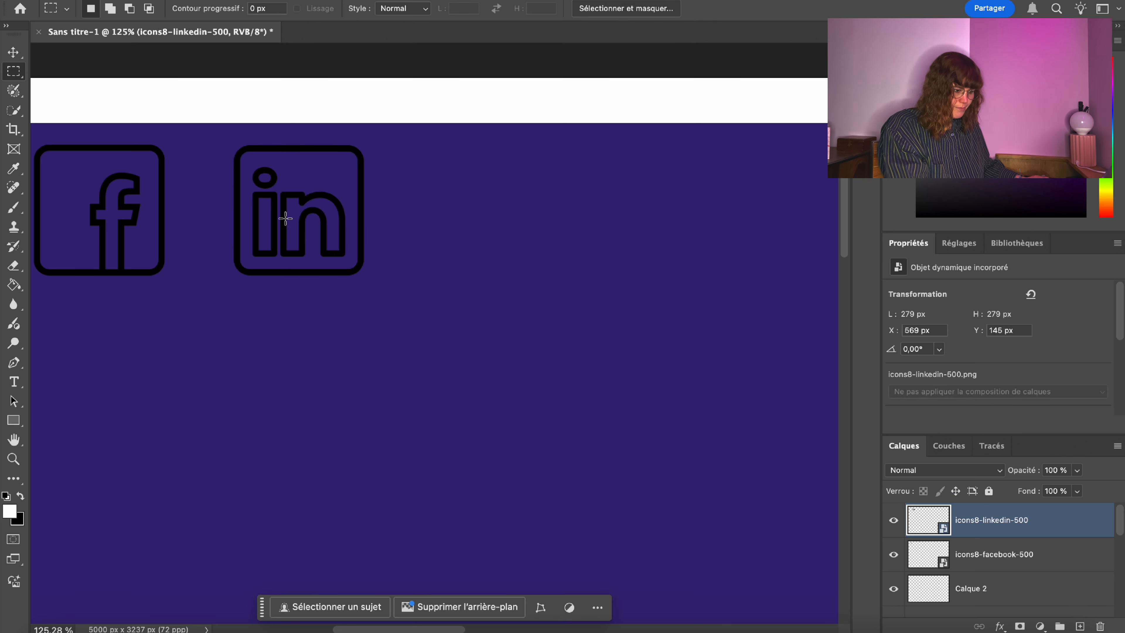
{"action": "left_click", "coordinate": [20, 459]}
{"action": "left_click_drag", "start_coordinate": [203, 147], "coordinate": [126, 166]}
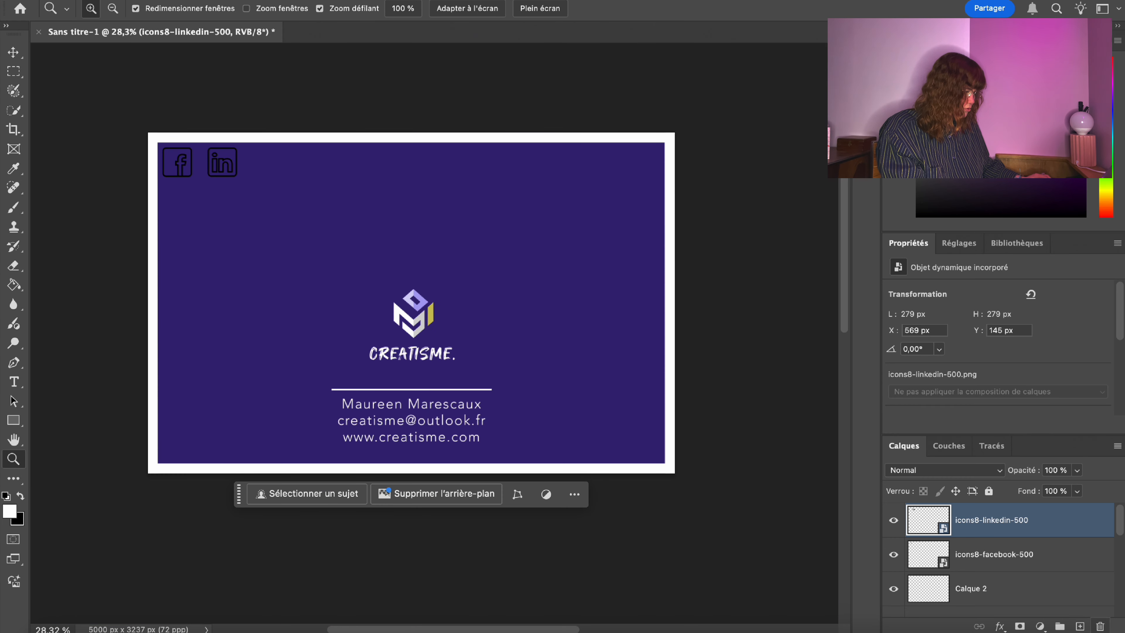
Add an empty layer above LinkedIn, abandon importing the instagram-icon image, and switch to Safari.
{"action": "left_click", "coordinate": [1079, 626]}
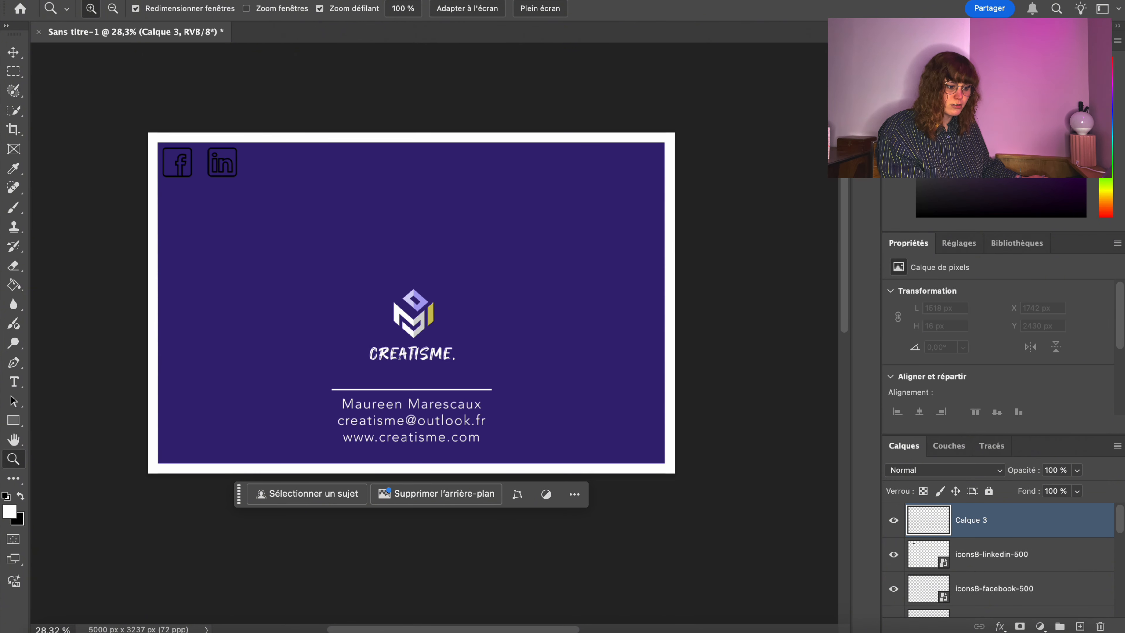
{"action": "left_click", "coordinate": [137, 4]}
{"action": "left_click", "coordinate": [309, 255]}
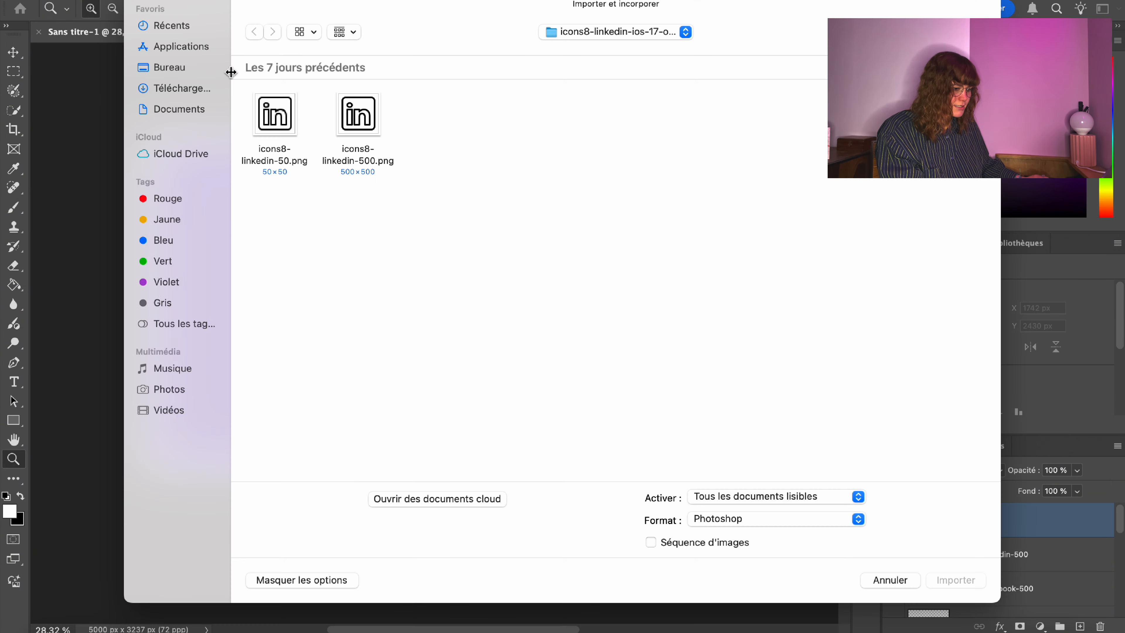
{"action": "left_click", "coordinate": [164, 88]}
{"action": "scroll", "coordinate": [755, 301], "scroll_direction": "down", "scroll_amount": 3}
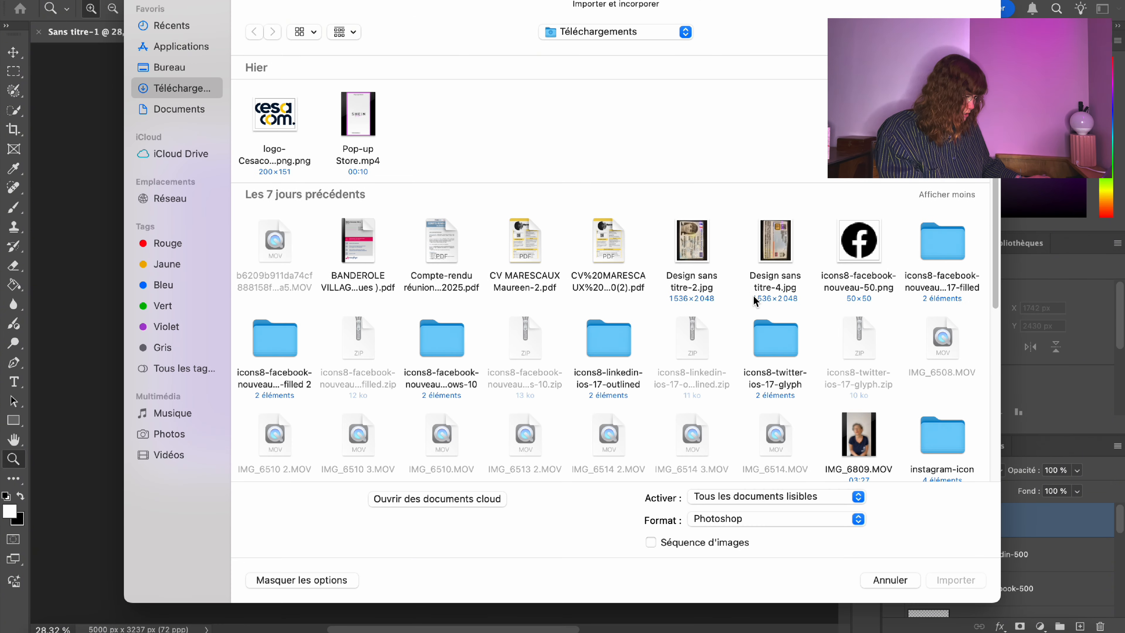
{"action": "scroll", "coordinate": [755, 300], "scroll_direction": "down", "scroll_amount": 2}
{"action": "double_click", "coordinate": [930, 361]}
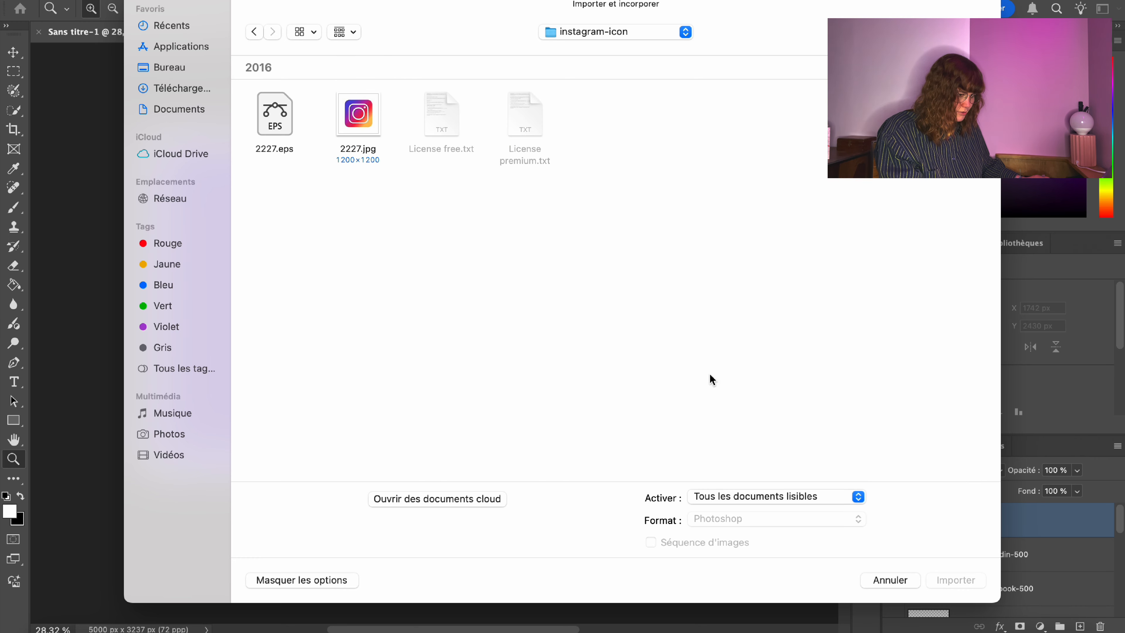
{"action": "left_click", "coordinate": [890, 580]}
{"action": "left_click", "coordinate": [115, 627]}
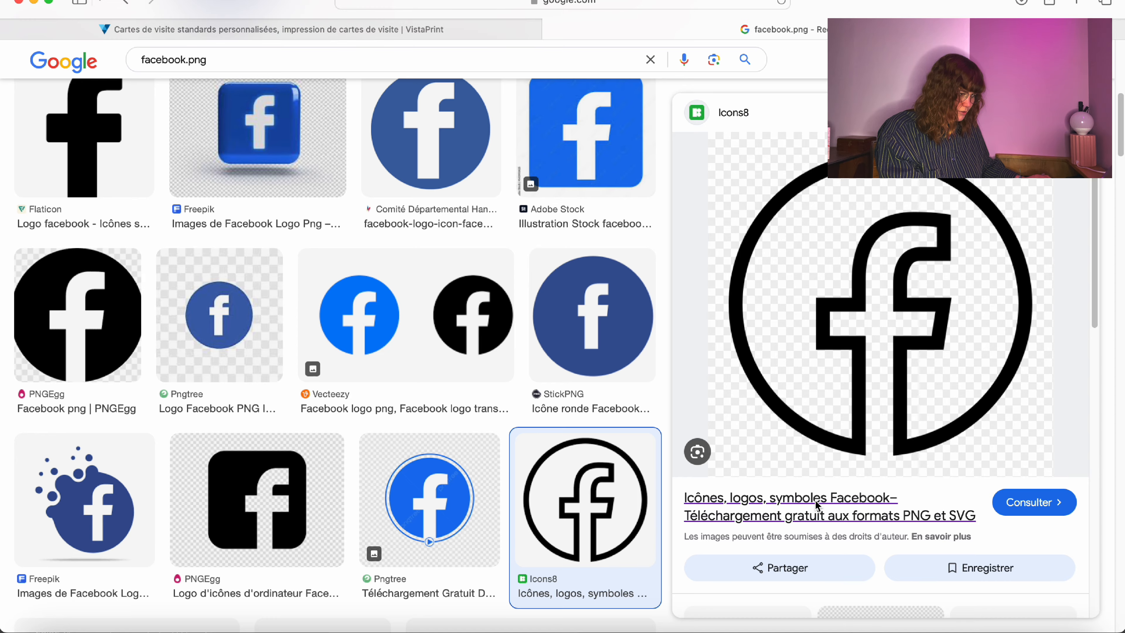
Search Icons8 for 'ins' and download the first outlined Instagram icon as PNG.
{"action": "left_click", "coordinate": [797, 499]}
{"action": "left_click", "coordinate": [382, 30]}
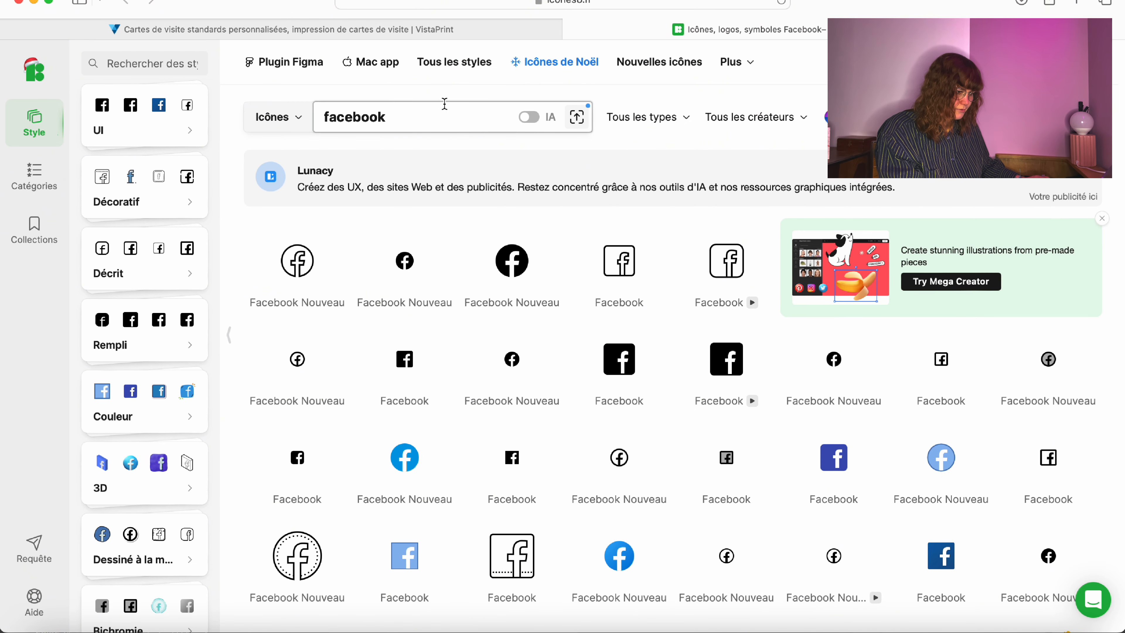
{"action": "type", "text": "instagram"}
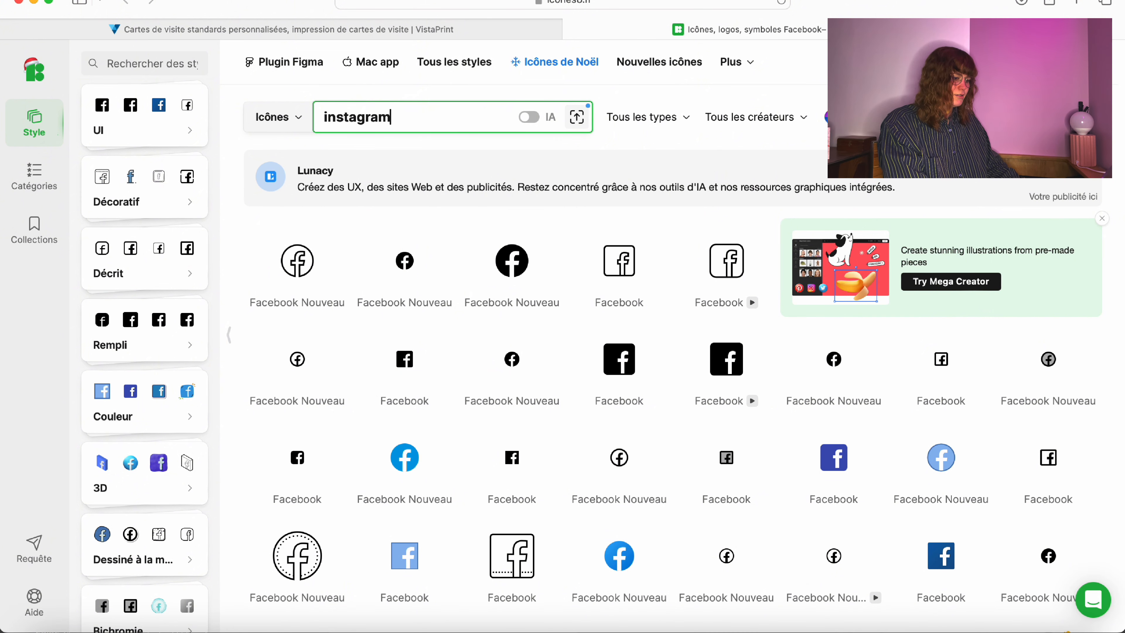
{"action": "key", "text": "Return"}
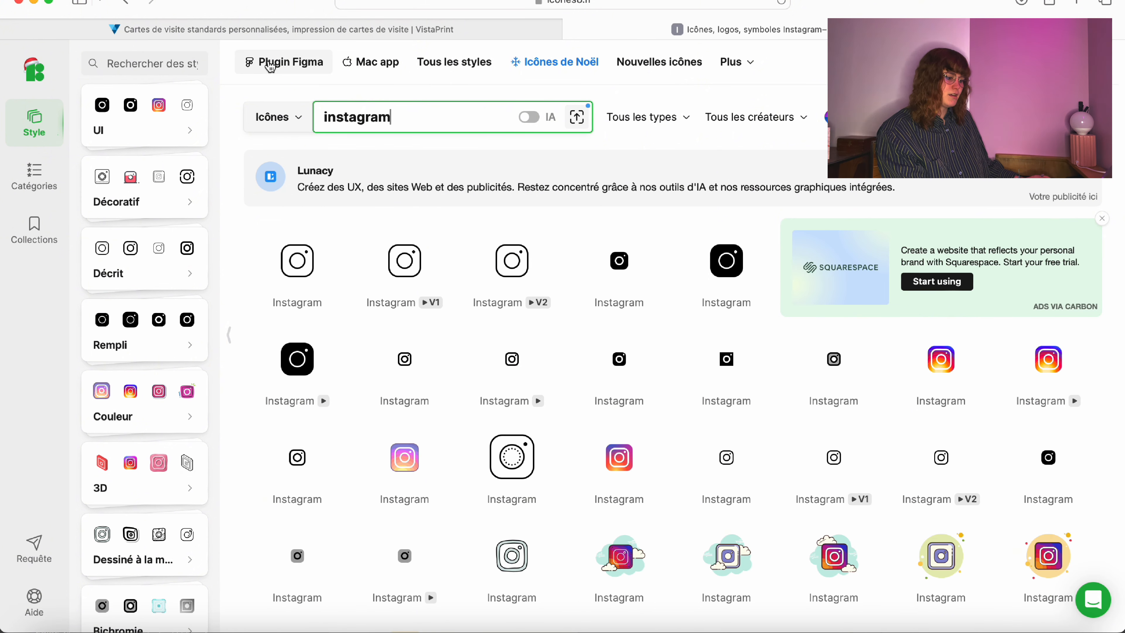
{"action": "left_click", "coordinate": [299, 270]}
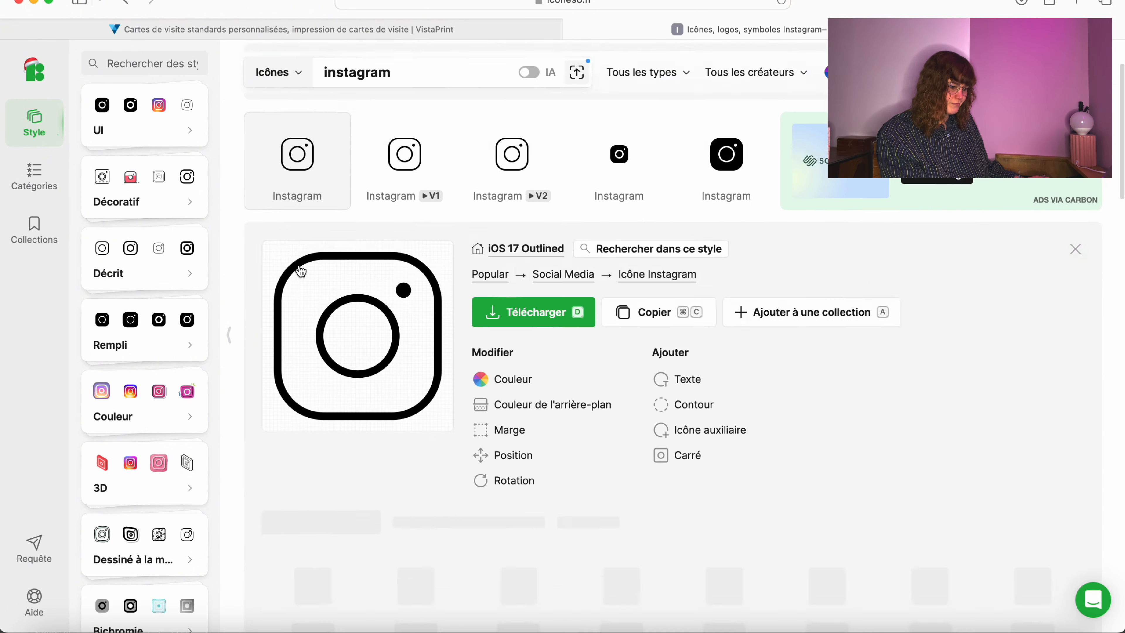
{"action": "left_click", "coordinate": [487, 310]}
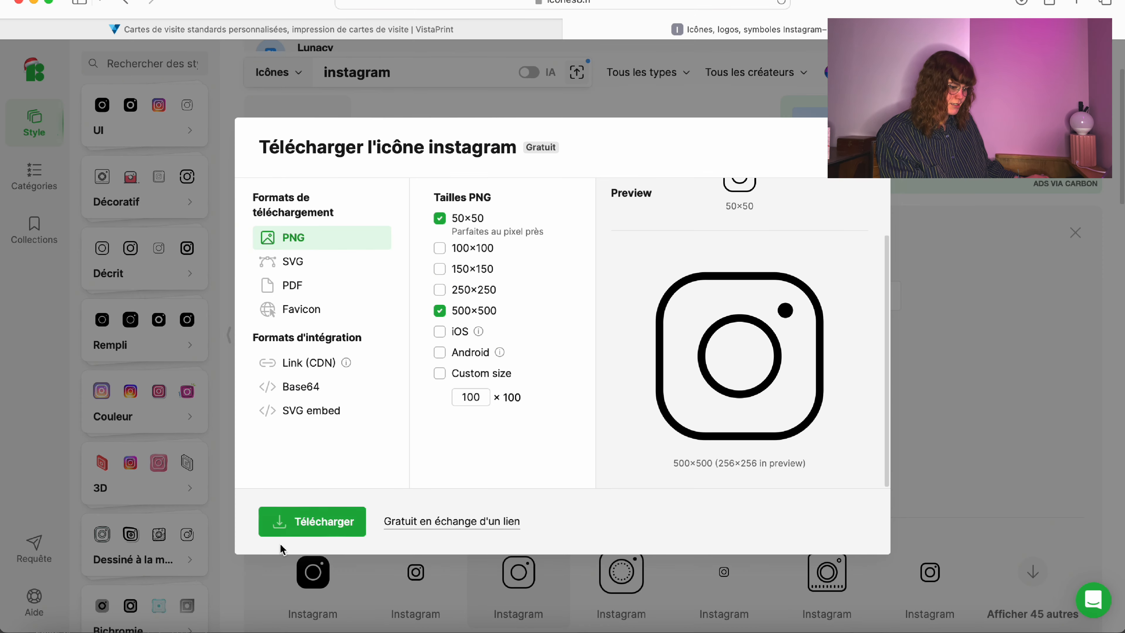
{"action": "left_click", "coordinate": [311, 523]}
Extract the icons8-instagram zip in Finder's Téléchargements, then go back to Photoshop.
{"action": "left_click", "coordinate": [48, 629]}
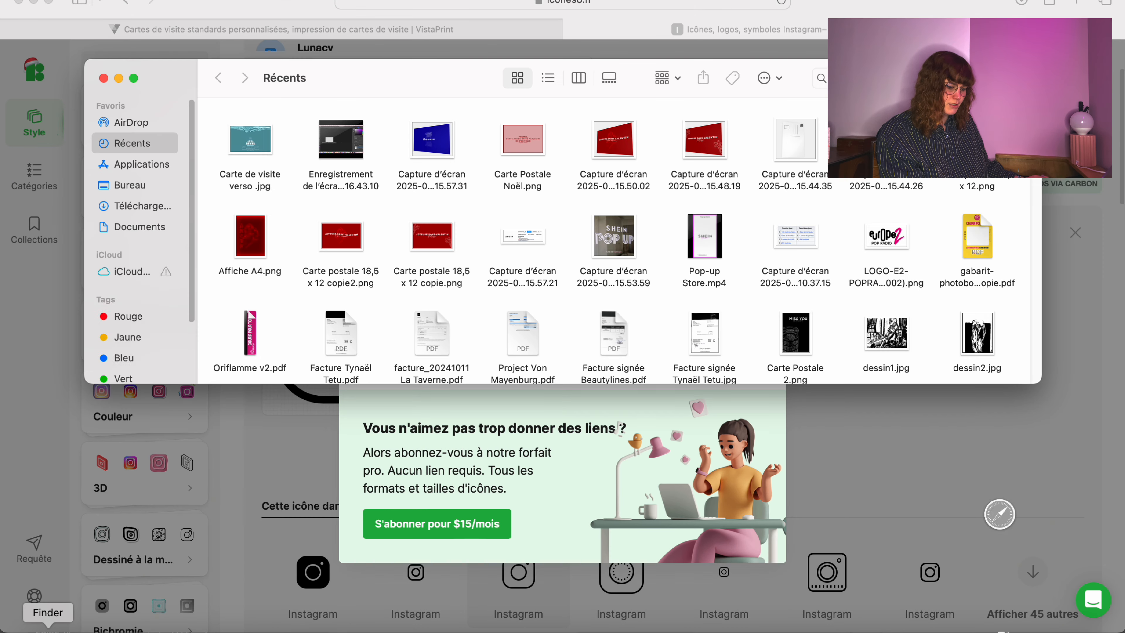
{"action": "left_click", "coordinate": [138, 205]}
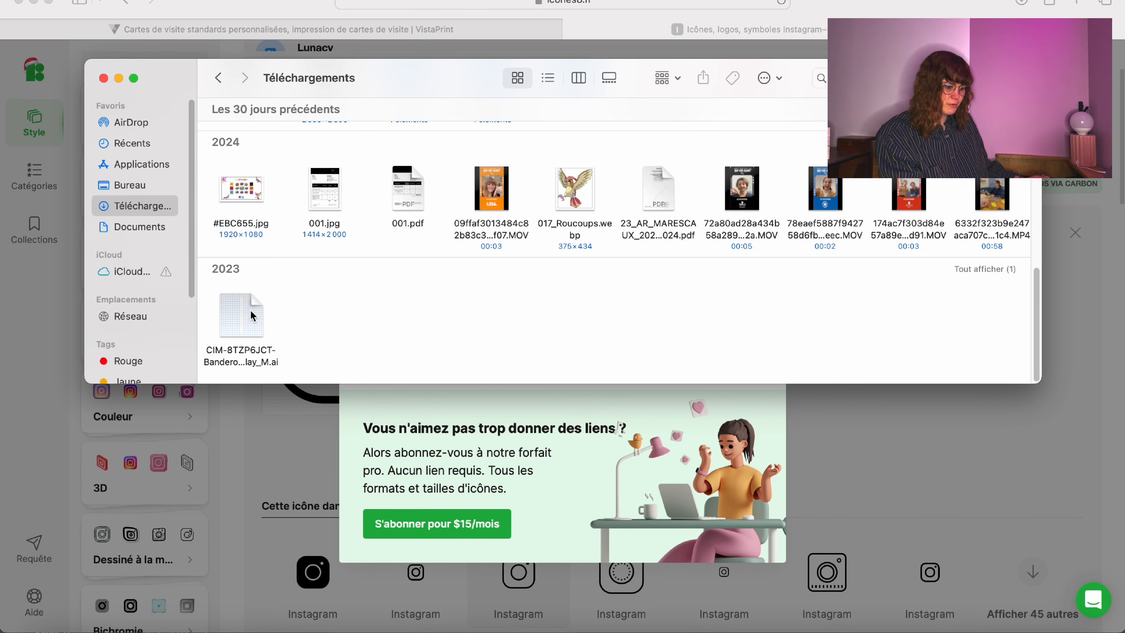
{"action": "scroll", "coordinate": [253, 315], "scroll_direction": "up", "scroll_amount": 15}
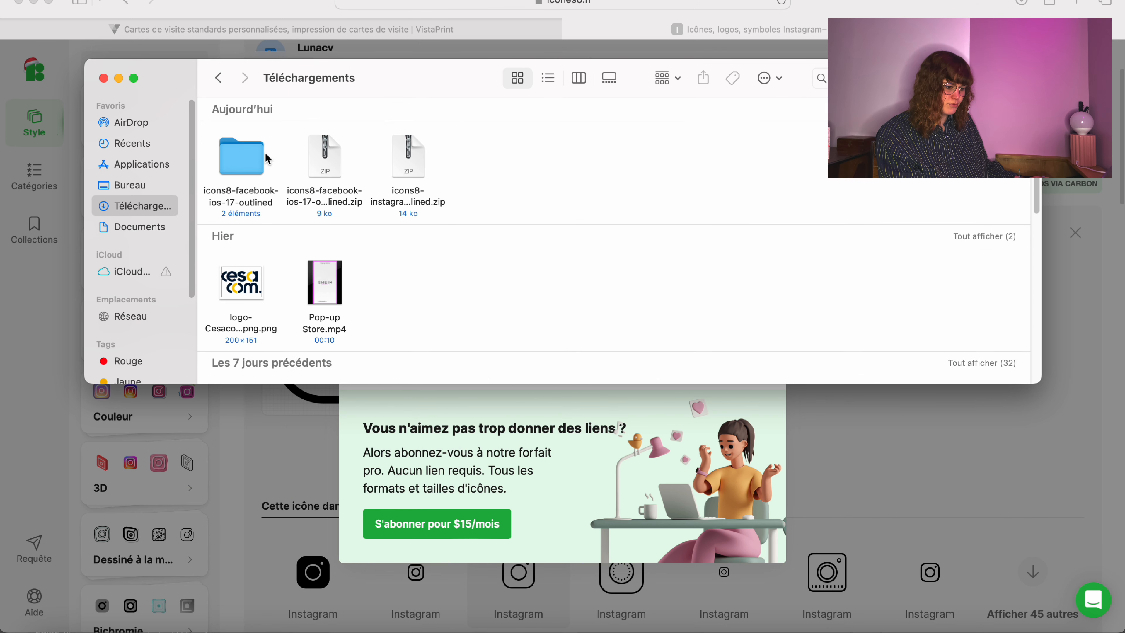
{"action": "double_click", "coordinate": [404, 158]}
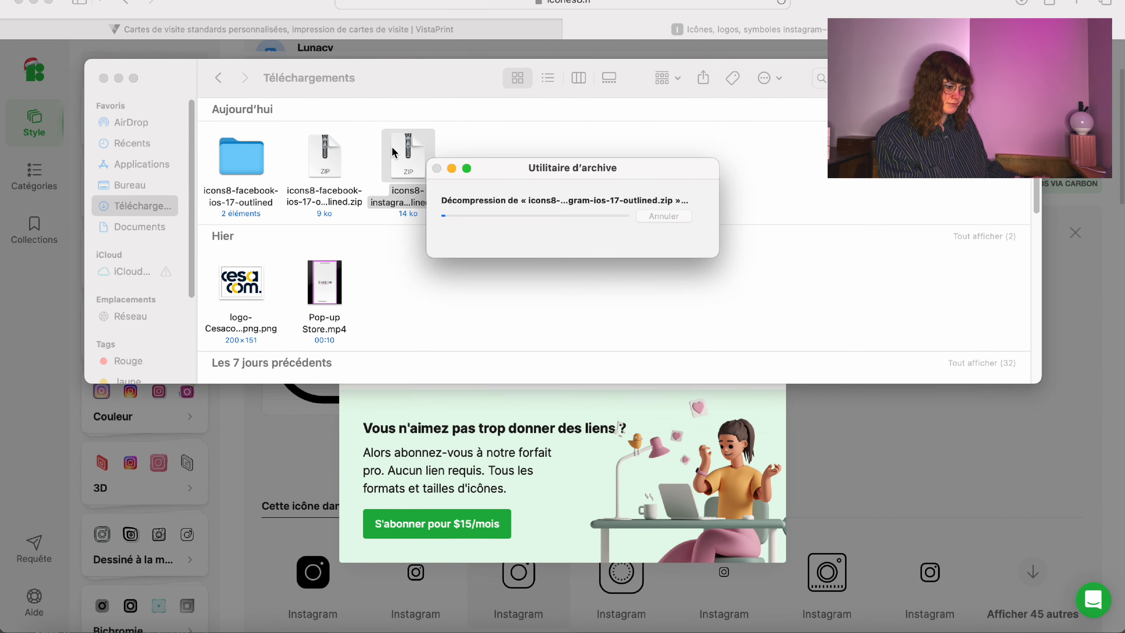
{"action": "left_click", "coordinate": [104, 79]}
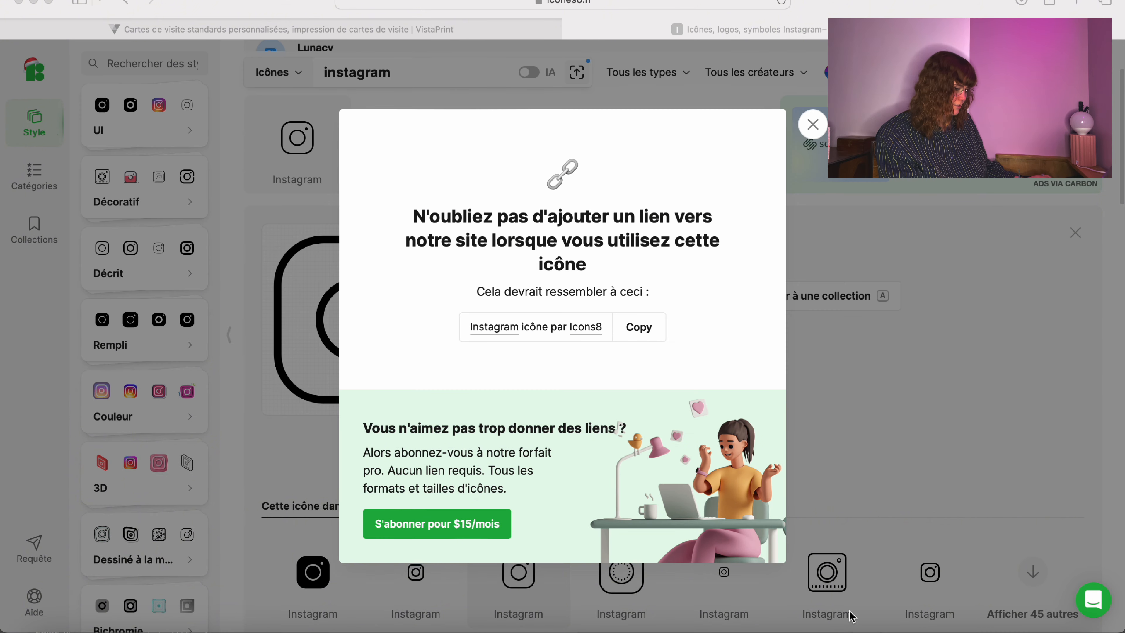
{"action": "left_click", "coordinate": [918, 628]}
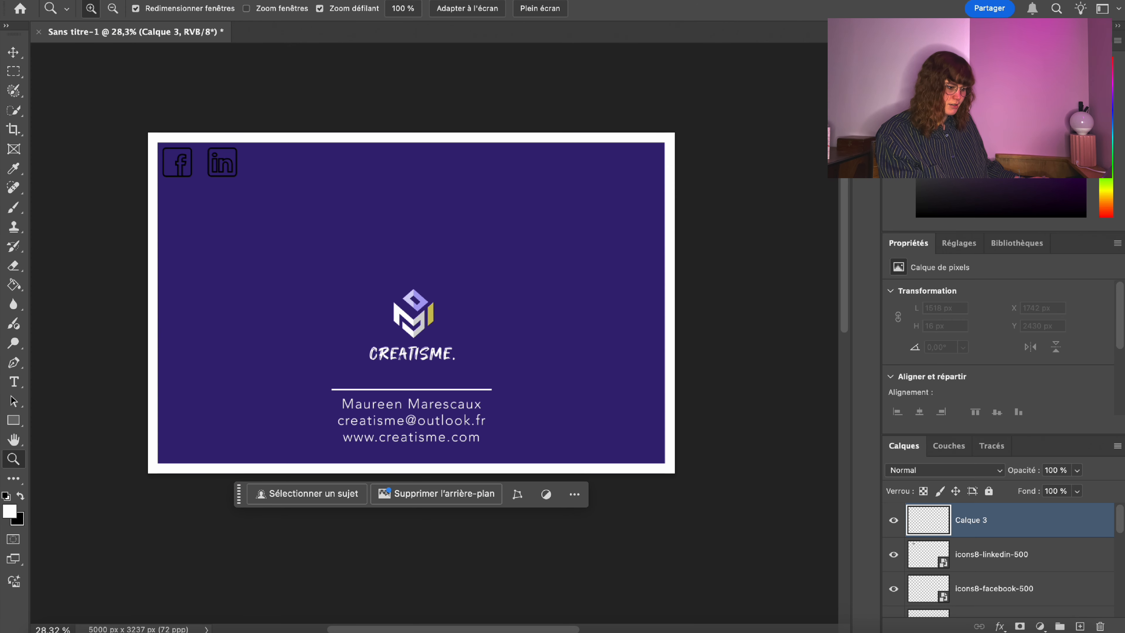
Place the 500 px Instagram icon at the card's top-left, scaled to about 71%.
{"action": "left_click", "coordinate": [146, 1]}
{"action": "left_click", "coordinate": [213, 255]}
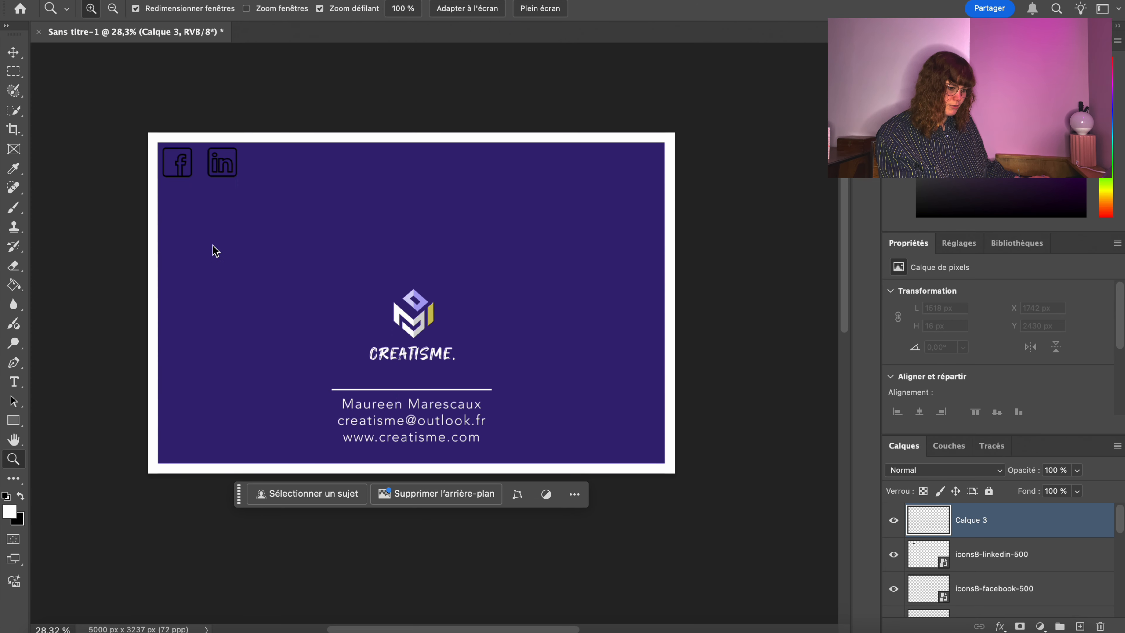
{"action": "left_click", "coordinate": [205, 88]}
{"action": "double_click", "coordinate": [472, 121]}
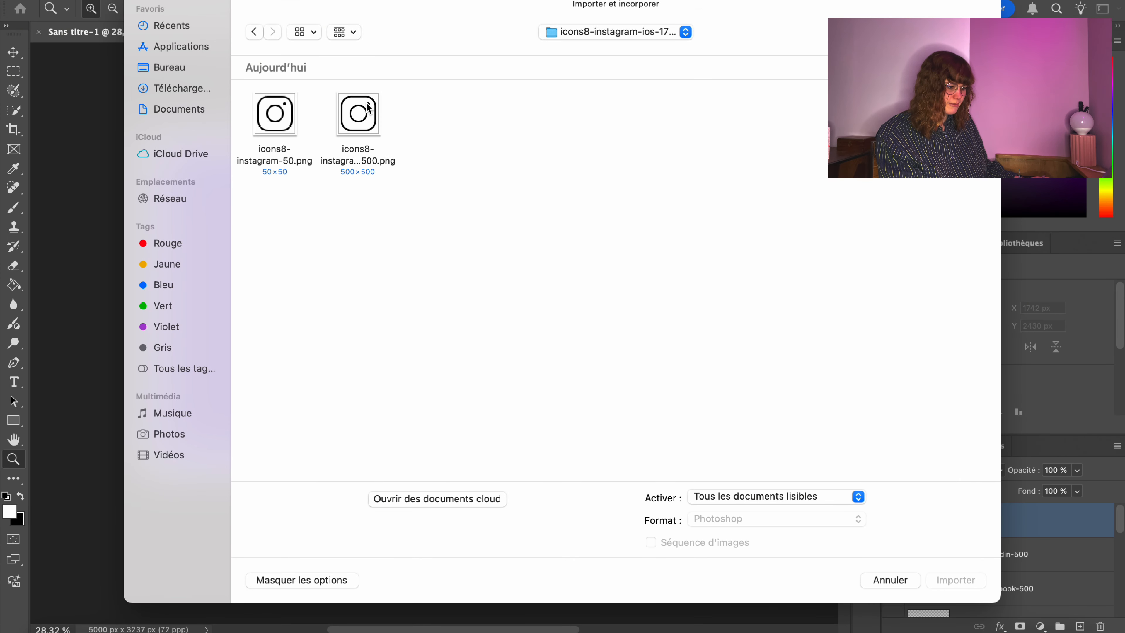
{"action": "double_click", "coordinate": [367, 106]}
{"action": "left_click_drag", "start_coordinate": [412, 301], "coordinate": [282, 173]}
{"action": "left_click_drag", "start_coordinate": [309, 200], "coordinate": [286, 183]}
{"action": "key", "text": "Return"}
Resize and position the Instagram icon beside LinkedIn to match the other icons.
{"action": "left_click_drag", "start_coordinate": [187, 140], "coordinate": [277, 123]}
{"action": "right_click", "coordinate": [496, 212]}
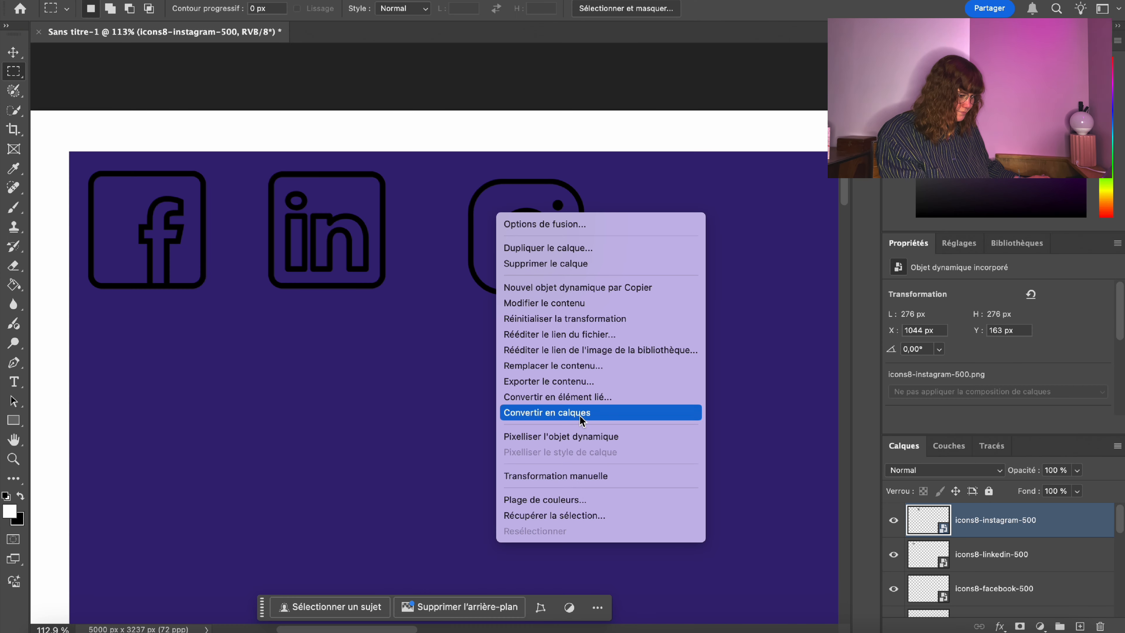
{"action": "left_click", "coordinate": [556, 474]}
{"action": "left_click_drag", "start_coordinate": [561, 278], "coordinate": [570, 303]}
{"action": "left_click_drag", "start_coordinate": [427, 161], "coordinate": [424, 157]}
{"action": "key", "text": "Return"}
{"action": "right_click", "coordinate": [418, 209]}
{"action": "left_click", "coordinate": [479, 472]}
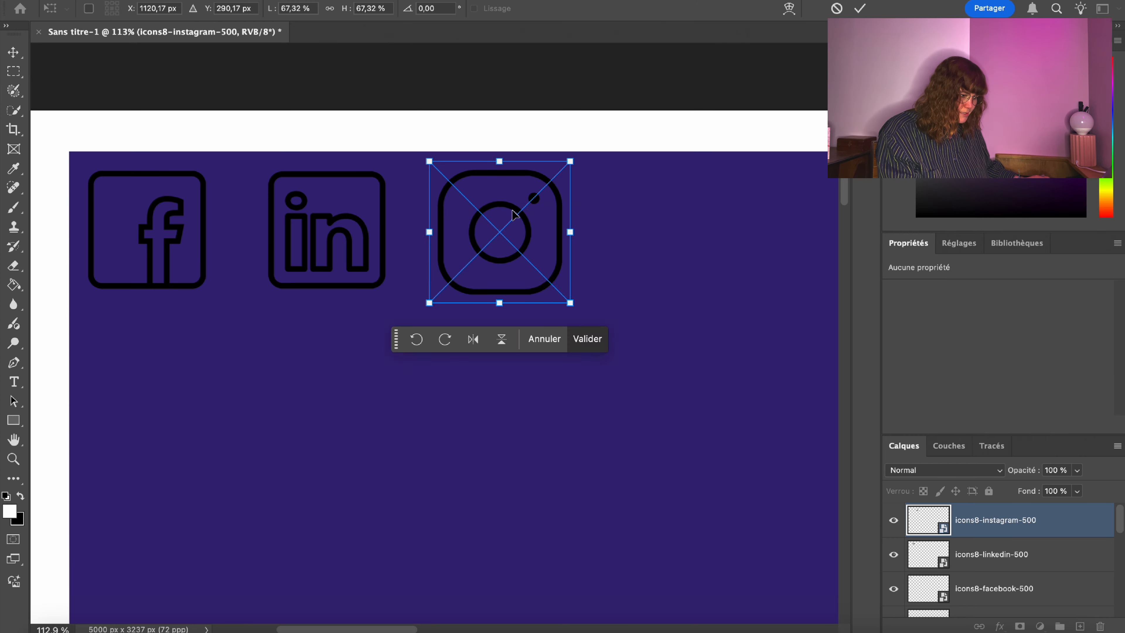
{"action": "left_click_drag", "start_coordinate": [513, 216], "coordinate": [537, 214]}
{"action": "key", "text": "Return"}
Nudge the LinkedIn icon one step to the right.
{"action": "left_click", "coordinate": [1020, 566]}
{"action": "right_click", "coordinate": [349, 218]}
{"action": "left_click", "coordinate": [428, 473]}
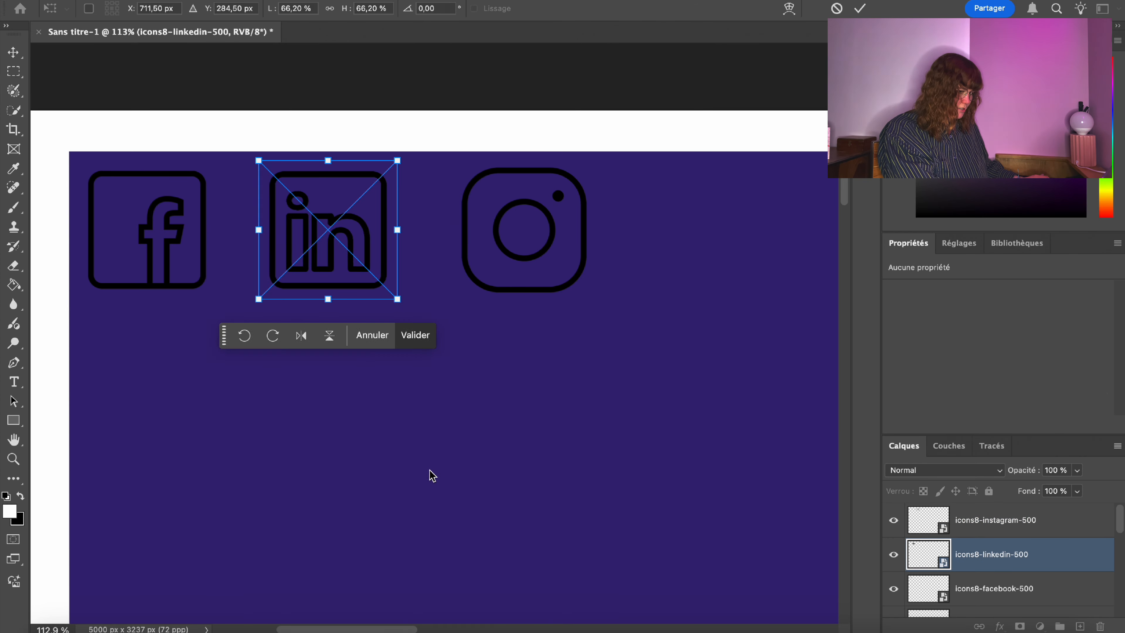
{"action": "key", "text": "Right"}
{"action": "key", "text": "Right"}
{"action": "key", "text": "Right"}
{"action": "key", "text": "Right"}
{"action": "key", "text": "Return"}
Rasterize the Instagram and LinkedIn layers and merge them down into the Facebook layer.
{"action": "right_click", "coordinate": [1006, 505]}
{"action": "left_click", "coordinate": [12, 213]}
{"action": "left_click", "coordinate": [826, 450]}
{"action": "left_click", "coordinate": [991, 554]}
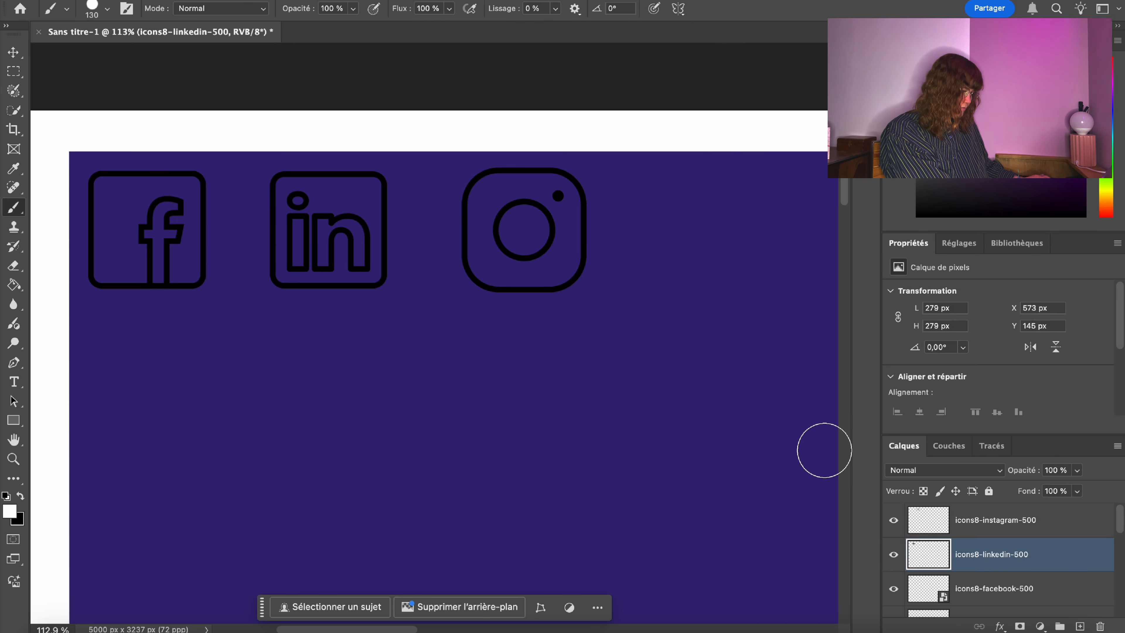
{"action": "left_click", "coordinate": [994, 588]}
{"action": "left_click", "coordinate": [826, 450]}
{"action": "key", "text": "Return"}
{"action": "right_click", "coordinate": [1001, 518]}
{"action": "left_click", "coordinate": [866, 304]}
{"action": "right_click", "coordinate": [1010, 520]}
Finish merging the icons and rename the layer 'Réseaux sociaux'.
{"action": "left_click", "coordinate": [866, 303]}
{"action": "double_click", "coordinate": [969, 520]}
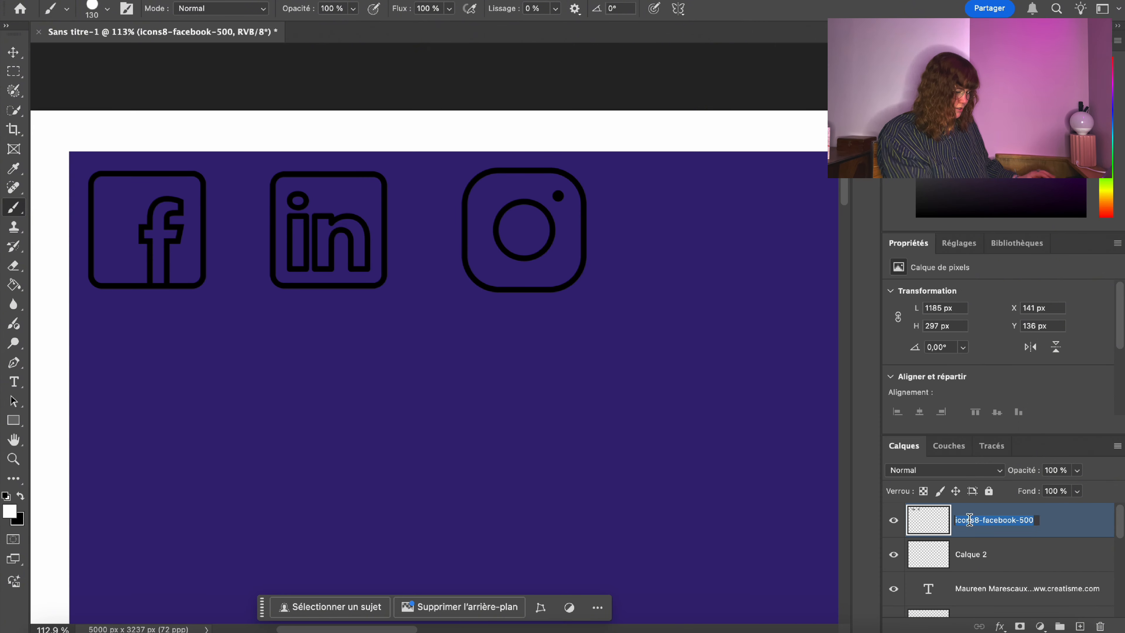
{"action": "type", "text": "Réseaux sociaux"}
{"action": "key", "text": "Return"}
Delete the empty Calque 2 layer.
{"action": "left_click", "coordinate": [994, 557]}
{"action": "key", "text": "BackSpace"}
{"action": "key", "text": "z"}
{"action": "left_click_drag", "start_coordinate": [456, 148], "coordinate": [359, 131]}
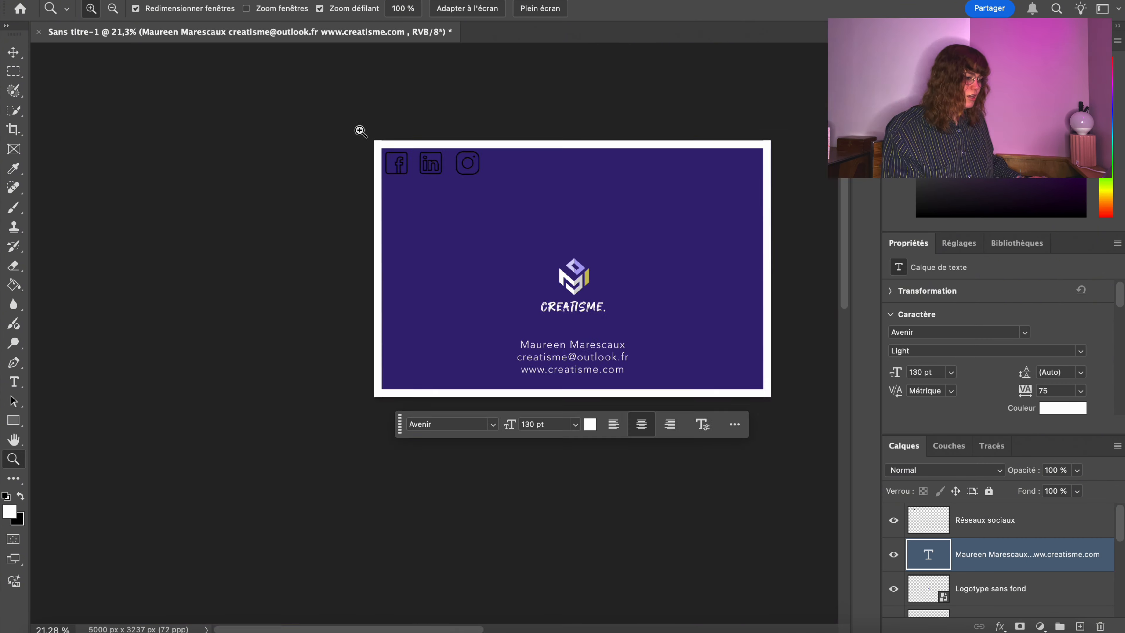
Give the Réseaux sociaux layer a white Color Overlay layer style.
{"action": "left_click", "coordinate": [1072, 526]}
{"action": "double_click", "coordinate": [1072, 527]}
{"action": "left_click", "coordinate": [377, 218]}
{"action": "left_click", "coordinate": [721, 65]}
{"action": "left_click", "coordinate": [649, 383]}
{"action": "left_click", "coordinate": [1004, 376]}
{"action": "left_click_drag", "start_coordinate": [668, 33], "coordinate": [876, 221]}
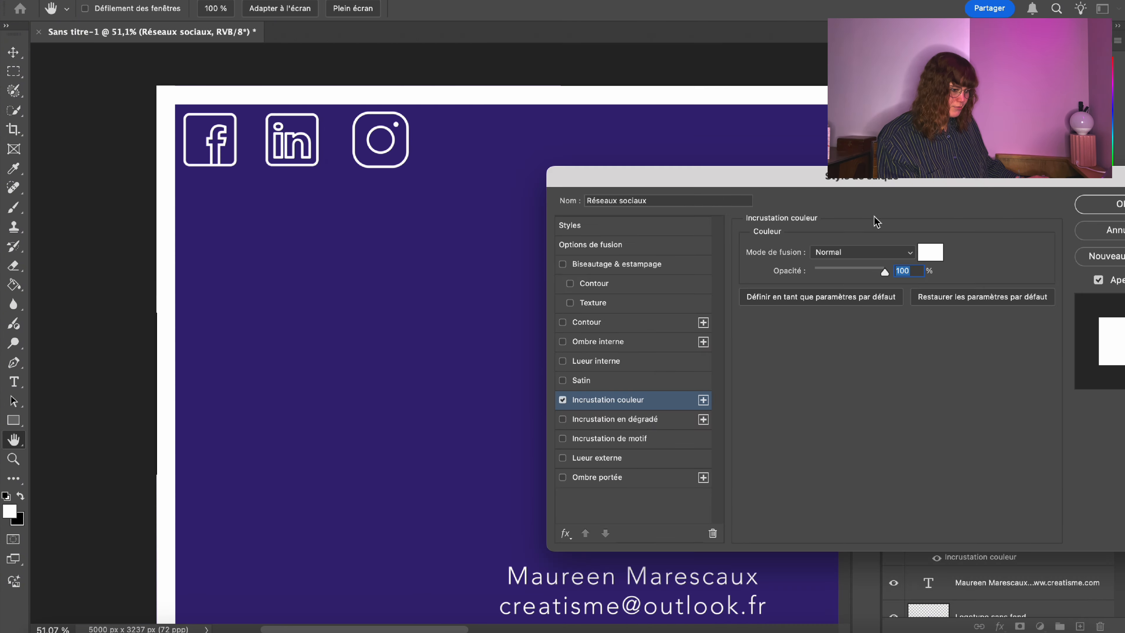
{"action": "left_click", "coordinate": [1087, 204]}
{"action": "left_click_drag", "start_coordinate": [287, 454], "coordinate": [223, 375]}
Shift the icon row slightly right, inward from the card's corner.
{"action": "key", "text": "v"}
{"action": "right_click", "coordinate": [250, 254]}
{"action": "left_click", "coordinate": [319, 427]}
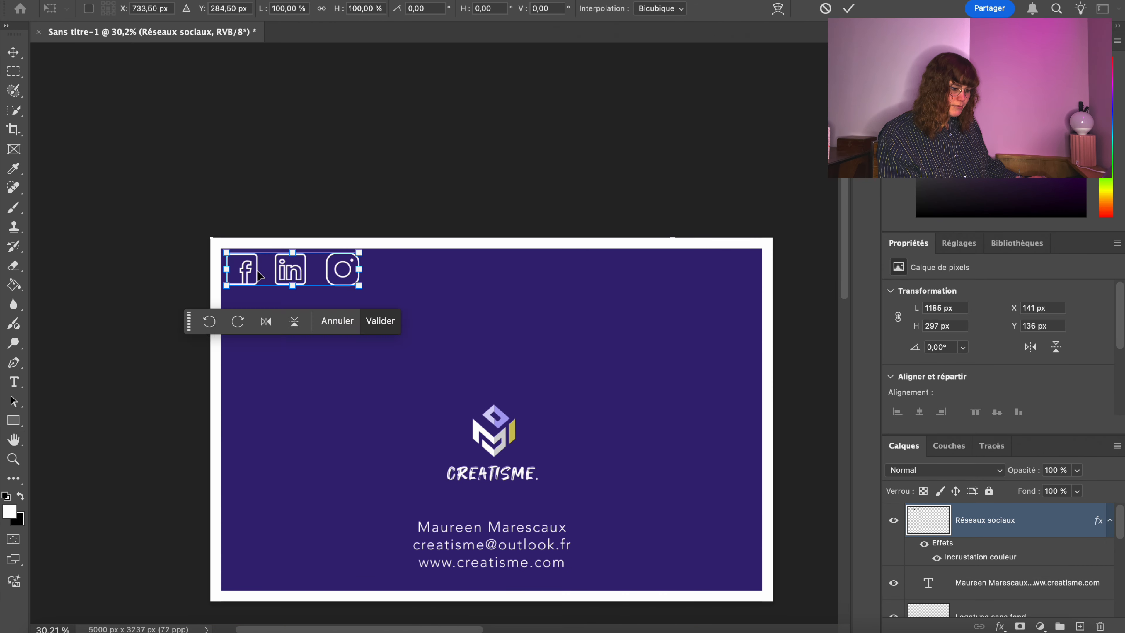
{"action": "left_click_drag", "start_coordinate": [265, 277], "coordinate": [274, 277]}
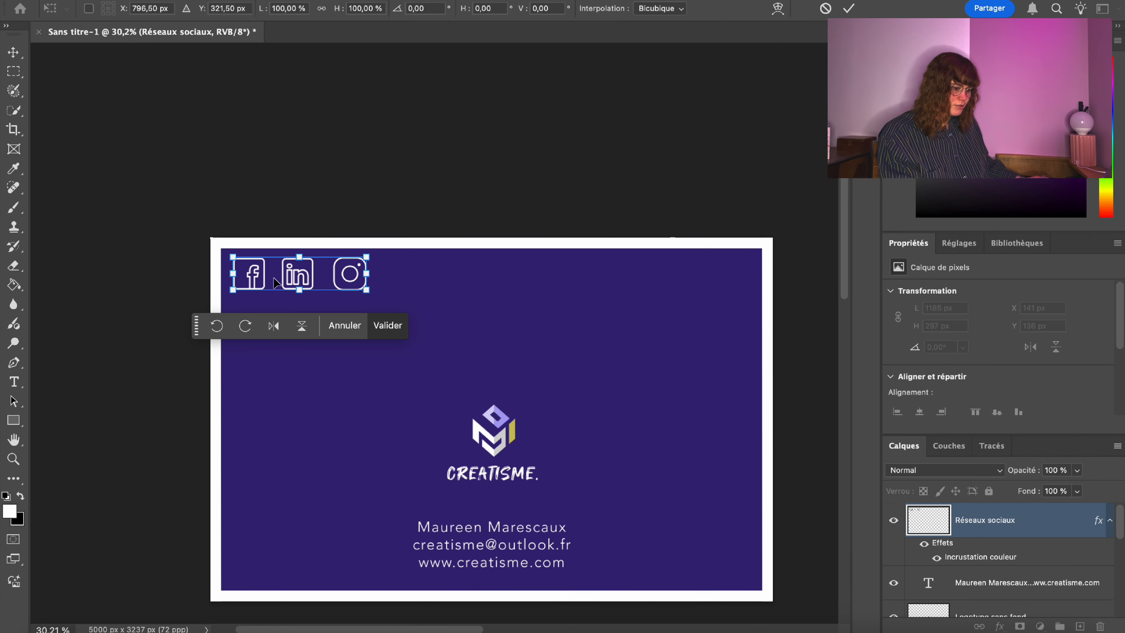
Leave Photoshop and open instagram.com in a new Safari tab.
{"action": "key", "text": "m"}
{"action": "left_click", "coordinate": [116, 630]}
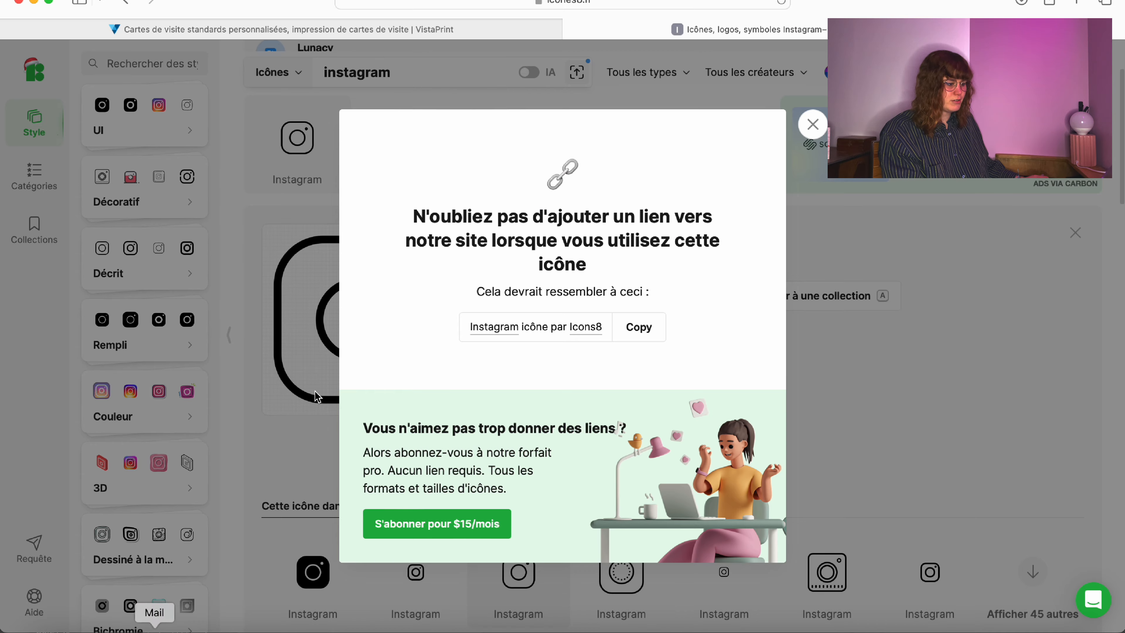
{"action": "key", "text": "super+t"}
{"action": "type", "text": "instagram.com — Instagram"}
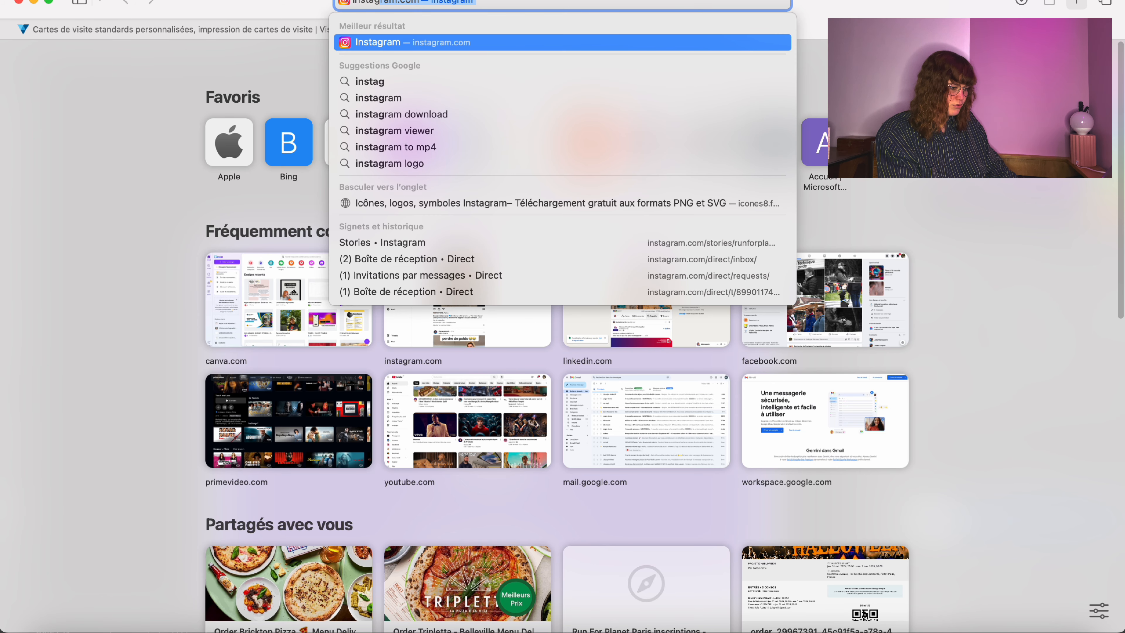
{"action": "key", "text": "Return"}
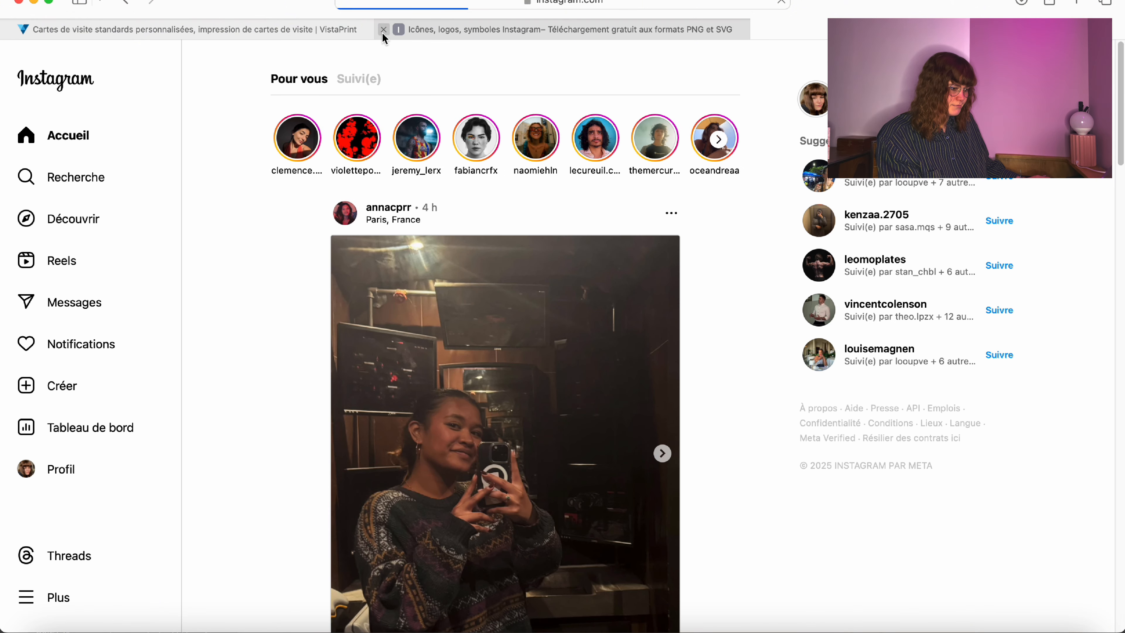
Search Instagram for 'cr' and open the Creatisme agency profile to review its bio.
{"action": "left_click", "coordinate": [84, 180]}
{"action": "type", "text": "crea"}
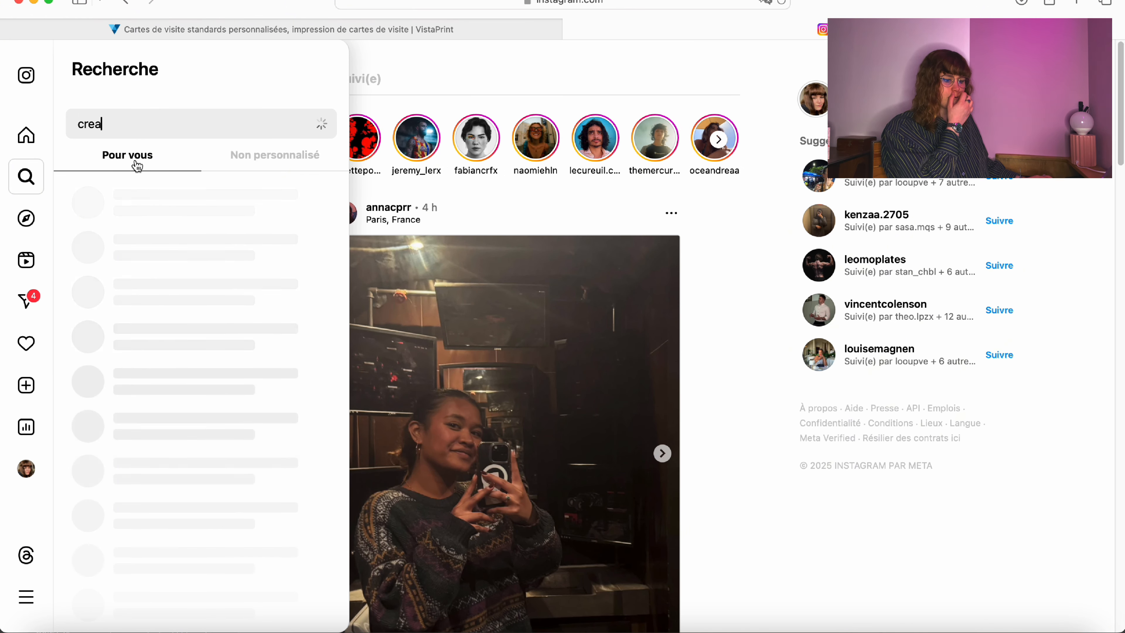
{"action": "left_click", "coordinate": [181, 207]}
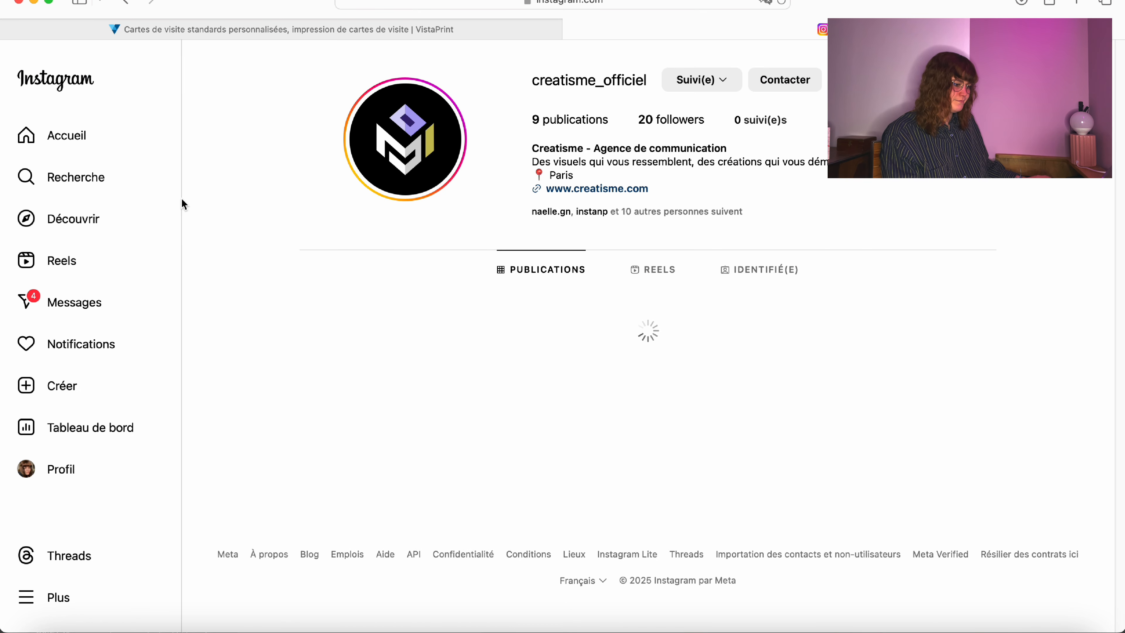
{"action": "left_click_drag", "start_coordinate": [495, 103], "coordinate": [806, 125]}
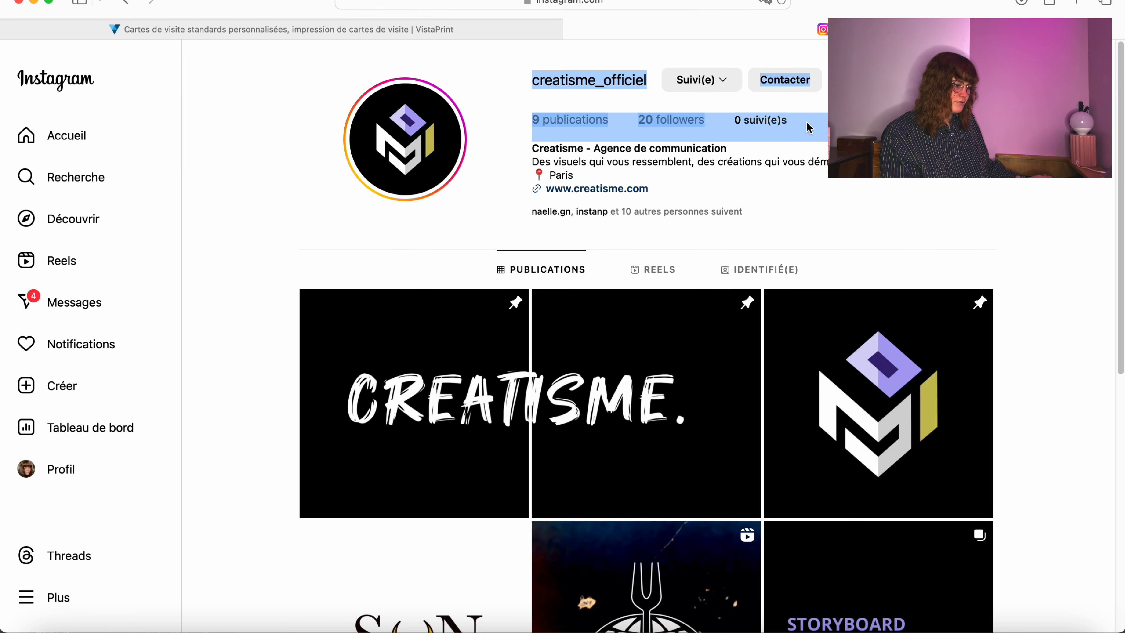
{"action": "left_click", "coordinate": [815, 126]}
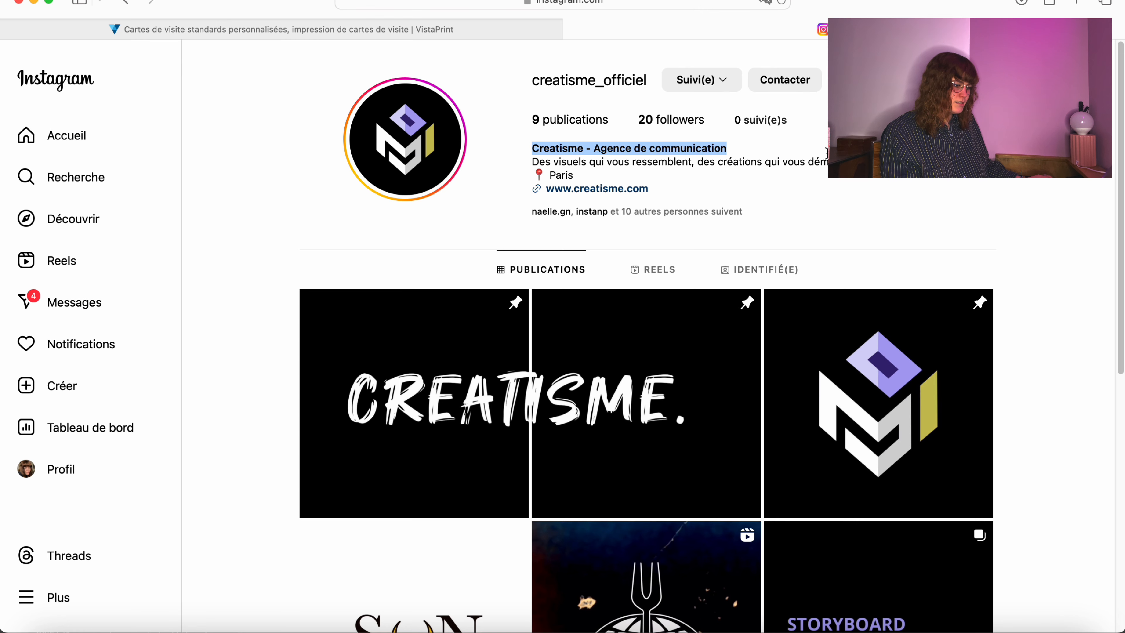
{"action": "left_click", "coordinate": [374, 211]}
{"action": "scroll", "coordinate": [354, 311], "scroll_direction": "down", "scroll_amount": 10}
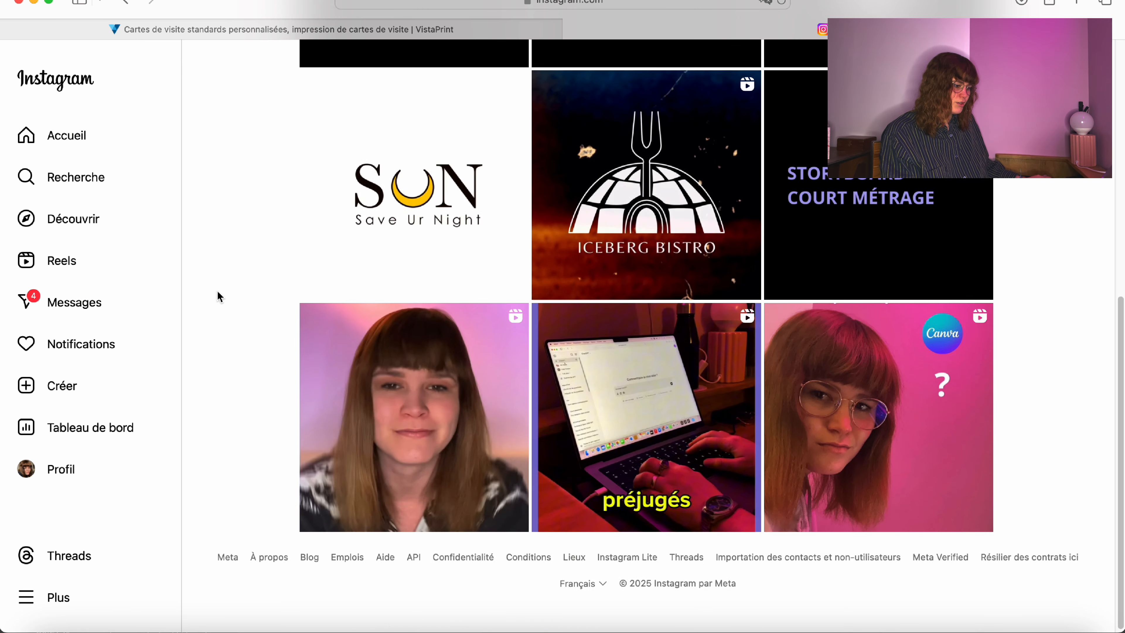
{"action": "scroll", "coordinate": [217, 288], "scroll_direction": "up", "scroll_amount": 2}
{"action": "scroll", "coordinate": [220, 272], "scroll_direction": "down", "scroll_amount": 3}
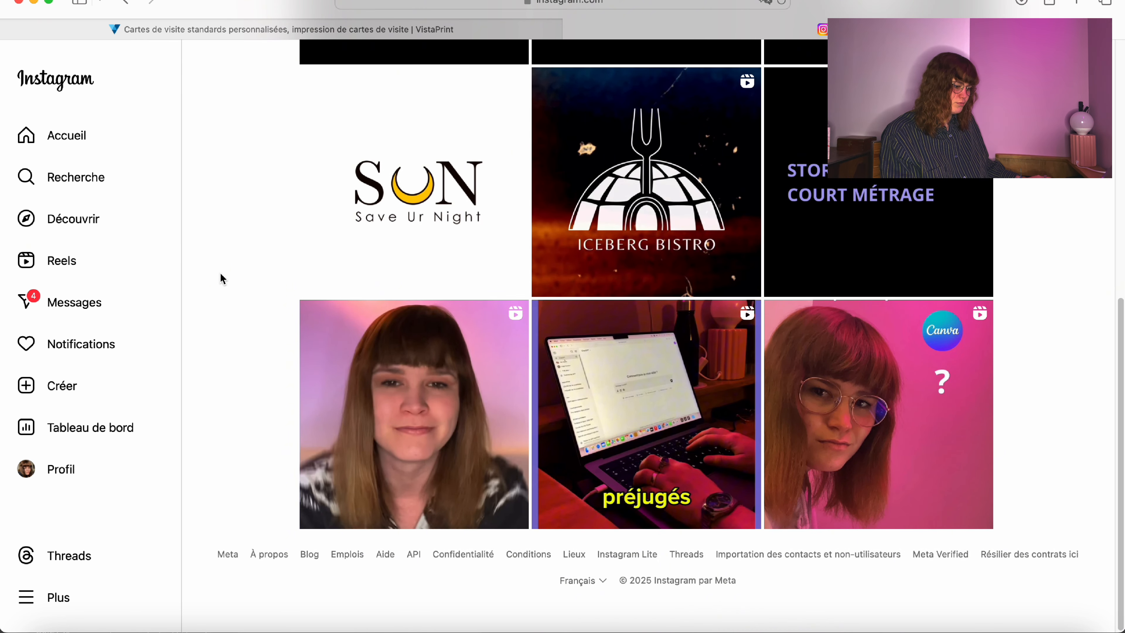
{"action": "scroll", "coordinate": [220, 279], "scroll_direction": "up", "scroll_amount": 10}
Show the profile's Reels, with four reels at 607, 401, 800 and 200 views.
{"action": "left_click", "coordinate": [663, 272]}
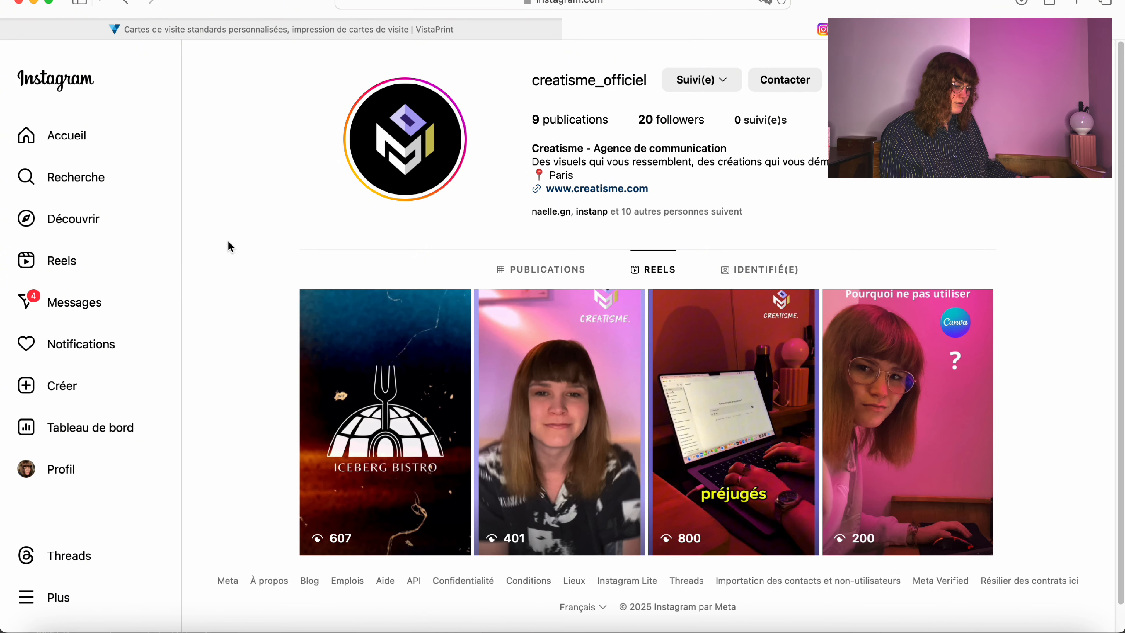
{"action": "left_click_drag", "start_coordinate": [313, 424], "coordinate": [1082, 402]}
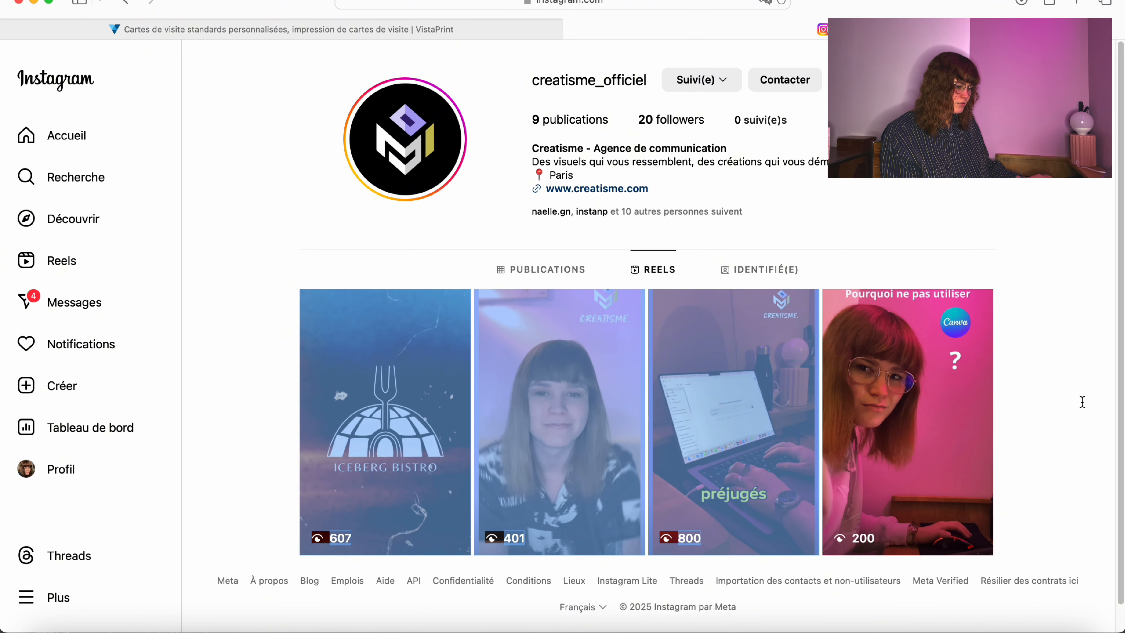
{"action": "left_click", "coordinate": [1109, 402]}
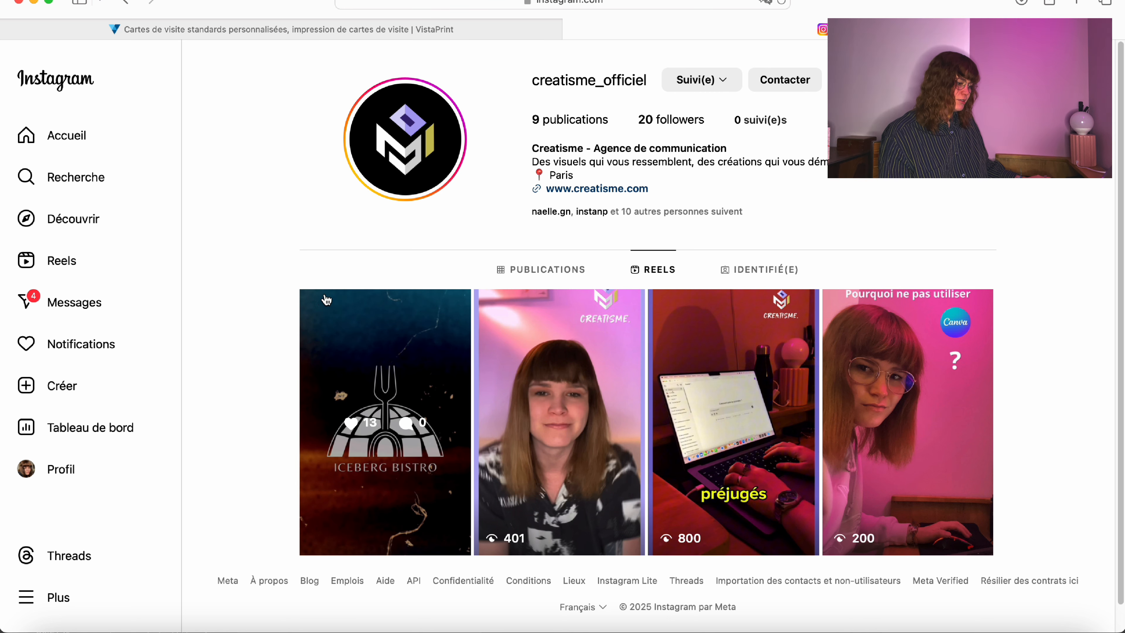
{"action": "left_click_drag", "start_coordinate": [238, 312], "coordinate": [283, 267]}
{"action": "left_click", "coordinate": [278, 267]}
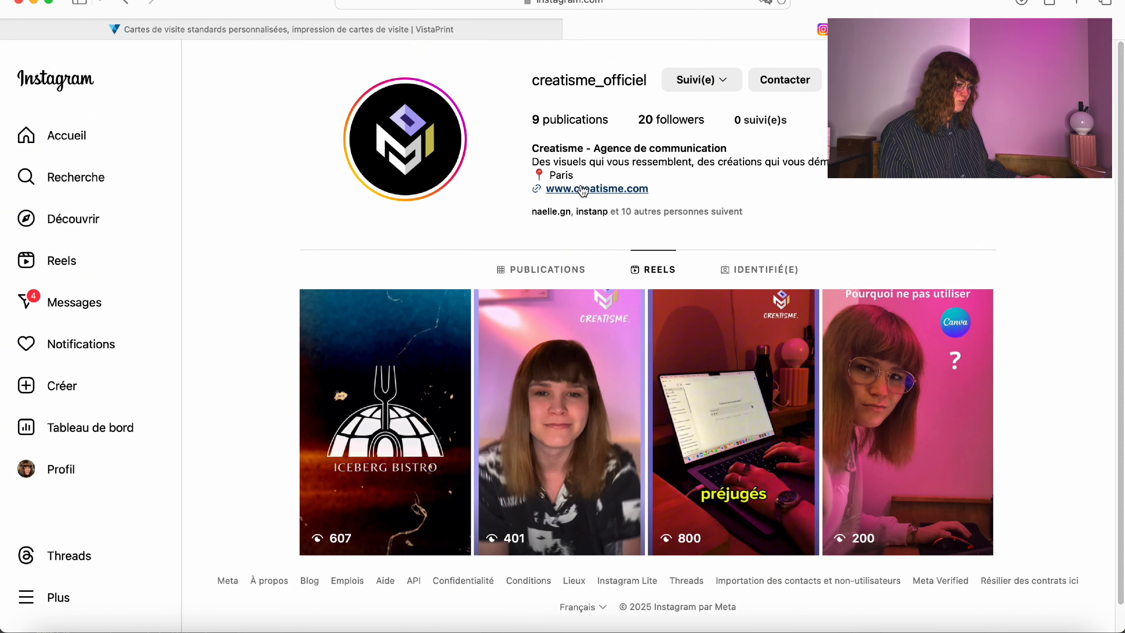
Open the agency's creatisme.com website from the Instagram profile link and scroll through it.
{"action": "left_click", "coordinate": [602, 190]}
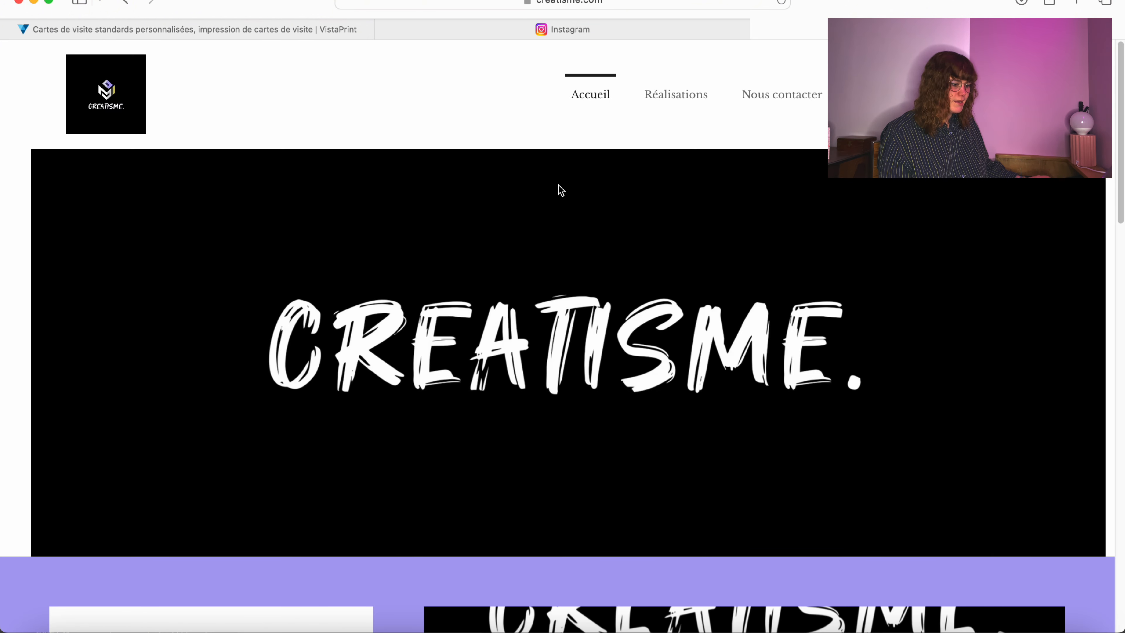
{"action": "scroll", "coordinate": [550, 244], "scroll_direction": "down", "scroll_amount": 10}
{"action": "scroll", "coordinate": [550, 244], "scroll_direction": "down", "scroll_amount": 10}
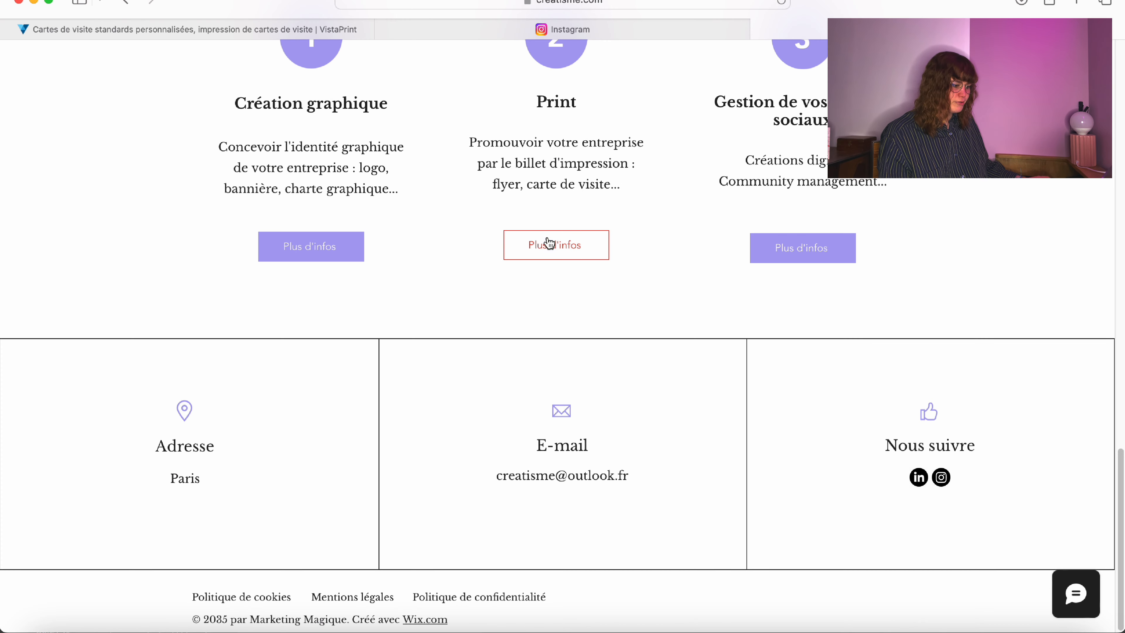
{"action": "scroll", "coordinate": [100, 252], "scroll_direction": "up", "scroll_amount": 8}
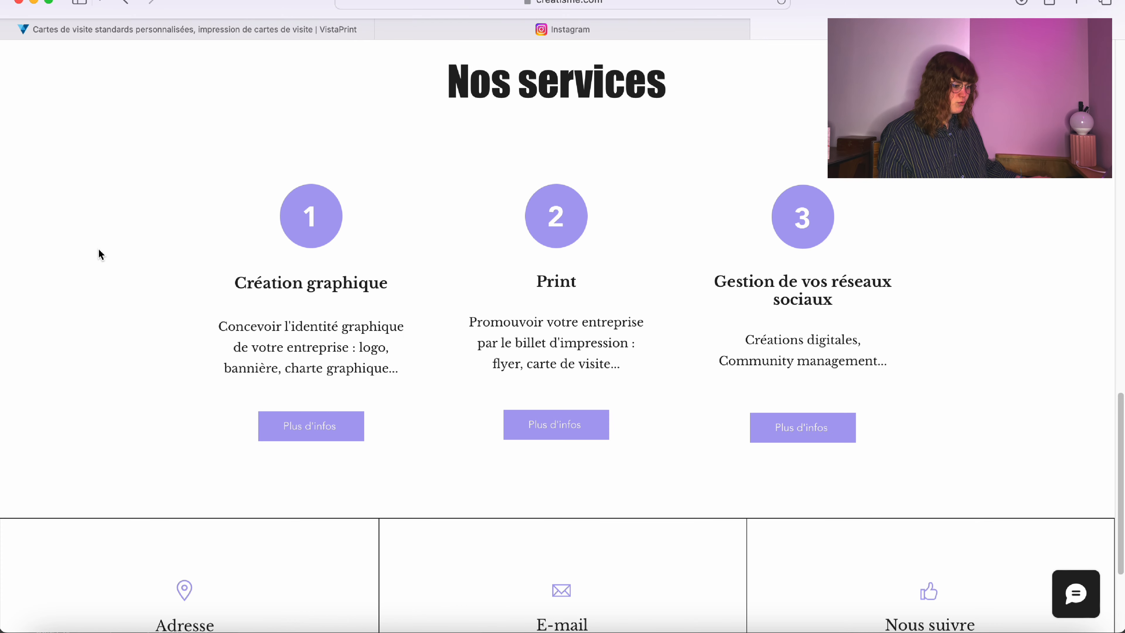
{"action": "scroll", "coordinate": [101, 253], "scroll_direction": "up", "scroll_amount": 10}
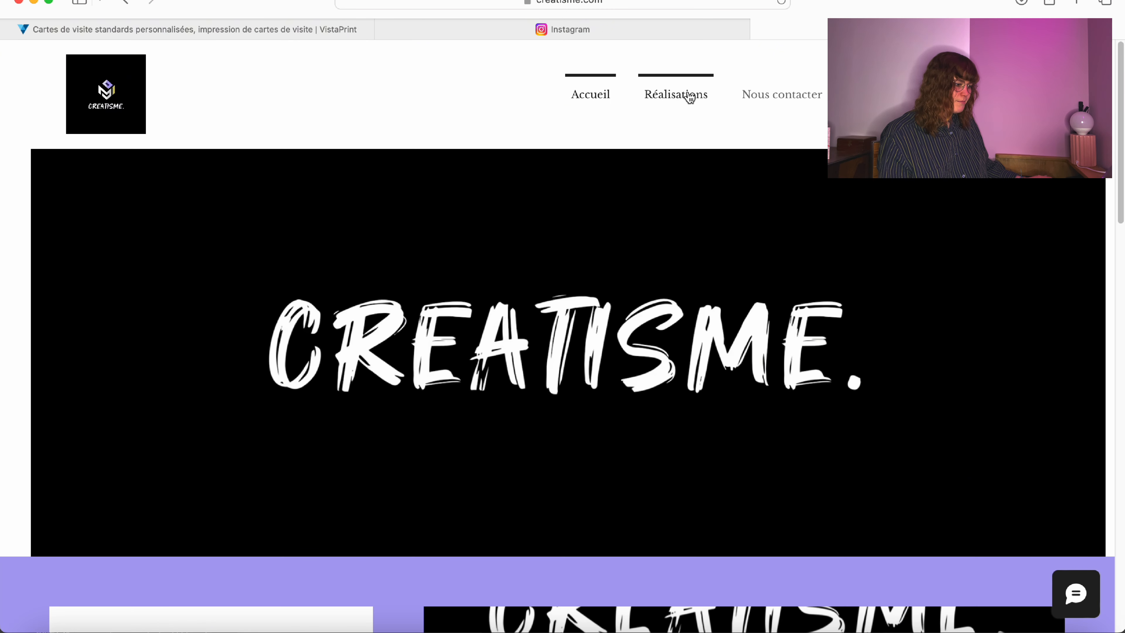
Browse the site's Réalisations portfolio and Accueil home pages.
{"action": "left_click", "coordinate": [689, 97]}
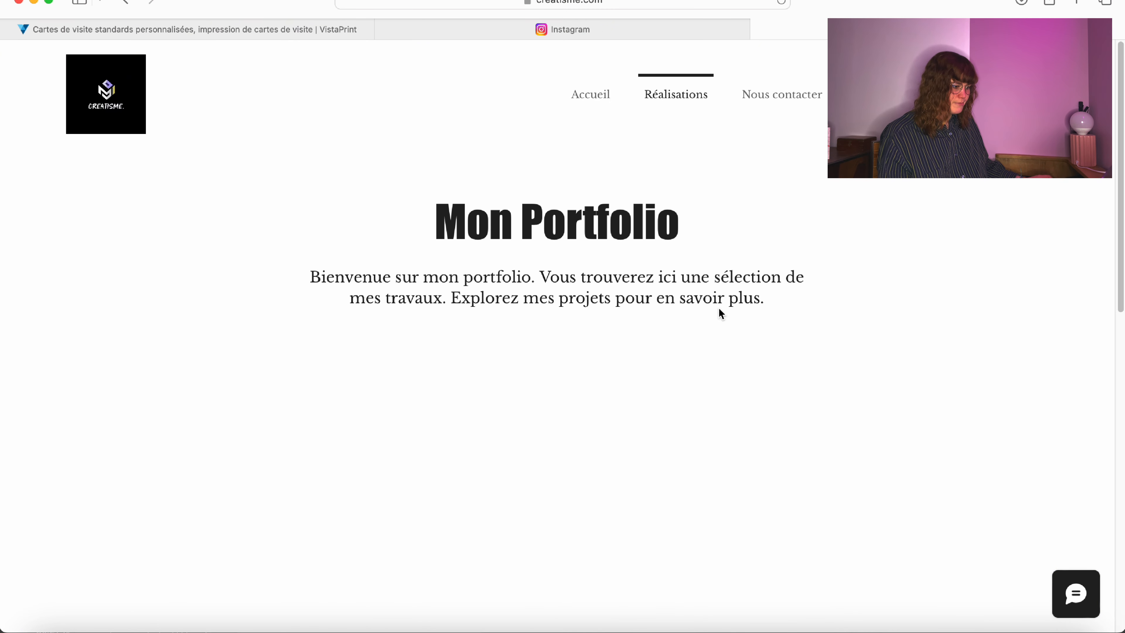
{"action": "scroll", "coordinate": [279, 299], "scroll_direction": "down", "scroll_amount": 10}
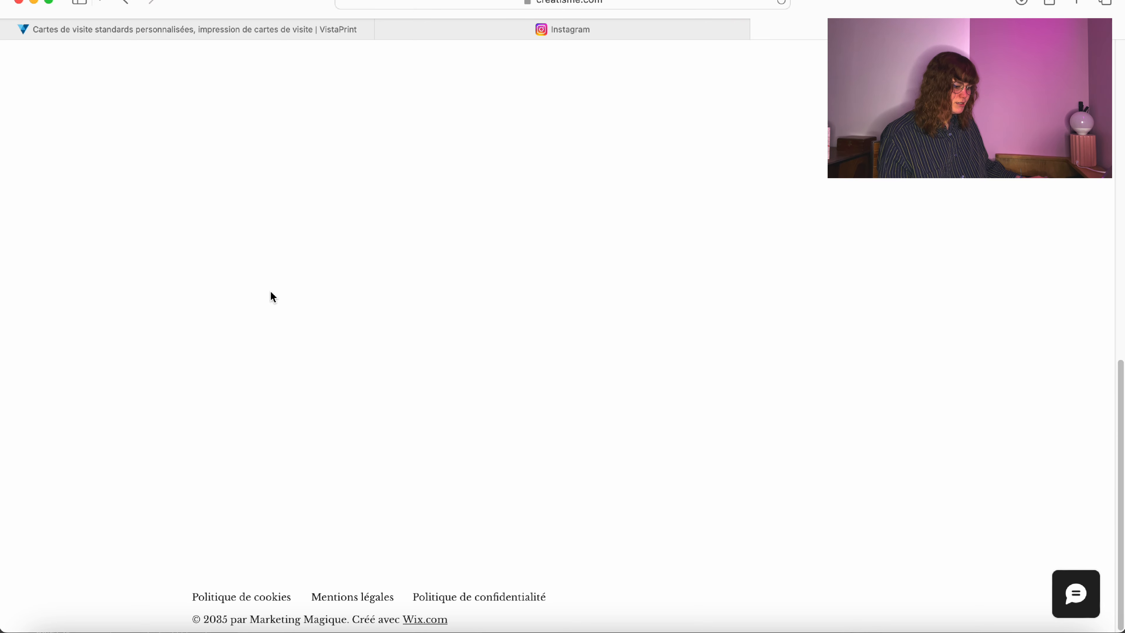
{"action": "scroll", "coordinate": [273, 296], "scroll_direction": "up", "scroll_amount": 10}
{"action": "scroll", "coordinate": [271, 294], "scroll_direction": "down", "scroll_amount": 10}
{"action": "scroll", "coordinate": [271, 294], "scroll_direction": "up", "scroll_amount": 10}
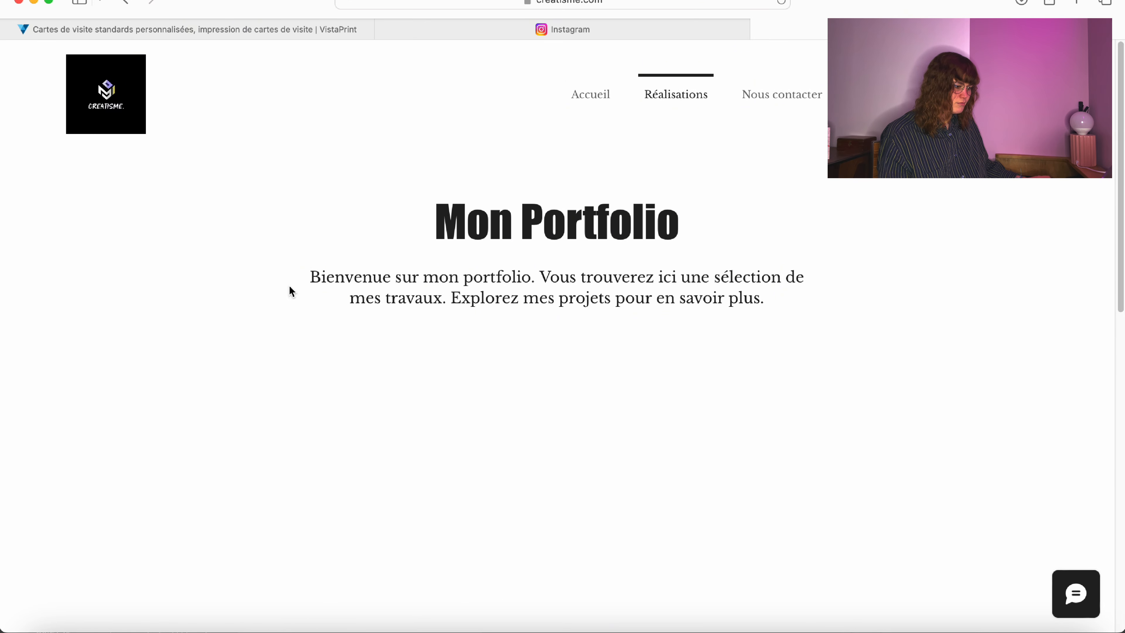
{"action": "left_click", "coordinate": [594, 94]}
{"action": "scroll", "coordinate": [356, 341], "scroll_direction": "down", "scroll_amount": 10}
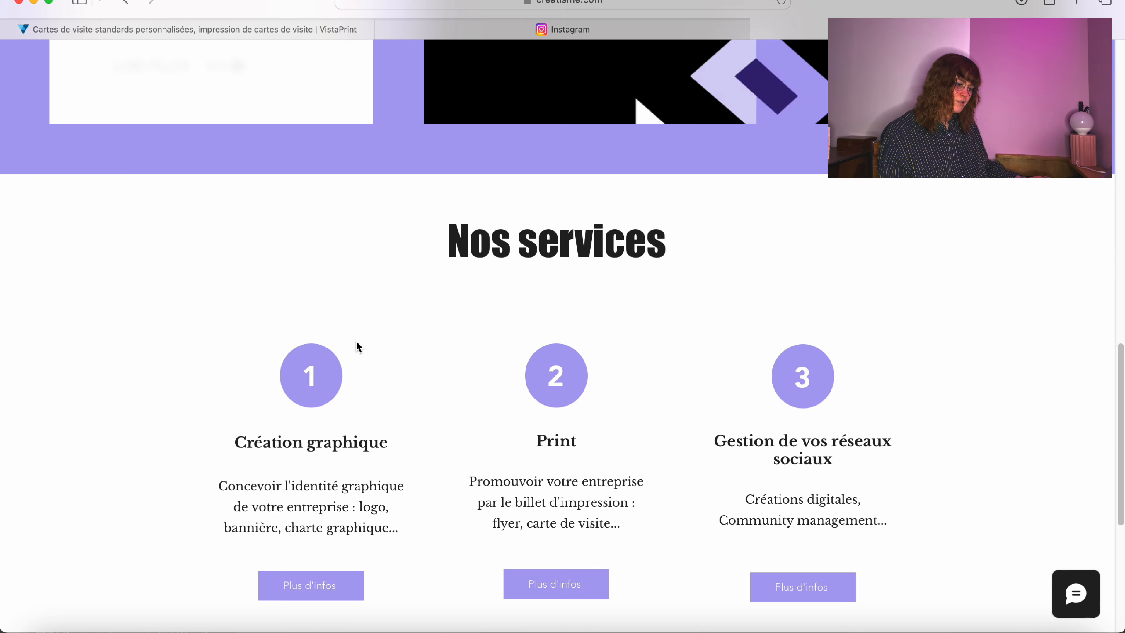
{"action": "scroll", "coordinate": [355, 342], "scroll_direction": "up", "scroll_amount": 10}
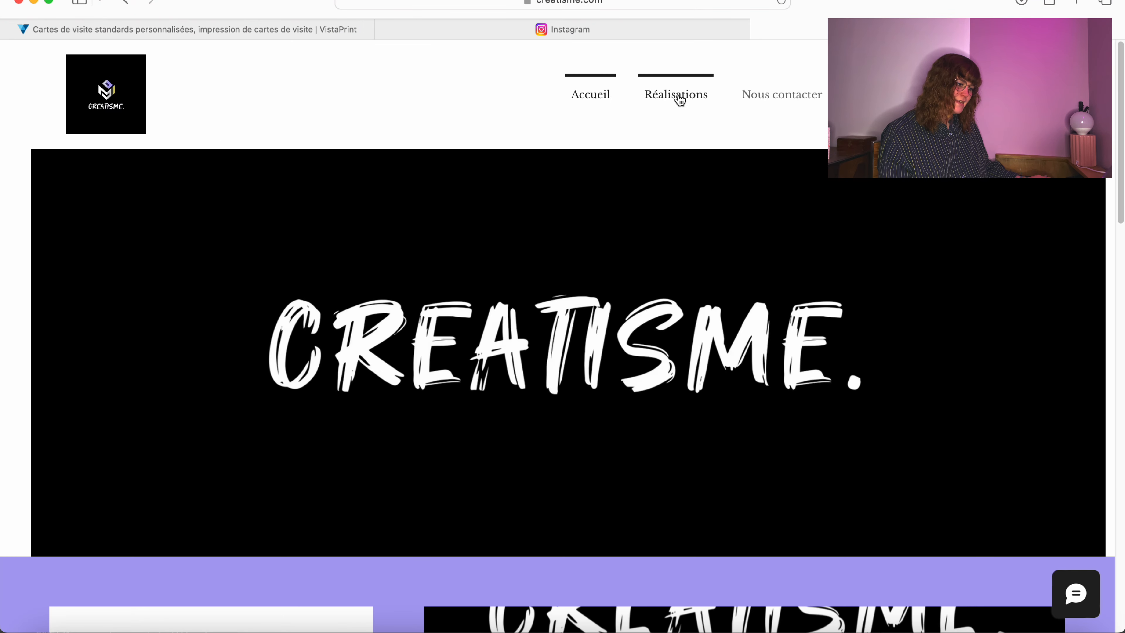
{"action": "left_click", "coordinate": [677, 94]}
{"action": "scroll", "coordinate": [522, 324], "scroll_direction": "down", "scroll_amount": 10}
{"action": "scroll", "coordinate": [522, 321], "scroll_direction": "up", "scroll_amount": 10}
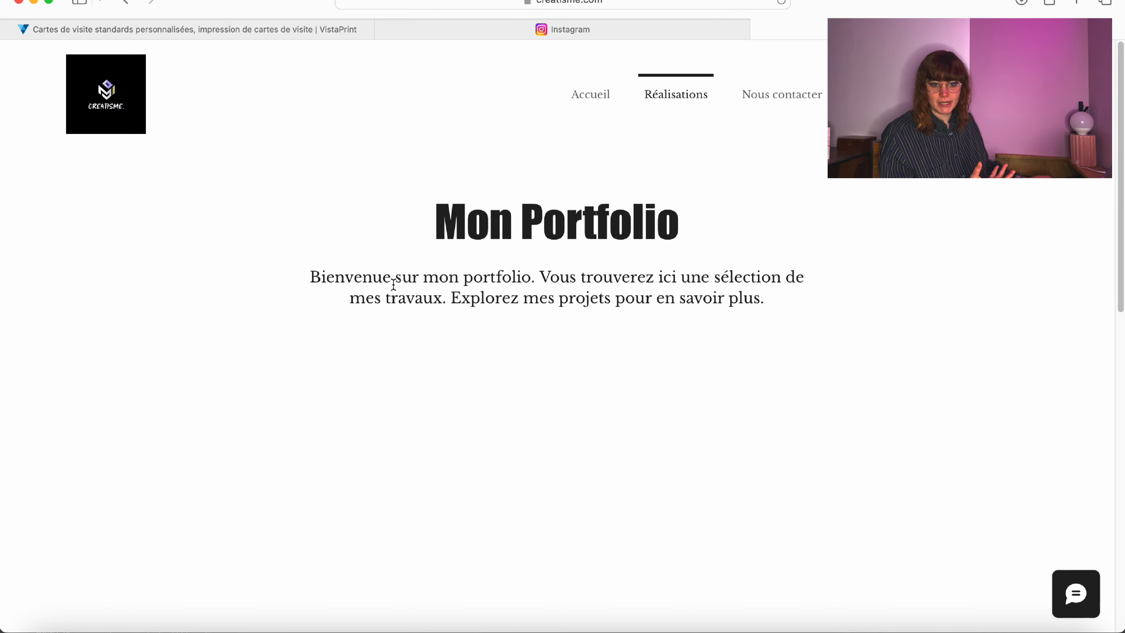
View the site's Nous contacter page.
{"action": "left_click", "coordinate": [787, 96]}
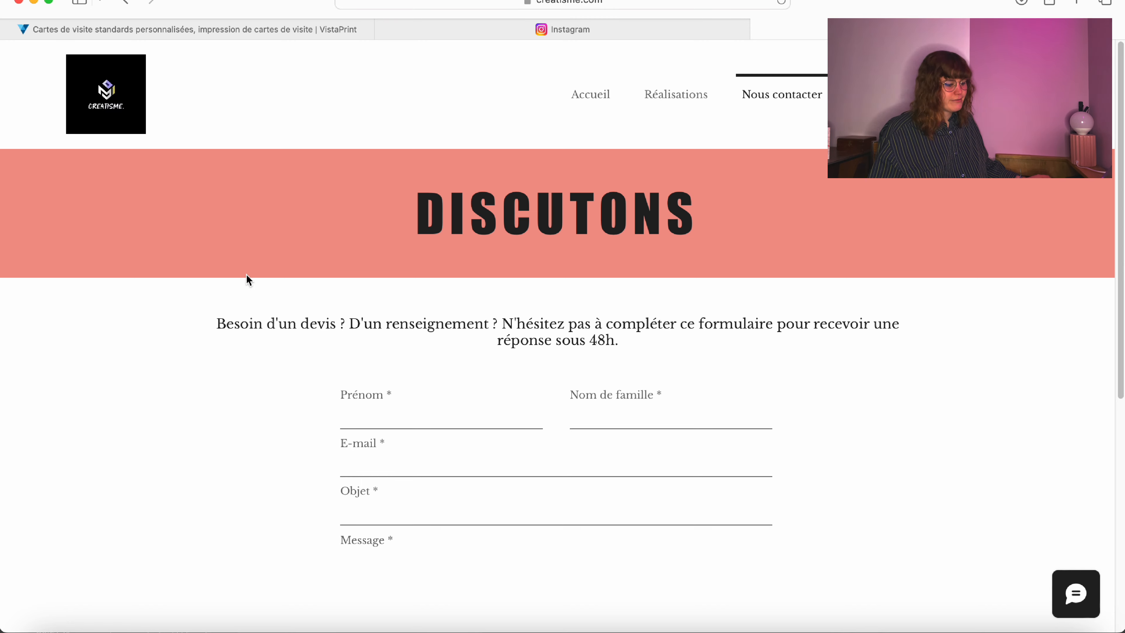
{"action": "scroll", "coordinate": [242, 266], "scroll_direction": "down", "scroll_amount": 8}
{"action": "scroll", "coordinate": [239, 259], "scroll_direction": "up", "scroll_amount": 8}
{"action": "left_click_drag", "start_coordinate": [153, 240], "coordinate": [699, 224]}
Open and scroll through the À propos page.
{"action": "left_click", "coordinate": [880, 94]}
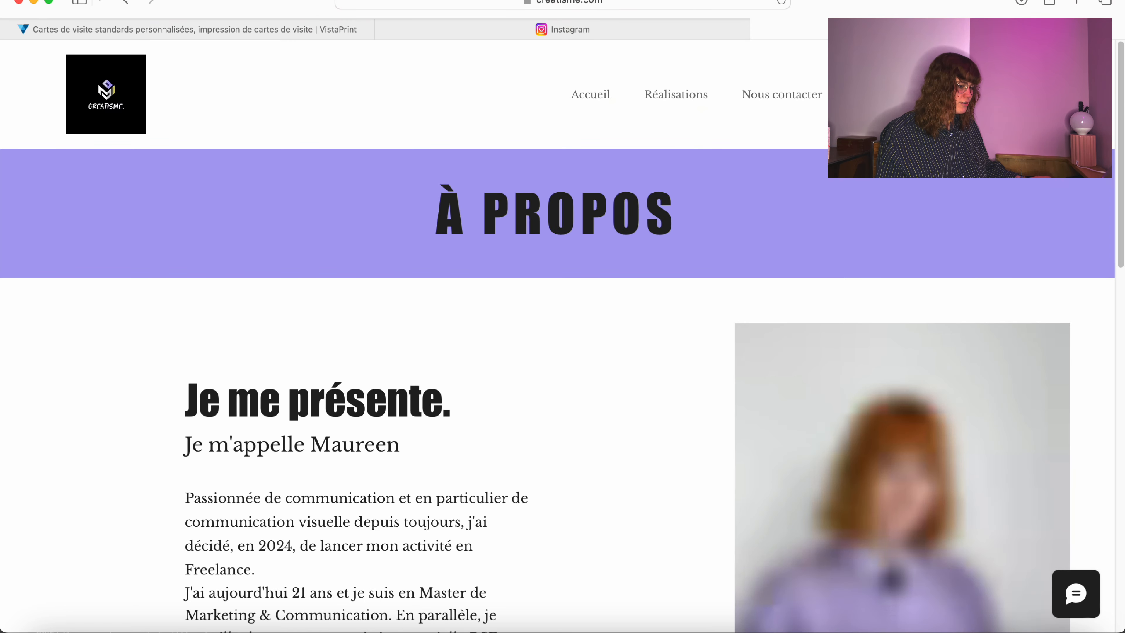
{"action": "scroll", "coordinate": [177, 227], "scroll_direction": "down", "scroll_amount": 10}
{"action": "scroll", "coordinate": [179, 232], "scroll_direction": "down", "scroll_amount": 8}
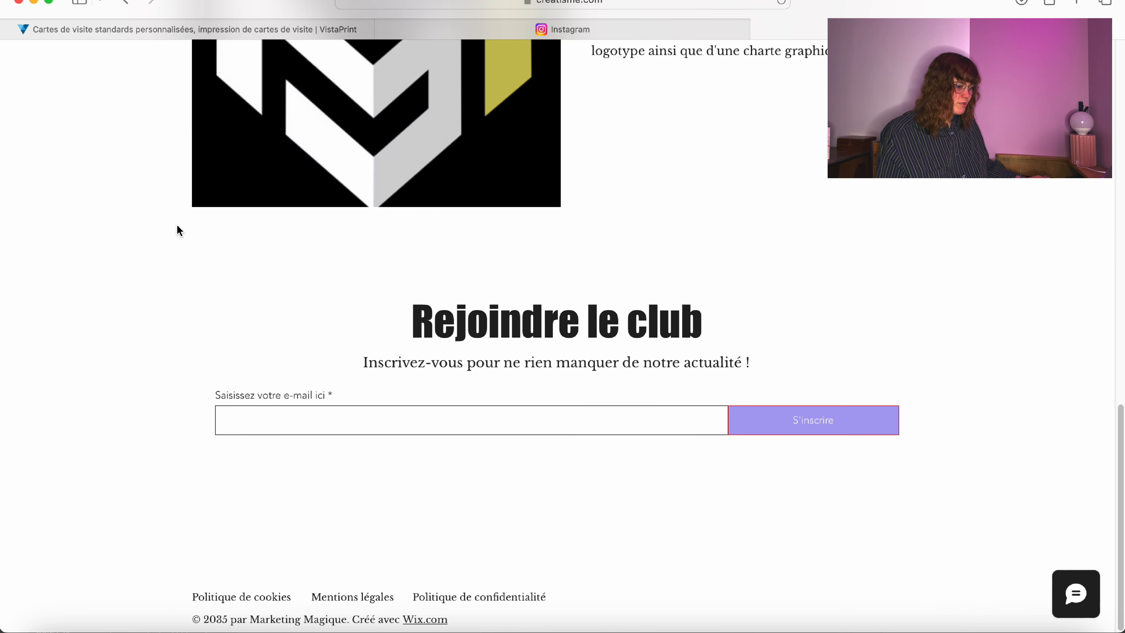
{"action": "scroll", "coordinate": [176, 226], "scroll_direction": "up", "scroll_amount": 5}
{"action": "scroll", "coordinate": [176, 229], "scroll_direction": "down", "scroll_amount": 5}
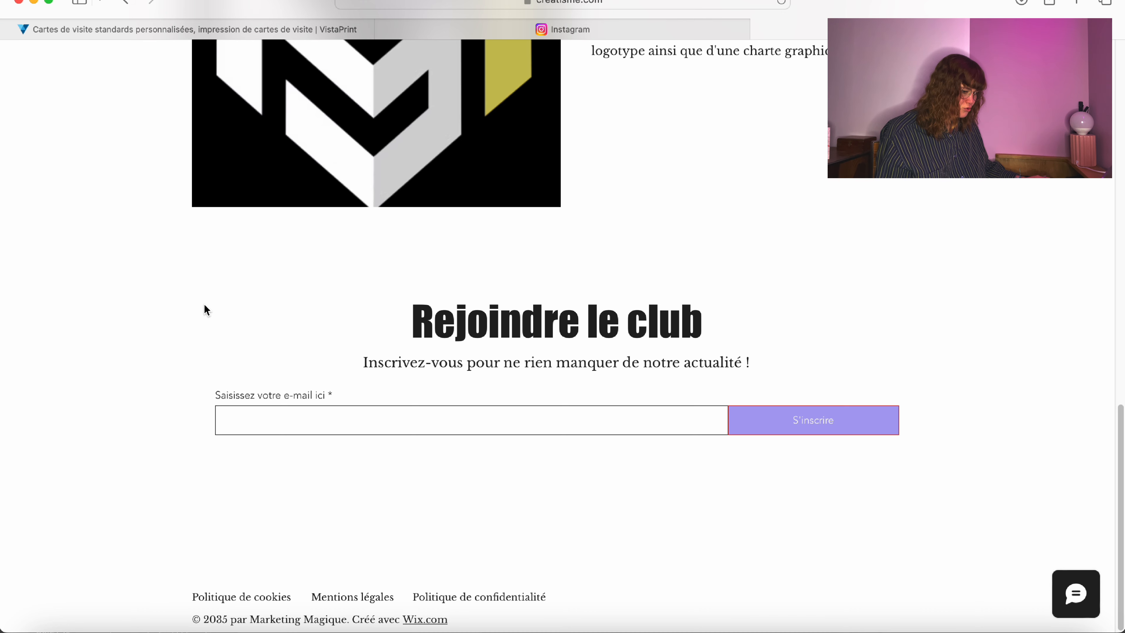
{"action": "scroll", "coordinate": [199, 310], "scroll_direction": "up", "scroll_amount": 15}
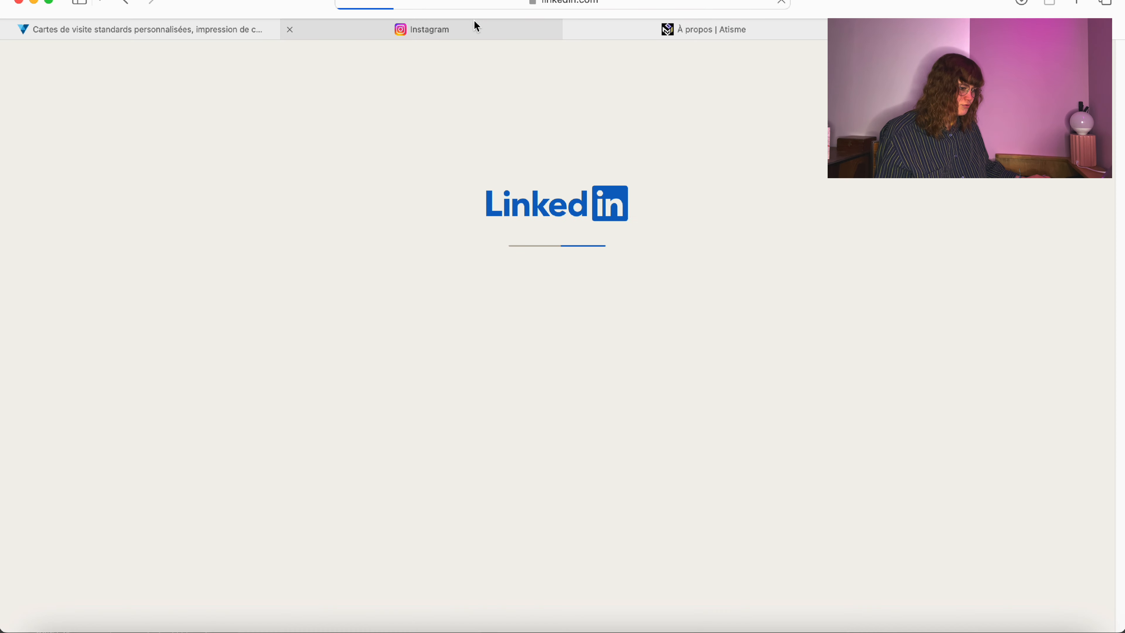
Reorder the tabs and open the Creatisme Facebook page via facebook.com in a new tab.
{"action": "left_click_drag", "start_coordinate": [473, 28], "coordinate": [749, 15]}
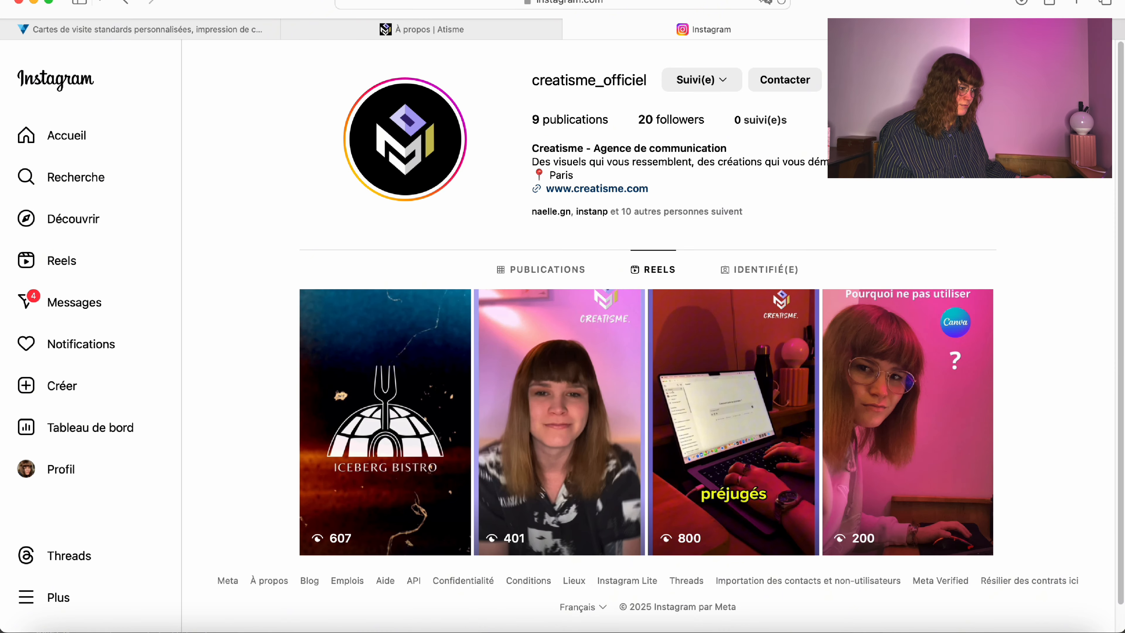
{"action": "key", "text": "ctrl+Tab"}
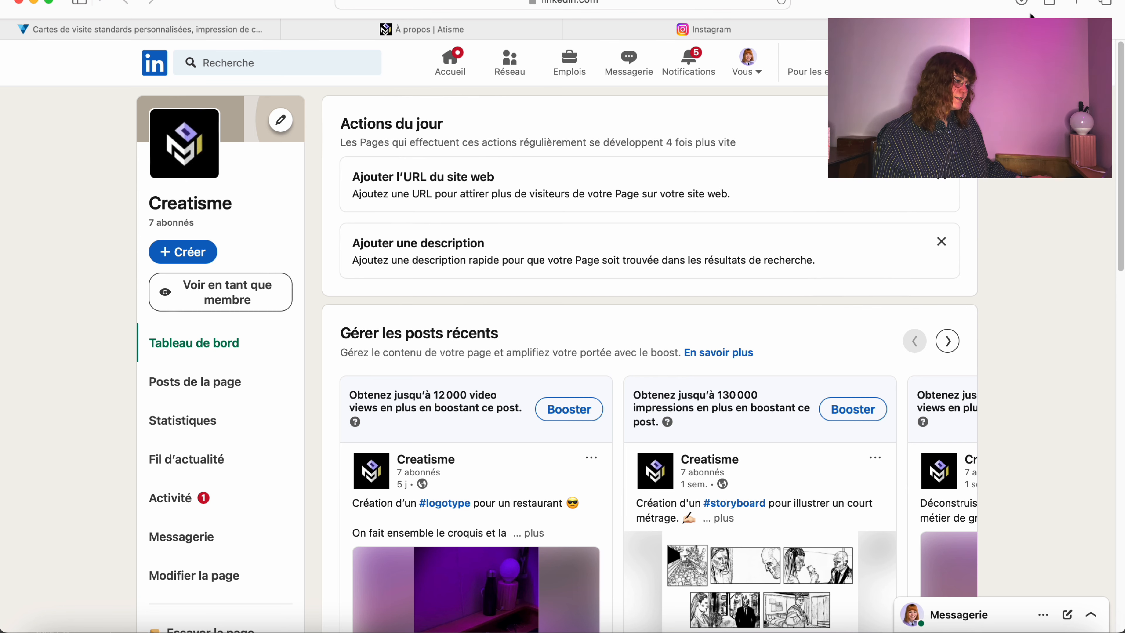
{"action": "left_click", "coordinate": [1074, 3]}
{"action": "type", "text": "face"}
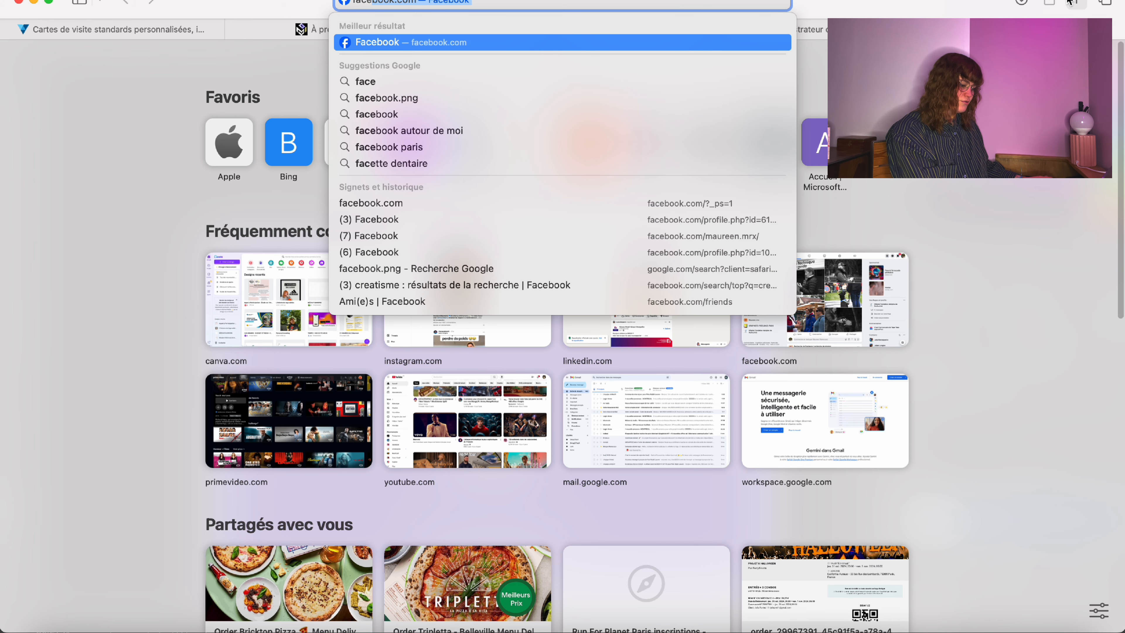
{"action": "key", "text": "Return"}
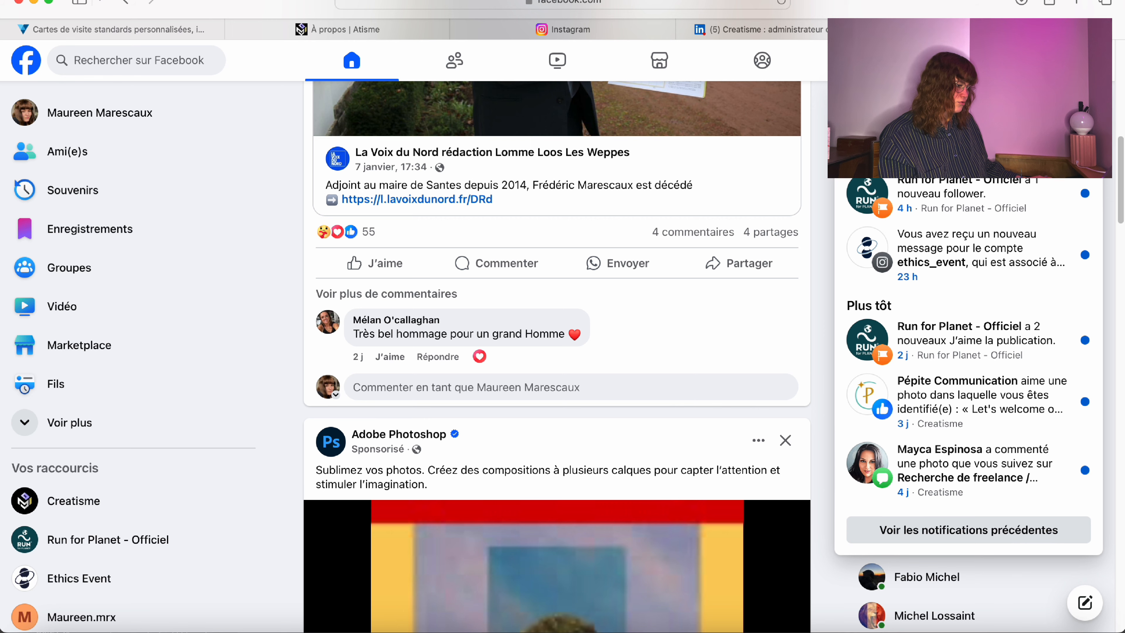
{"action": "left_click", "coordinate": [109, 501]}
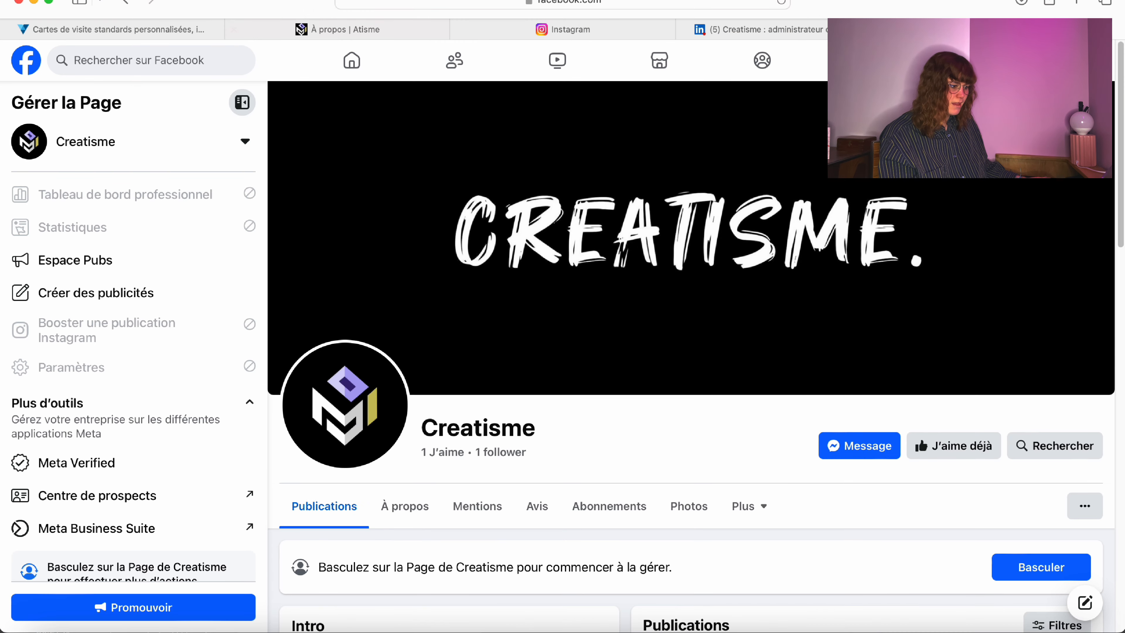
{"action": "left_click", "coordinate": [735, 29]}
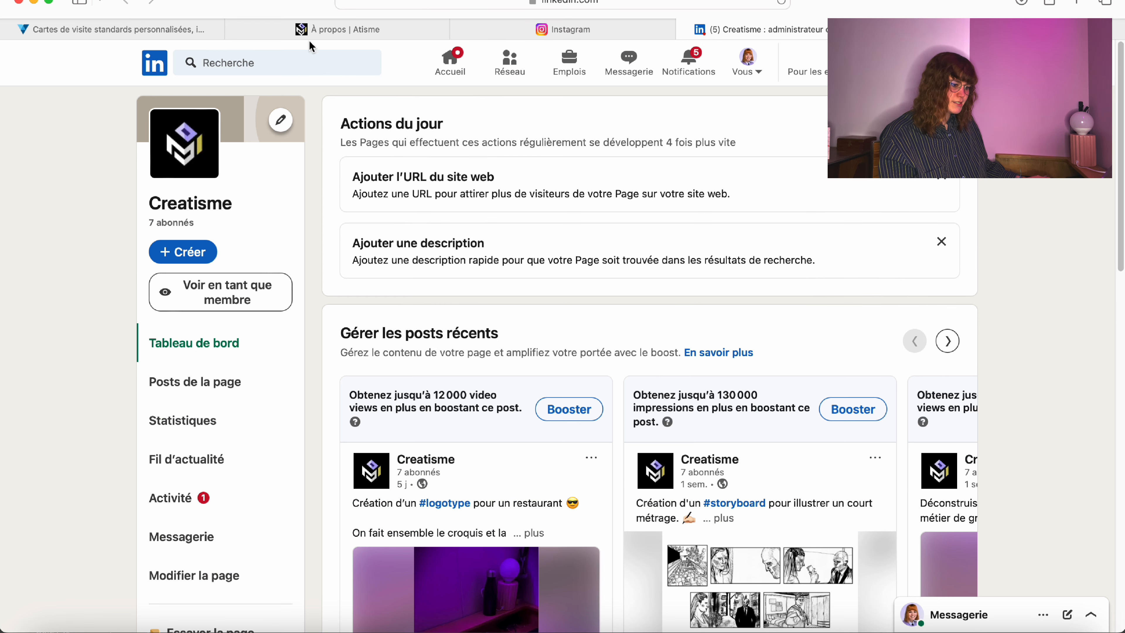
{"action": "left_click", "coordinate": [565, 32]}
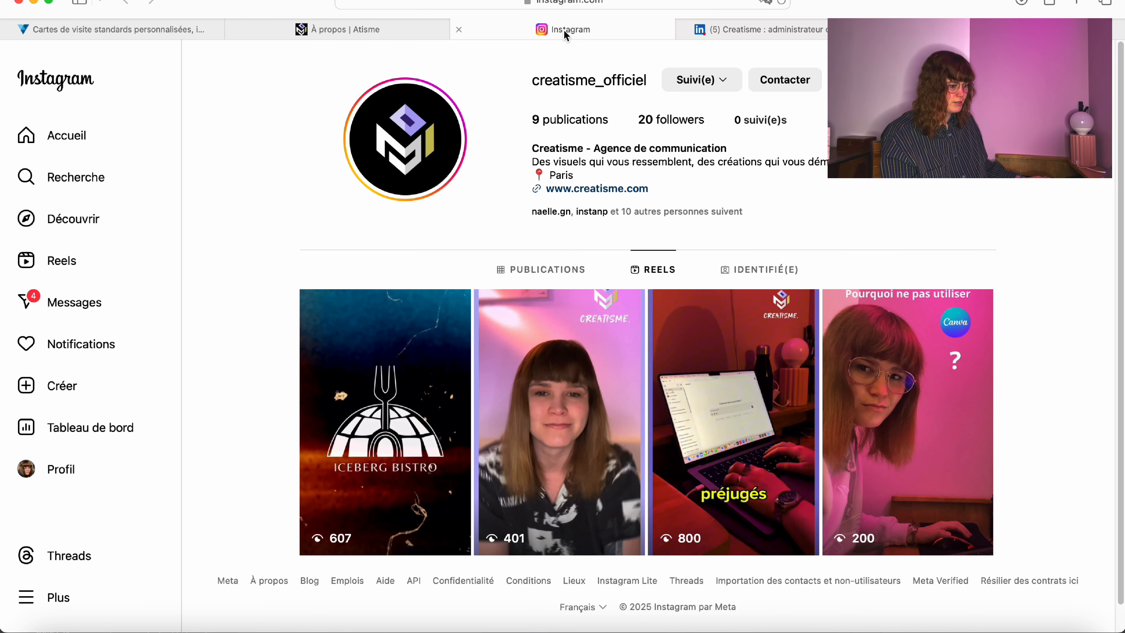
{"action": "left_click_drag", "start_coordinate": [499, 82], "coordinate": [669, 97]}
{"action": "left_click", "coordinate": [531, 112]}
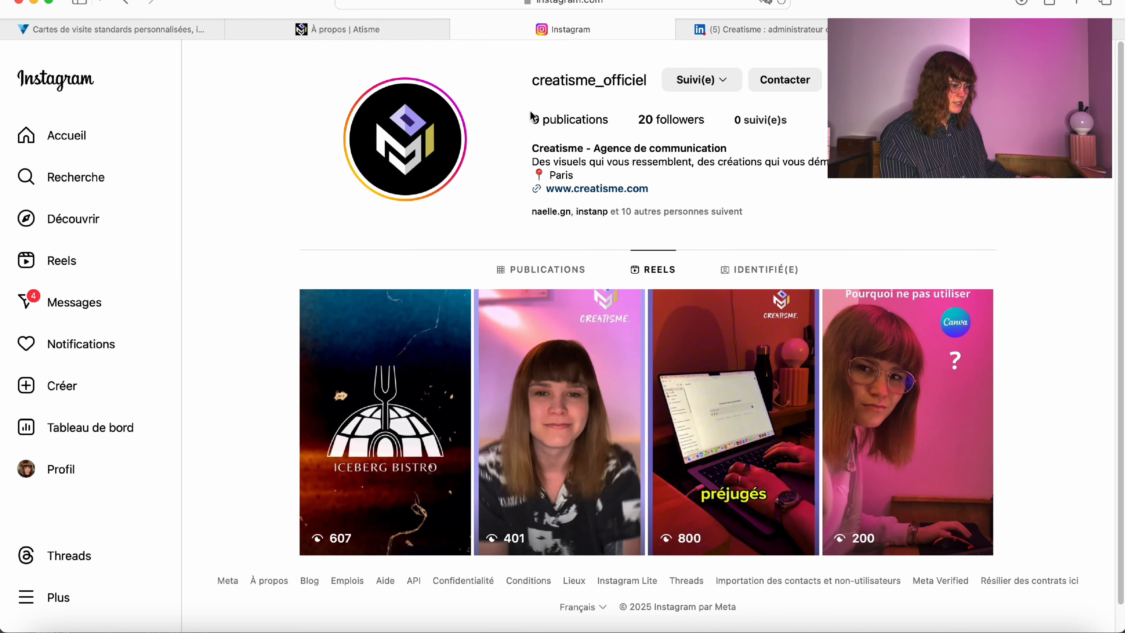
{"action": "left_click", "coordinate": [350, 22]}
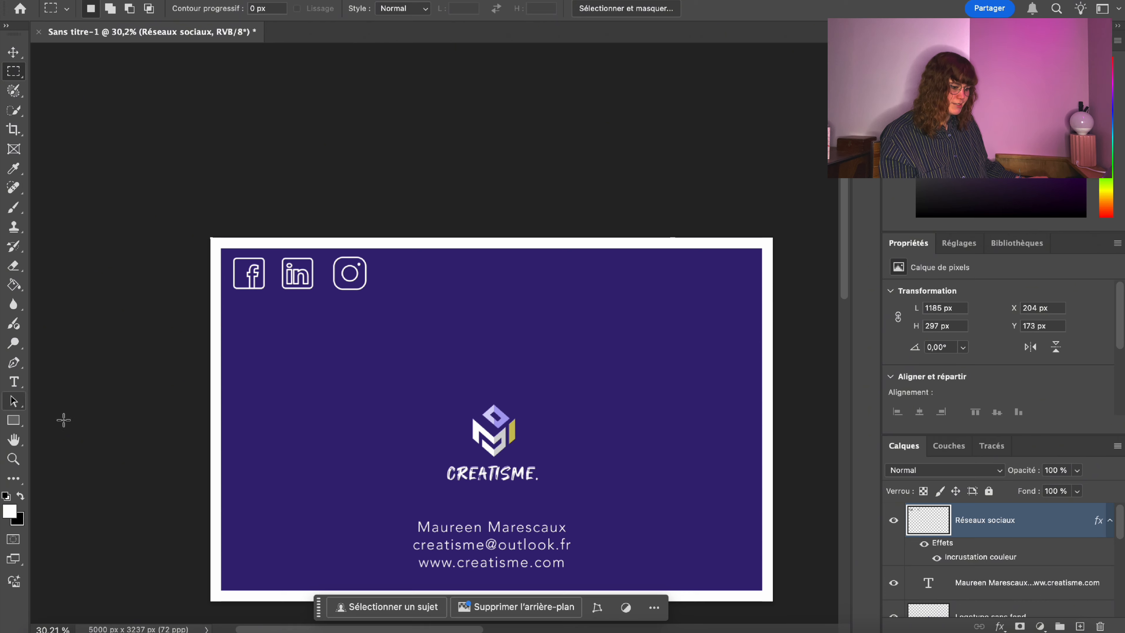
Duplicate the contact text layer and move the copy to the card's top.
{"action": "scroll", "coordinate": [63, 419], "scroll_direction": "down", "scroll_amount": 3}
{"action": "right_click", "coordinate": [987, 582]}
{"action": "left_click", "coordinate": [809, 83]}
{"action": "key", "text": "Return"}
{"action": "key", "text": "t"}
{"action": "left_click", "coordinate": [527, 452]}
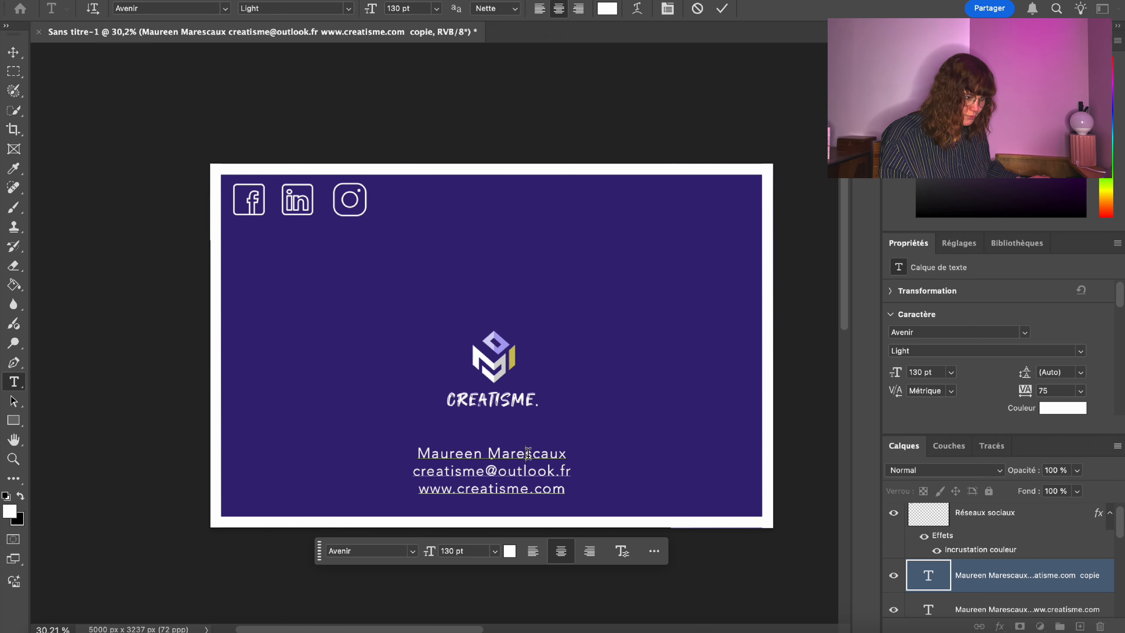
{"action": "left_click", "coordinate": [13, 71]}
{"action": "left_click_drag", "start_coordinate": [969, 580], "coordinate": [957, 438]}
{"action": "right_click", "coordinate": [447, 554]}
{"action": "double_click", "coordinate": [478, 267]}
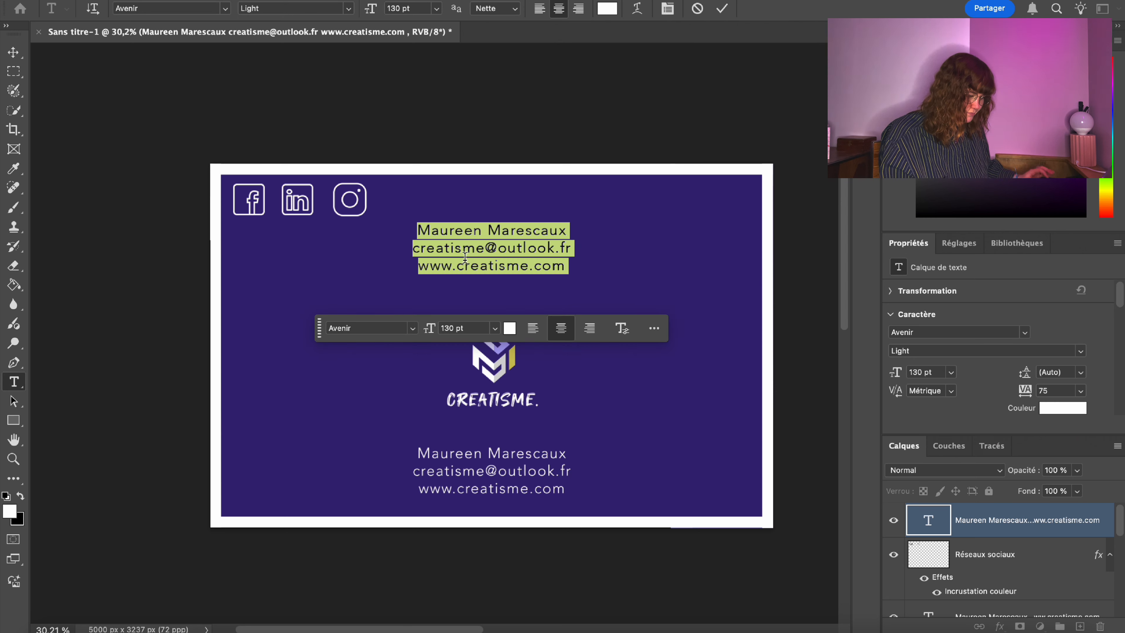
{"action": "type", "text": "@creatisme_officiel"}
{"action": "key", "text": "Return"}
{"action": "type", "text": "@creatisme"}
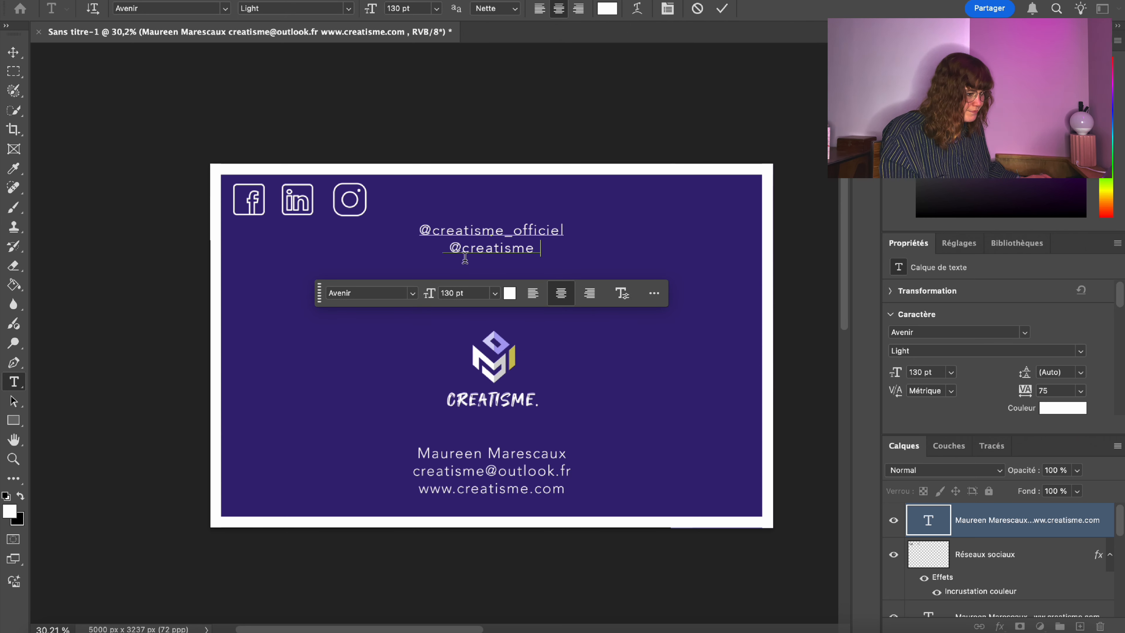
{"action": "type", "text": "æ"}
{"action": "key", "text": "super+a"}
{"action": "key", "text": "super+shift+l"}
{"action": "left_click", "coordinate": [490, 246]}
{"action": "key", "text": "BackSpace"}
{"action": "key", "text": "space"}
Move the handles line beside the social icons.
{"action": "left_click", "coordinate": [13, 52]}
{"action": "key", "text": "super+t"}
{"action": "left_click_drag", "start_coordinate": [581, 230], "coordinate": [445, 247]}
{"action": "key", "text": "Return"}
{"action": "right_click", "coordinate": [476, 196]}
{"action": "left_click", "coordinate": [541, 365]}
{"action": "key", "text": "Return"}
{"action": "key", "text": "m"}
{"action": "right_click", "coordinate": [582, 174]}
{"action": "left_click", "coordinate": [644, 343]}
Centre the social icons at the top of the card.
{"action": "left_click", "coordinate": [984, 554]}
{"action": "right_click", "coordinate": [354, 195]}
{"action": "left_click", "coordinate": [420, 369]}
{"action": "left_click_drag", "start_coordinate": [322, 197], "coordinate": [515, 195]}
{"action": "key", "text": "Return"}
{"action": "key", "text": "m"}
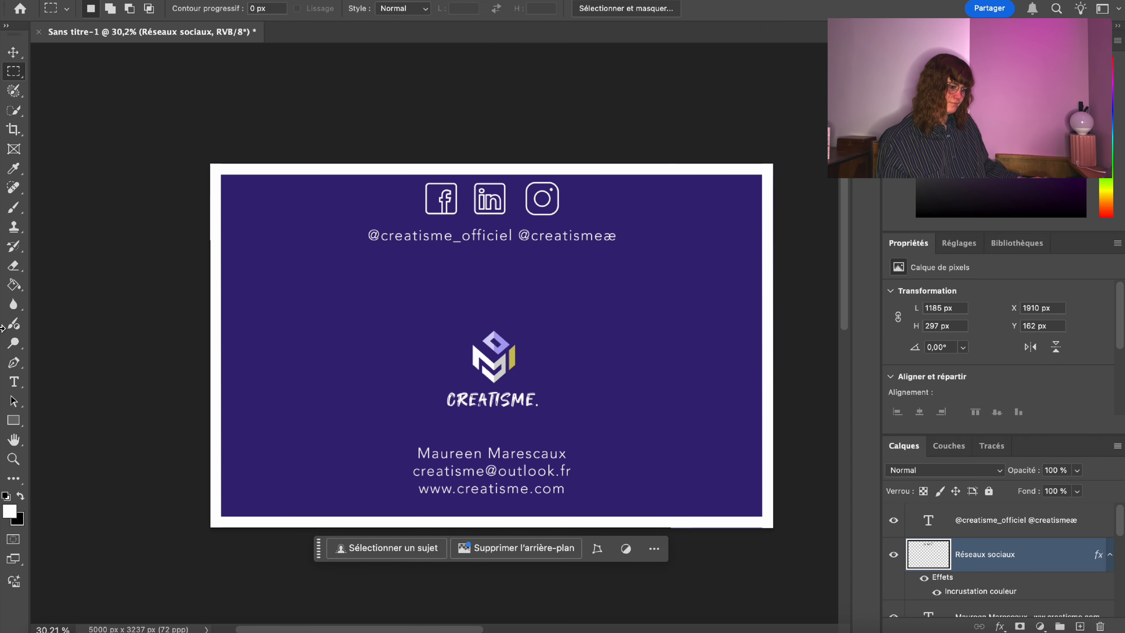
Resize the handles text to 100 pt and place it beside the icons.
{"action": "left_click_drag", "start_coordinate": [373, 244], "coordinate": [614, 232]}
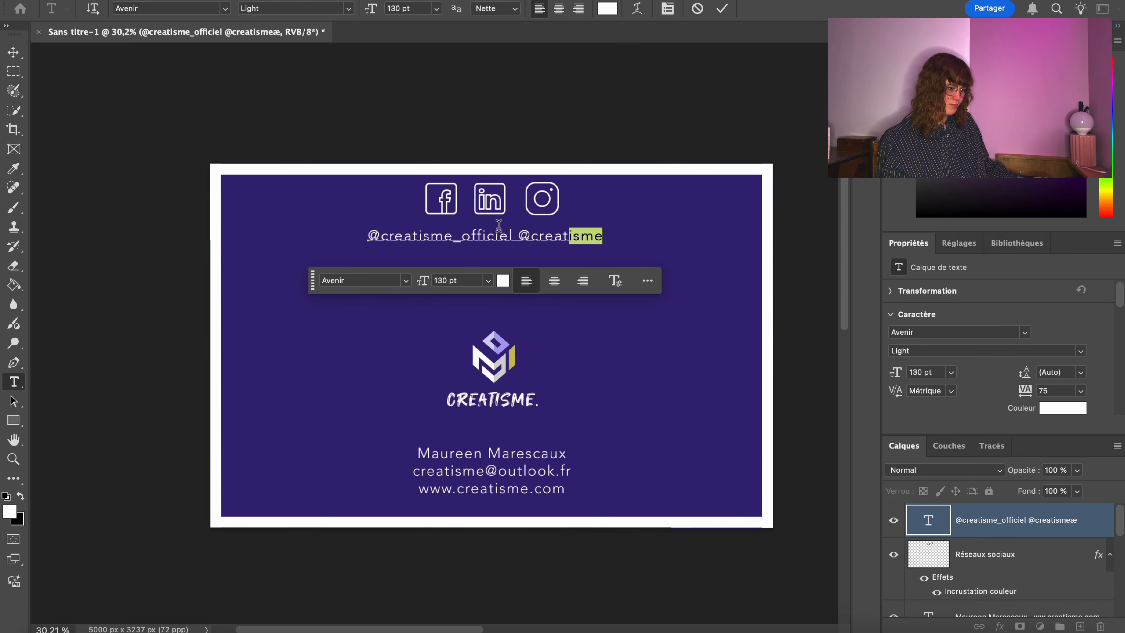
{"action": "type", "text": "100"}
{"action": "key", "text": "Return"}
{"action": "left_click", "coordinate": [10, 72]}
{"action": "right_click", "coordinate": [466, 231]}
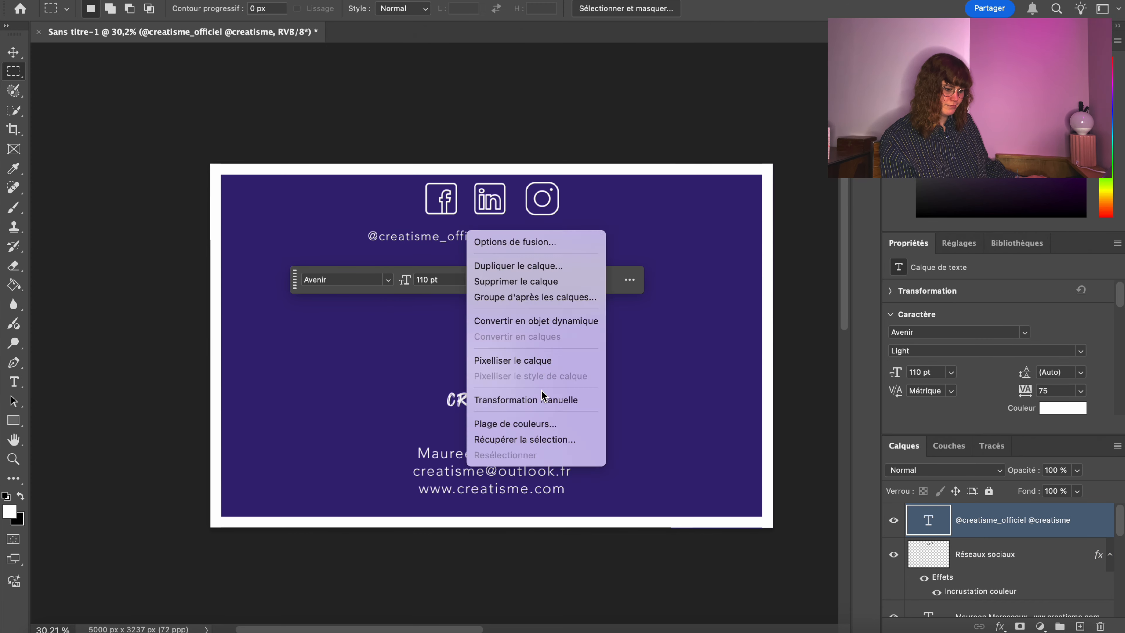
{"action": "left_click", "coordinate": [541, 398]}
{"action": "left_click_drag", "start_coordinate": [469, 237], "coordinate": [625, 203]}
{"action": "left_click", "coordinate": [314, 375]}
{"action": "right_click", "coordinate": [457, 231]}
{"action": "left_click", "coordinate": [531, 398]}
{"action": "key", "text": "Return"}
{"action": "key", "text": "t"}
{"action": "key", "text": "BackSpace"}
{"action": "left_click", "coordinate": [14, 71]}
{"action": "right_click", "coordinate": [282, 195]}
{"action": "left_click", "coordinate": [338, 361]}
{"action": "key", "text": "Return"}
{"action": "right_click", "coordinate": [1002, 515]}
{"action": "left_click", "coordinate": [797, 79]}
{"action": "key", "text": "ctrl+t"}
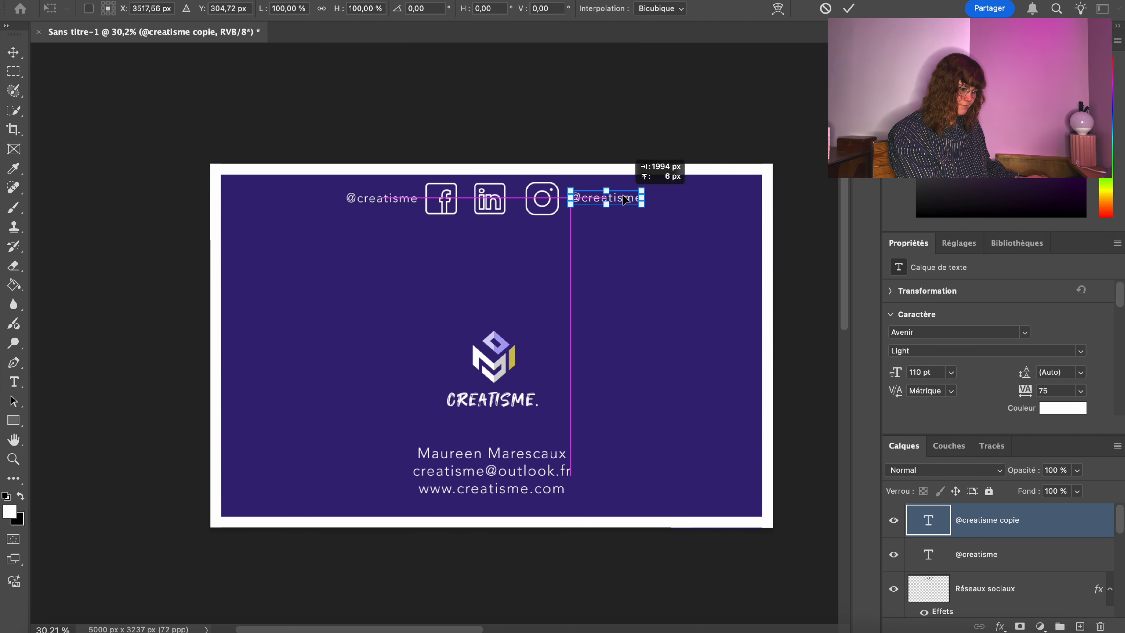
{"action": "key", "text": "Return"}
{"action": "key", "text": "t"}
{"action": "left_click", "coordinate": [640, 198]}
{"action": "type", "text": "_officiel"}
{"action": "left_click", "coordinate": [15, 74]}
{"action": "left_click", "coordinate": [14, 458]}
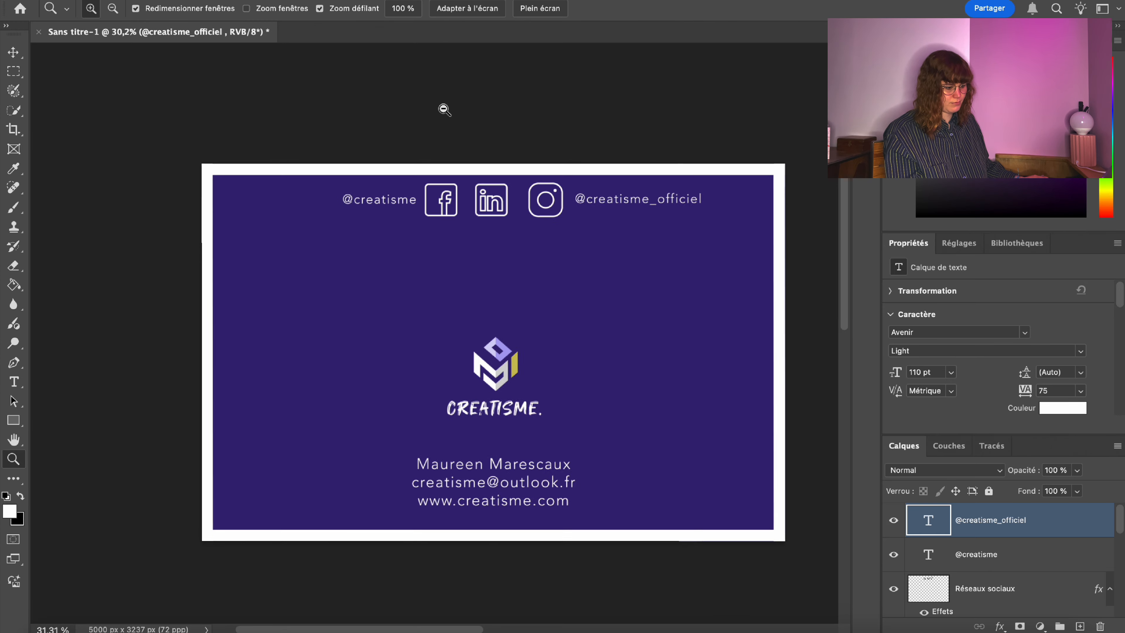
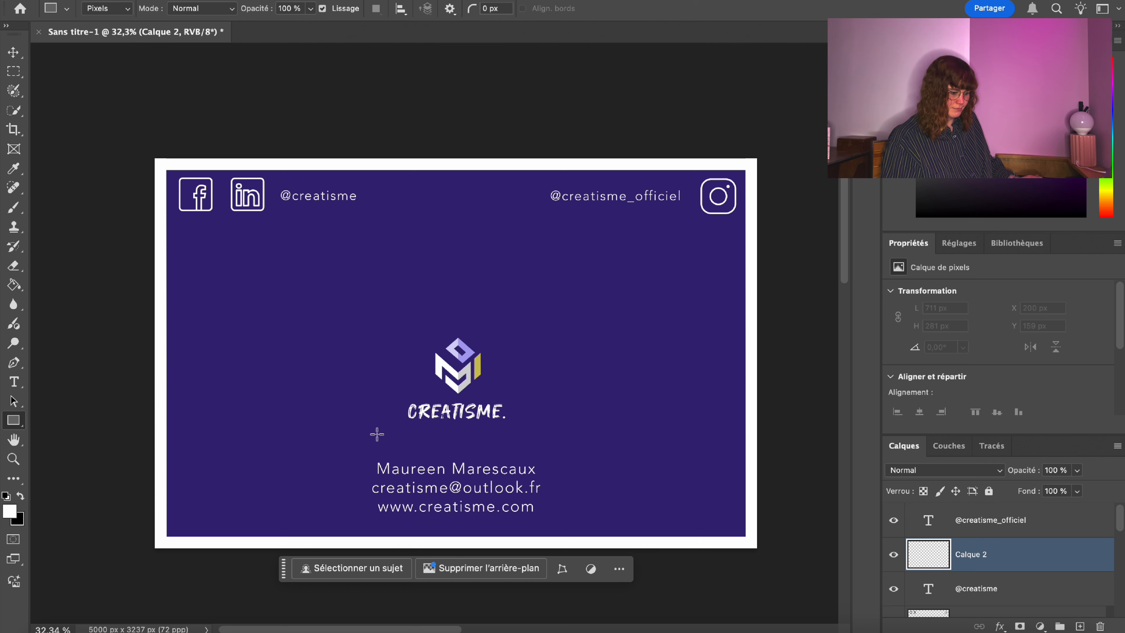
Draw a thin white bar and center it between the CREATISME logo and contact details.
{"action": "left_click_drag", "start_coordinate": [369, 435], "coordinate": [536, 436]}
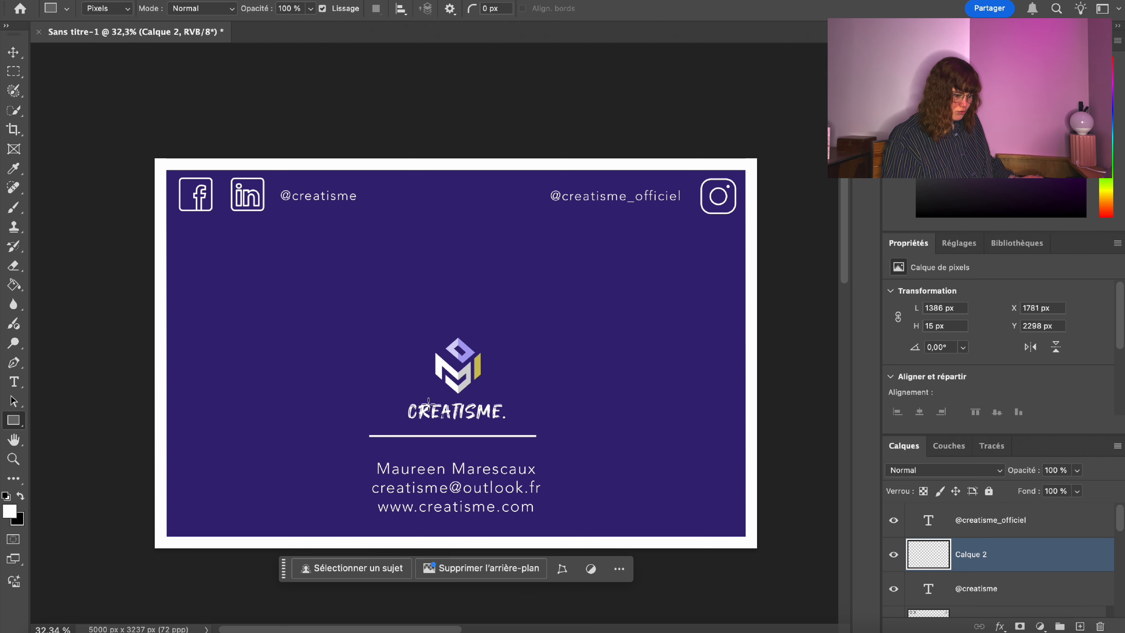
{"action": "left_click", "coordinate": [13, 71]}
{"action": "right_click", "coordinate": [420, 436]}
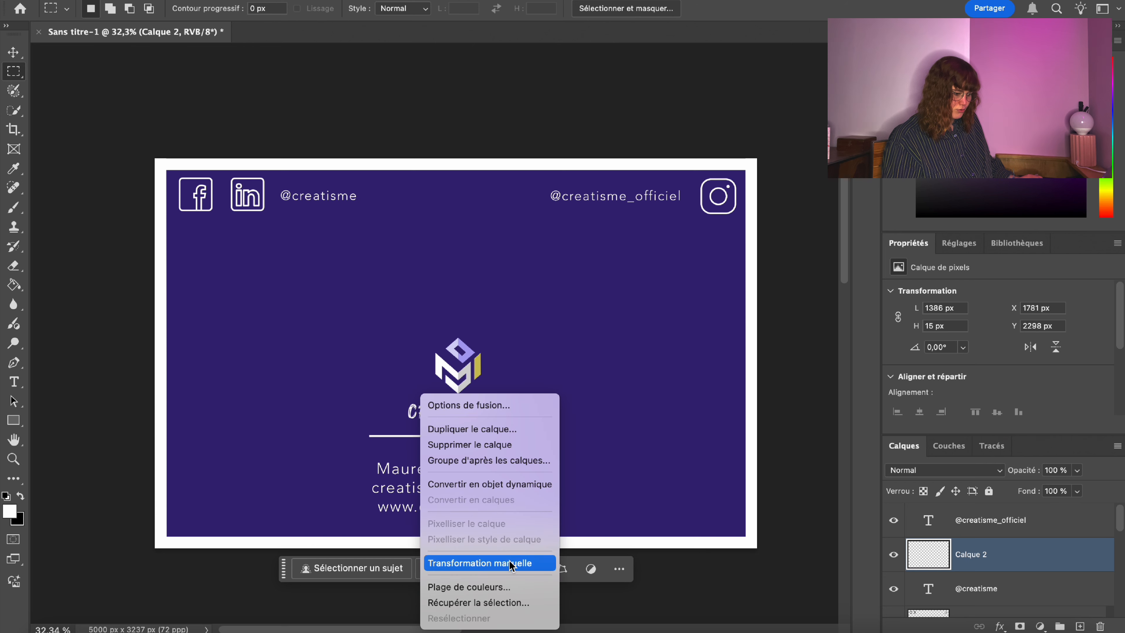
{"action": "left_click", "coordinate": [483, 560]}
{"action": "left_click_drag", "start_coordinate": [432, 440], "coordinate": [432, 444]}
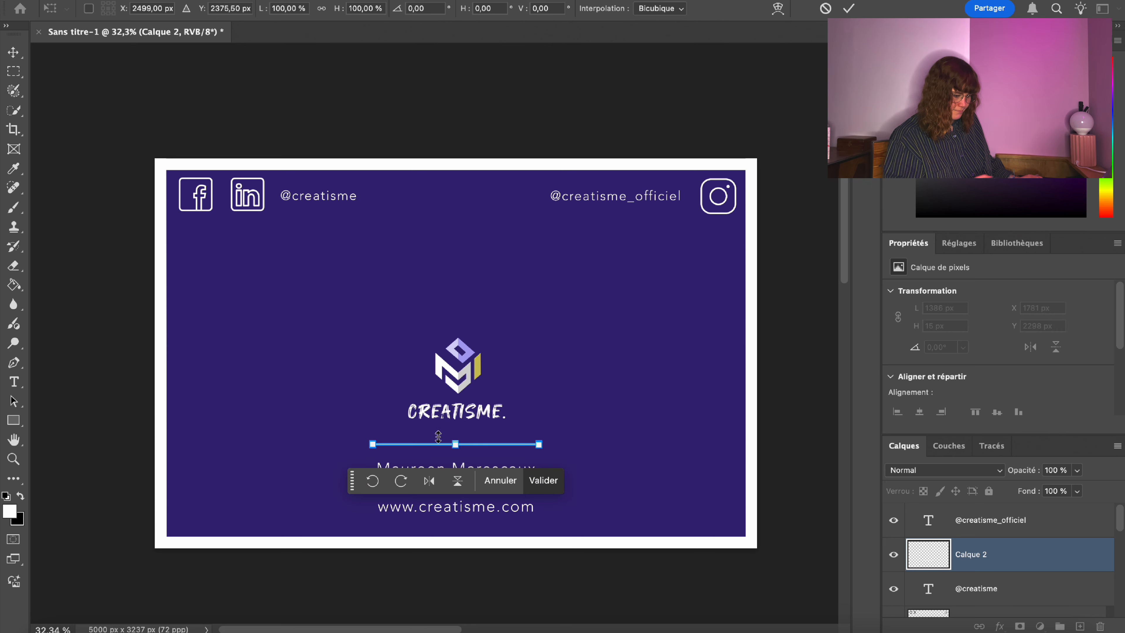
{"action": "key", "text": "Return"}
{"action": "key", "text": "m"}
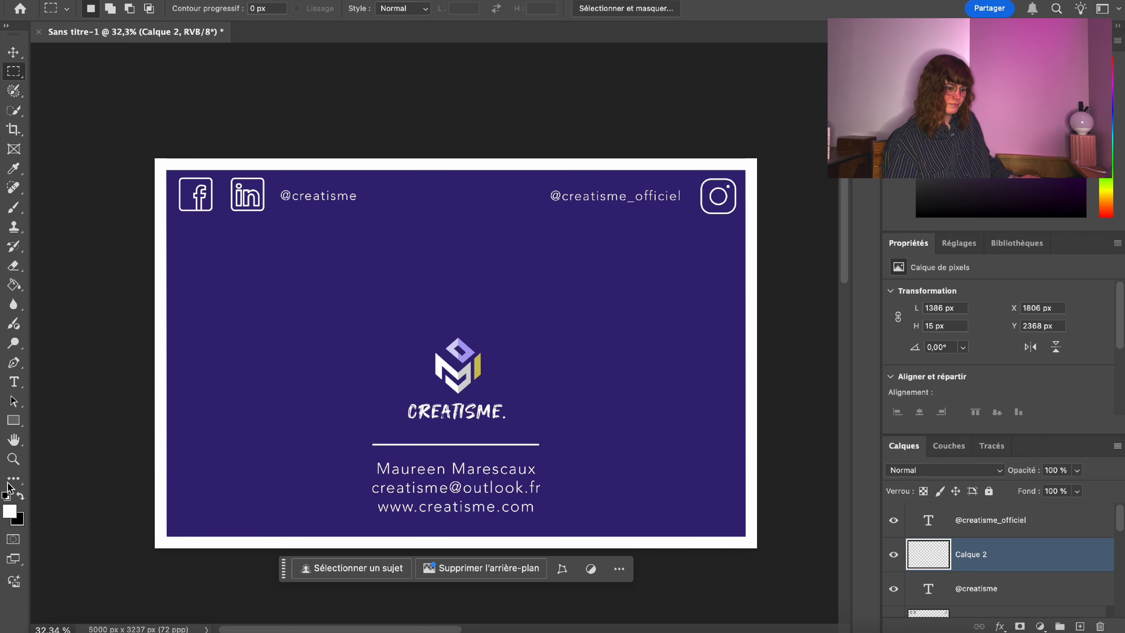
{"action": "left_click", "coordinate": [13, 459]}
{"action": "mouse_move", "coordinate": [389, 453]}
{"action": "left_mouse_down"}
{"action": "mouse_move", "coordinate": [417, 445]}
{"action": "mouse_move", "coordinate": [388, 455]}
{"action": "left_mouse_up"}
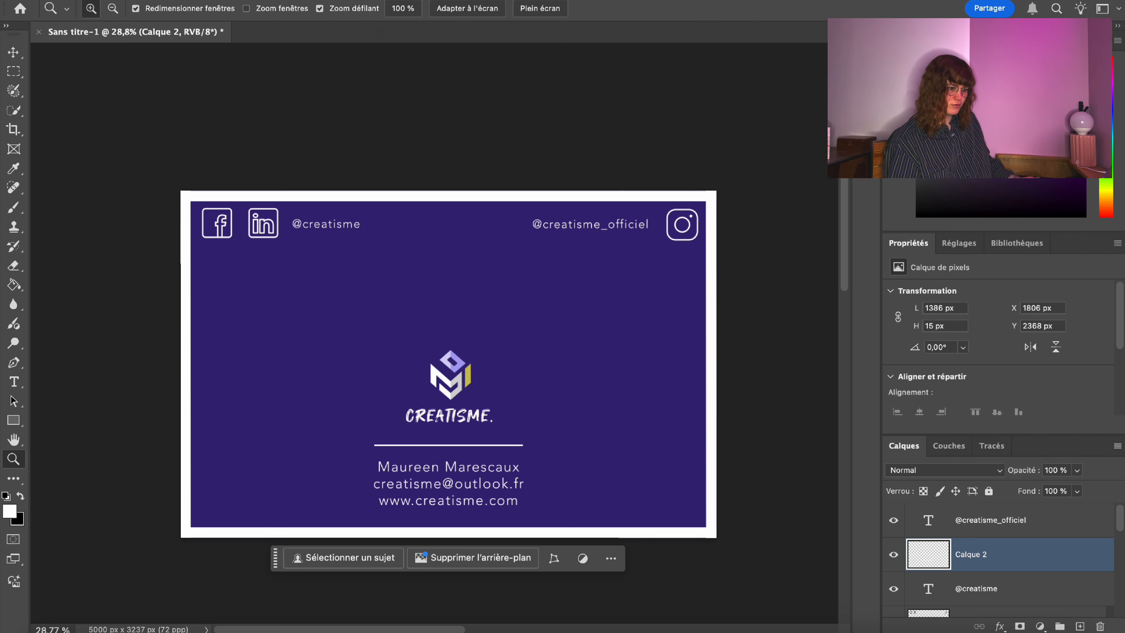
Start a PNG copy saved into Desktop > Freelance > Identité graphique de l'agence.
{"action": "left_click", "coordinate": [146, 0]}
{"action": "left_click", "coordinate": [276, 144]}
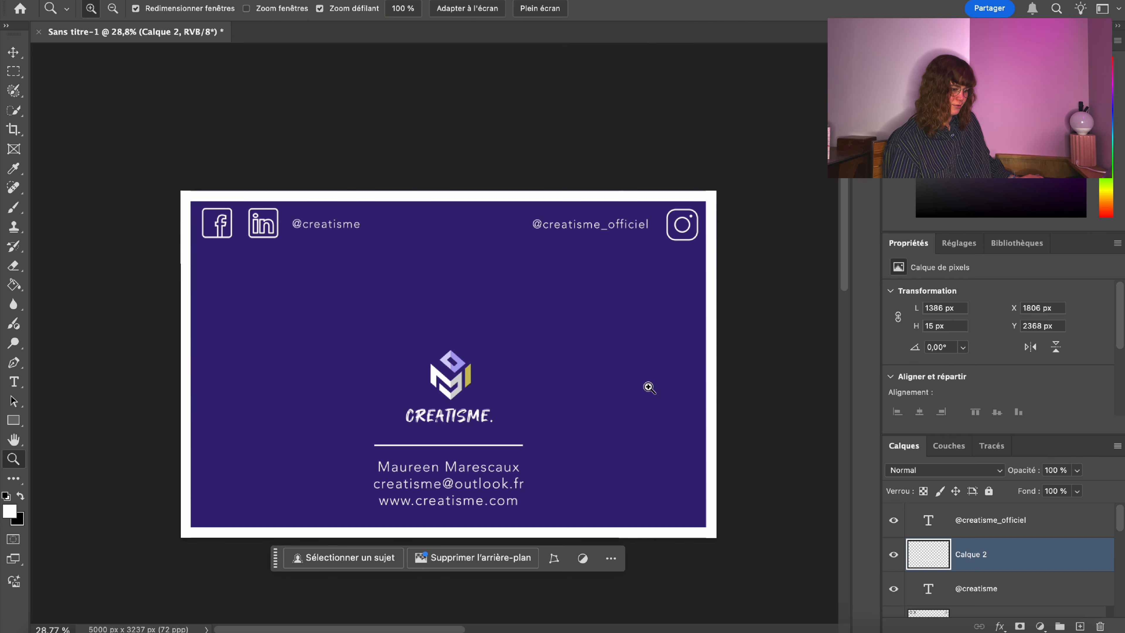
{"action": "left_click", "coordinate": [519, 457]}
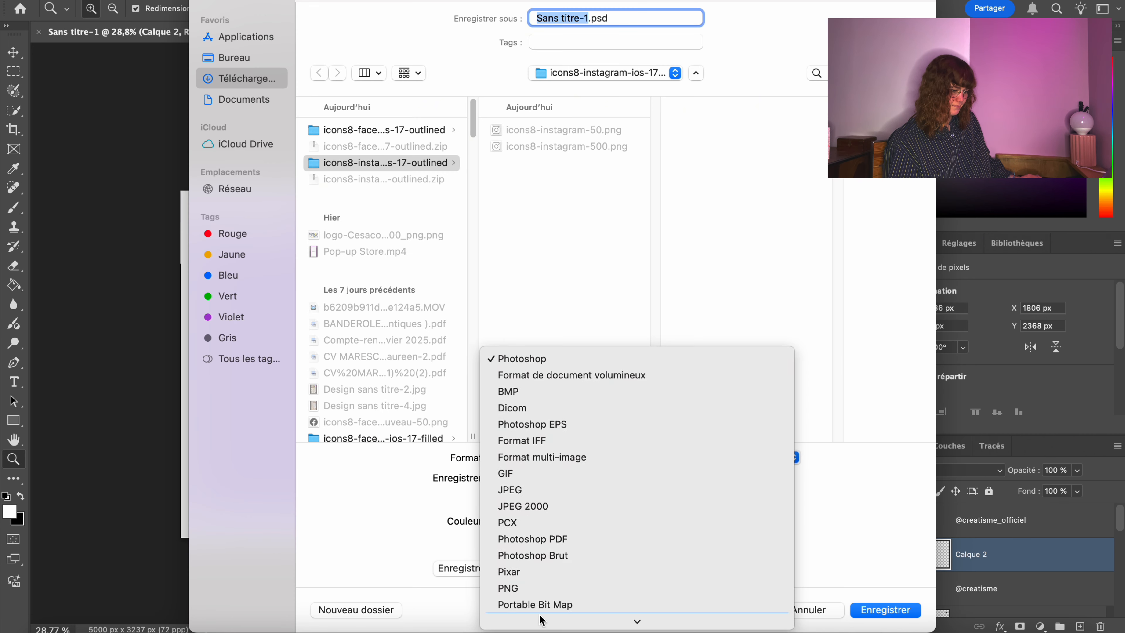
{"action": "left_click", "coordinate": [549, 572]}
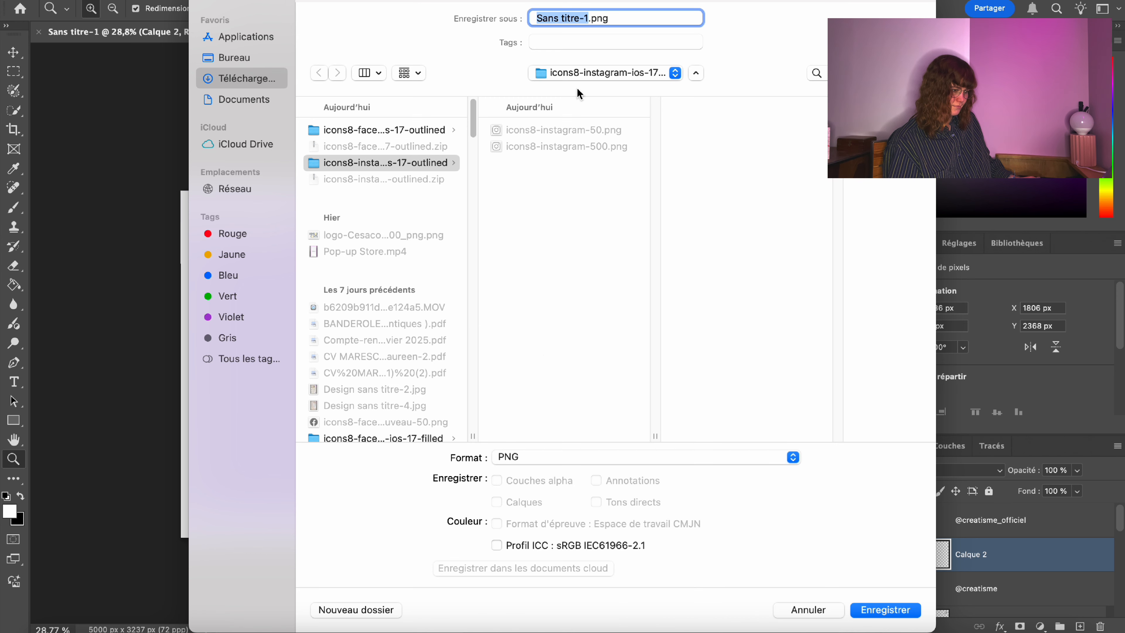
{"action": "type", "text": "V"}
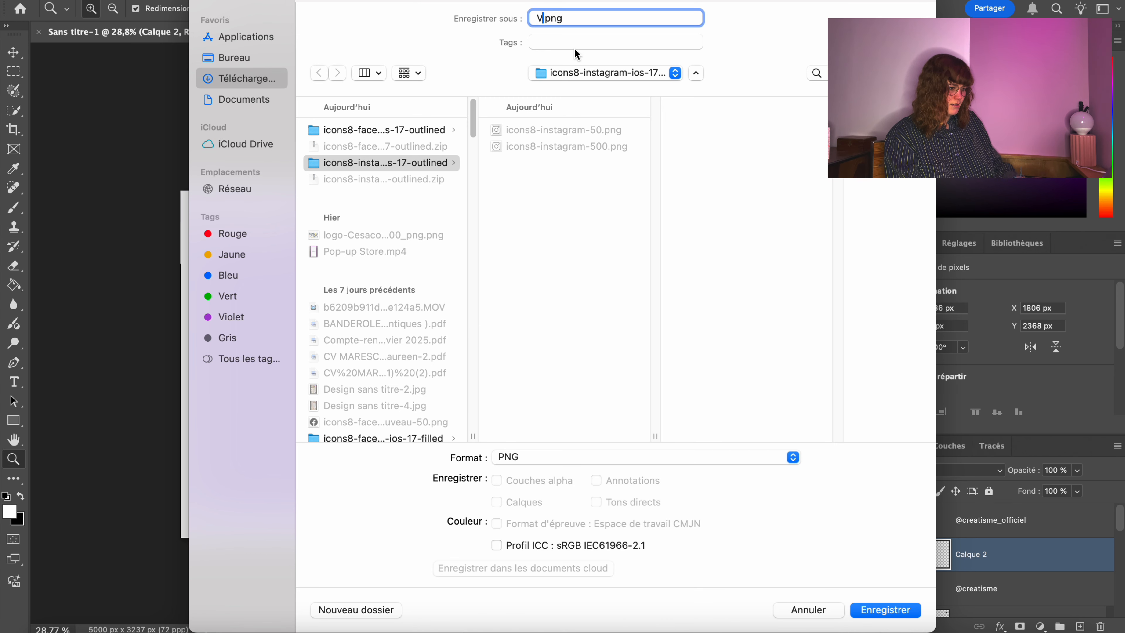
{"action": "left_click", "coordinate": [228, 59]}
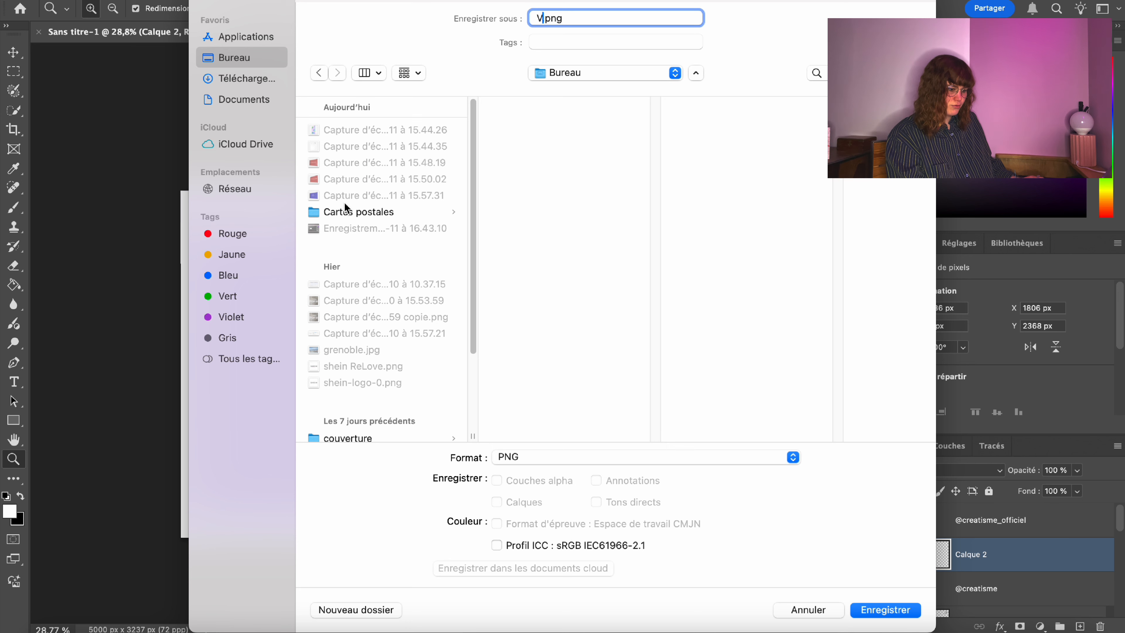
{"action": "scroll", "coordinate": [342, 310], "scroll_direction": "down", "scroll_amount": 5}
{"action": "scroll", "coordinate": [342, 307], "scroll_direction": "down", "scroll_amount": 1}
{"action": "left_click", "coordinate": [347, 297]}
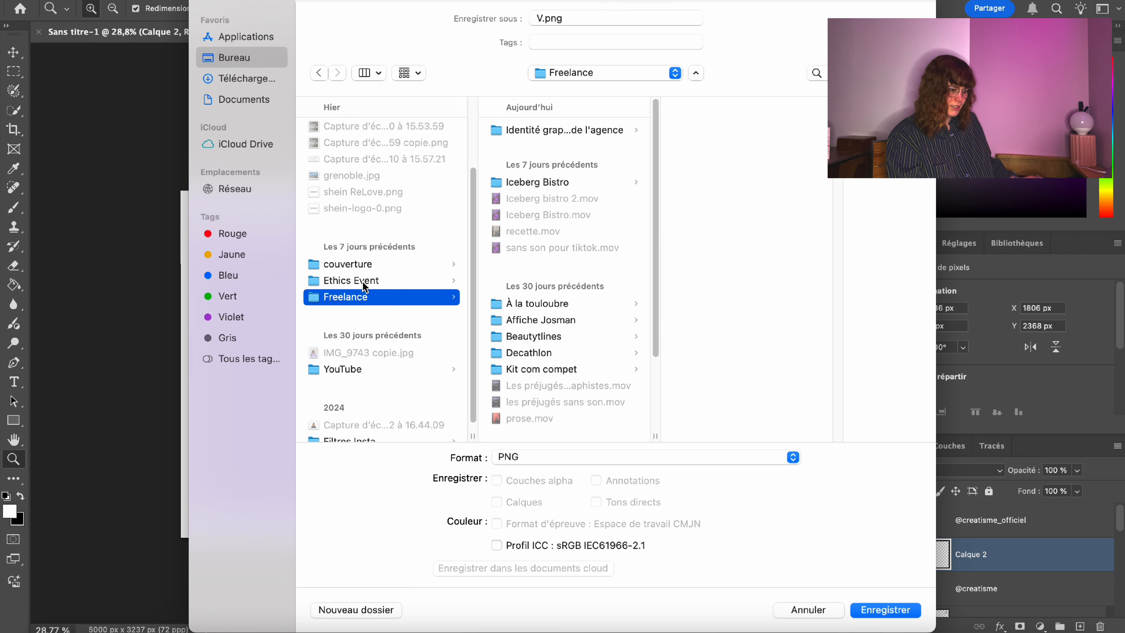
{"action": "left_click", "coordinate": [559, 129]}
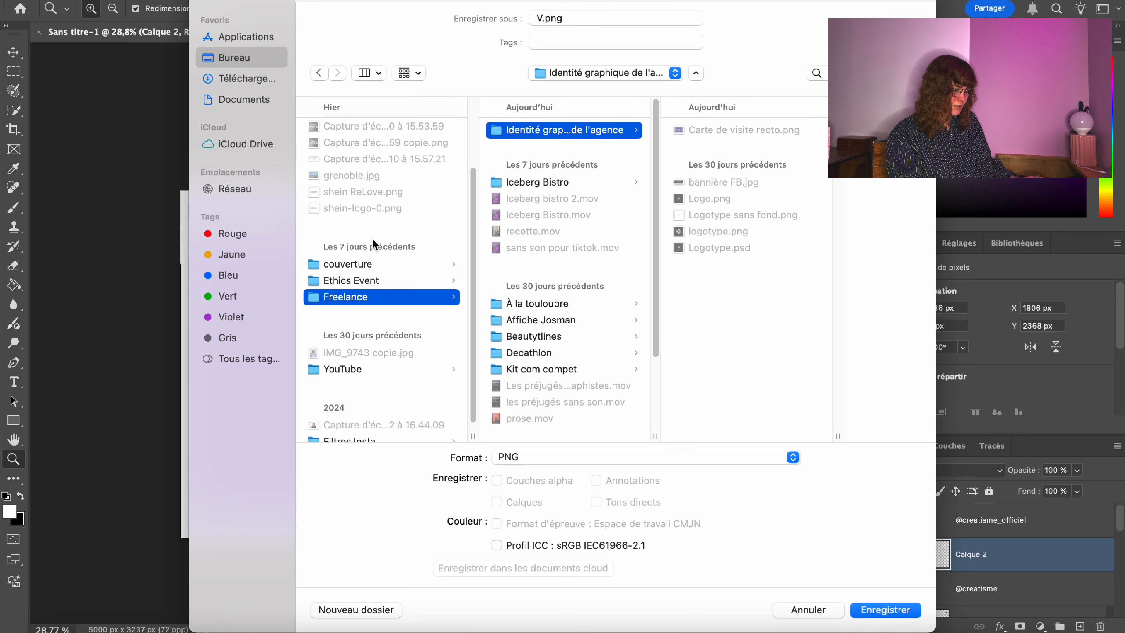
Name the PNG copy 'carte de visite verso' and save it.
{"action": "left_click", "coordinate": [581, 17]}
{"action": "key", "text": "super+a"}
{"action": "type", "text": "carte de vis"}
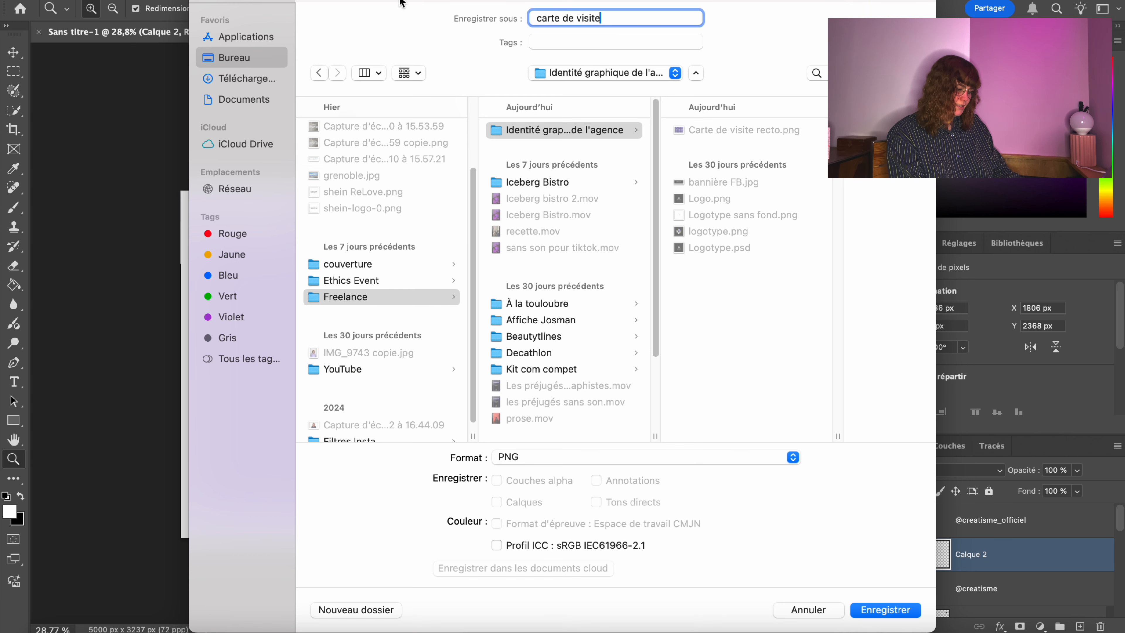
{"action": "type", "text": "ite verso"}
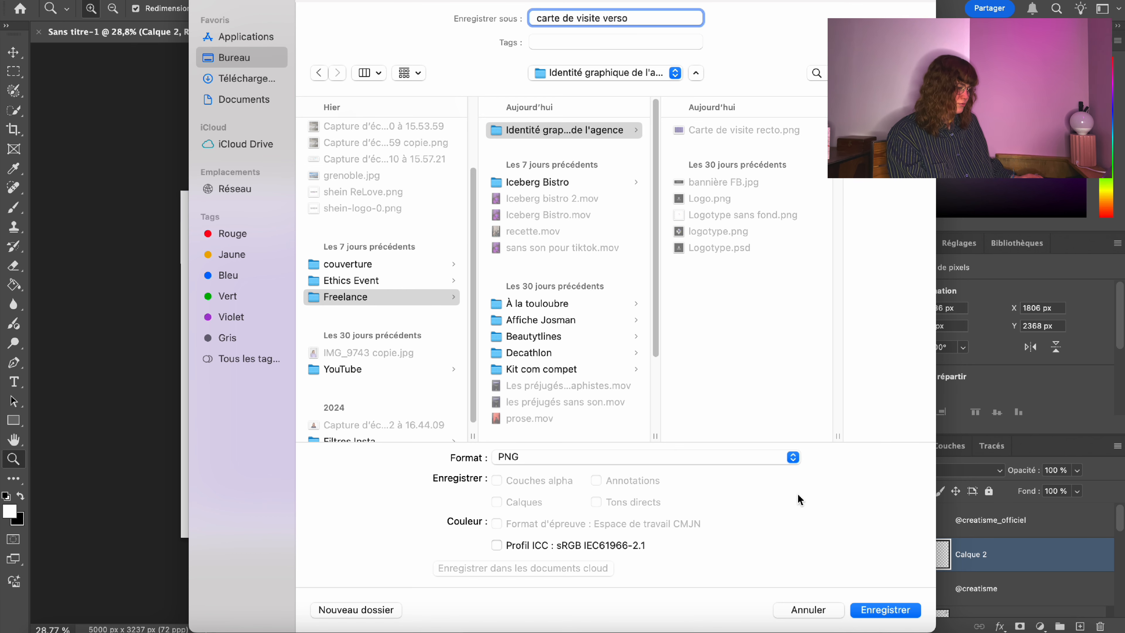
{"action": "left_click", "coordinate": [885, 610]}
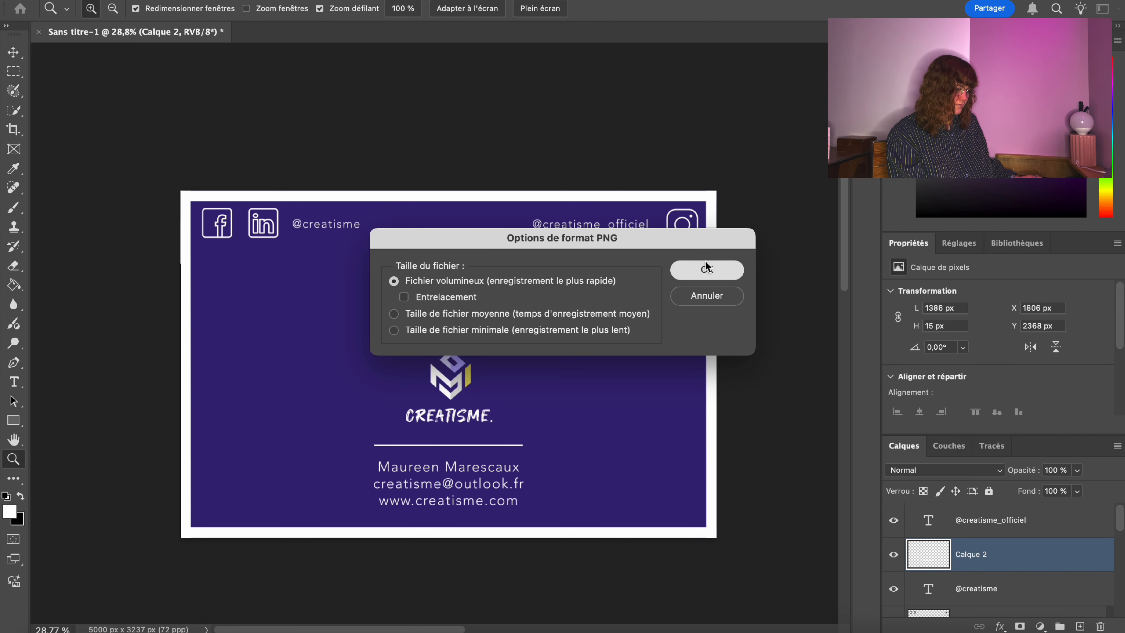
{"action": "left_click", "coordinate": [706, 269]}
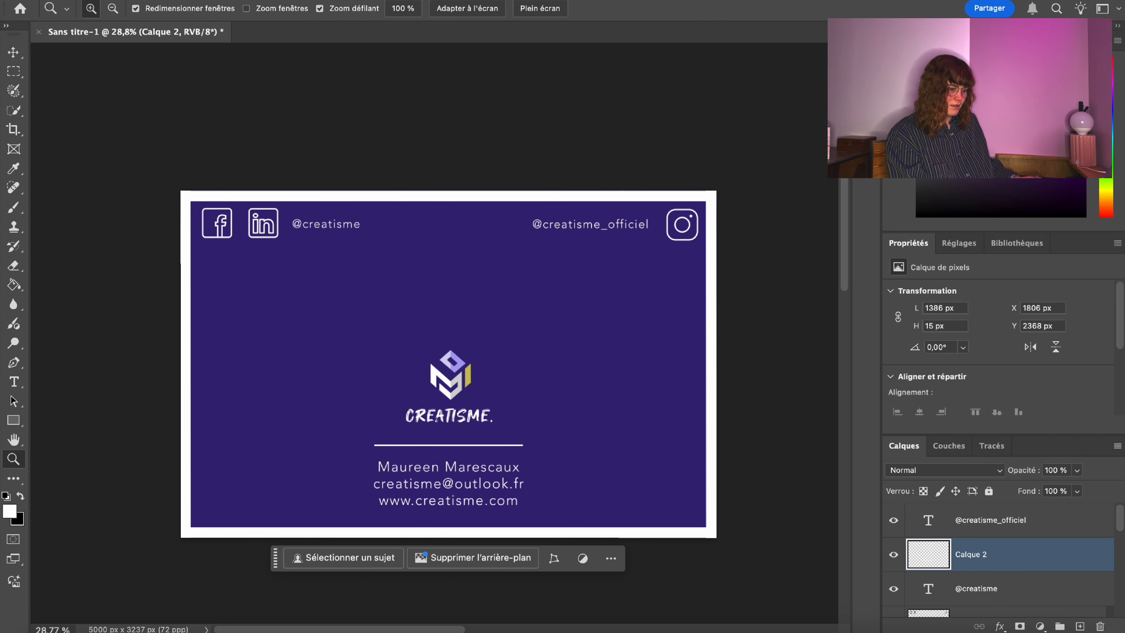
Save another copy as a Photoshop PSD named 'carte de visite'.
{"action": "left_click", "coordinate": [259, 144]}
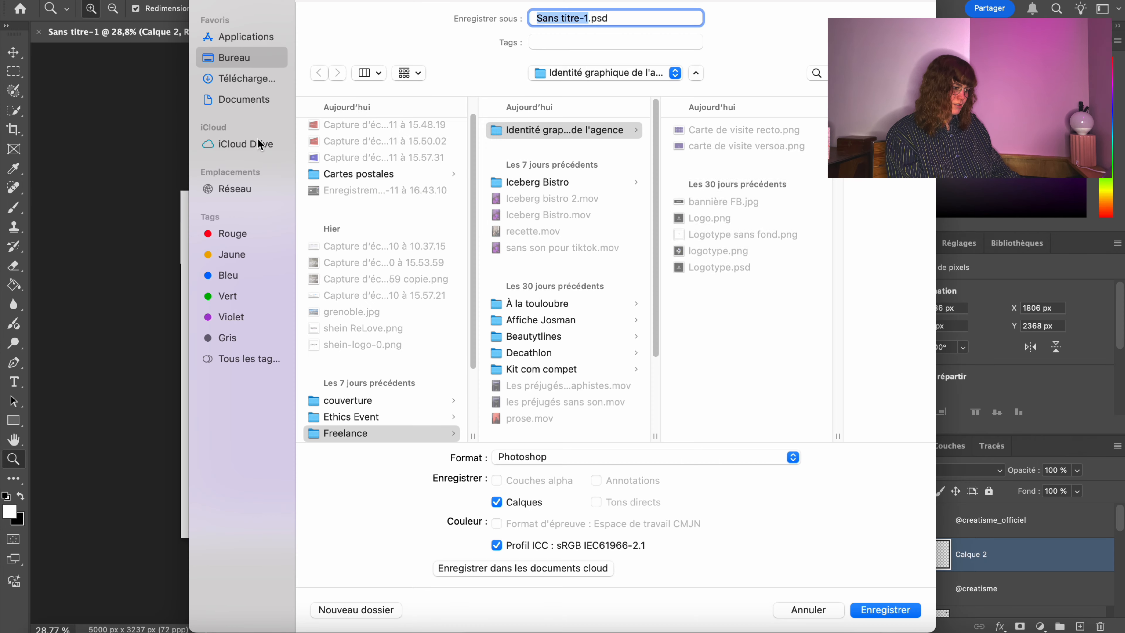
{"action": "type", "text": "carte de visite"}
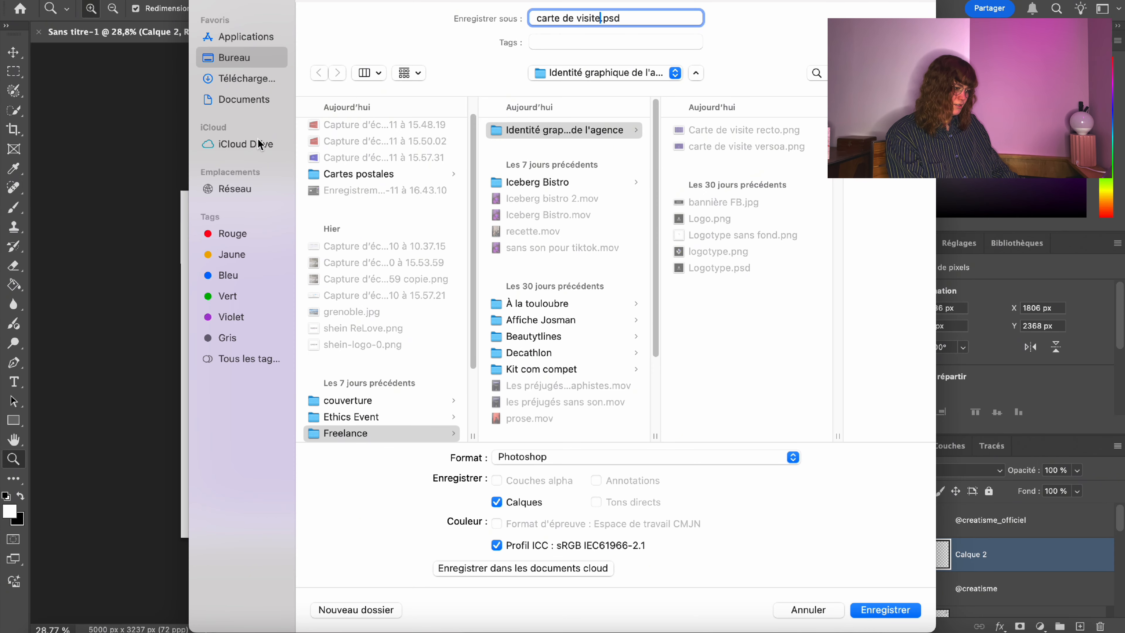
{"action": "key", "text": "Return"}
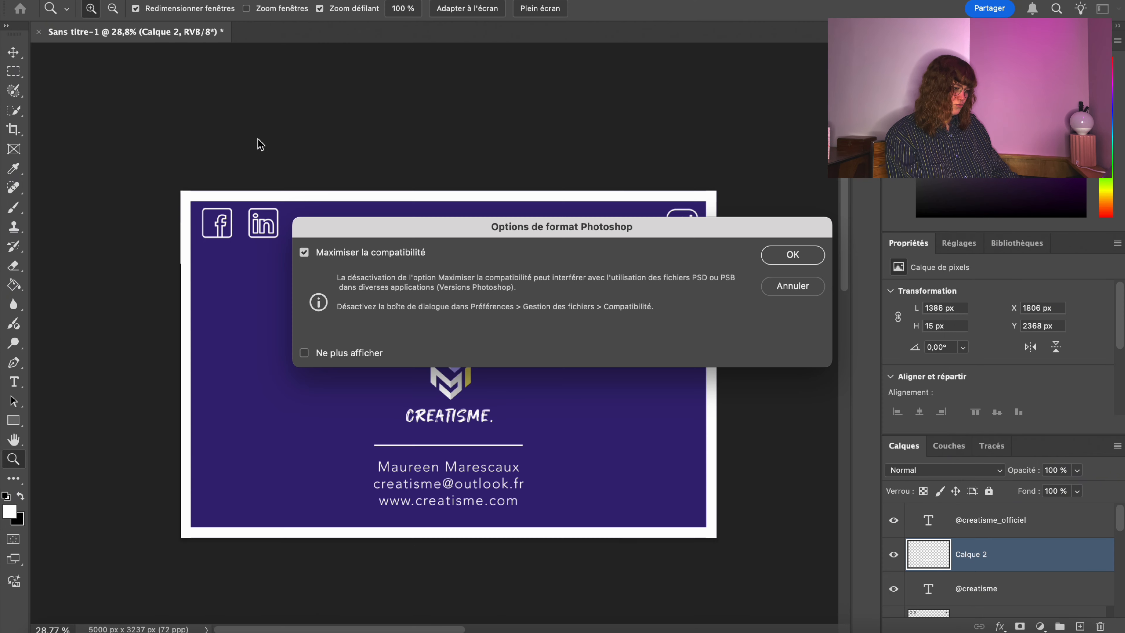
{"action": "key", "text": "Return"}
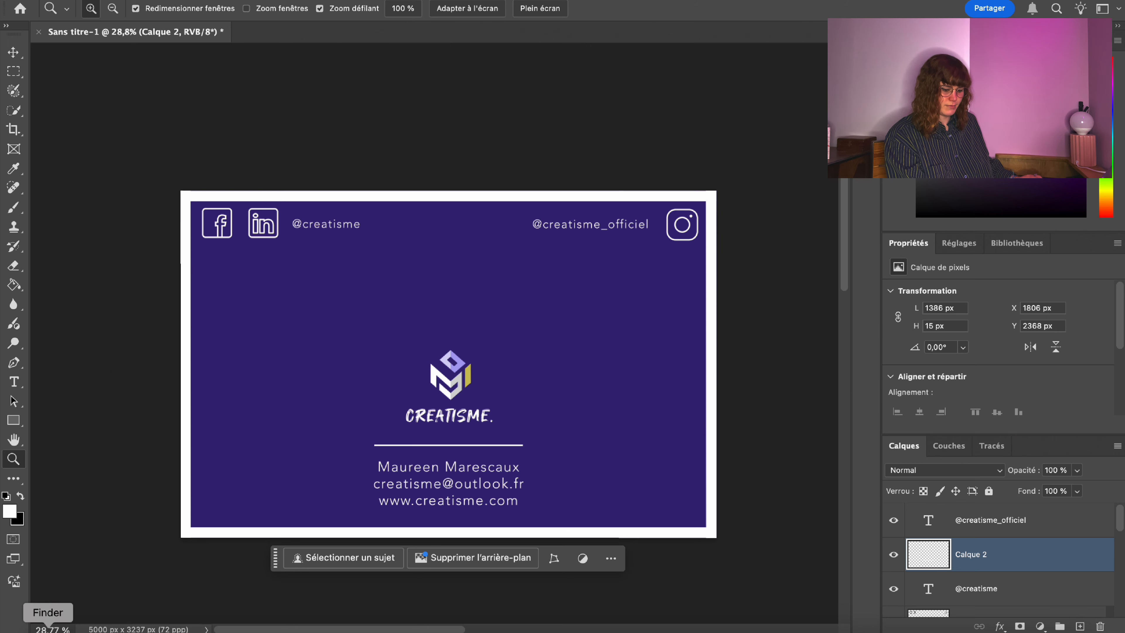
Open the recto card PNG from the agency identity folder in Preview and shrink it.
{"action": "left_click", "coordinate": [47, 629]}
{"action": "left_click", "coordinate": [108, 193]}
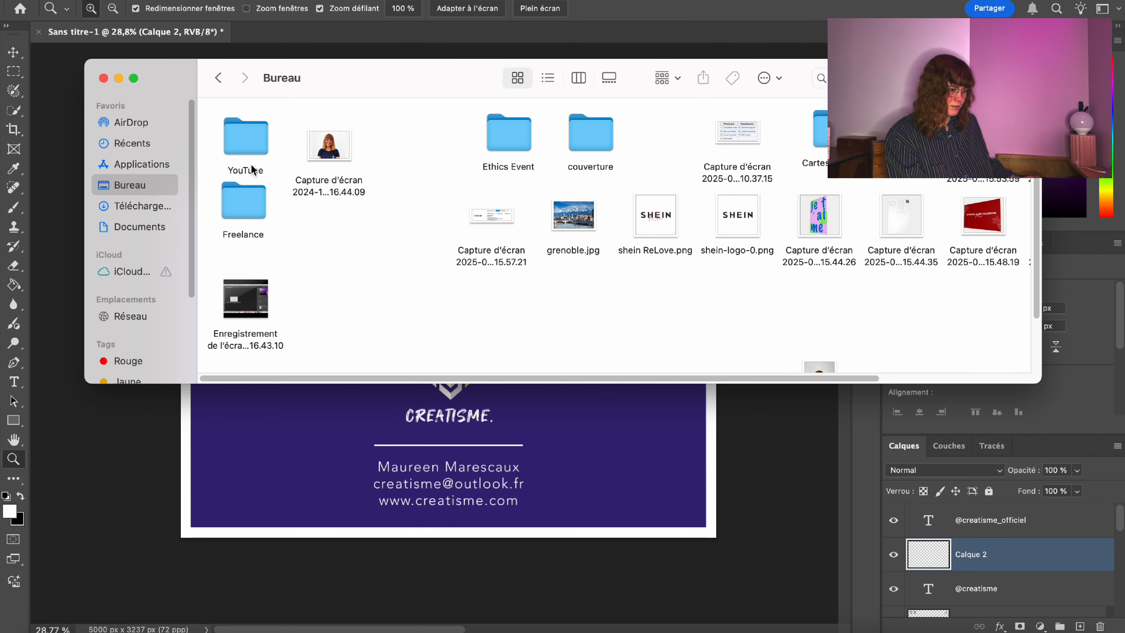
{"action": "double_click", "coordinate": [246, 203]}
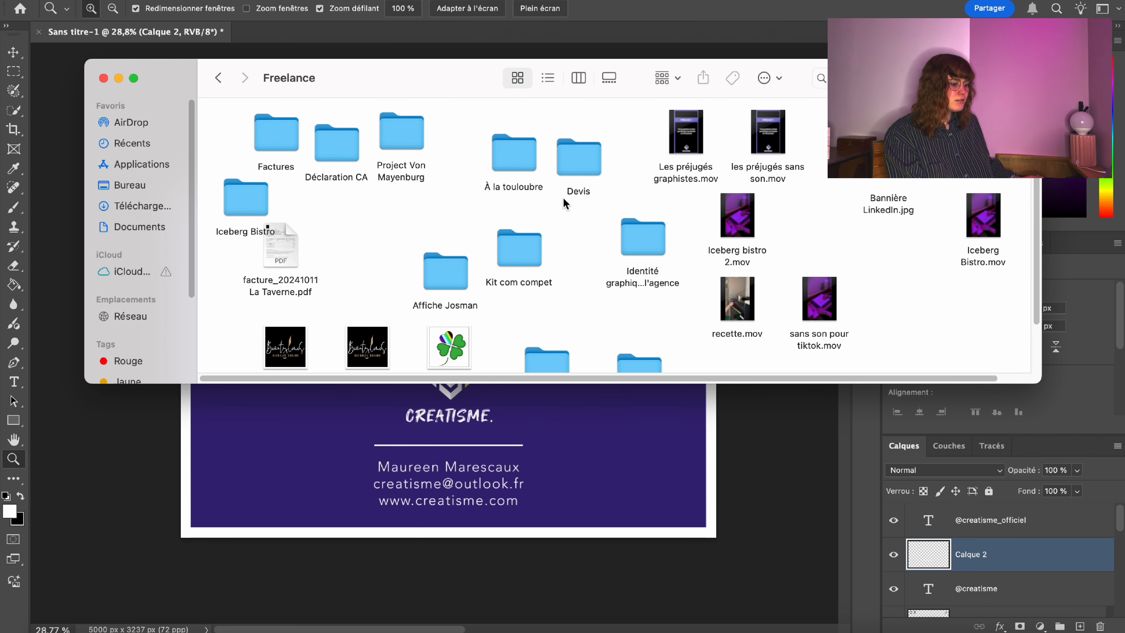
{"action": "double_click", "coordinate": [643, 240]}
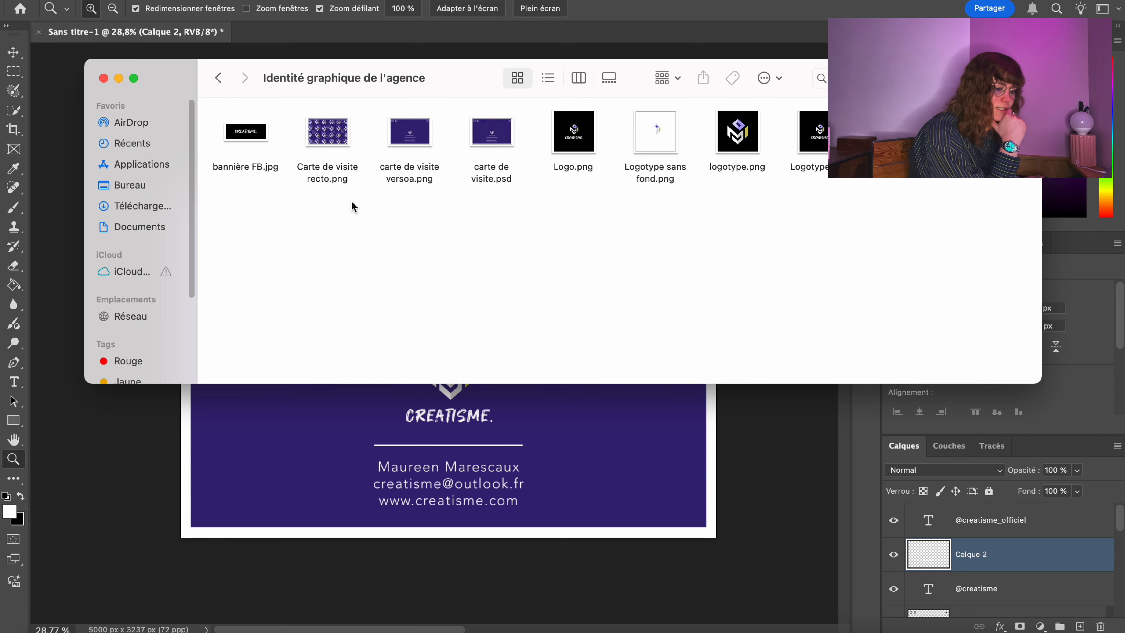
{"action": "double_click", "coordinate": [319, 133]}
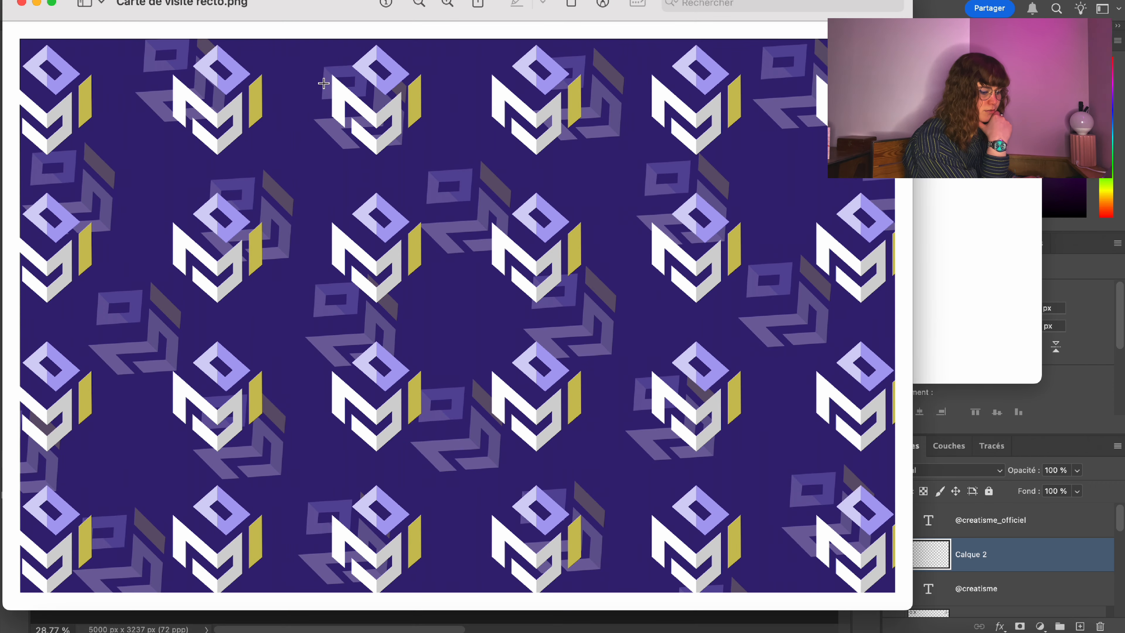
{"action": "left_click_drag", "start_coordinate": [911, 608], "coordinate": [251, 275]}
Open the verso card PNG in Preview at upper right and close the folder.
{"action": "left_click", "coordinate": [643, 271]}
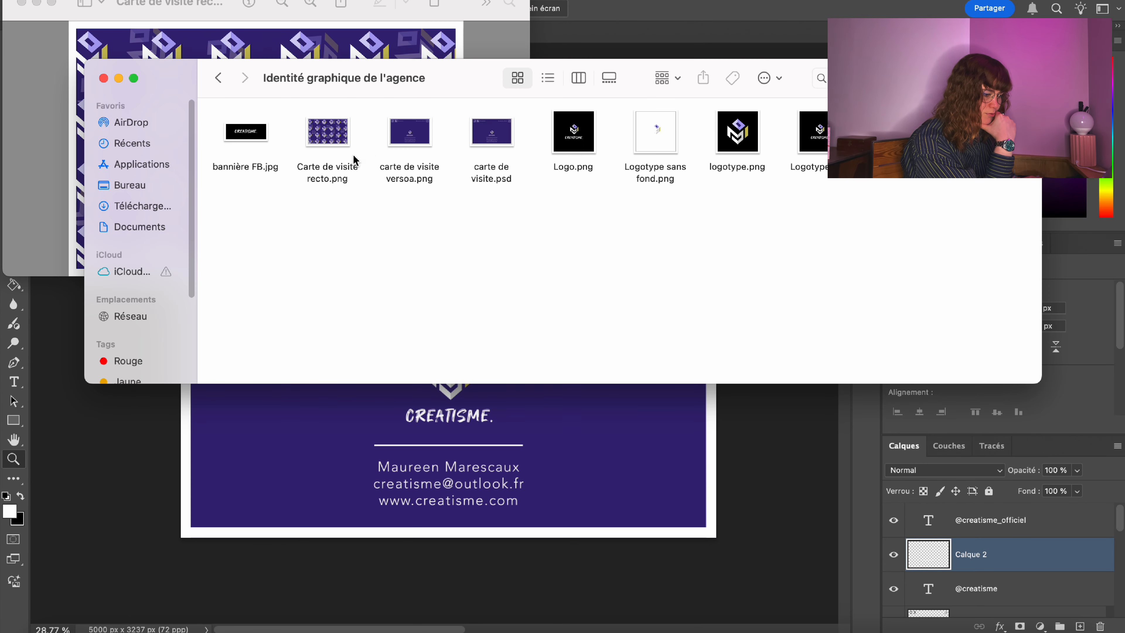
{"action": "double_click", "coordinate": [404, 138]}
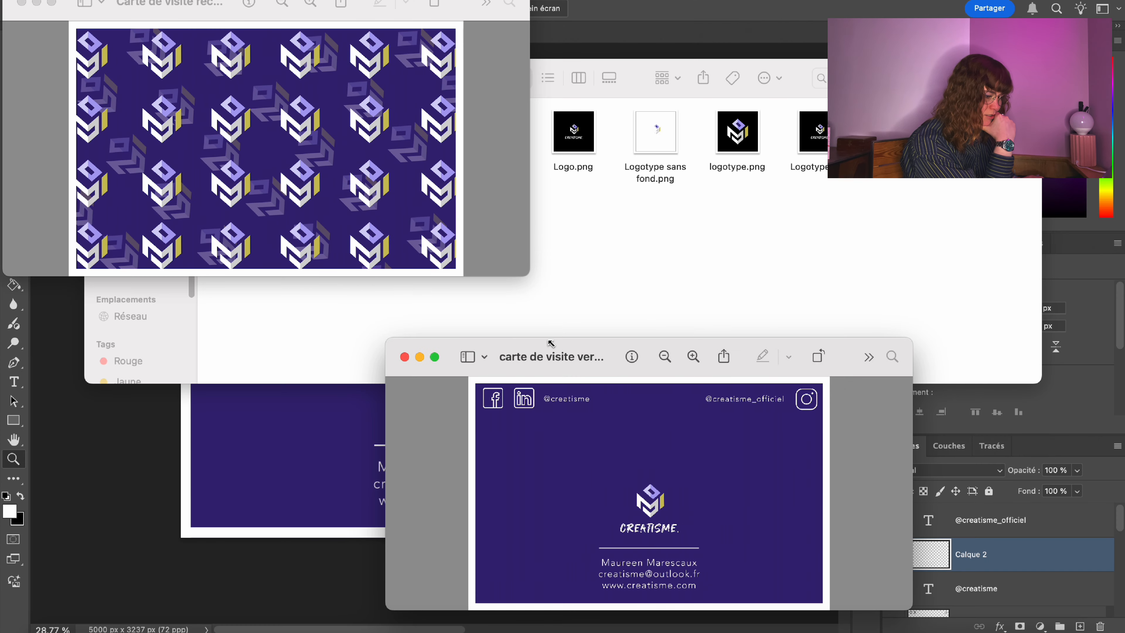
{"action": "left_click_drag", "start_coordinate": [592, 373], "coordinate": [731, 35]}
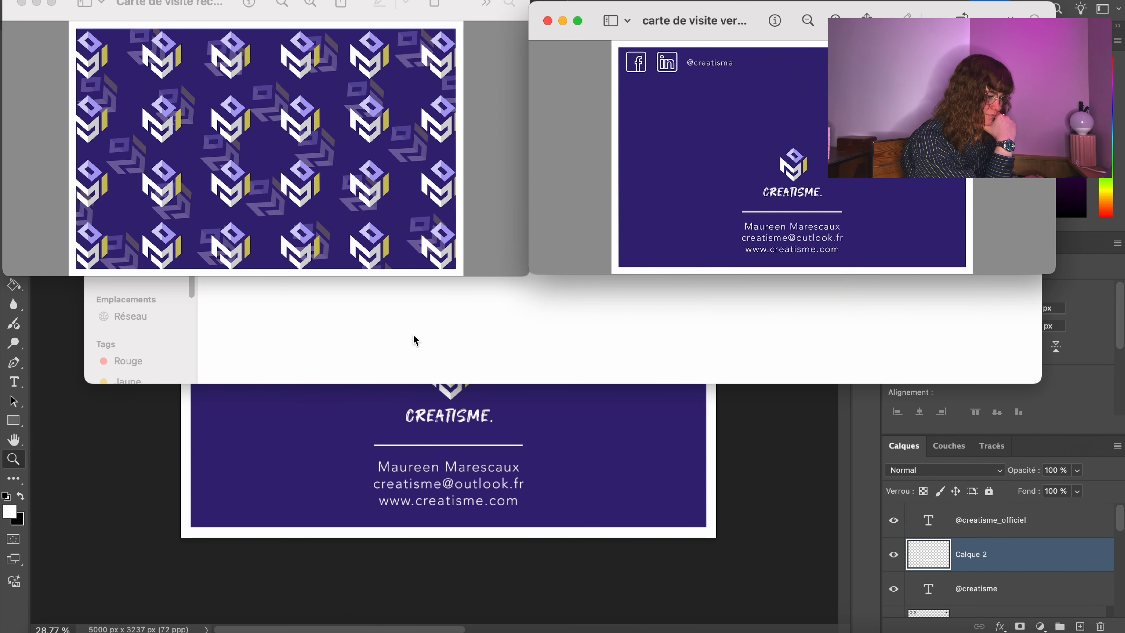
{"action": "left_click", "coordinate": [545, 277]}
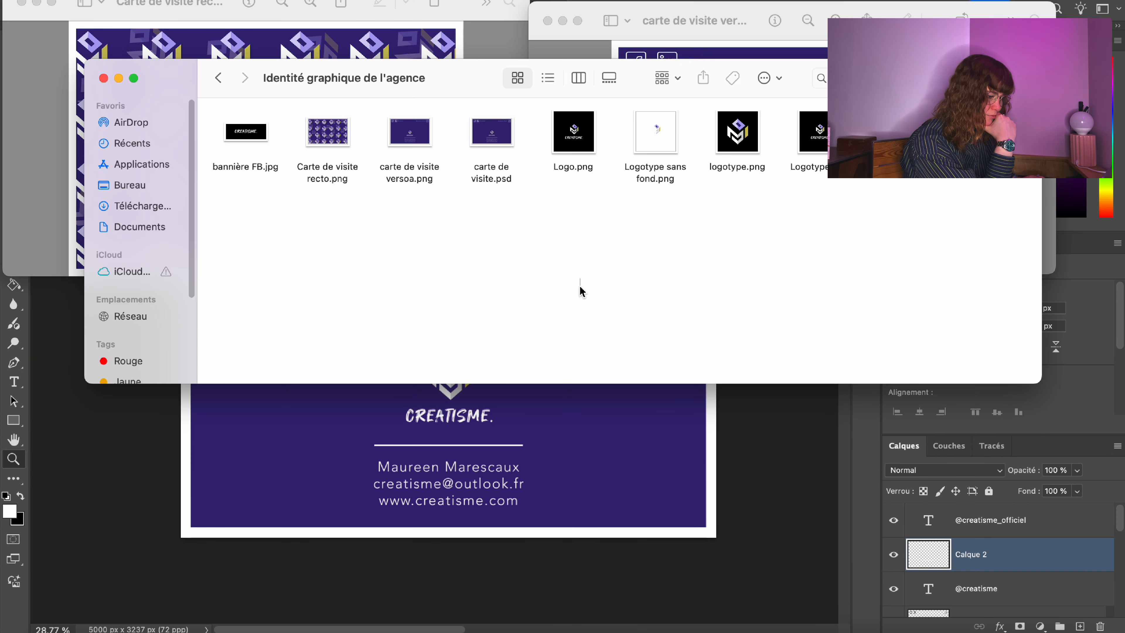
{"action": "left_click", "coordinate": [102, 80]}
Resize the recto and verso previews side by side, then return to Photoshop.
{"action": "left_click_drag", "start_coordinate": [653, 275], "coordinate": [656, 381]}
{"action": "left_click", "coordinate": [474, 177]}
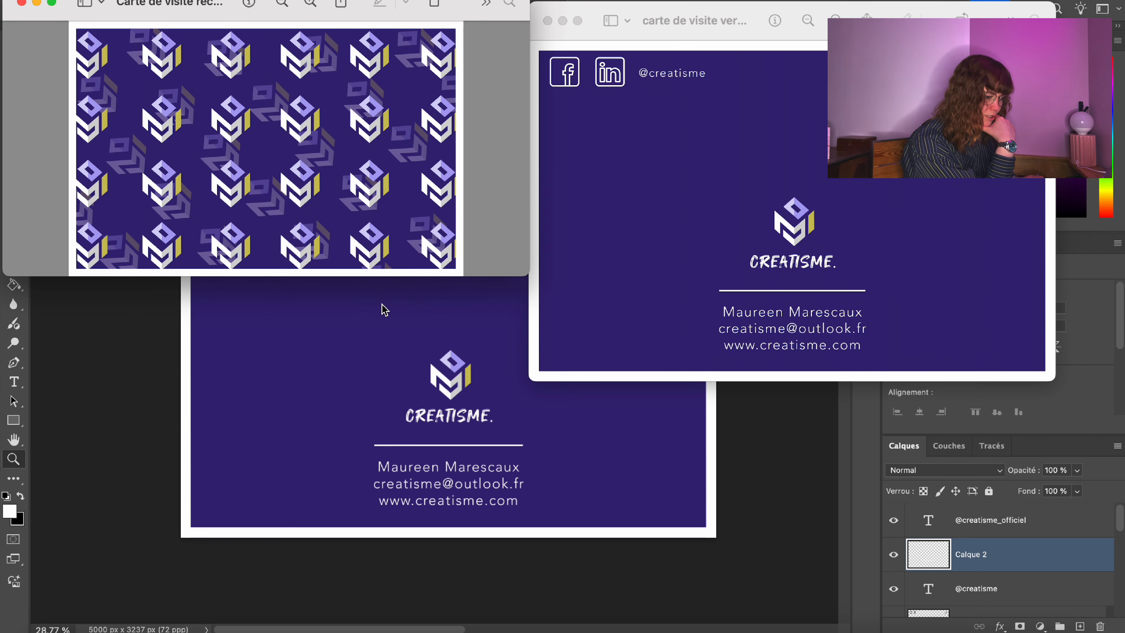
{"action": "left_click_drag", "start_coordinate": [405, 279], "coordinate": [398, 390]}
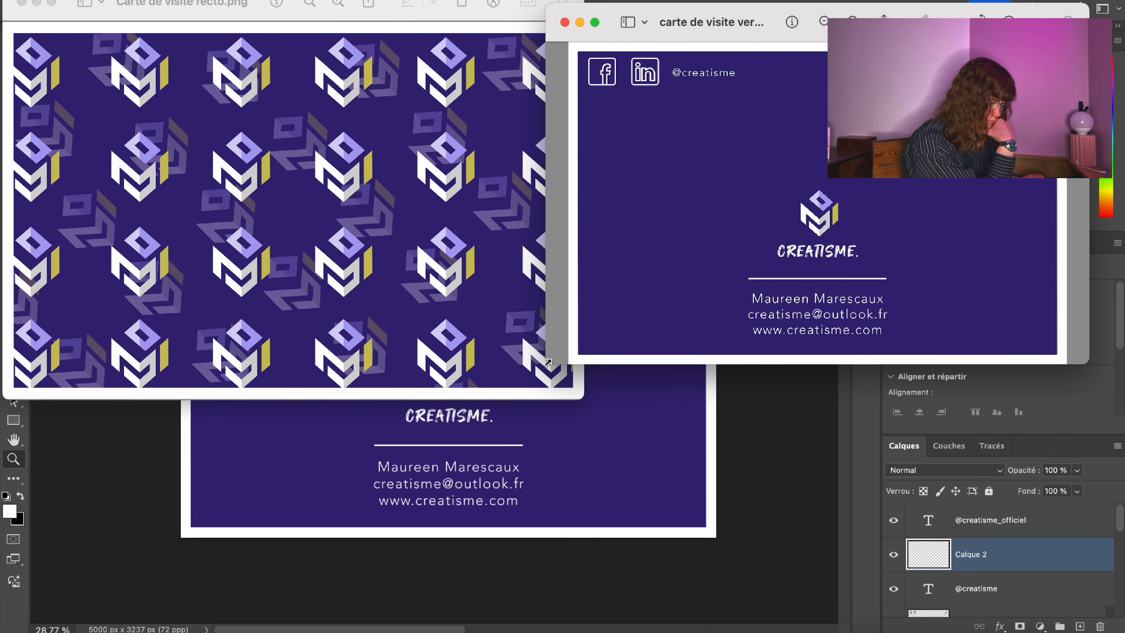
{"action": "left_click", "coordinate": [360, 344]}
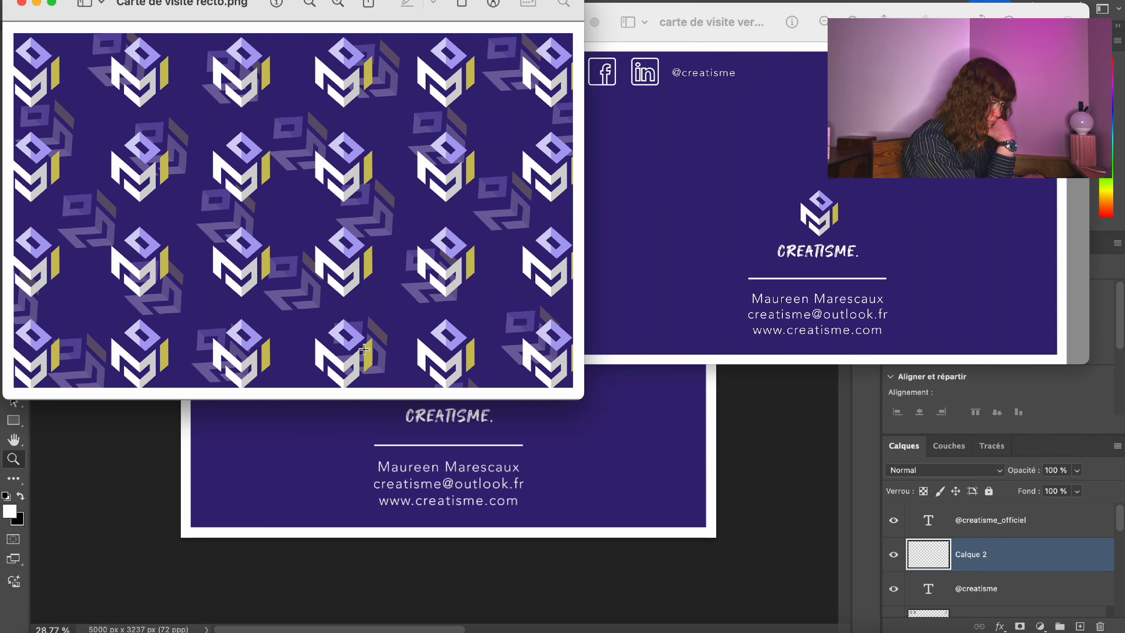
{"action": "left_click_drag", "start_coordinate": [583, 398], "coordinate": [529, 343]}
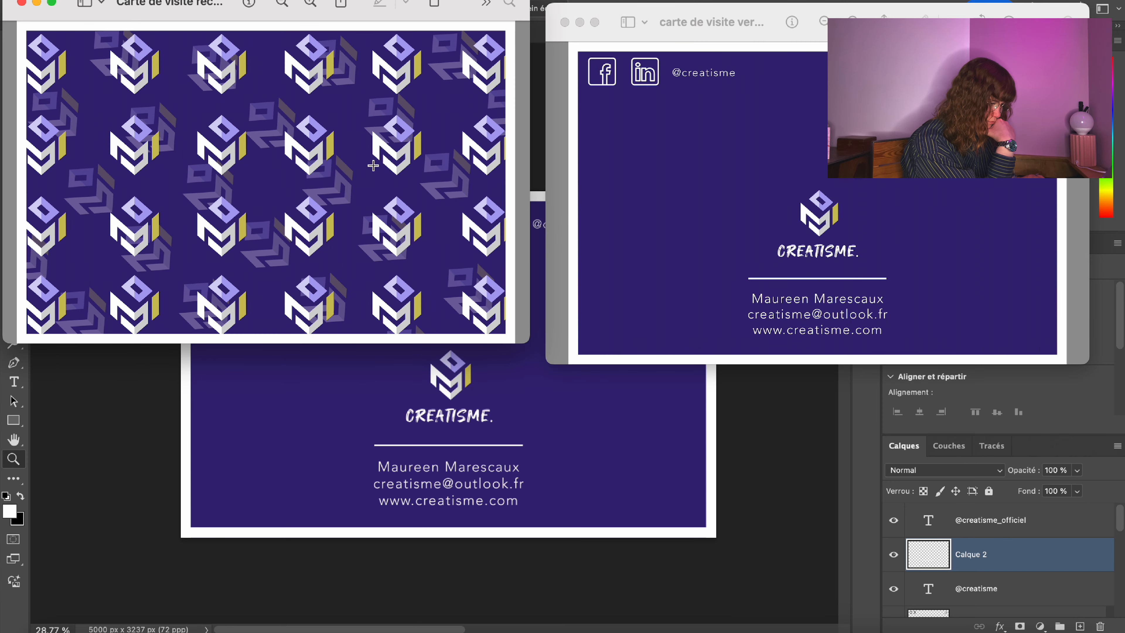
{"action": "left_click_drag", "start_coordinate": [253, 1], "coordinate": [260, 19]}
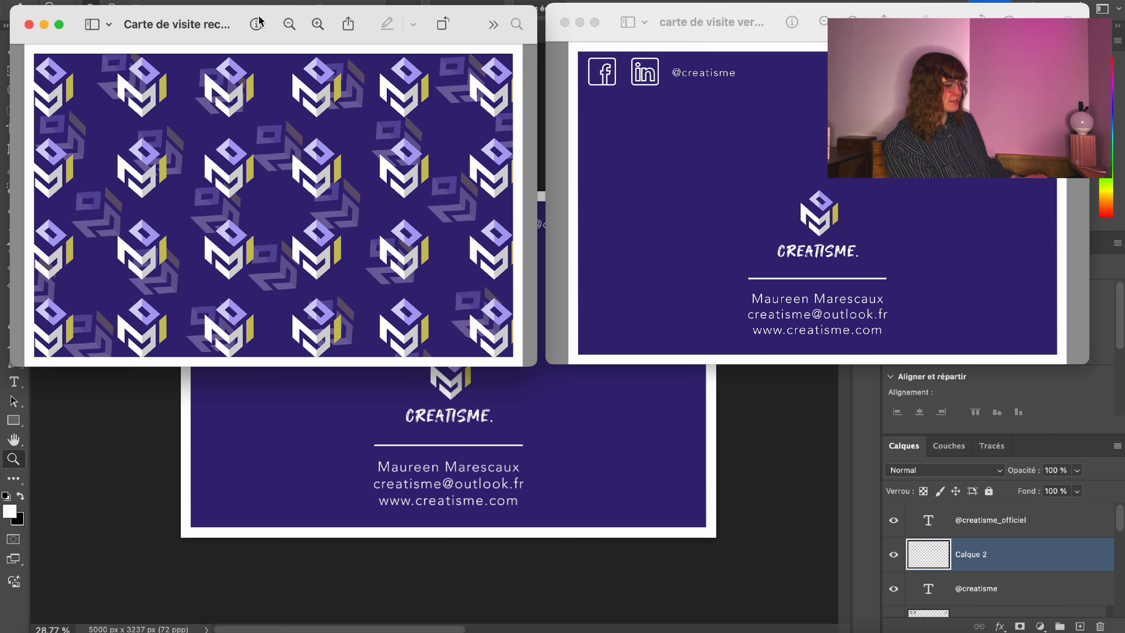
{"action": "left_click", "coordinate": [295, 403]}
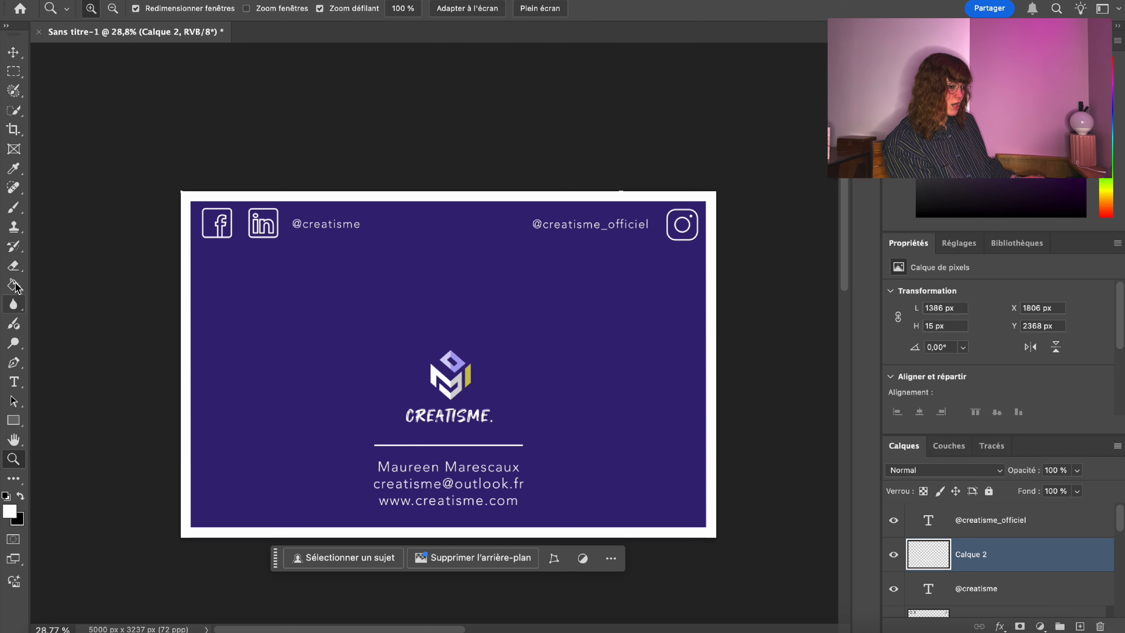
Set black as fill colour and hide Calque 1's colour overlay so the card turns black.
{"action": "left_click", "coordinate": [13, 285]}
{"action": "left_click", "coordinate": [916, 216]}
{"action": "scroll", "coordinate": [1016, 628], "scroll_direction": "down", "scroll_amount": 3}
{"action": "scroll", "coordinate": [991, 565], "scroll_direction": "down", "scroll_amount": 10}
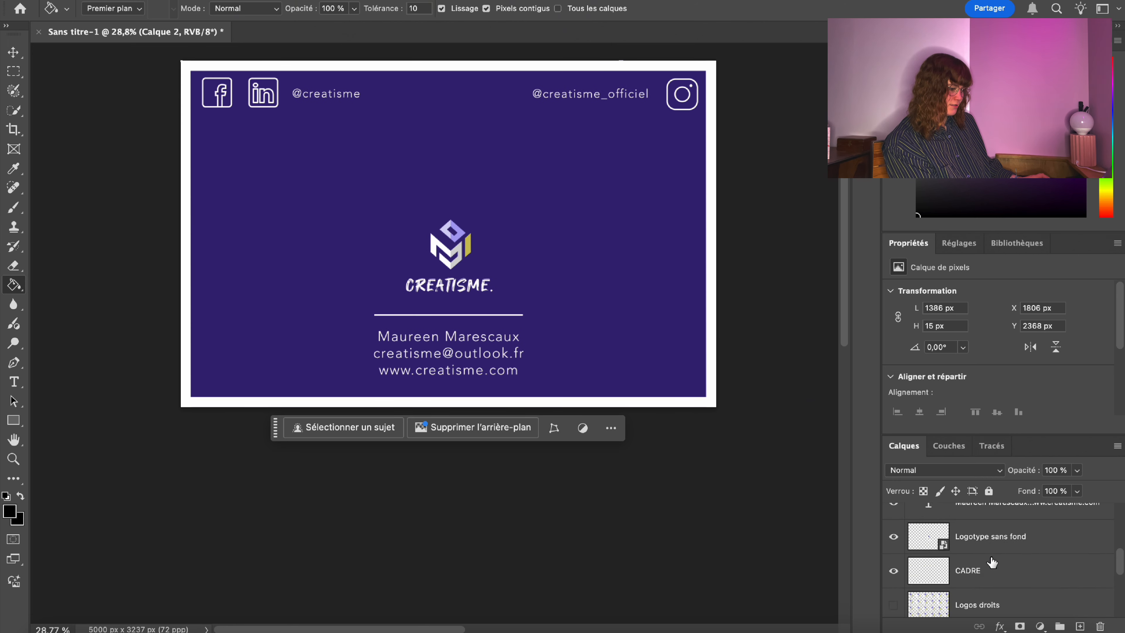
{"action": "left_click", "coordinate": [990, 540]}
{"action": "left_click", "coordinate": [934, 575]}
{"action": "scroll", "coordinate": [183, 366], "scroll_direction": "up", "scroll_amount": 1}
Save a PNG copy of the black back named 'Carte de visite noire 1'.
{"action": "left_click", "coordinate": [239, 5]}
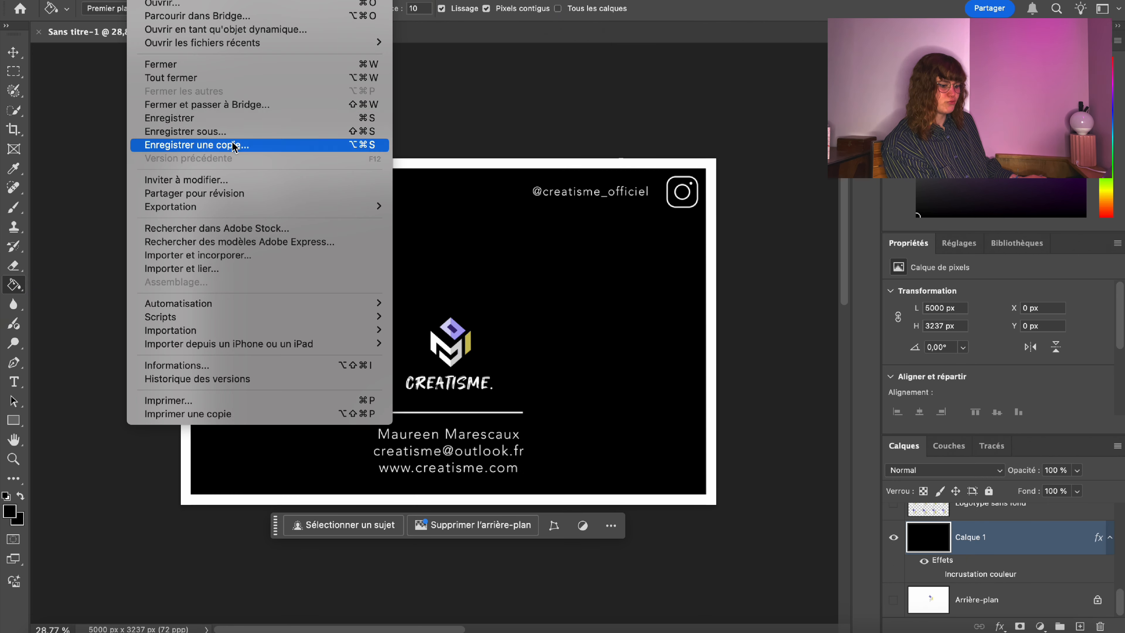
{"action": "left_click", "coordinate": [276, 143]}
{"action": "type", "text": "noir.1"}
{"action": "key", "text": "BackSpace"}
{"action": "key", "text": "BackSpace"}
{"action": "key", "text": "BackSpace"}
{"action": "key", "text": "BackSpace"}
{"action": "key", "text": "BackSpace"}
{"action": "key", "text": "BackSpace"}
{"action": "type", "text": "Carte de visite noire 1"}
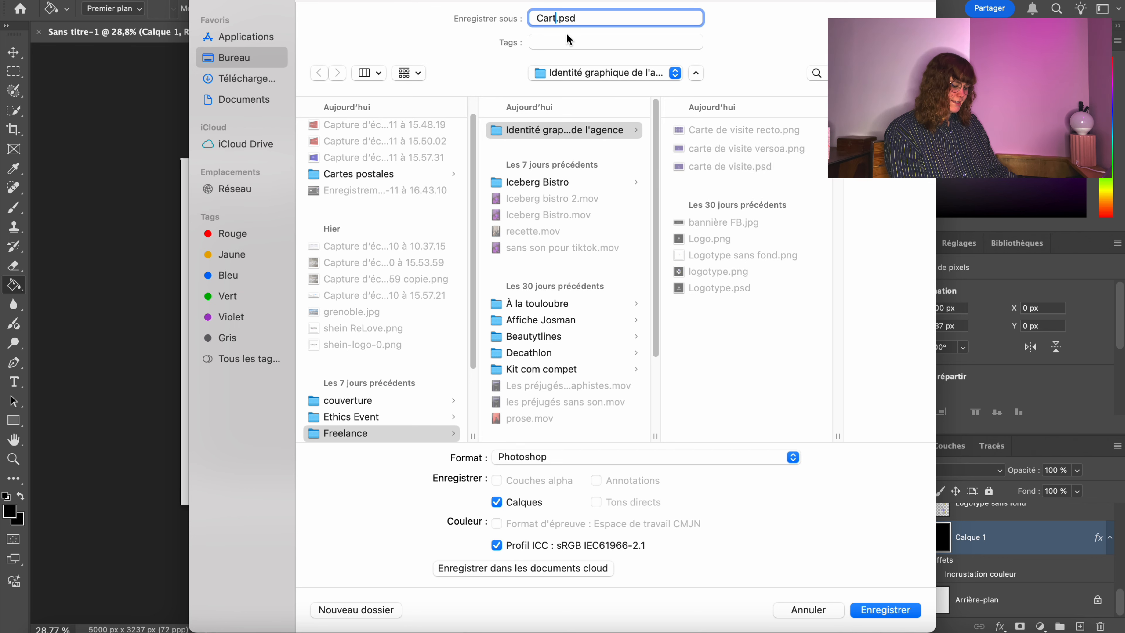
{"action": "left_click", "coordinate": [646, 456]}
{"action": "scroll", "coordinate": [639, 606], "scroll_direction": "down", "scroll_amount": 3}
{"action": "left_click", "coordinate": [639, 606]}
{"action": "left_click", "coordinate": [885, 610]}
{"action": "left_click", "coordinate": [705, 276]}
Show the Logos droits and Logos diagonales patterns and hide the back-side layers.
{"action": "scroll", "coordinate": [891, 553], "scroll_direction": "up", "scroll_amount": 5}
{"action": "left_click", "coordinate": [892, 549]}
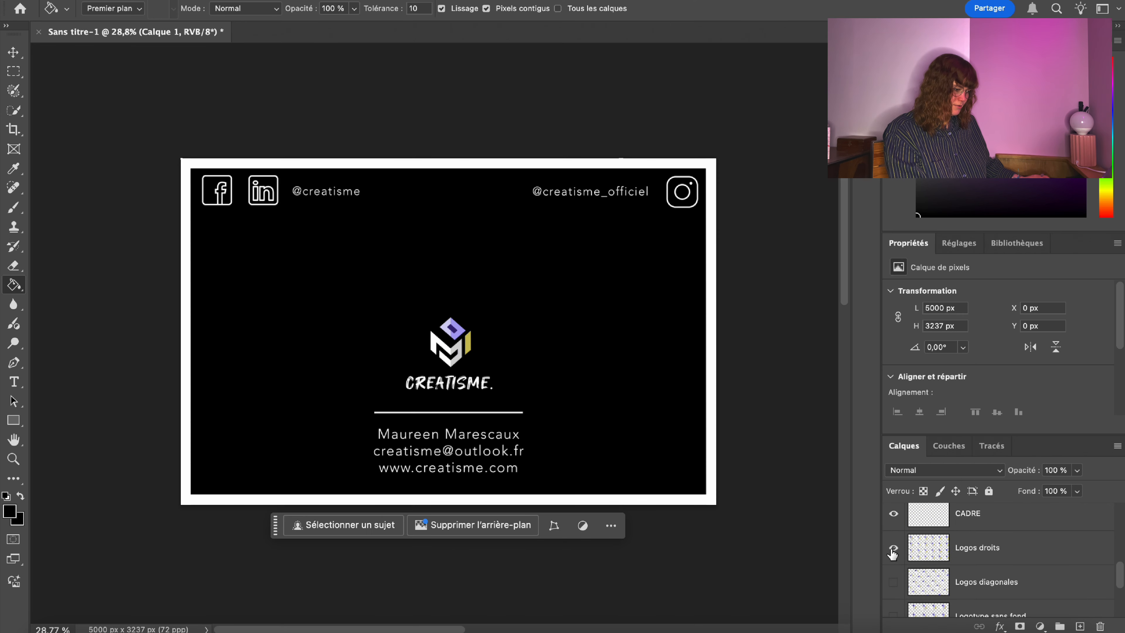
{"action": "left_click", "coordinate": [891, 583]}
{"action": "left_click", "coordinate": [889, 522]}
{"action": "left_click", "coordinate": [891, 515]}
{"action": "left_click", "coordinate": [891, 516]}
{"action": "left_click", "coordinate": [890, 519]}
{"action": "scroll", "coordinate": [890, 523], "scroll_direction": "up", "scroll_amount": 2}
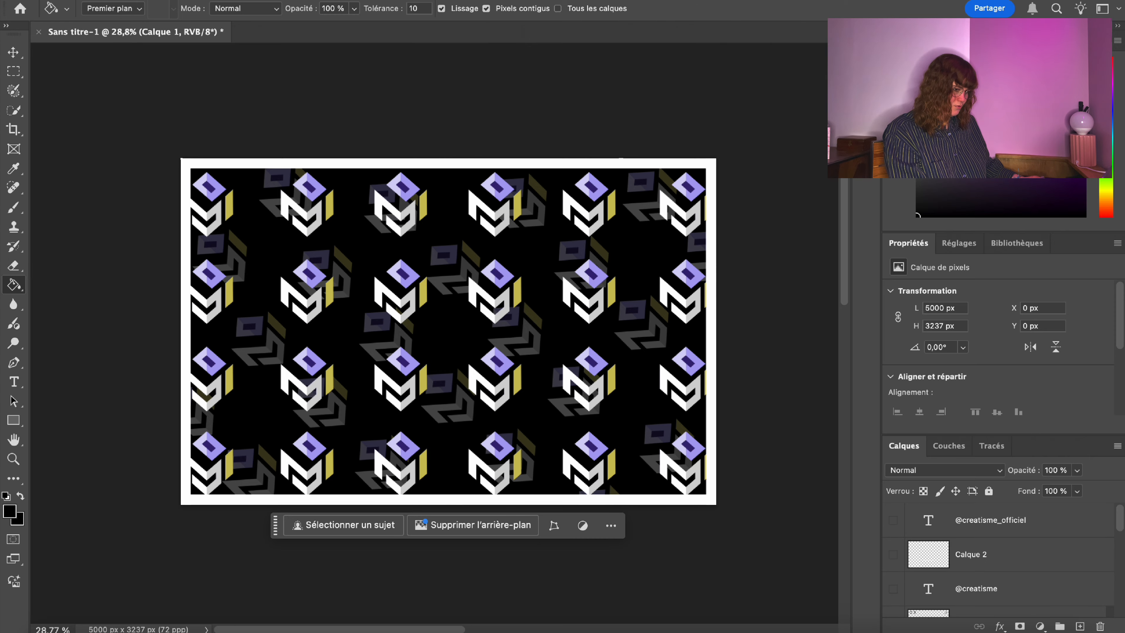
Save the black patterned front as PNG 'Carte de visite noire.2' and open the agency folder.
{"action": "key", "text": "super+shift+s"}
{"action": "type", "text": "Carte de visite noire.2"}
{"action": "left_click", "coordinate": [645, 456]}
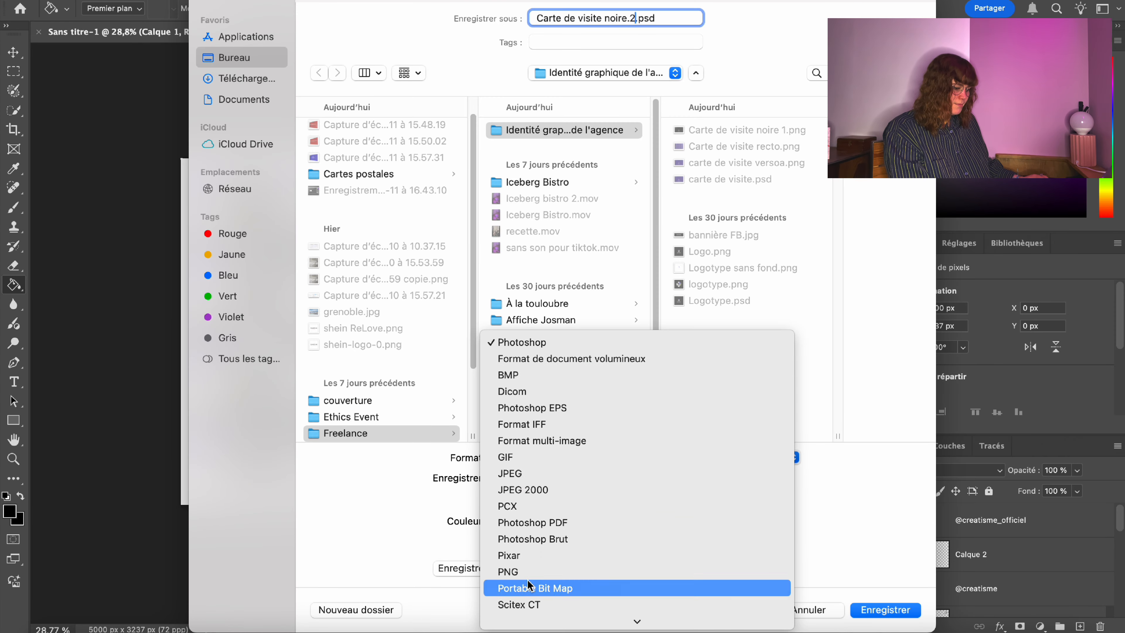
{"action": "left_click", "coordinate": [638, 568]}
{"action": "left_click", "coordinate": [885, 609]}
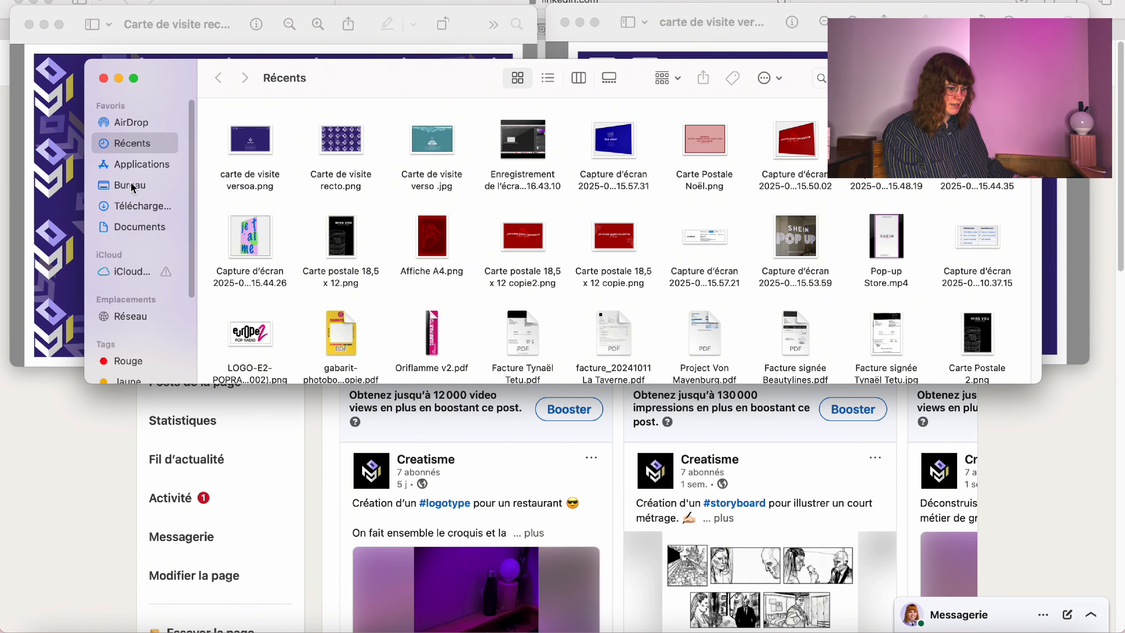
{"action": "left_click", "coordinate": [131, 186]}
{"action": "double_click", "coordinate": [246, 222]}
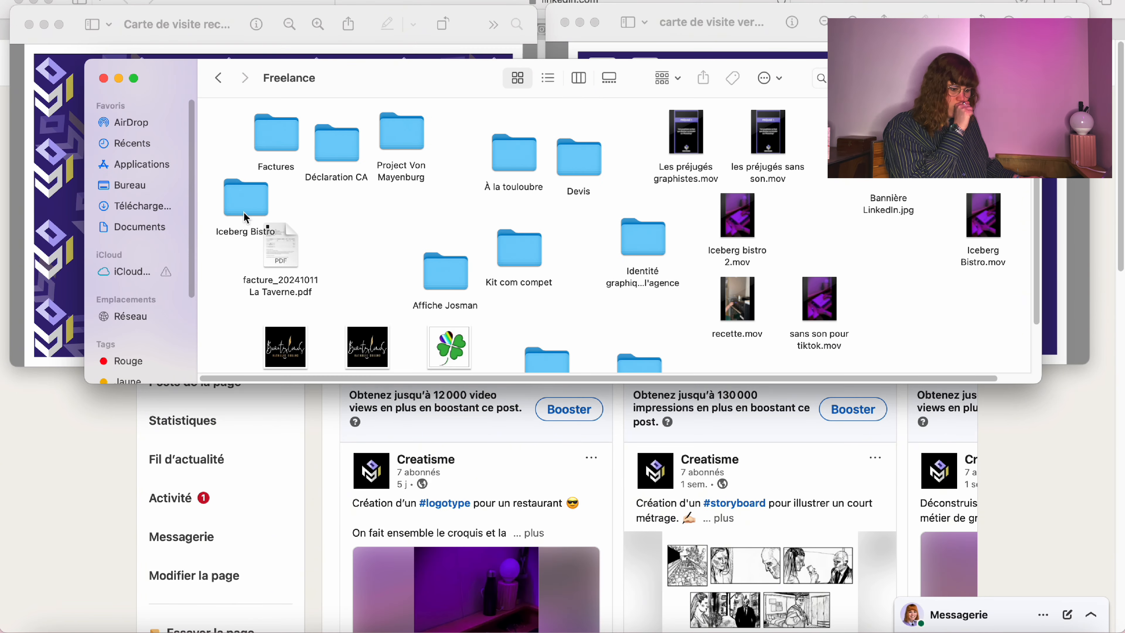
Open the black patterned front and black back PNGs in Preview and close the folder.
{"action": "double_click", "coordinate": [641, 208]}
{"action": "double_click", "coordinate": [982, 142]}
{"action": "left_click_drag", "start_coordinate": [258, 9], "coordinate": [157, 361]}
{"action": "double_click", "coordinate": [901, 180]}
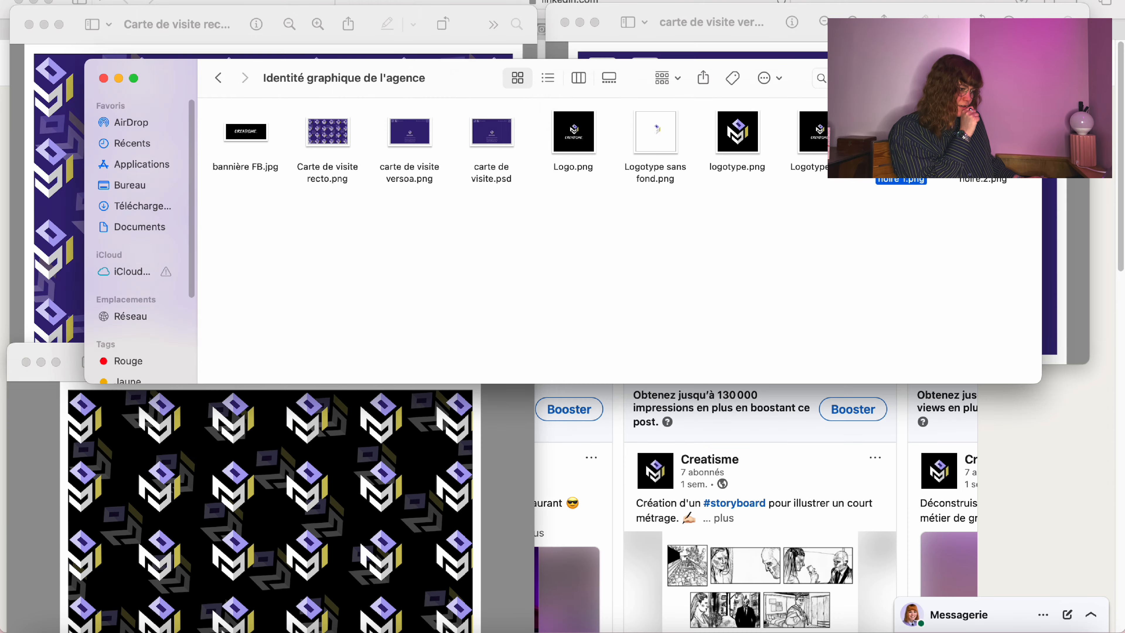
{"action": "left_click_drag", "start_coordinate": [48, 6], "coordinate": [573, 387]}
{"action": "left_click", "coordinate": [103, 78]}
Arrange and resize the four purple and black card previews into a 2×2 grid.
{"action": "left_click_drag", "start_coordinate": [753, 401], "coordinate": [741, 356]}
{"action": "left_click_drag", "start_coordinate": [749, 28], "coordinate": [749, 5]}
{"action": "left_click_drag", "start_coordinate": [212, 31], "coordinate": [211, 7]}
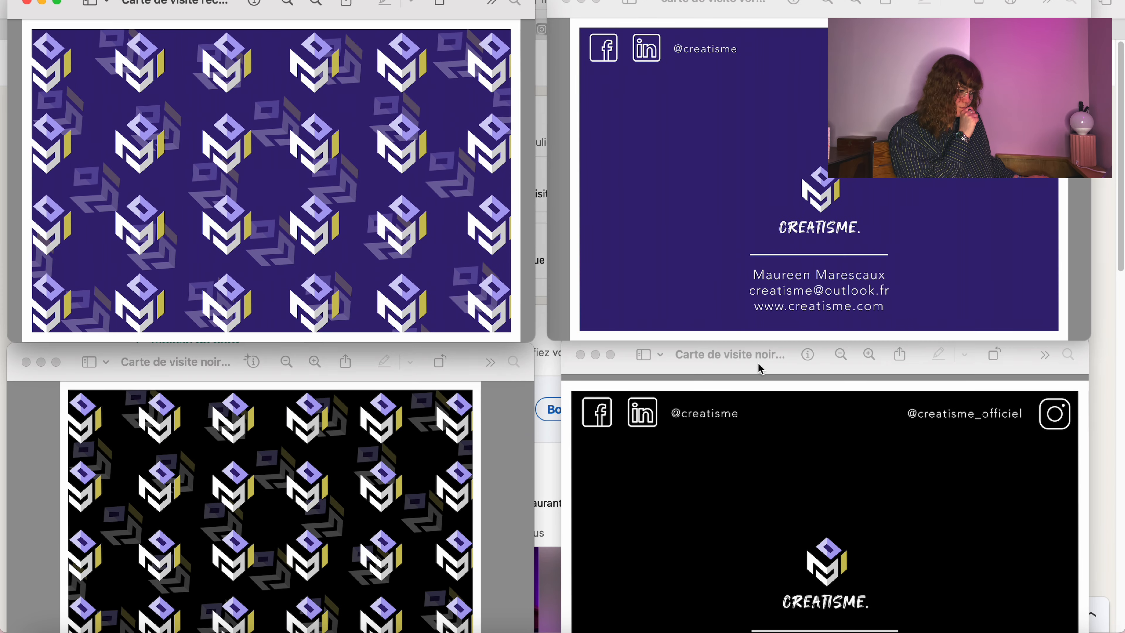
{"action": "left_click_drag", "start_coordinate": [758, 369], "coordinate": [748, 342]}
{"action": "left_click_drag", "start_coordinate": [556, 313], "coordinate": [570, 390]}
{"action": "left_click_drag", "start_coordinate": [752, 408], "coordinate": [740, 364]}
{"action": "left_click_drag", "start_coordinate": [244, 343], "coordinate": [220, 362]}
{"action": "left_click_drag", "start_coordinate": [1039, 592], "coordinate": [1039, 622]}
{"action": "left_click", "coordinate": [528, 569]}
{"action": "left_click_drag", "start_coordinate": [474, 591], "coordinate": [474, 624]}
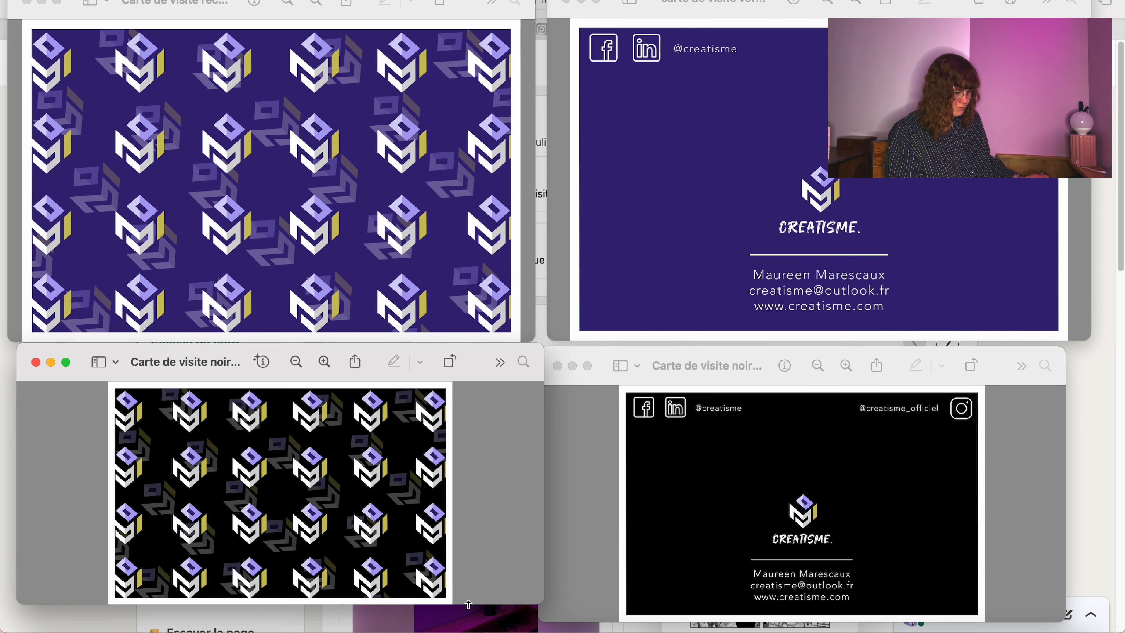
{"action": "left_click", "coordinate": [1057, 522]}
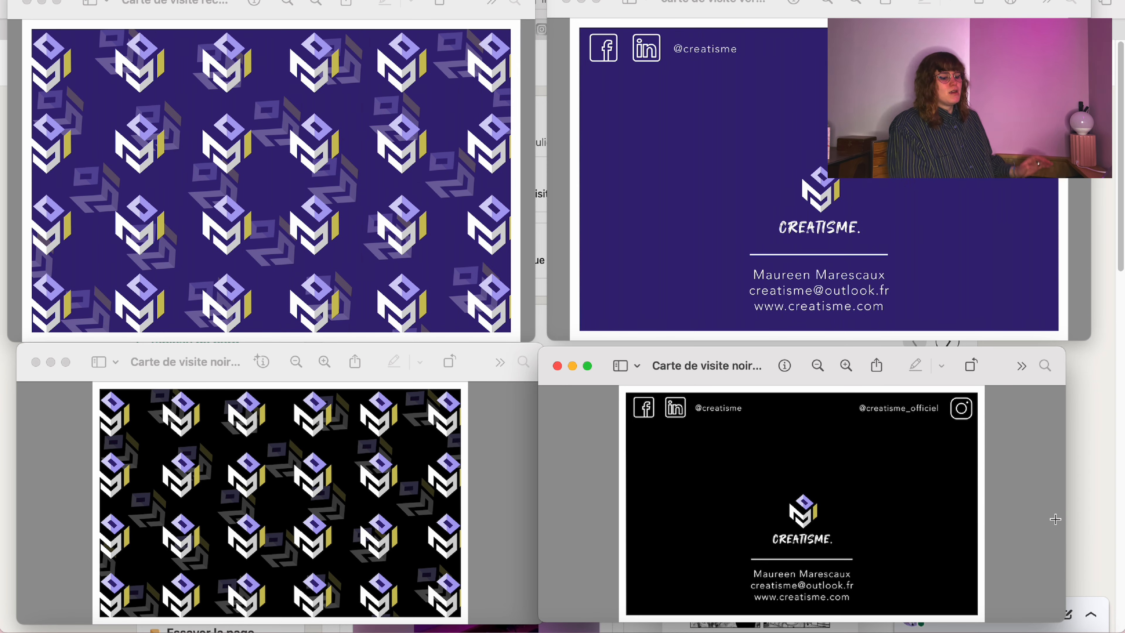